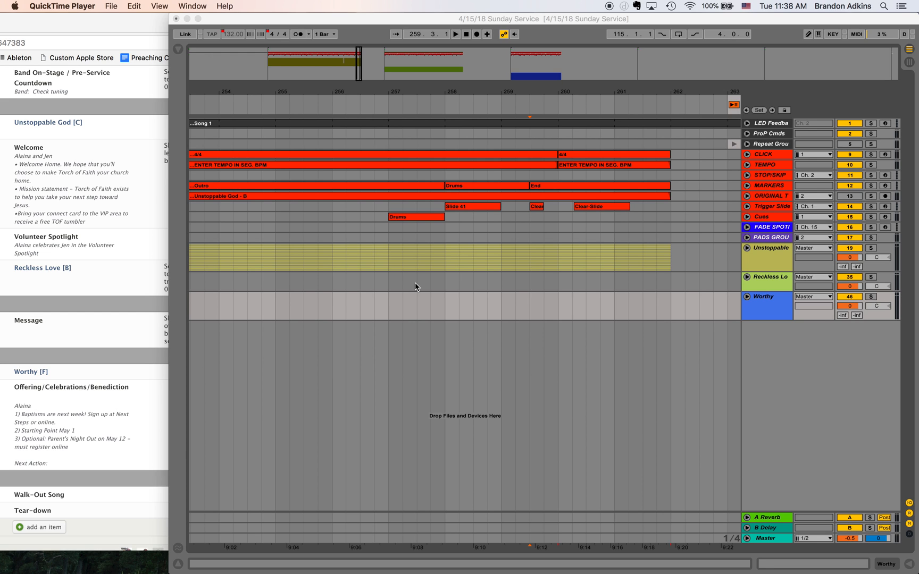
- Switch to Chrome to review the order of service in the April 15 Sunday Service plan, then return to Live
click(427, 21)
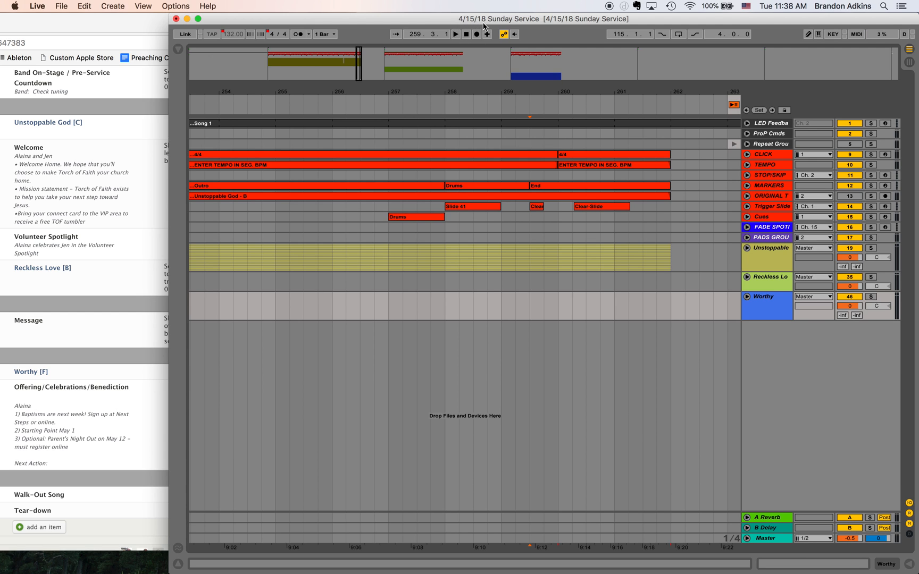
click(91, 25)
drag(86, 25, 236, 27)
scroll(104, 128, up, 10)
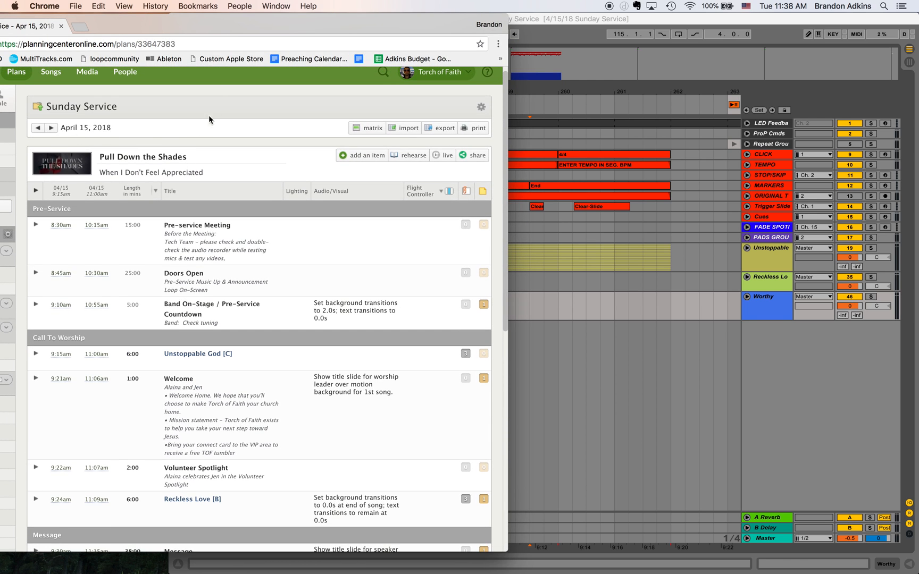
drag(250, 22, 99, 2)
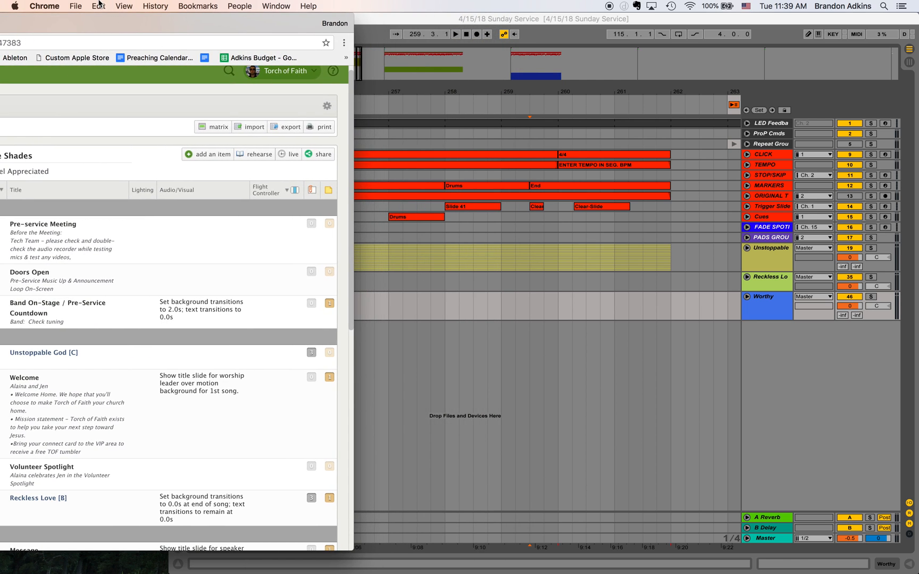
scroll(64, 521, down, 10)
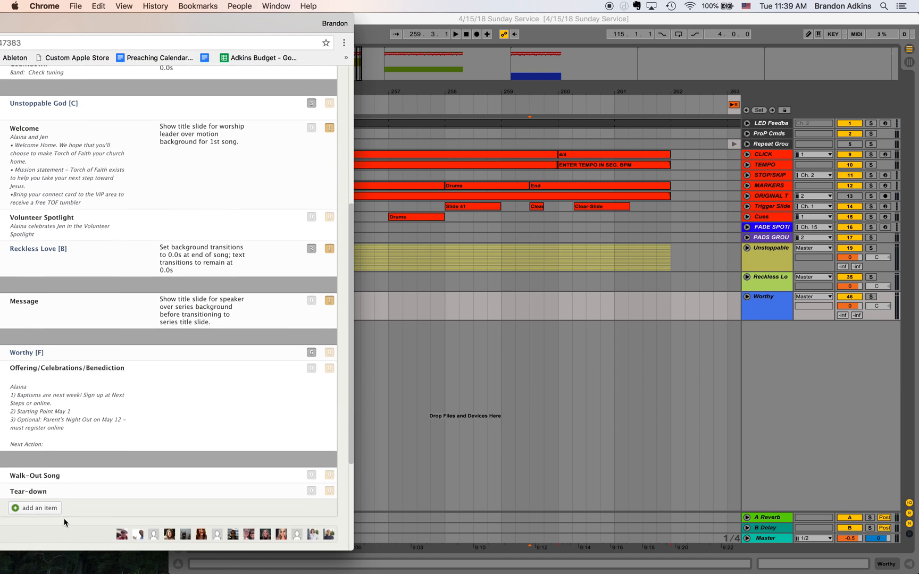
click(379, 473)
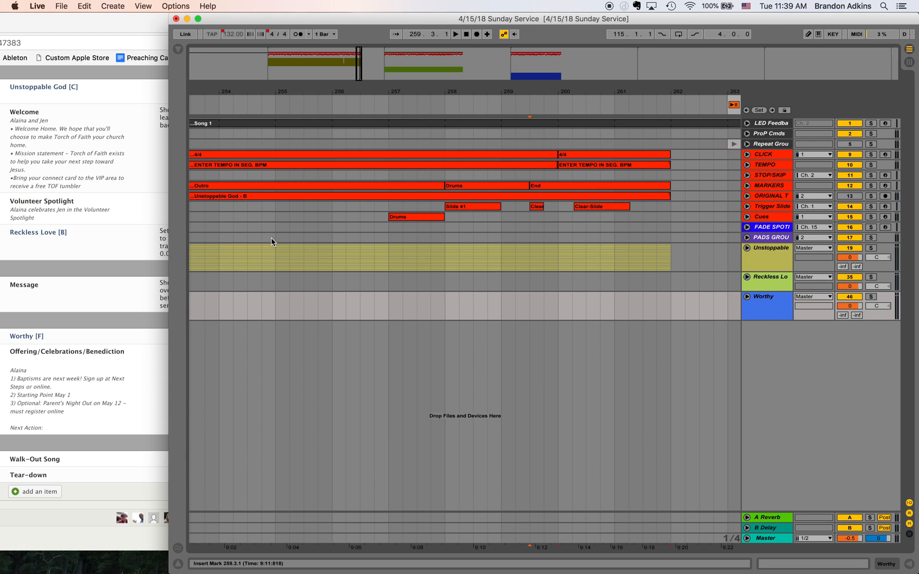
- Jump through the song locators #1 to #5 to check the set order, ending back at song #1
key(1)
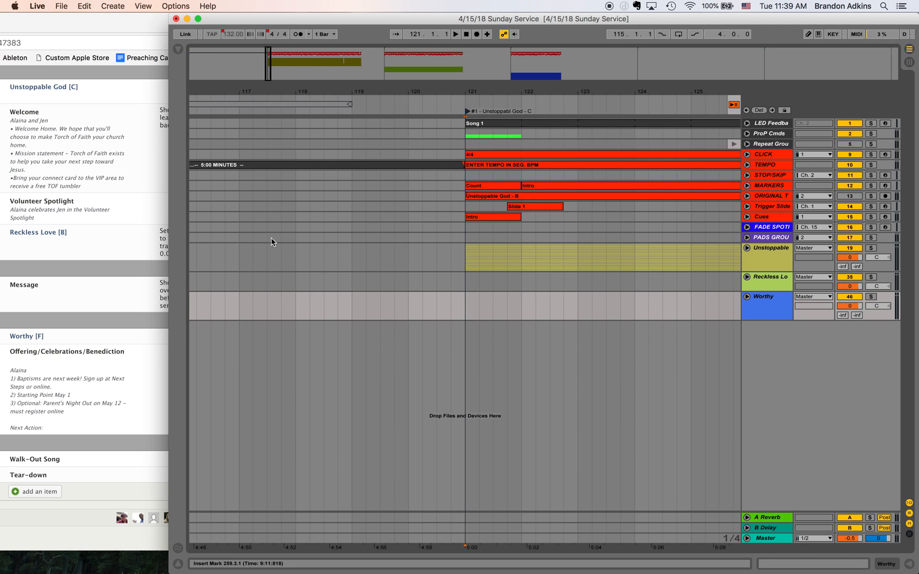
key(2)
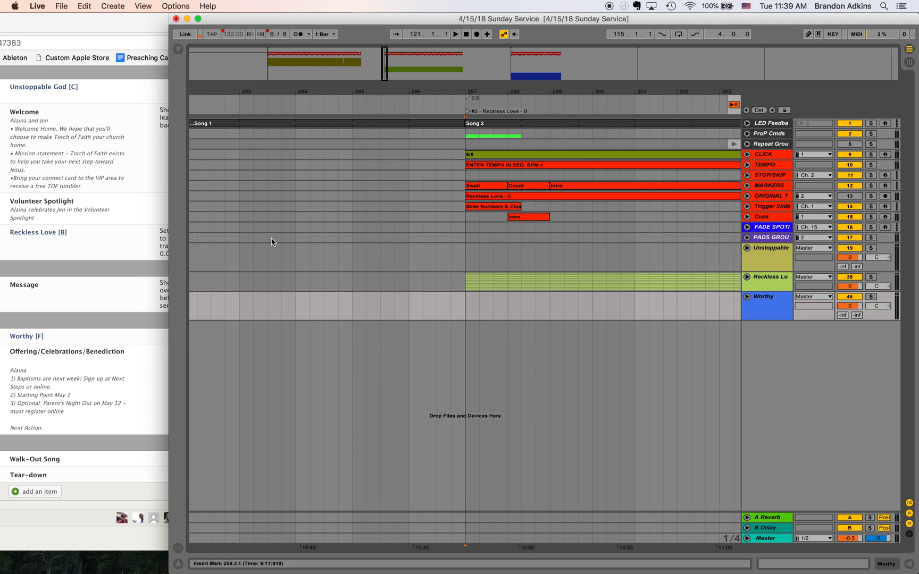
key(3)
key(4)
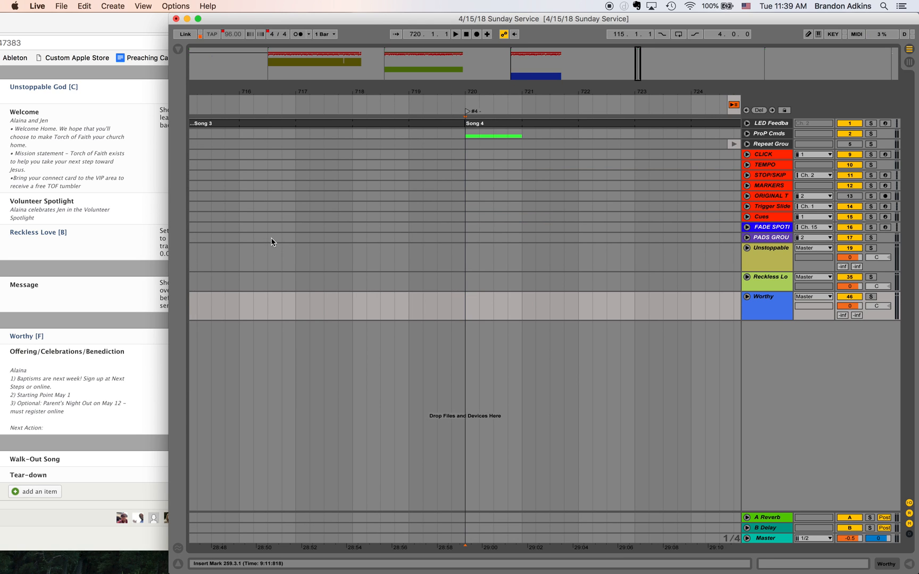
key(5)
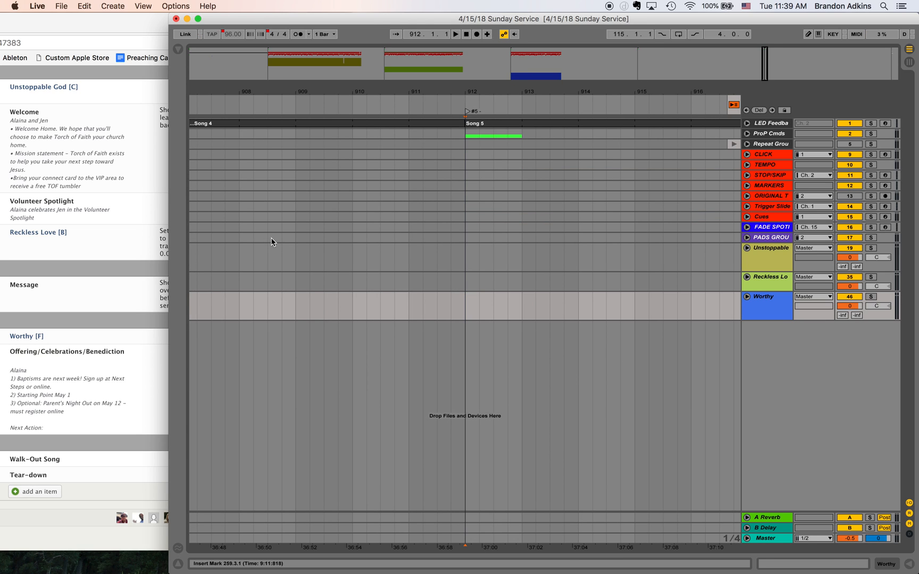
key(3)
key(2)
key(1)
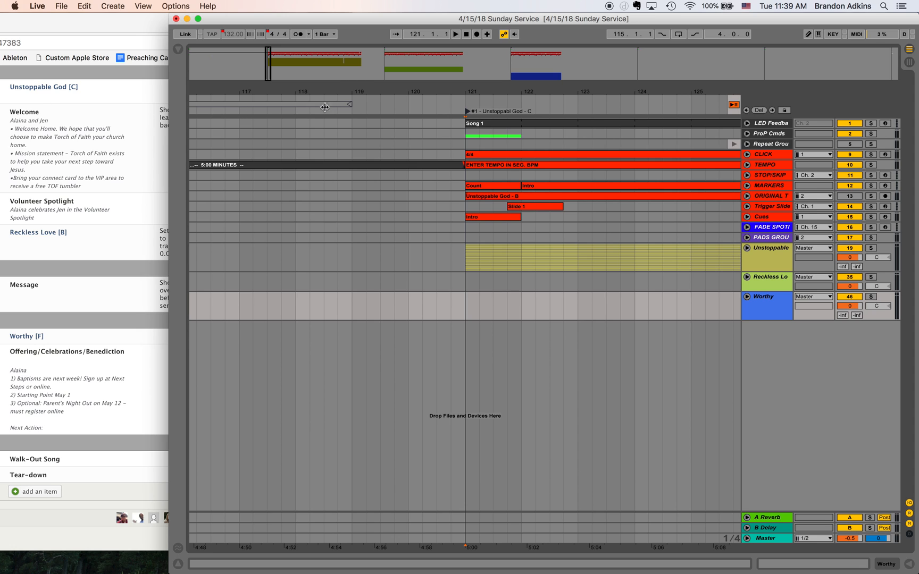
- Play the ending of Unstoppable God from 257.3.1 through the End section, then stop playback
click(359, 62)
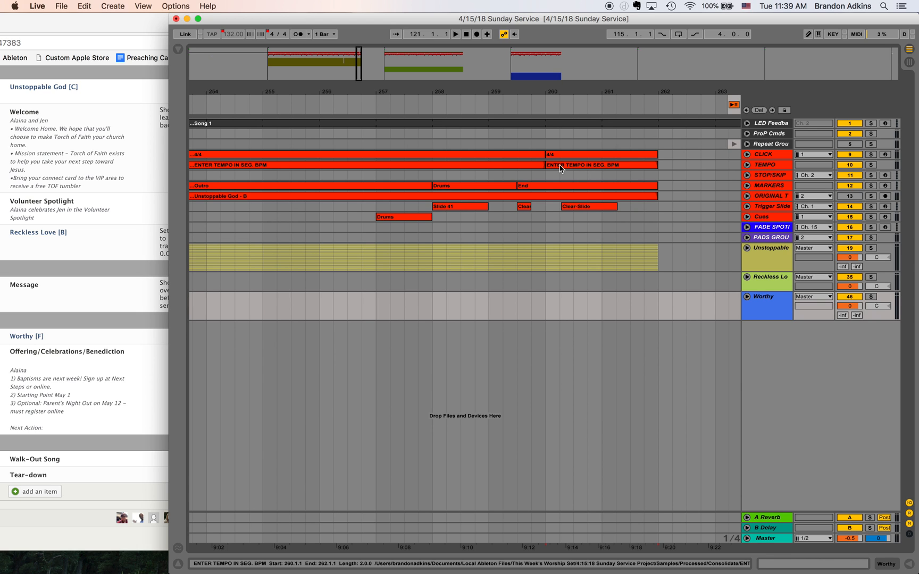
click(659, 174)
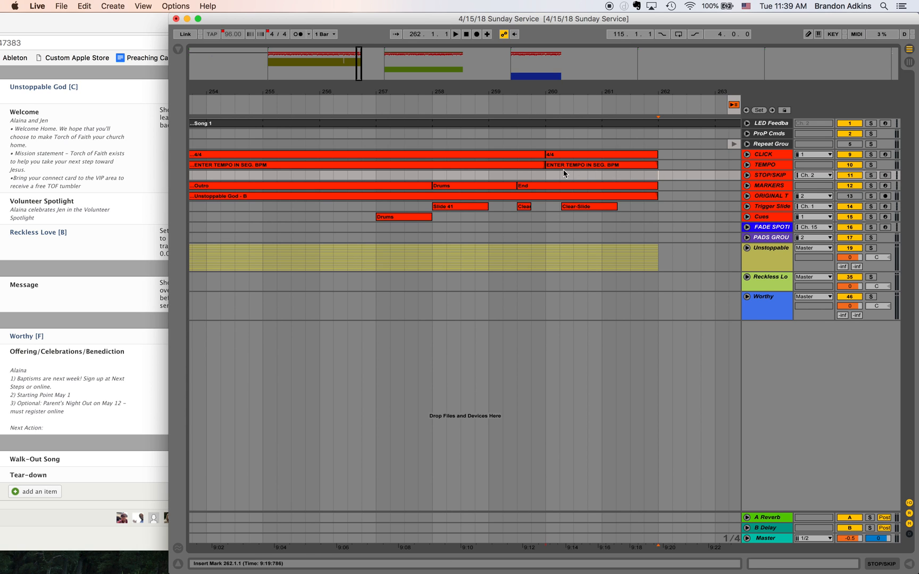
click(519, 177)
click(407, 177)
key(space)
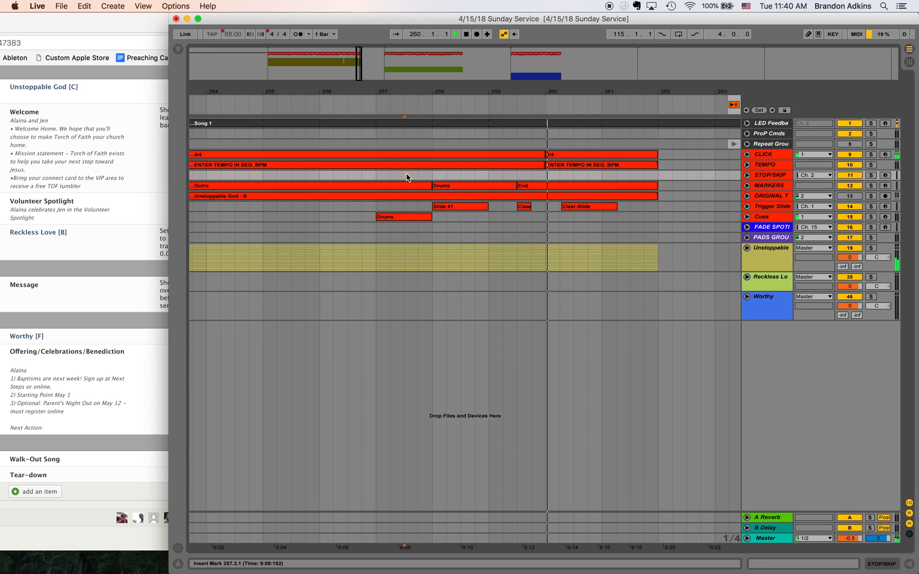
key(space)
- Audition Unstoppable God from the start of its End section at 259.3.1, and replay the lead-in from 257.3.1
click(518, 195)
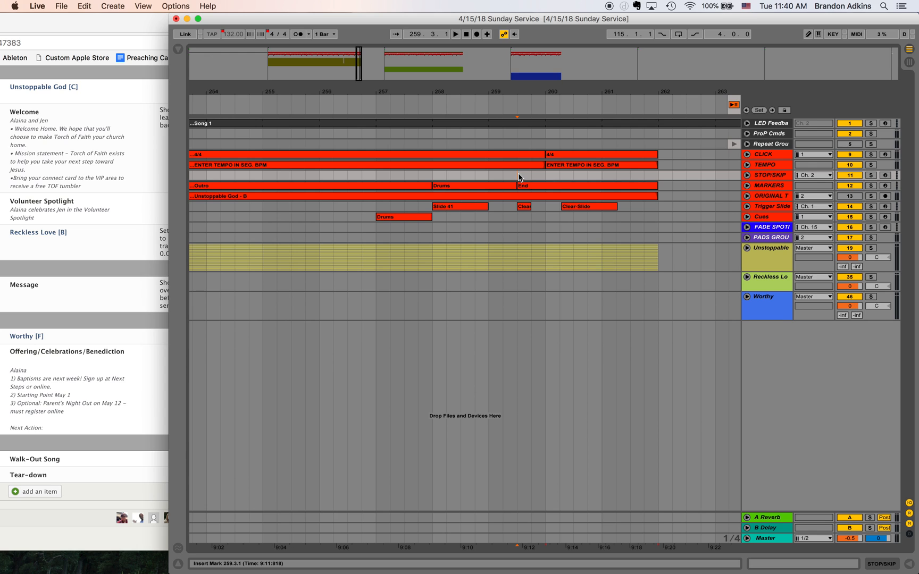
key(space)
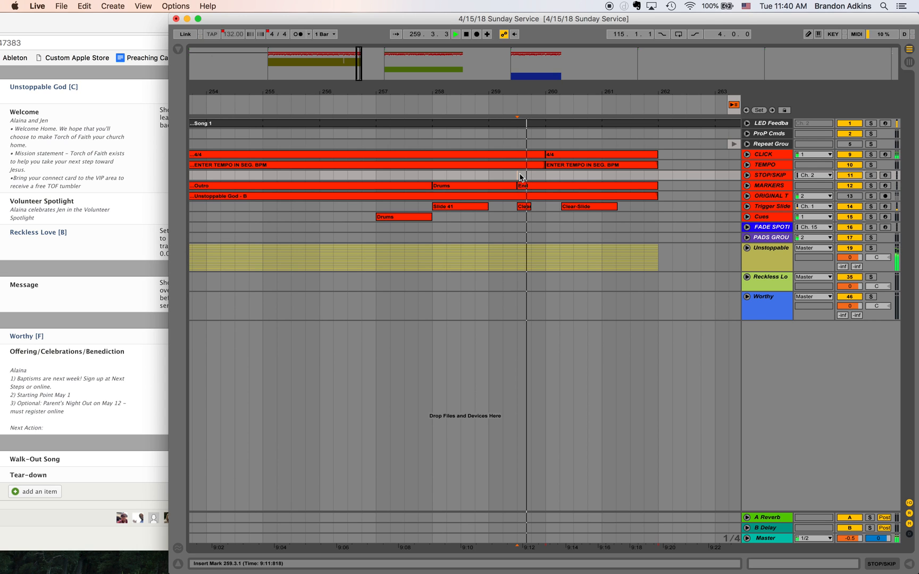
key(space)
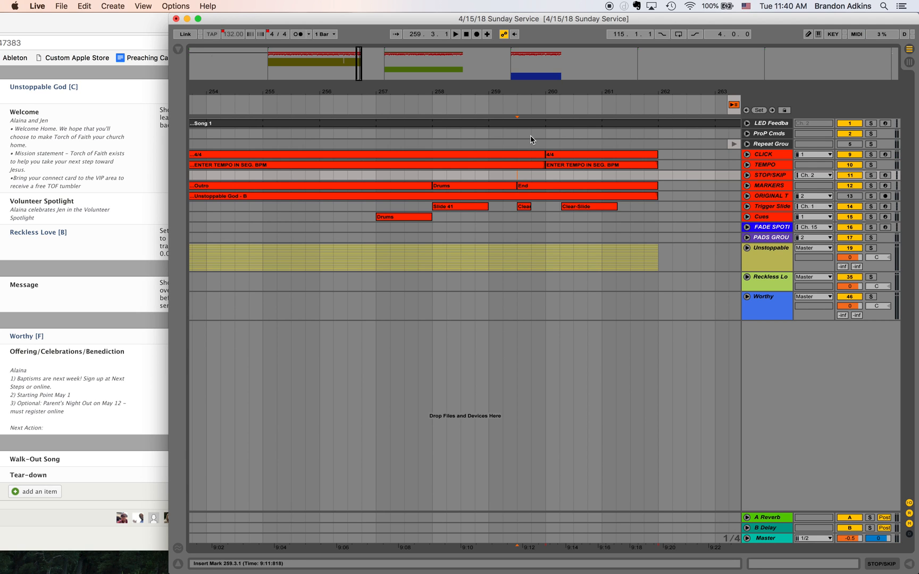
click(404, 176)
key(space)
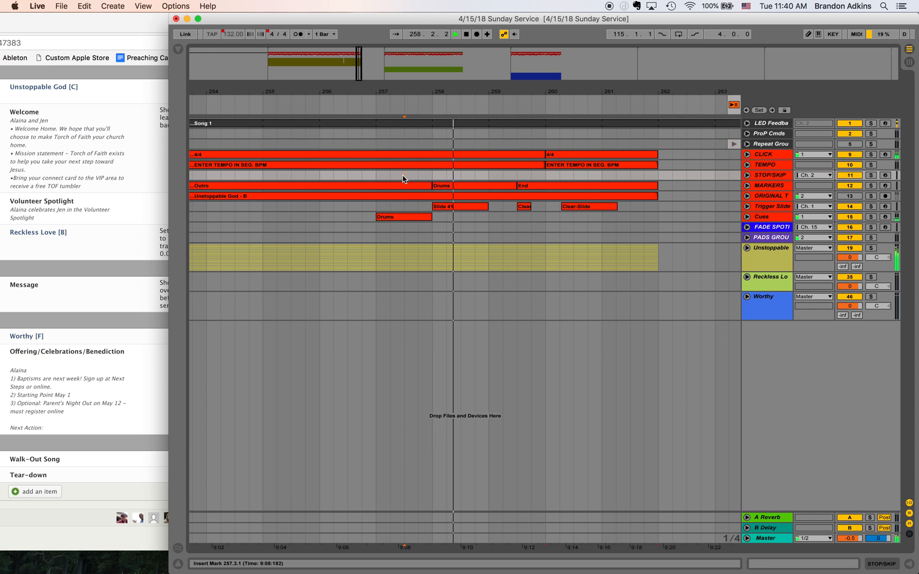
key(space)
- Add a locator at 259.3.1, the start of Unstoppable God's End section, and name it WELCOME
click(517, 179)
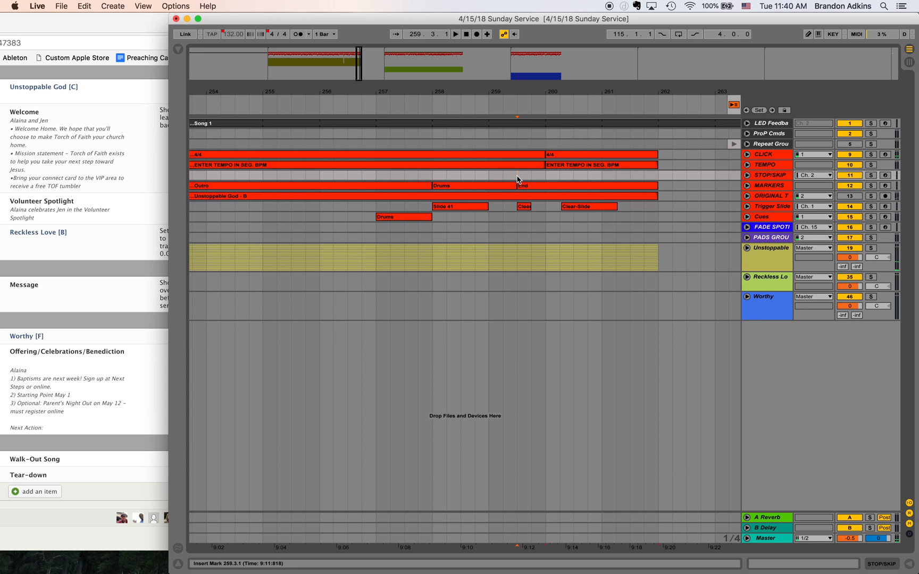
click(759, 110)
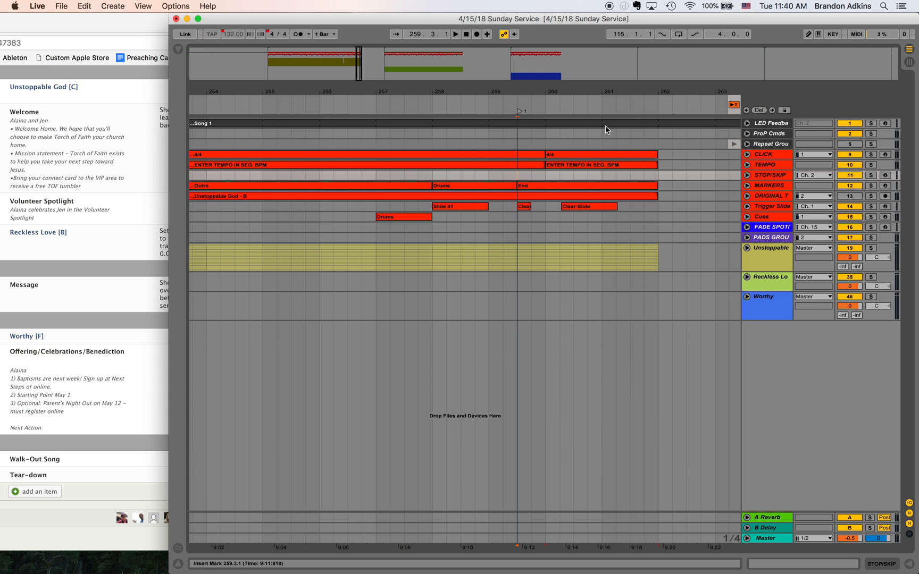
right_click(520, 114)
click(525, 127)
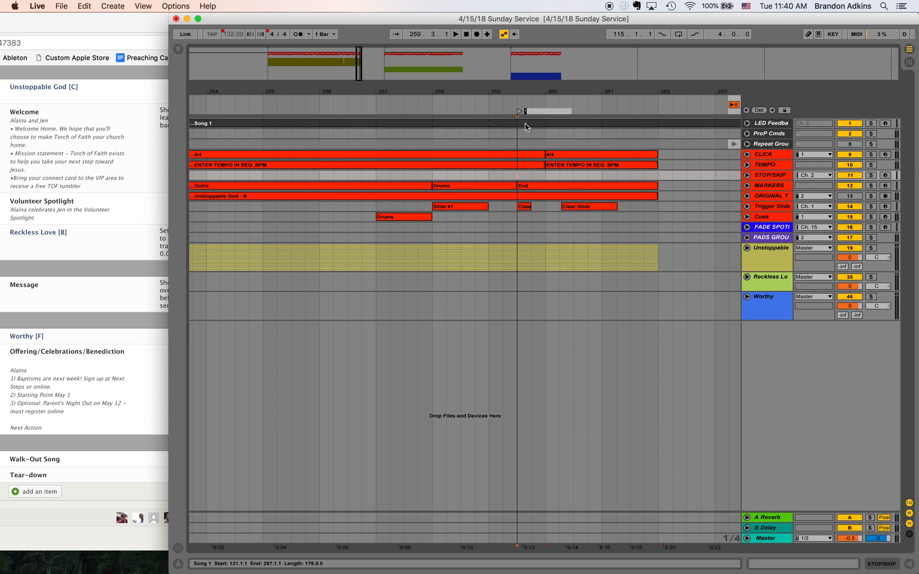
text(WELCOME)
key(Return)
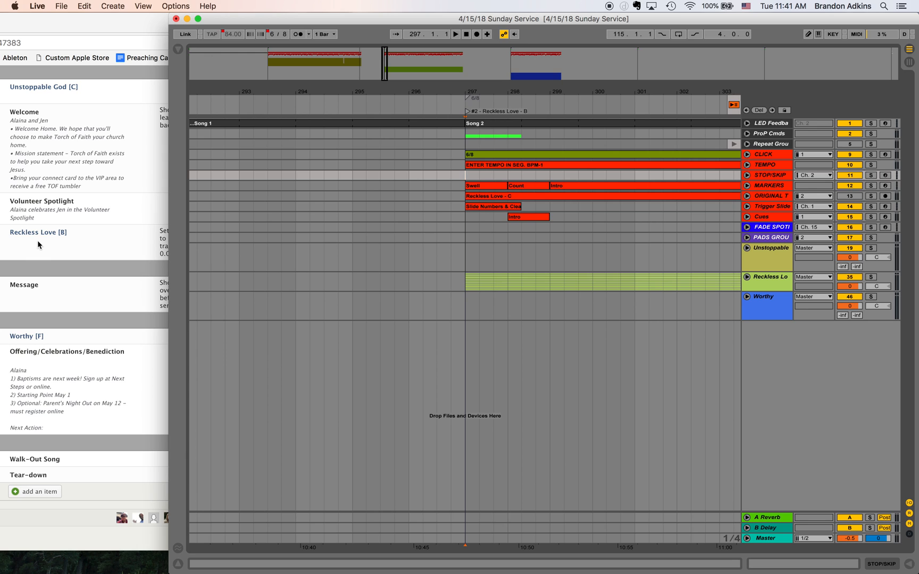
- Play the ending of Reckless Love from bar 447 into its End section
click(464, 58)
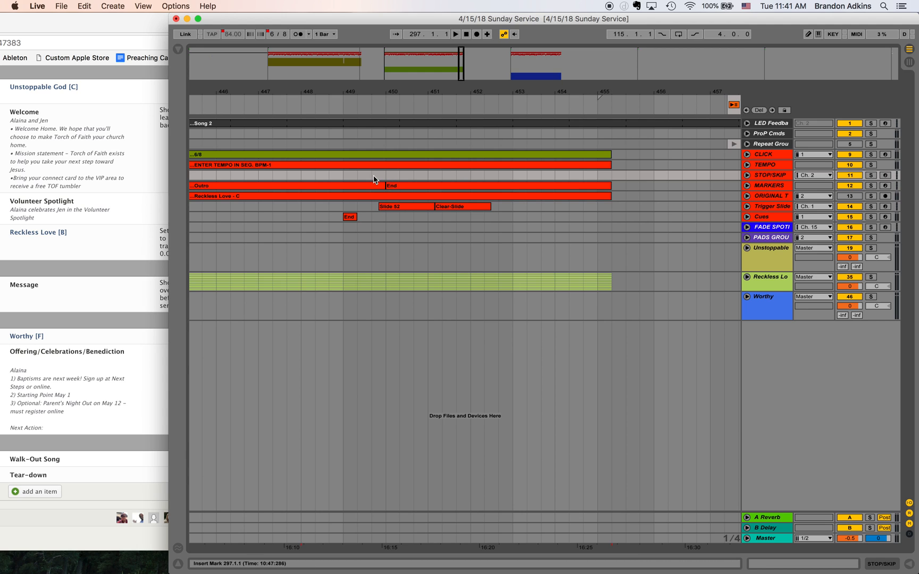
click(260, 176)
key(space)
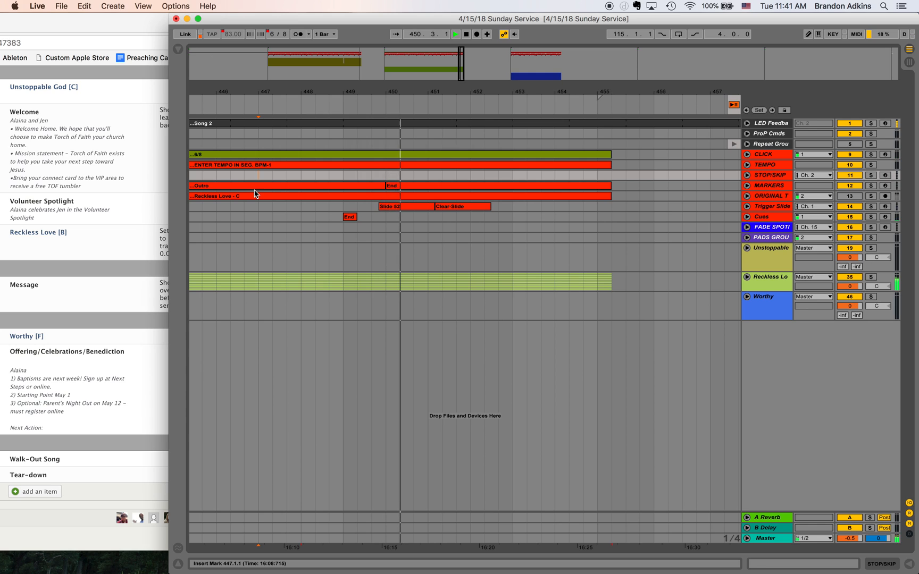
- Add a locator at bar 450, the start of Reckless Love's End section, and name it MESSAGE
click(386, 177)
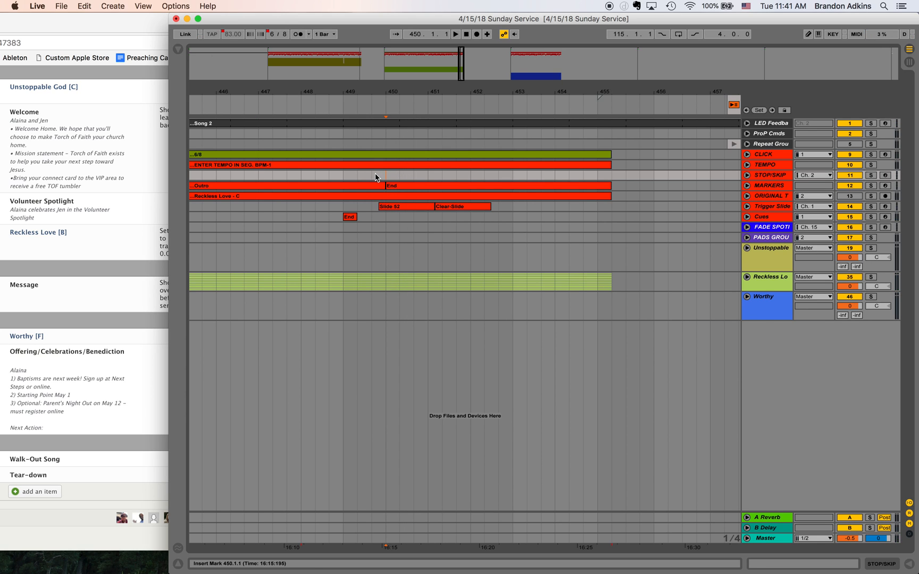
click(759, 110)
right_click(387, 112)
click(391, 127)
text(MESSAGE)
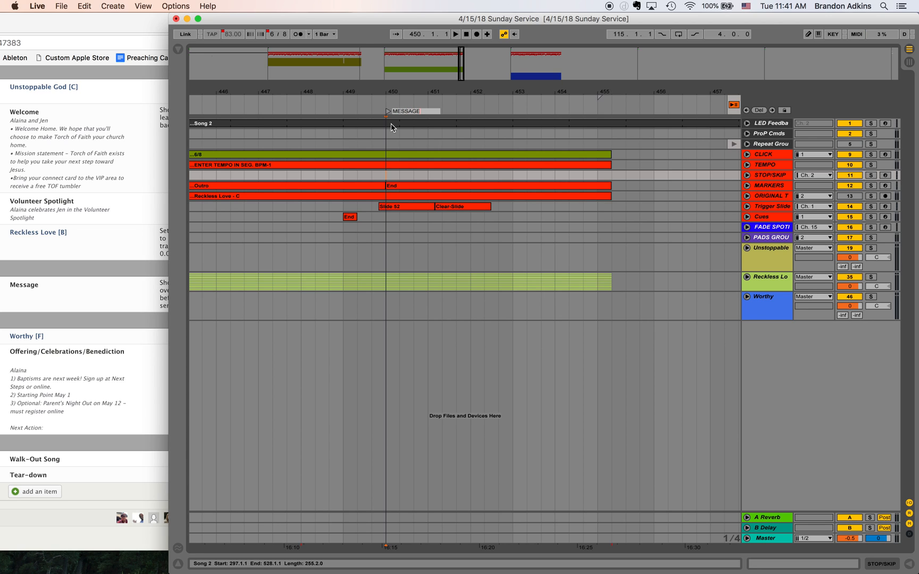
key(Return)
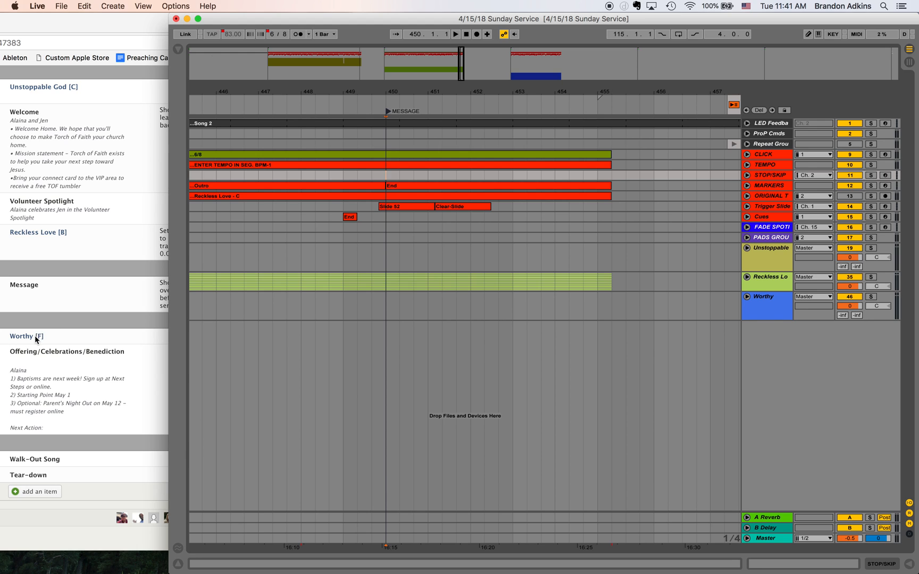
- Go to song #3, Worthy, and play its ending from bar 599 into the End section
key(alt+Right)
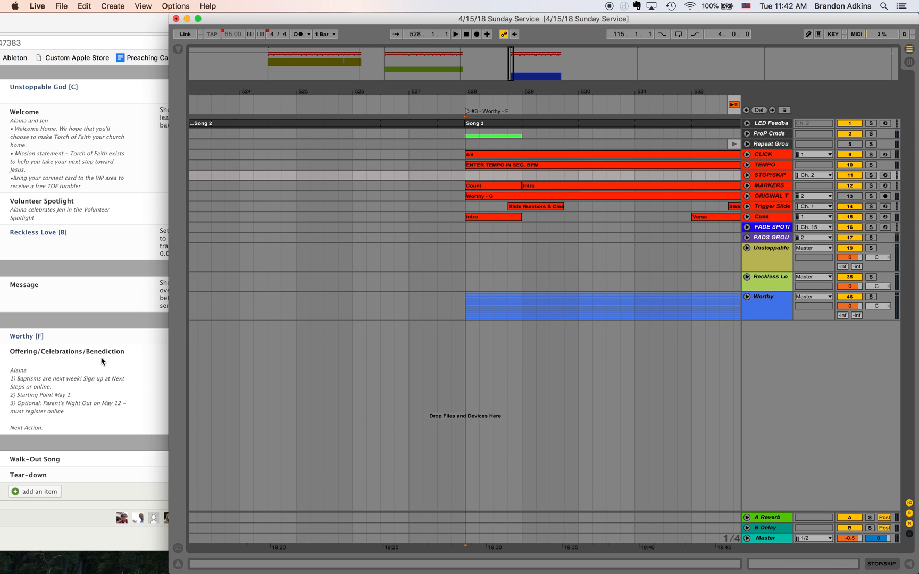
click(557, 61)
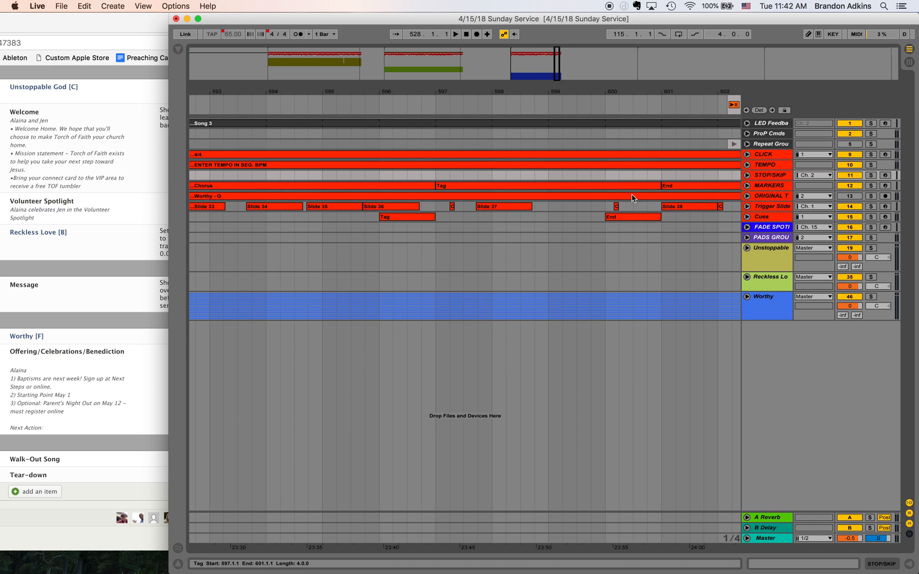
scroll(630, 189, right, 5)
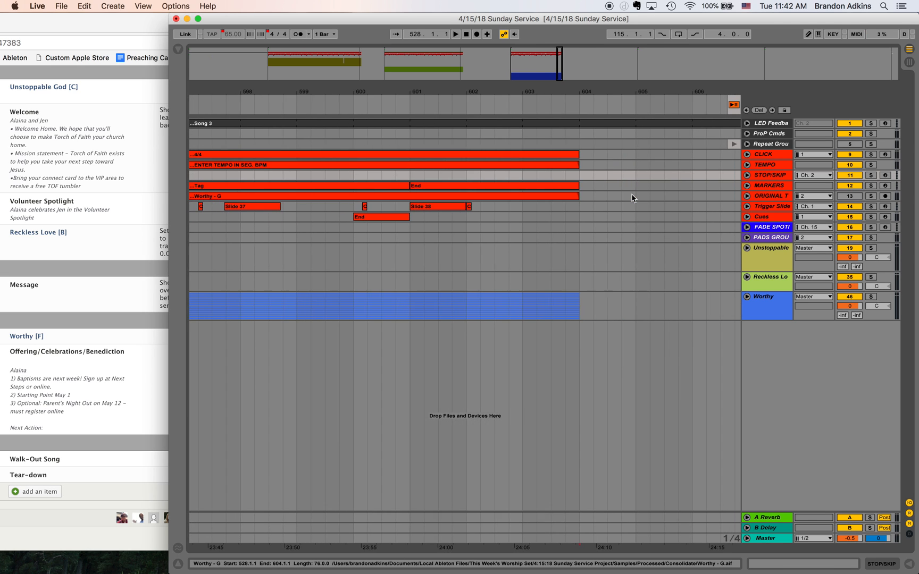
click(407, 177)
key(space)
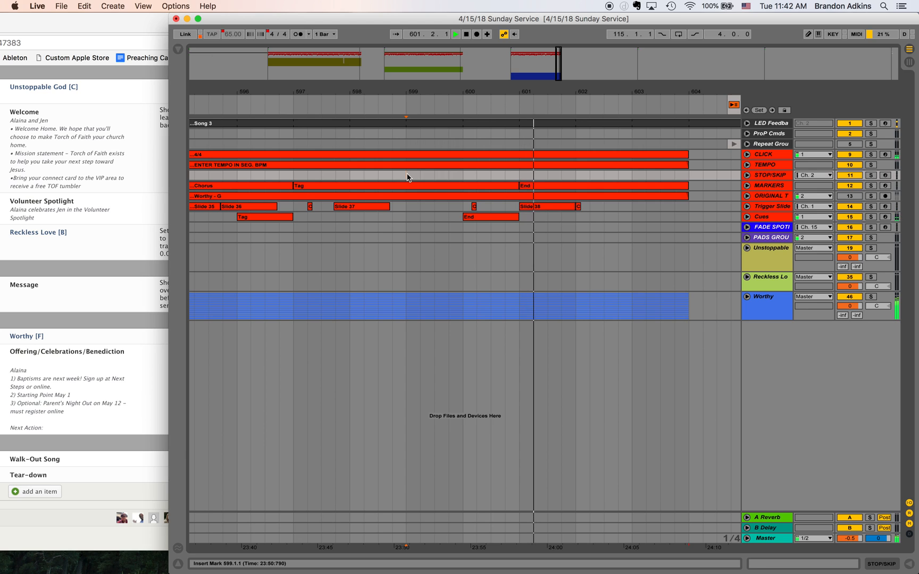
key(space)
- Add a locator at bar 601, the start of Worthy's End section, and name it CELEBRATIONS
click(528, 186)
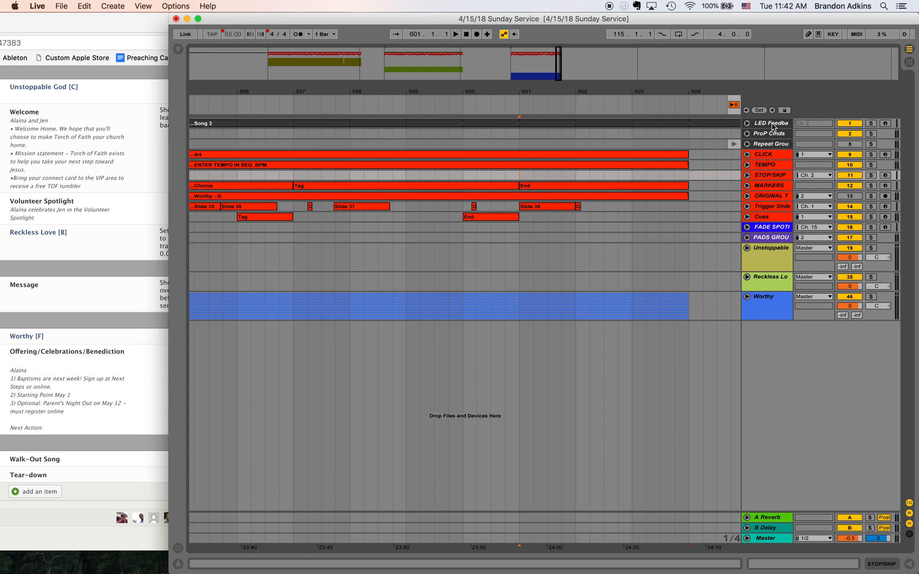
click(761, 111)
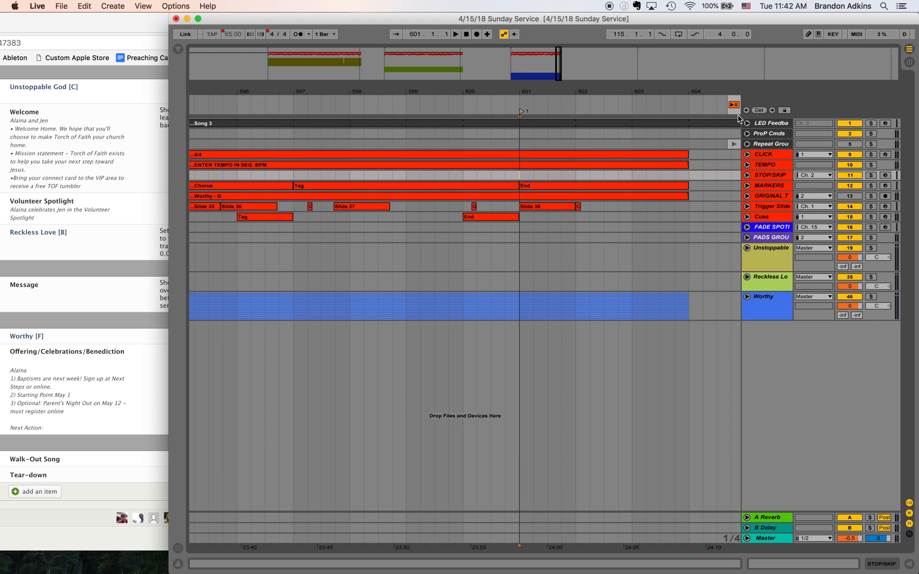
right_click(523, 112)
click(539, 125)
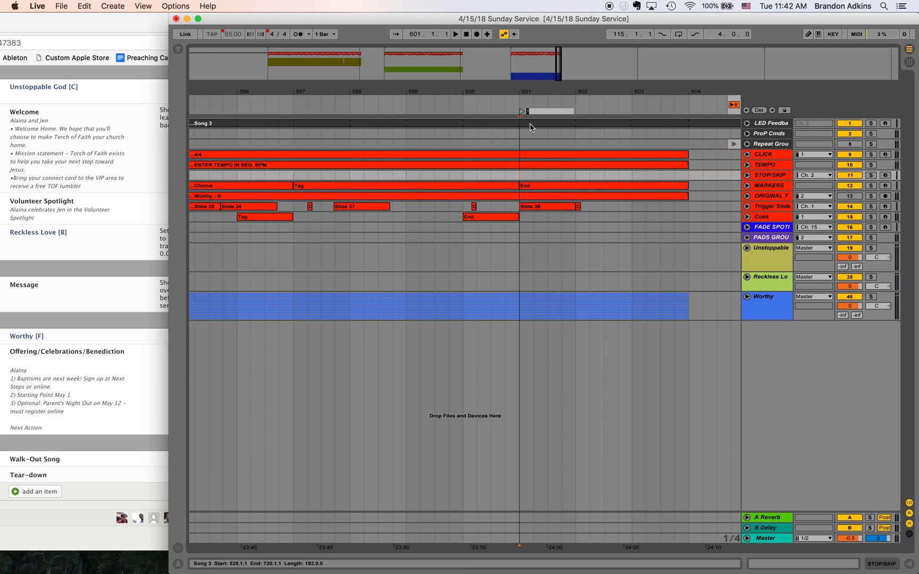
text(CELEBRATIONS)
key(Return)
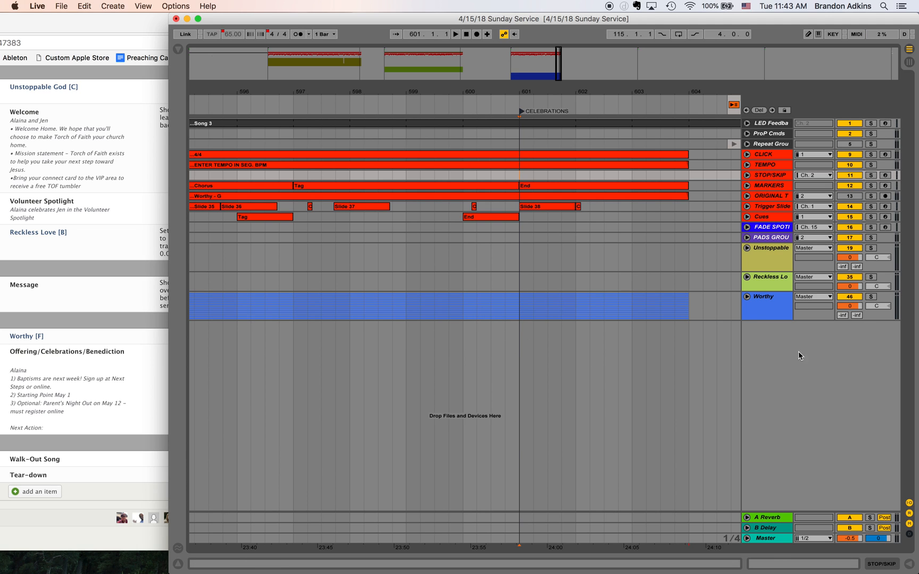
- Insert a new MIDI track below the Worthy group track and color it white
click(775, 314)
click(746, 297)
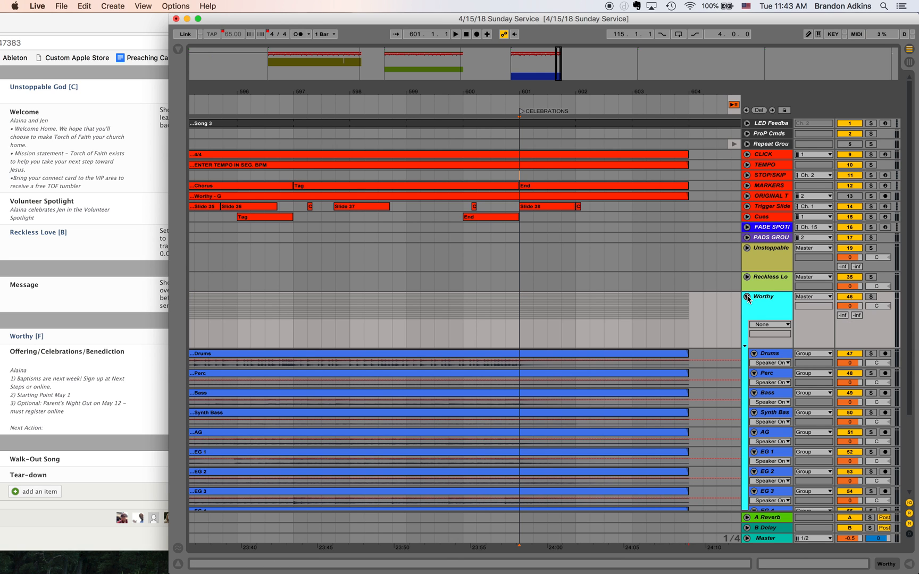
click(747, 298)
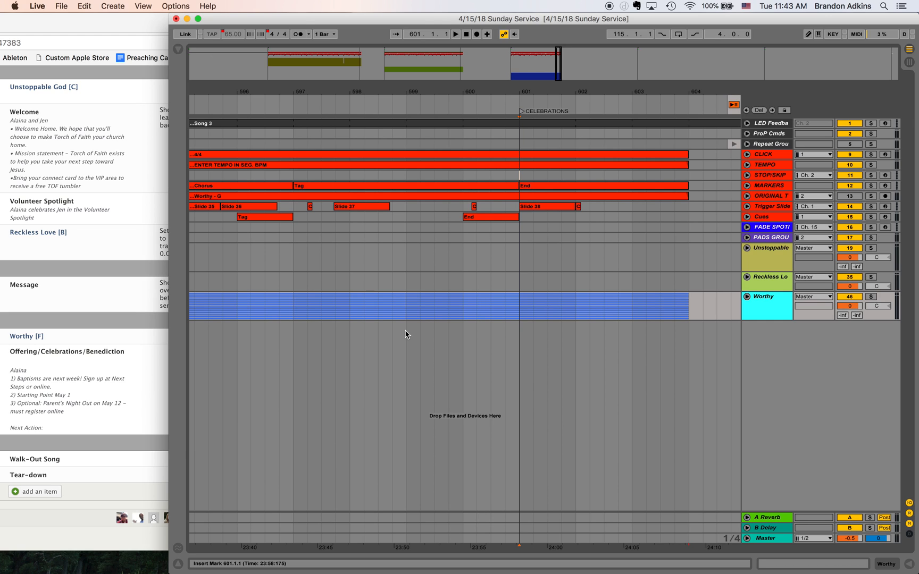
right_click(767, 309)
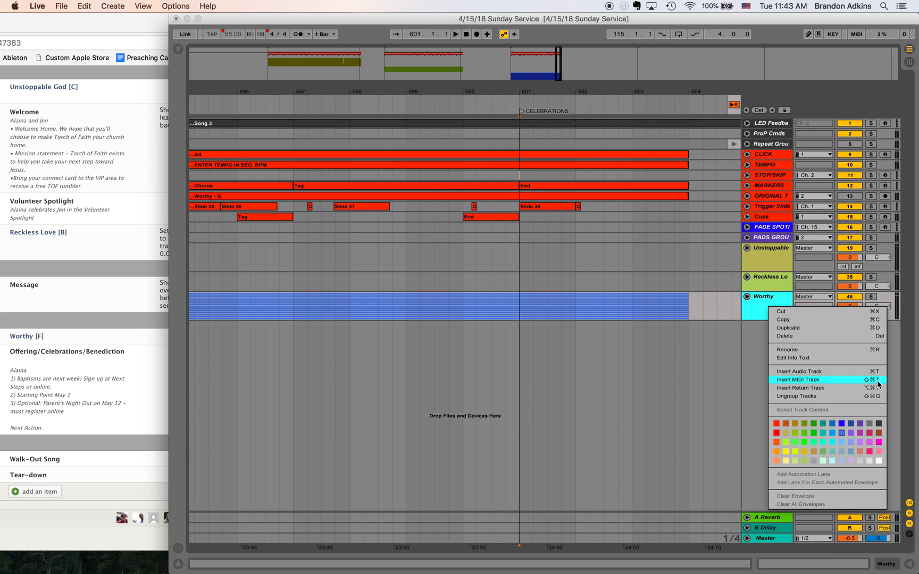
click(753, 332)
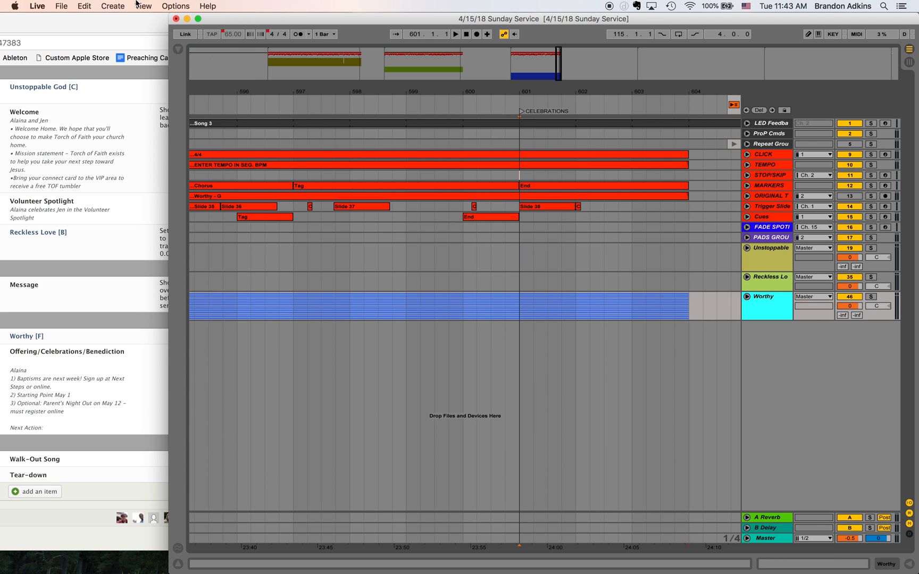
click(114, 7)
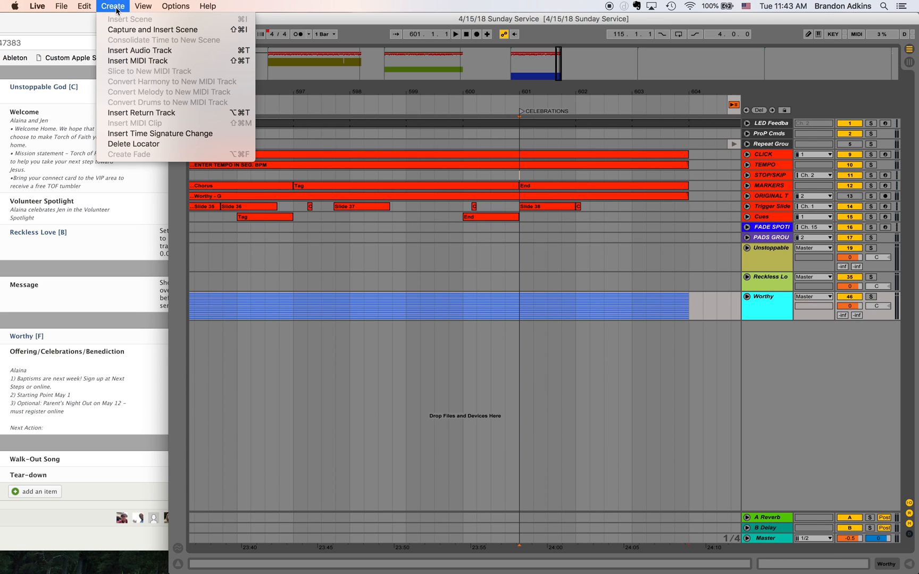
click(168, 62)
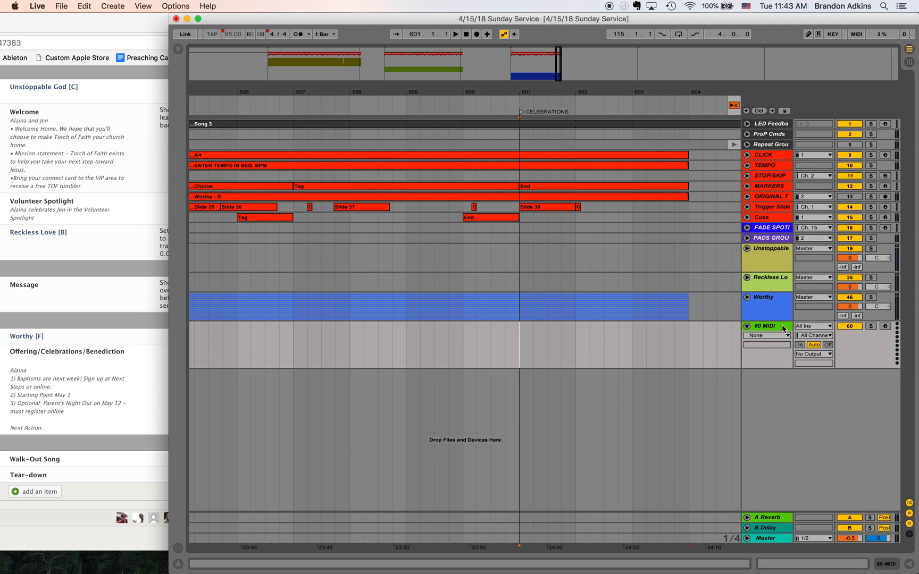
right_click(781, 325)
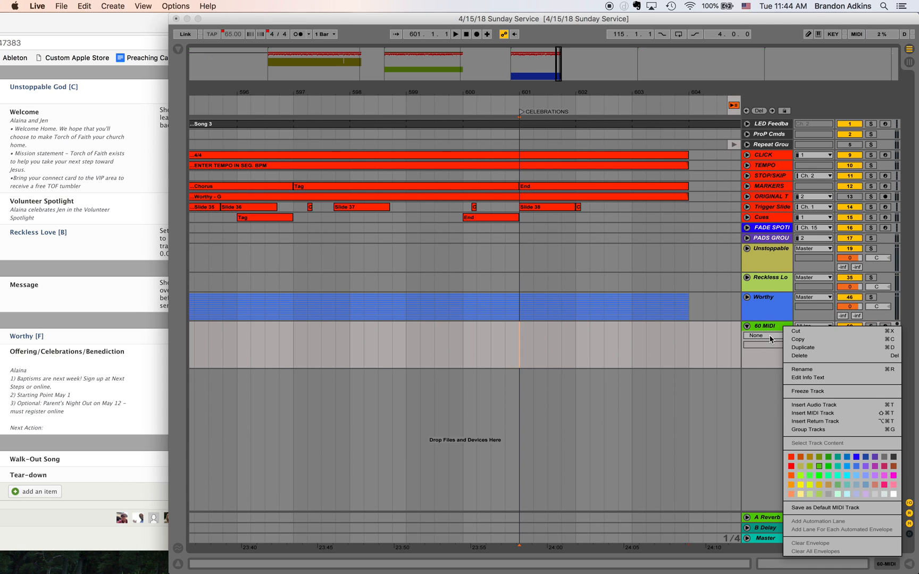
click(894, 494)
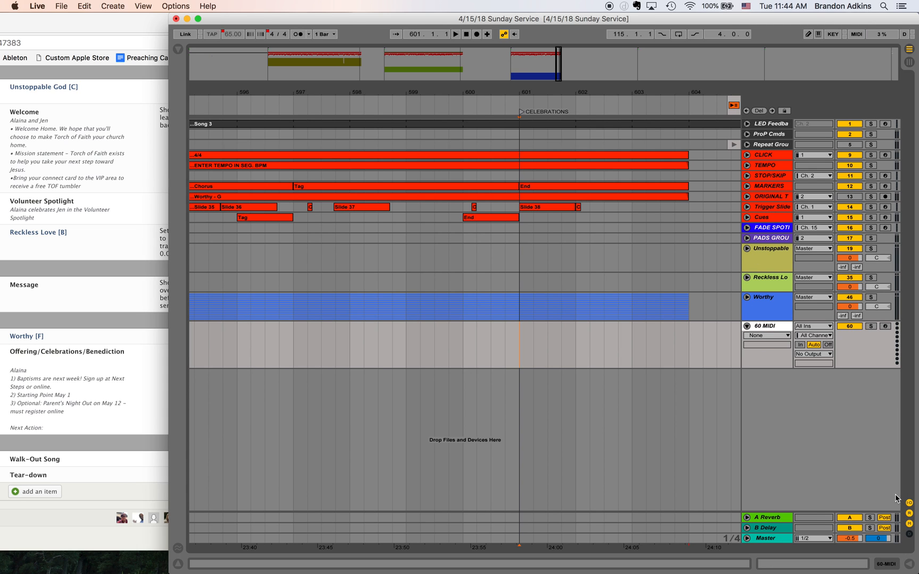
- Rename the new white MIDI track VISUAL CUE and fold it
right_click(776, 326)
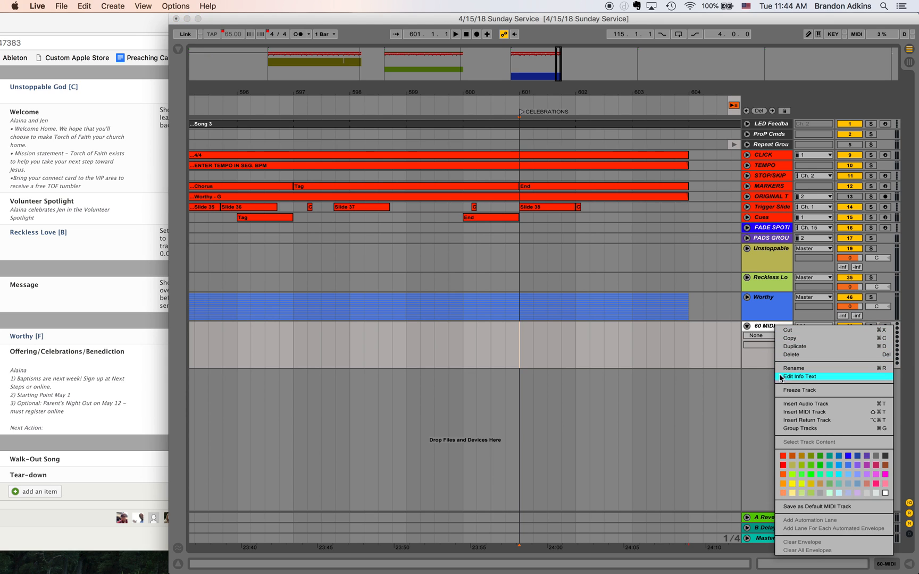
click(794, 368)
text(VISUAL CUE)
key(Return)
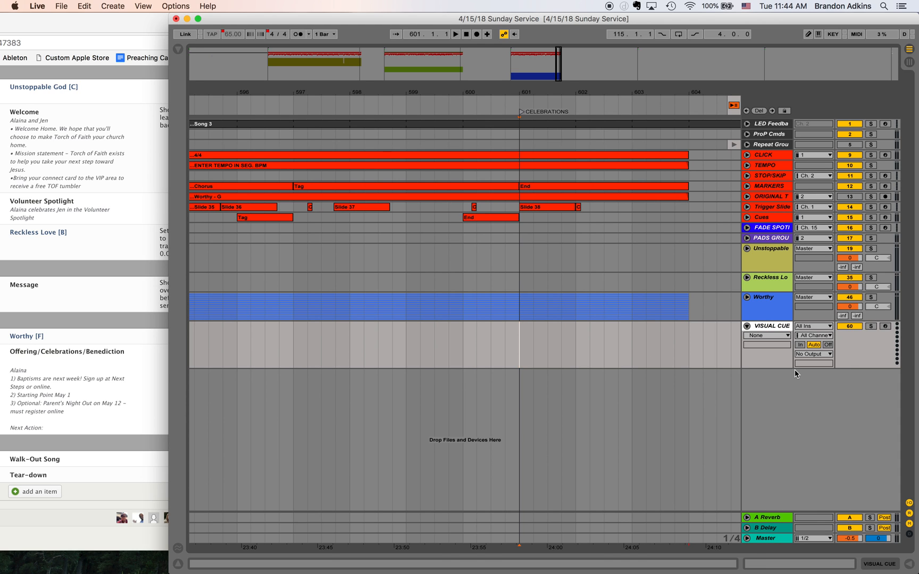
click(747, 326)
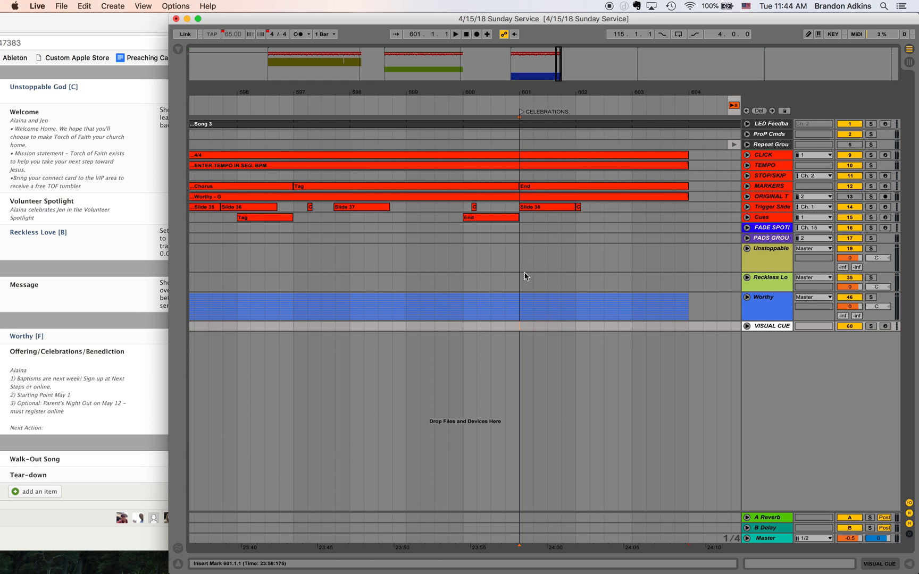
- Play a short stretch of Worthy from bar 599 and stop
click(407, 328)
key(space)
key(space)
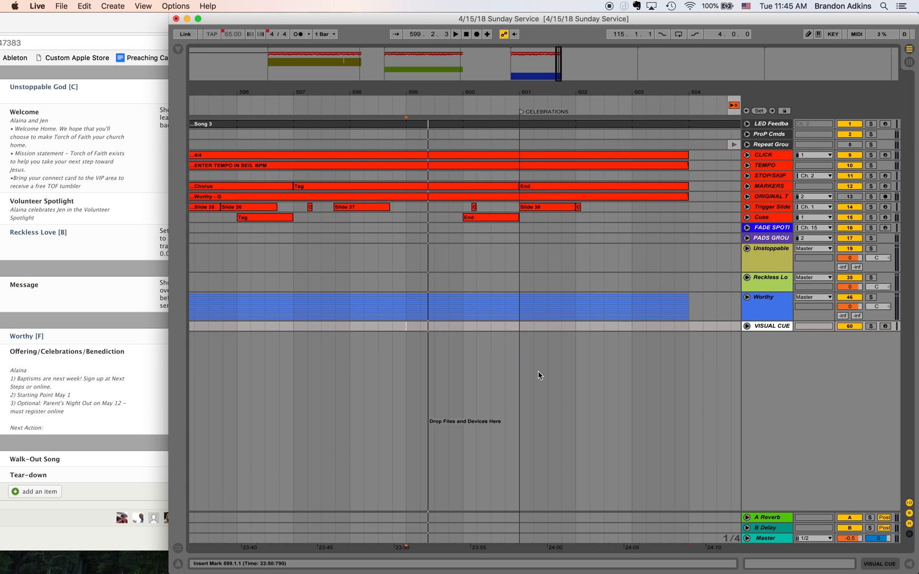
- Insert an empty MIDI clip on the VISUAL CUE track from bar 113 to bar 121, the 20 seconds before song #1
click(269, 59)
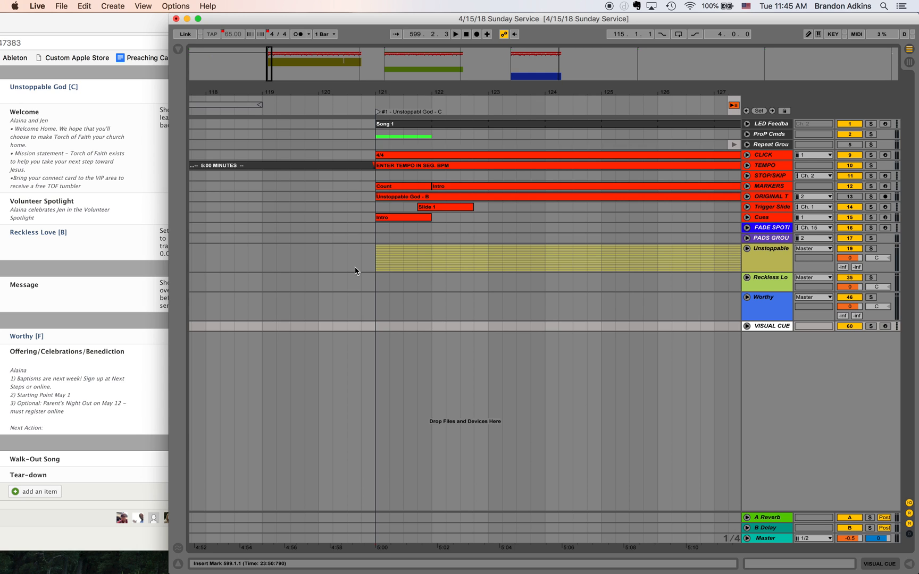
click(376, 326)
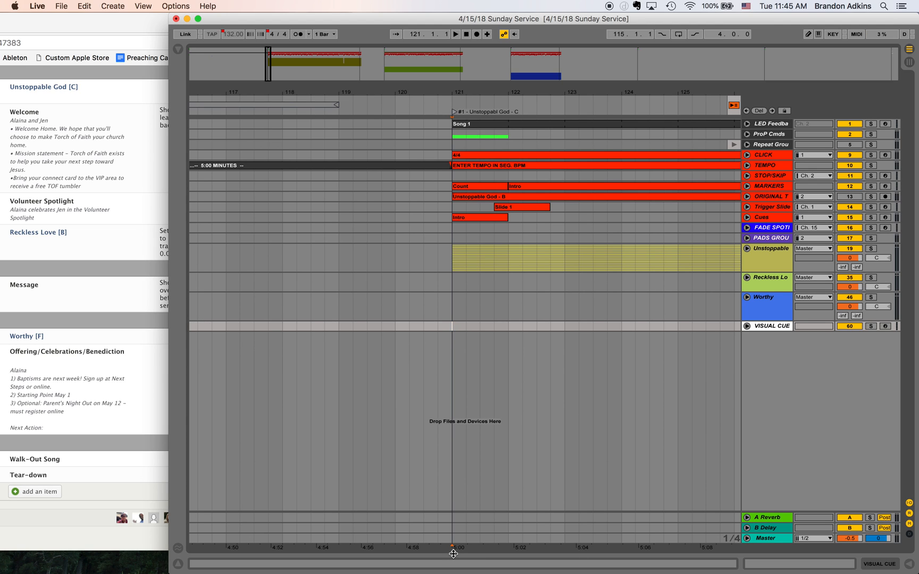
scroll(463, 492, left, 10)
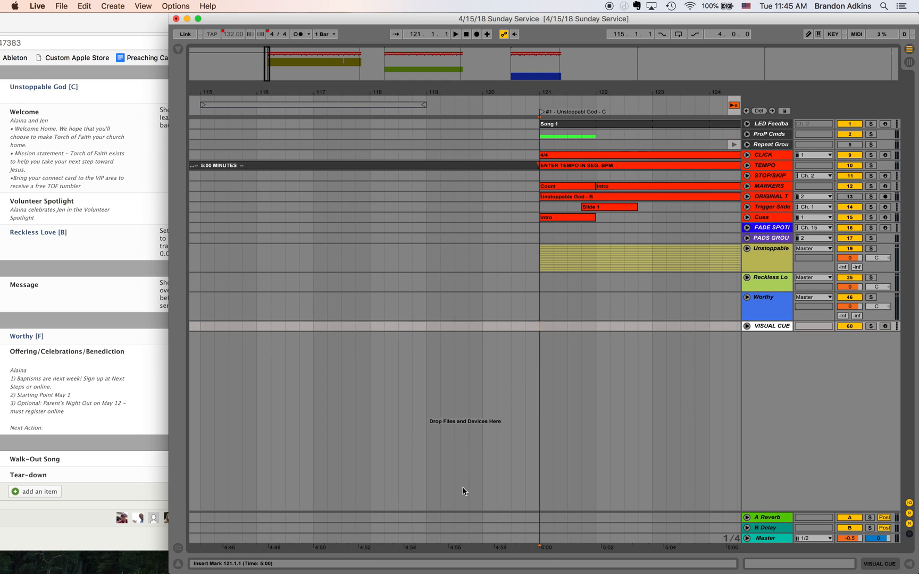
scroll(463, 492, left, 1)
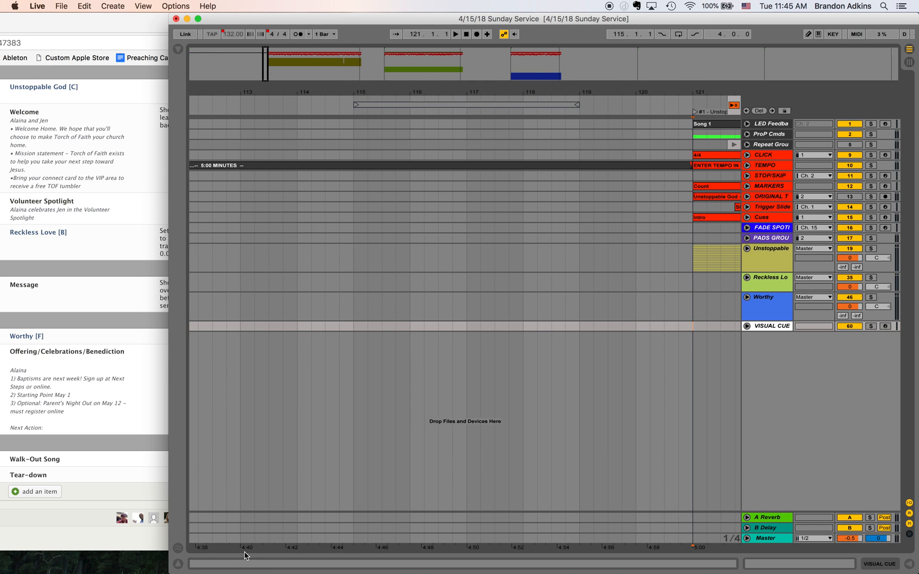
shift+click(241, 331)
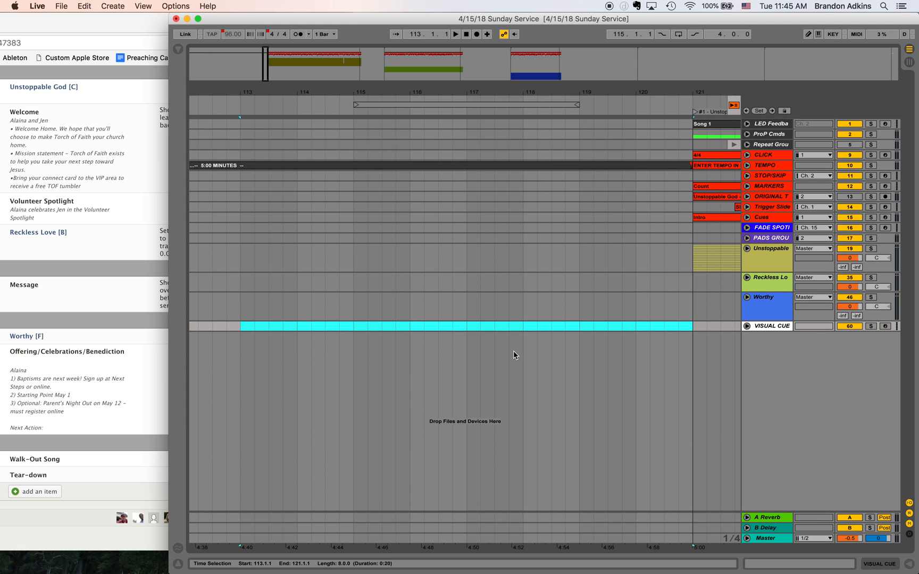
right_click(472, 329)
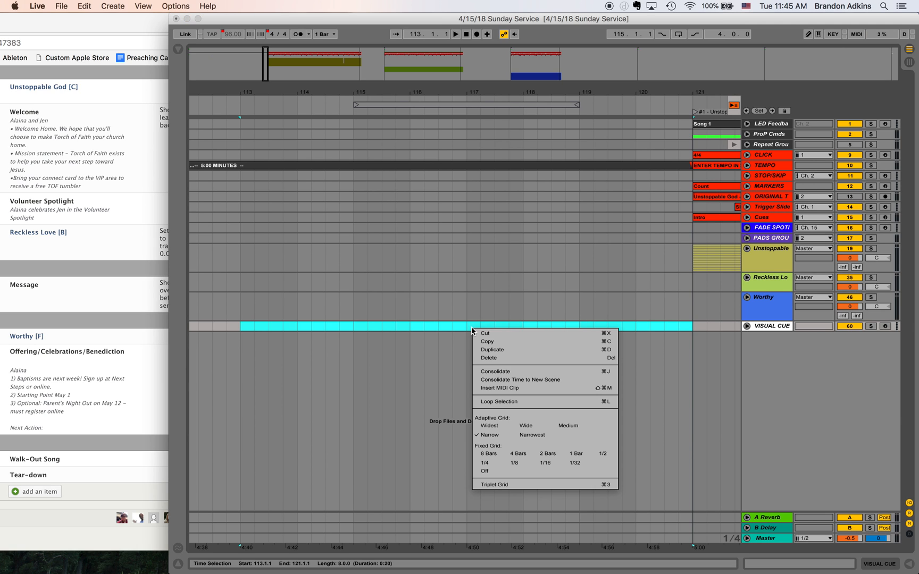
click(516, 388)
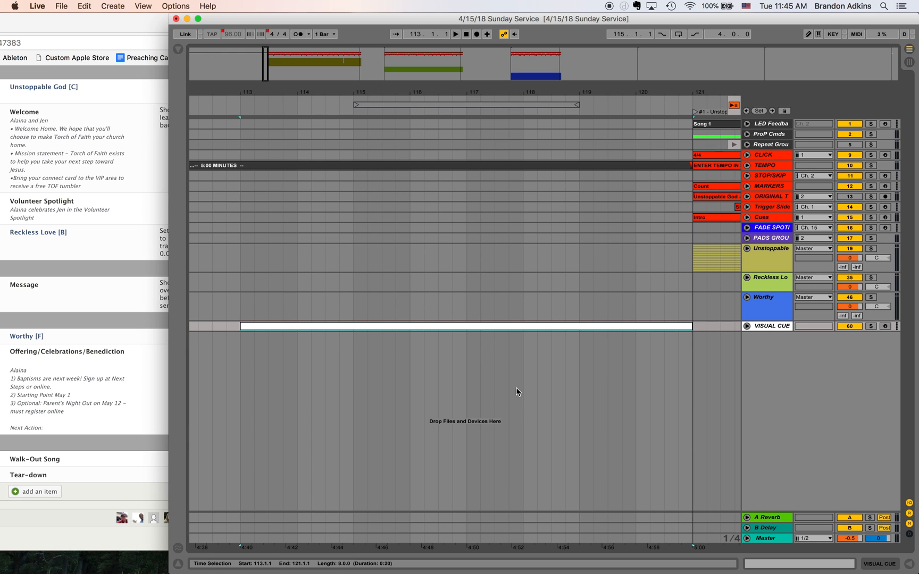
- Rename the MIDI clip ahead of song #1 as 00:20 Seconds Remaining
right_click(378, 332)
click(391, 371)
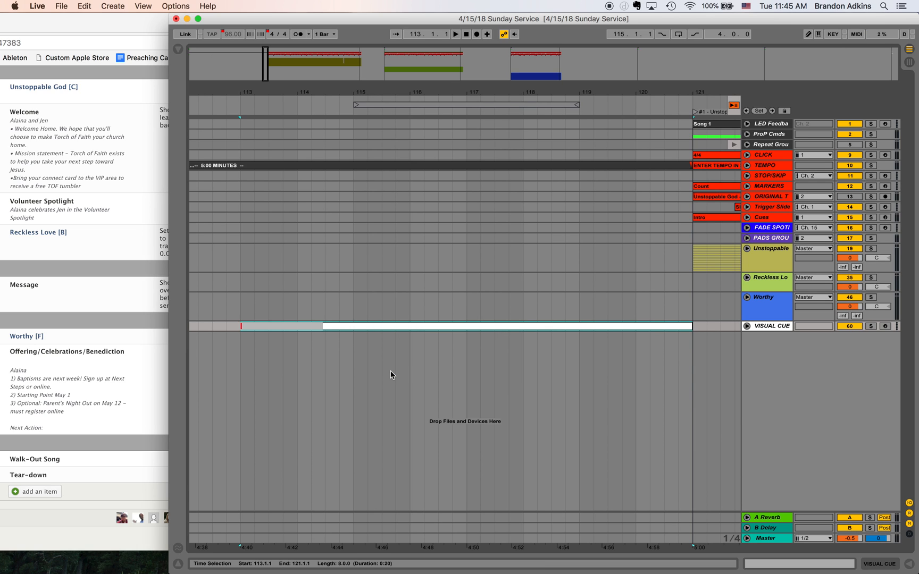
text(00:20 Seconds Remaining)
key(Return)
- Play the VISUAL CUE track across the start of the countdown clip, from bar 112 and again from bar 113
click(246, 357)
scroll(246, 357, left, 3)
click(279, 349)
key(space)
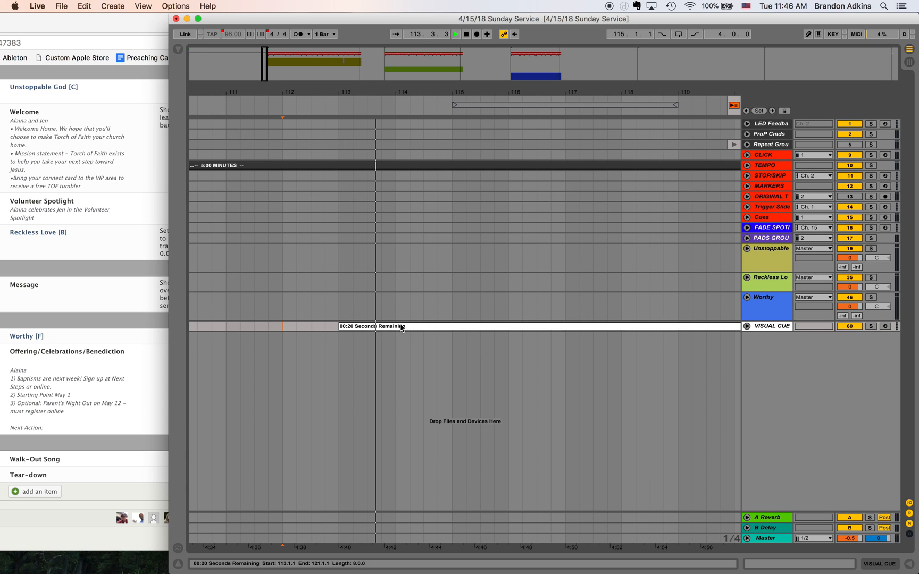
click(337, 328)
key(space)
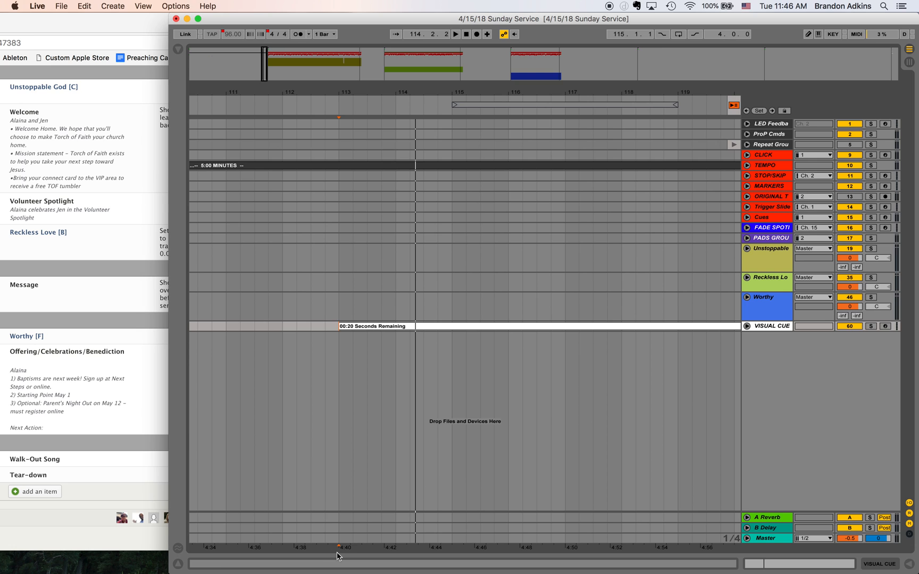
- Insert a two-bar MIDI clip on the VISUAL CUE track from bar 121 to bar 123, at the start of song #1
scroll(564, 485, right, 5)
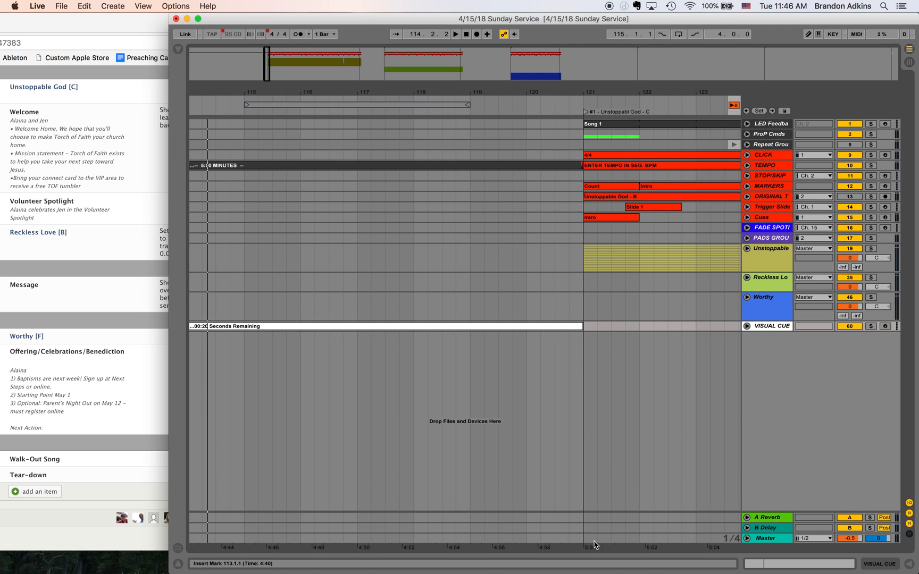
click(585, 333)
scroll(501, 312, right, 3)
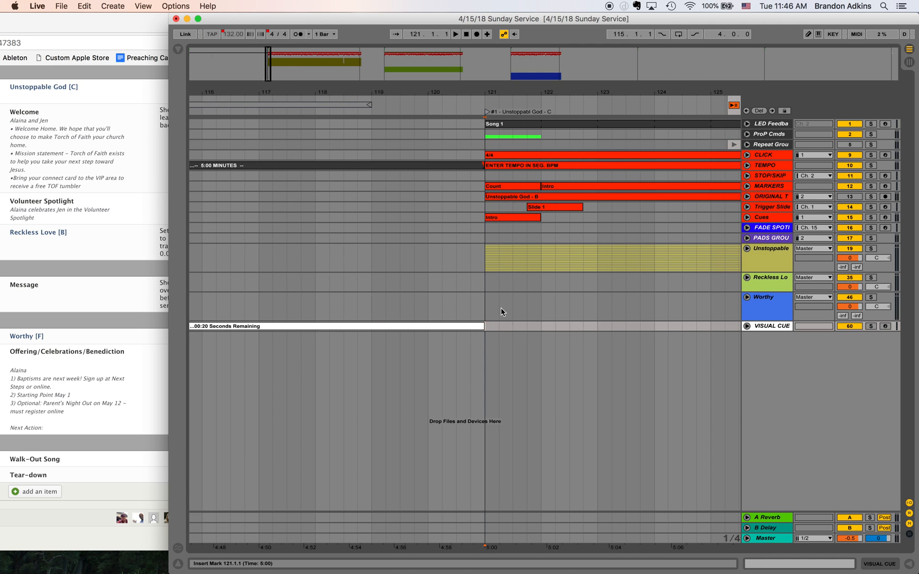
shift+click(591, 325)
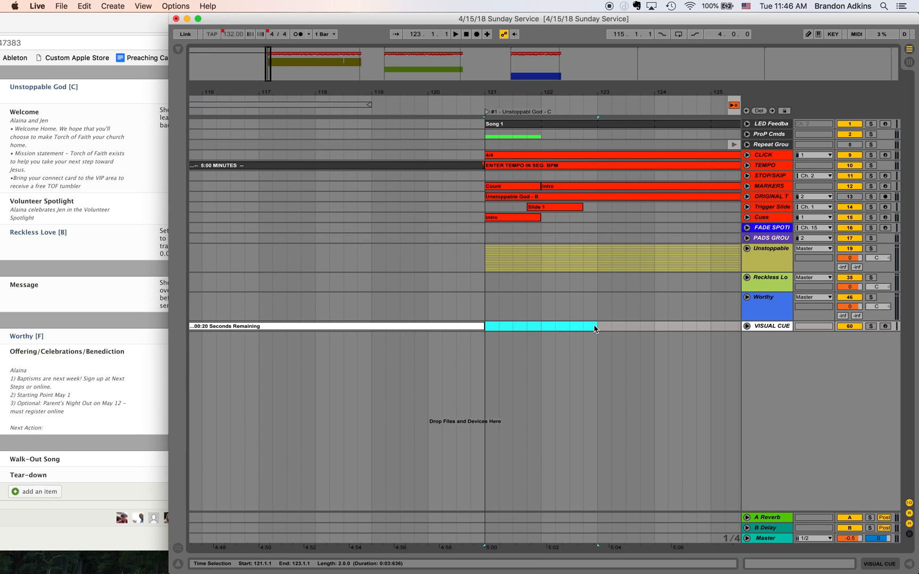
right_click(529, 329)
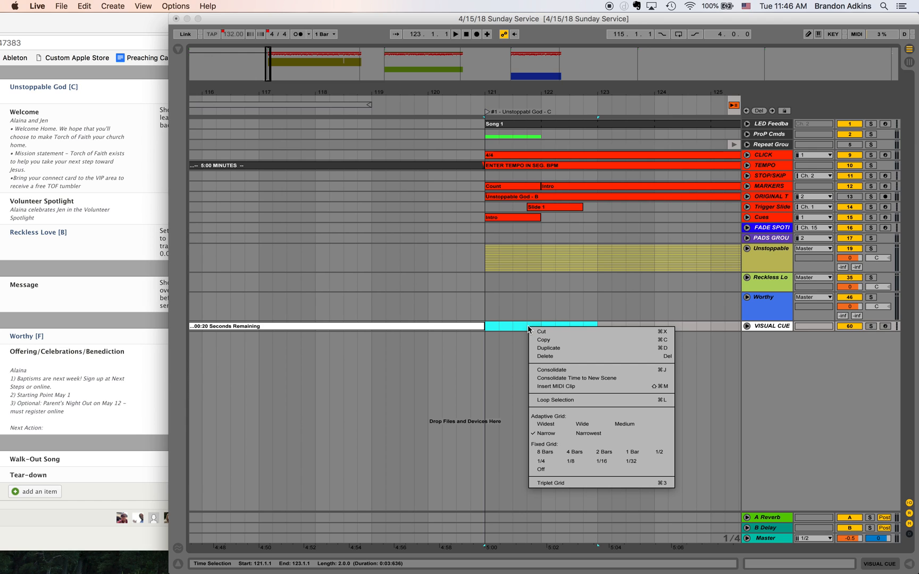
click(523, 330)
click(524, 330)
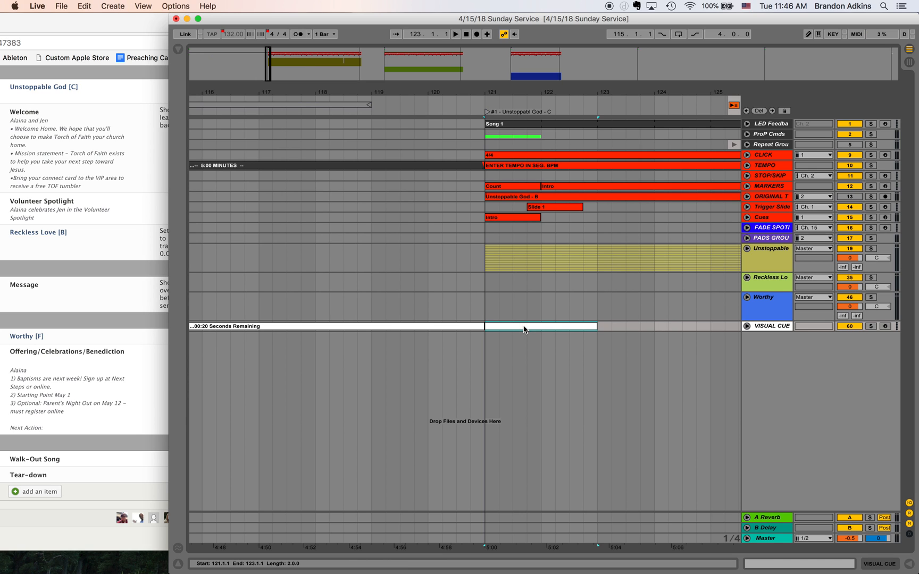
- Rename the two-bar clip at the start of song #1 as Band On-Stage and color it red
right_click(525, 330)
click(533, 370)
text(Band On-St)
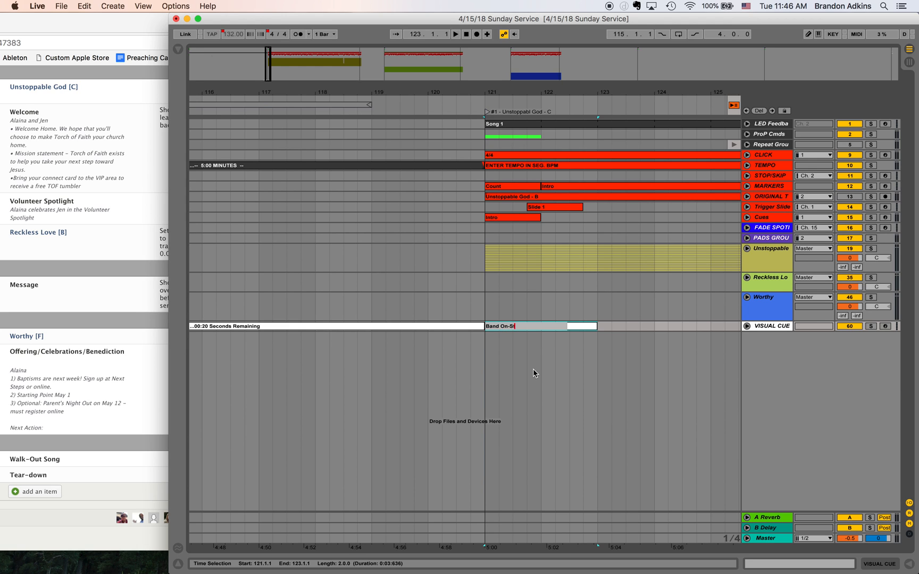
text(age)
key(Return)
right_click(519, 328)
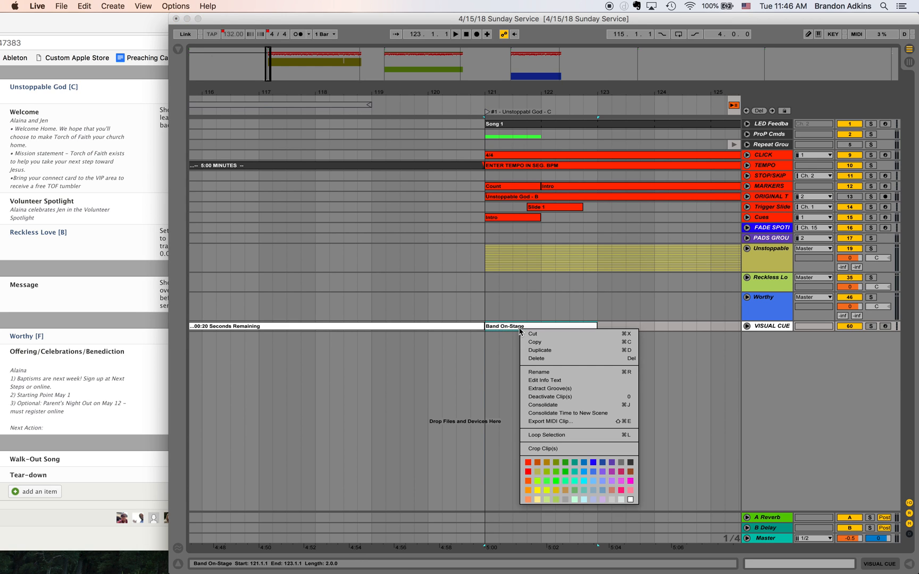
click(527, 465)
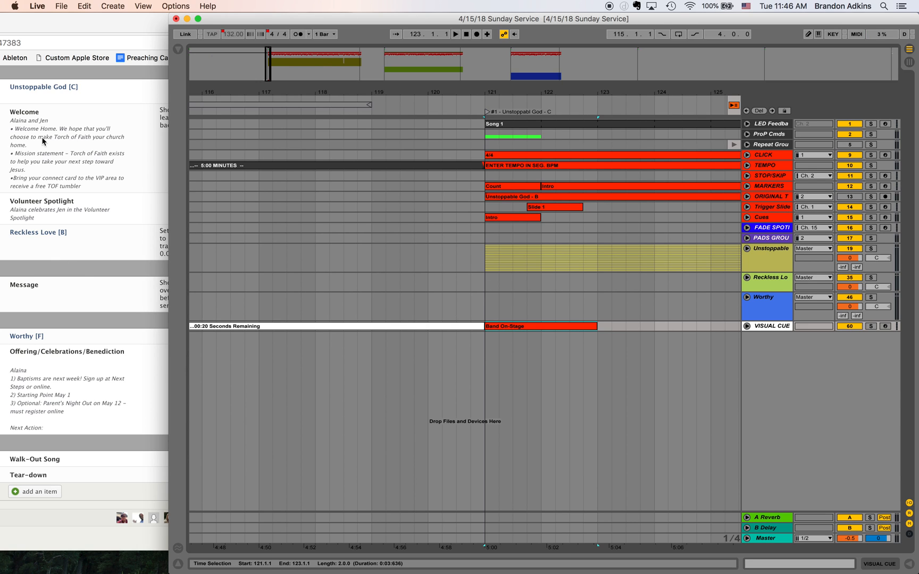
- Insert a MIDI clip on the VISUAL CUE track from 248.4.1 to 259.3.1, ending at the WELCOME locator
click(361, 72)
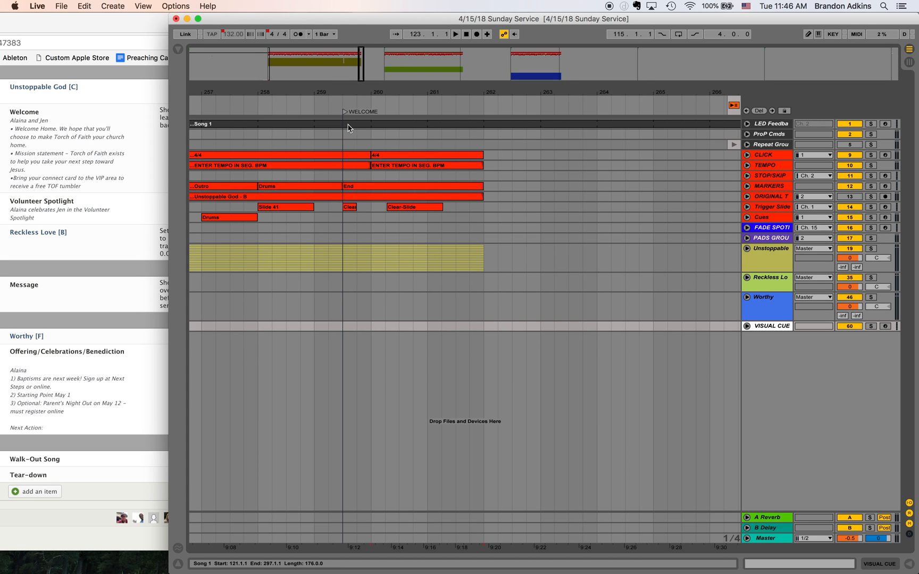
click(342, 330)
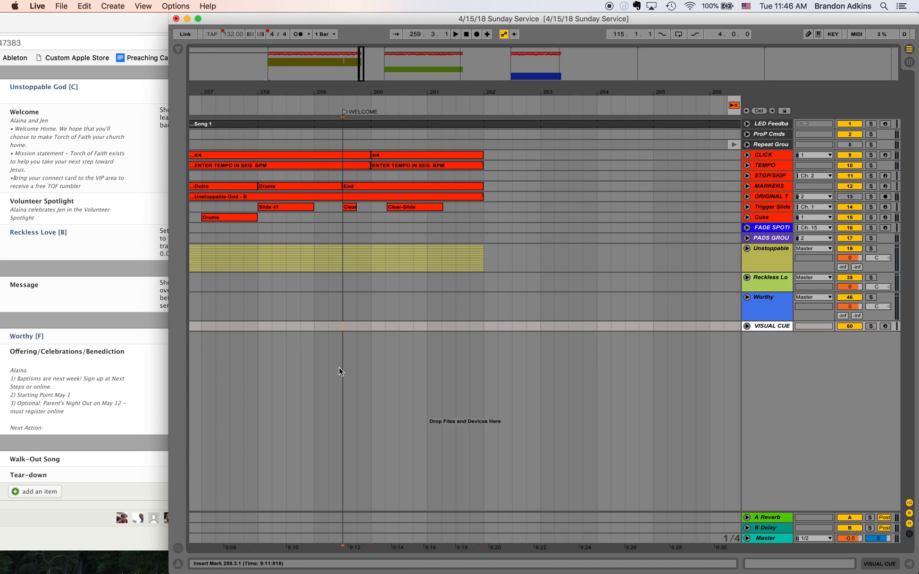
scroll(375, 459, left, 5)
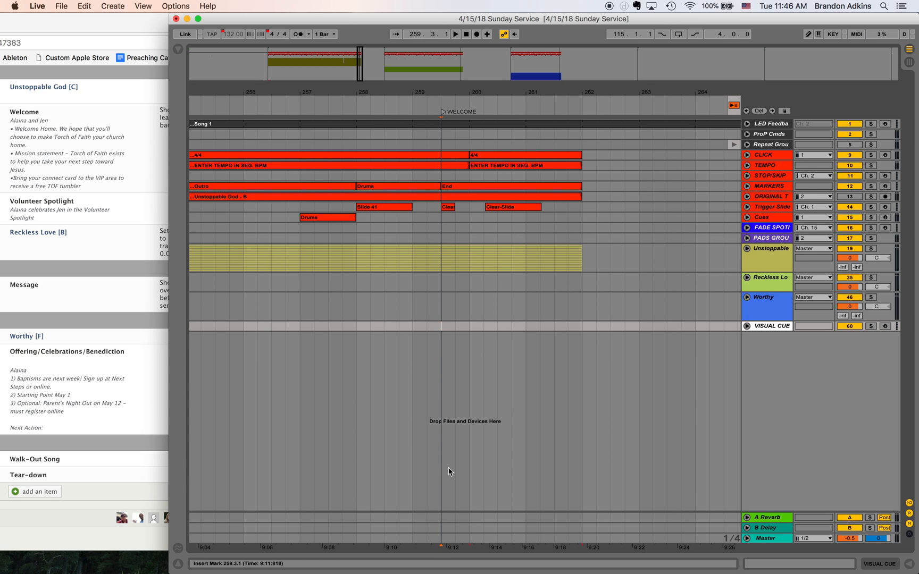
scroll(450, 381, left, 5)
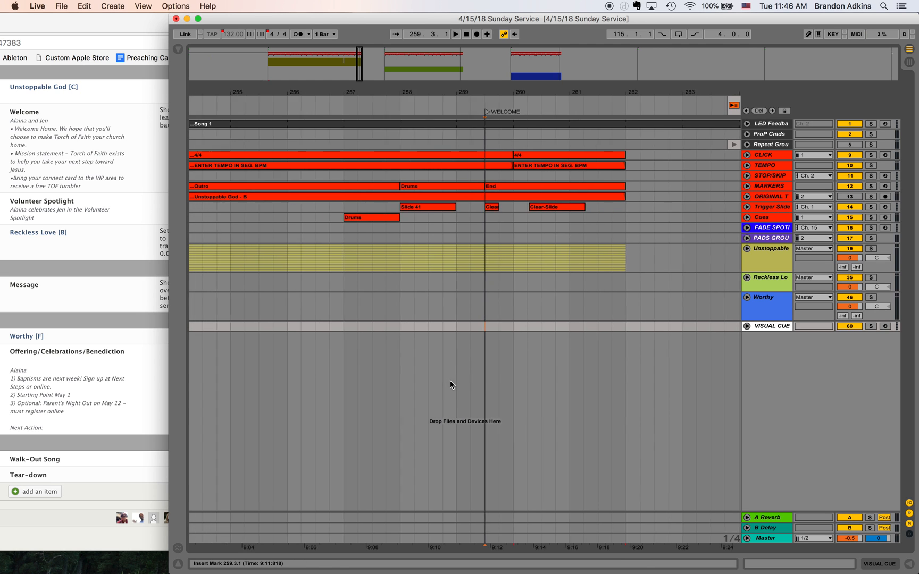
scroll(450, 381, left, 3)
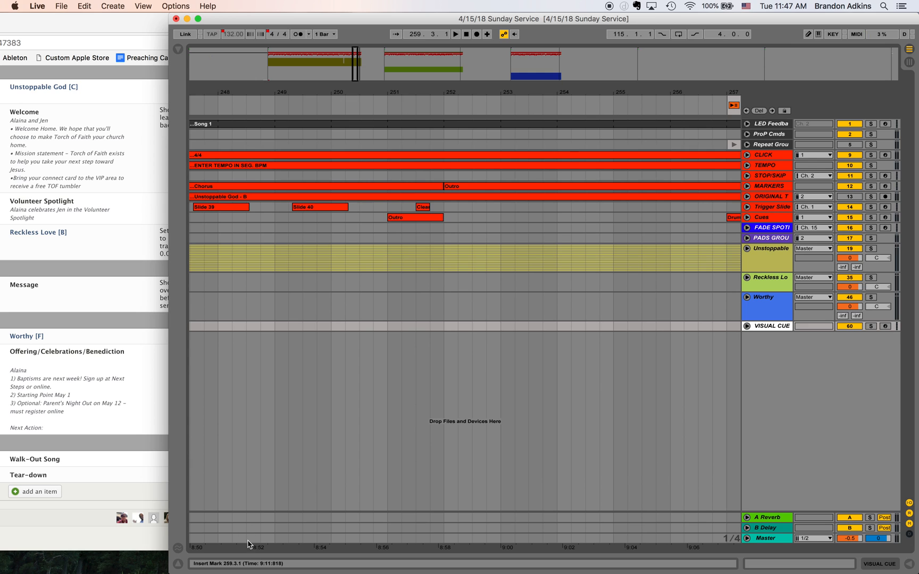
mouse_move(251, 556)
shift+click(261, 323)
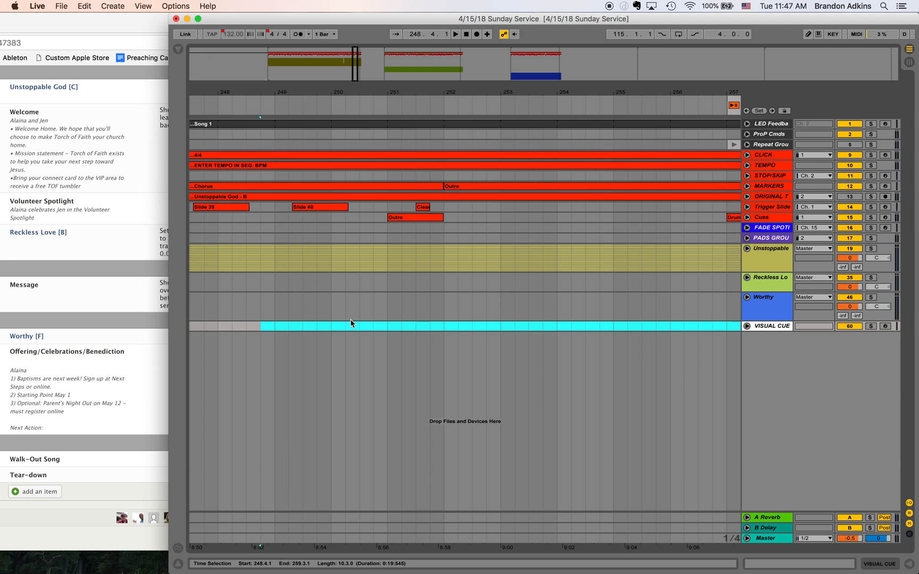
scroll(287, 329, right, 5)
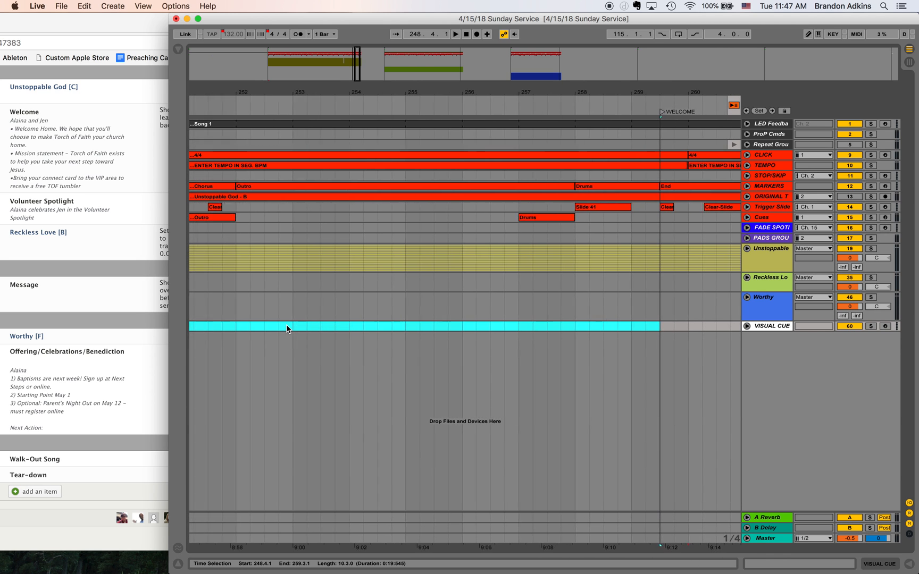
scroll(287, 329, right, 2)
right_click(287, 326)
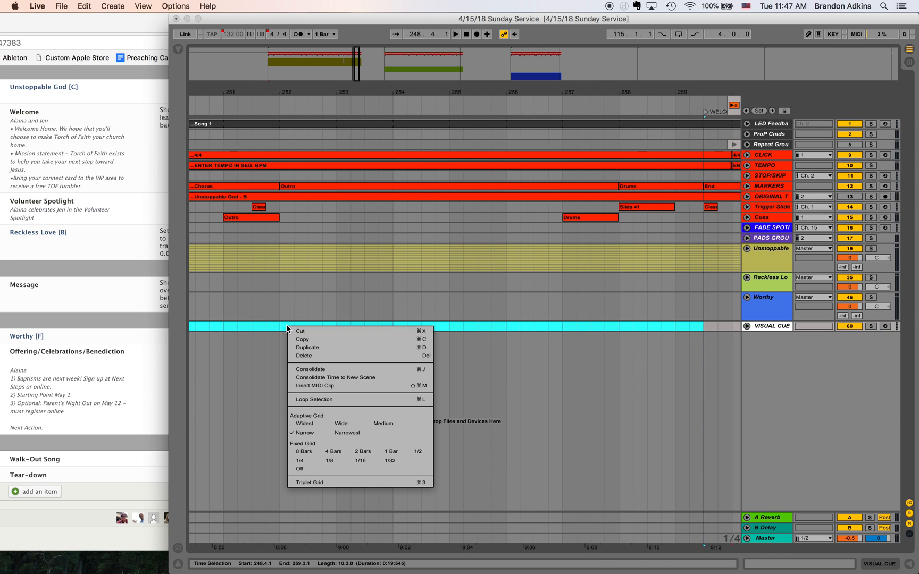
click(312, 385)
scroll(311, 388, left, 5)
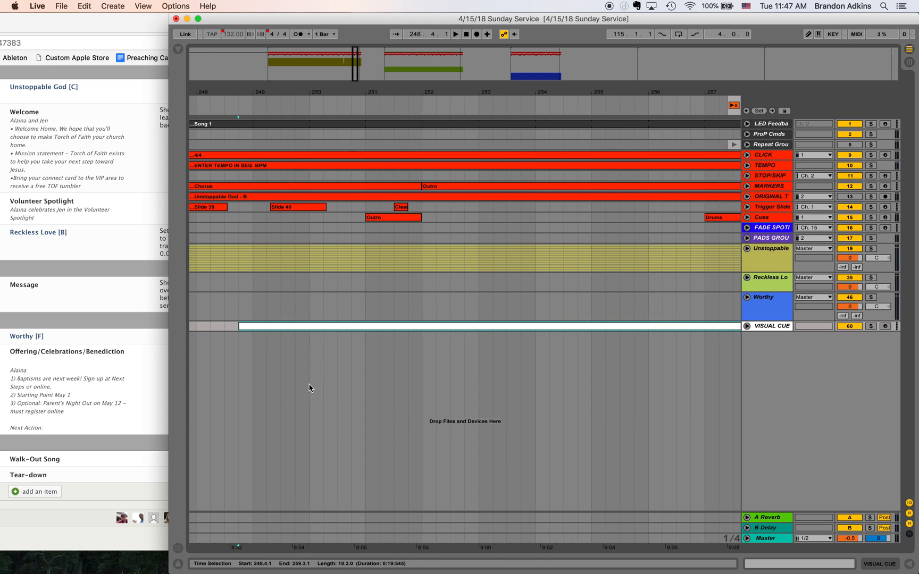
- Rename the MIDI clip ahead of the WELCOME locator as 00:20 Seconds Remaining
key(super+z)
click(292, 328)
text(00:20 Seconds Remaining)
key(Return)
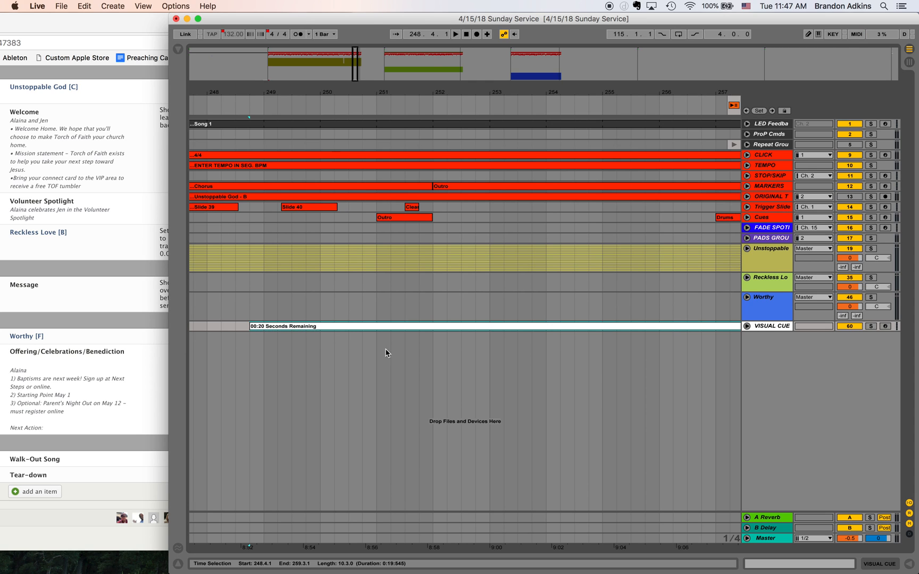
- Insert a short MIDI clip on the VISUAL CUE track from 259.3.1 to 261.1.1, starting at the WELCOME locator
scroll(418, 326, right, 5)
click(595, 329)
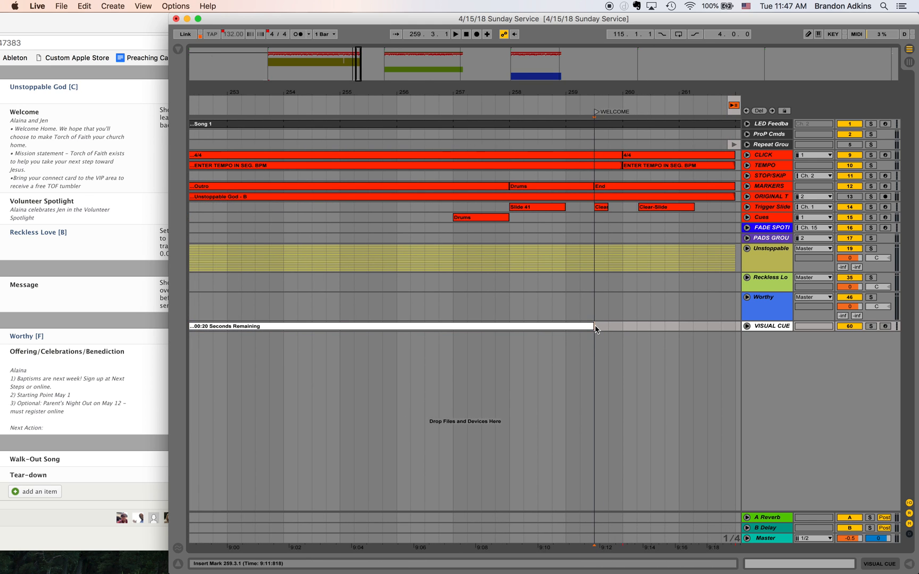
scroll(595, 329, right, 3)
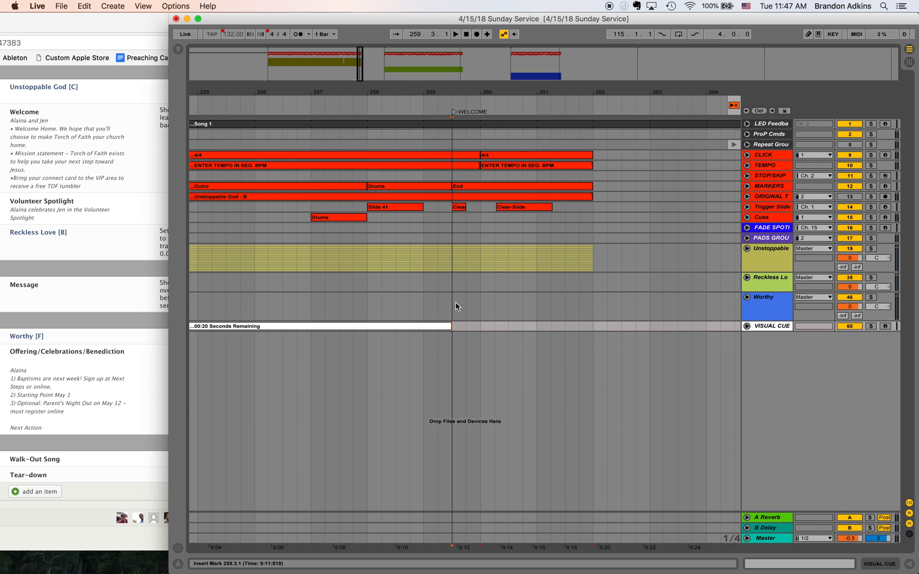
shift+click(533, 328)
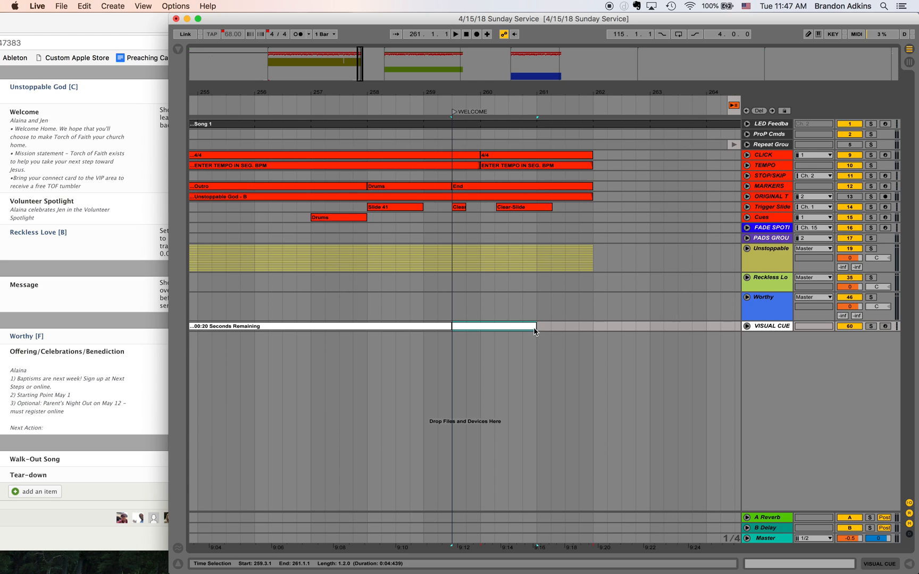
- Rename the clip at the WELCOME locator with the two welcome hosts' first names followed by On-Stage, and color it red
key(super+r)
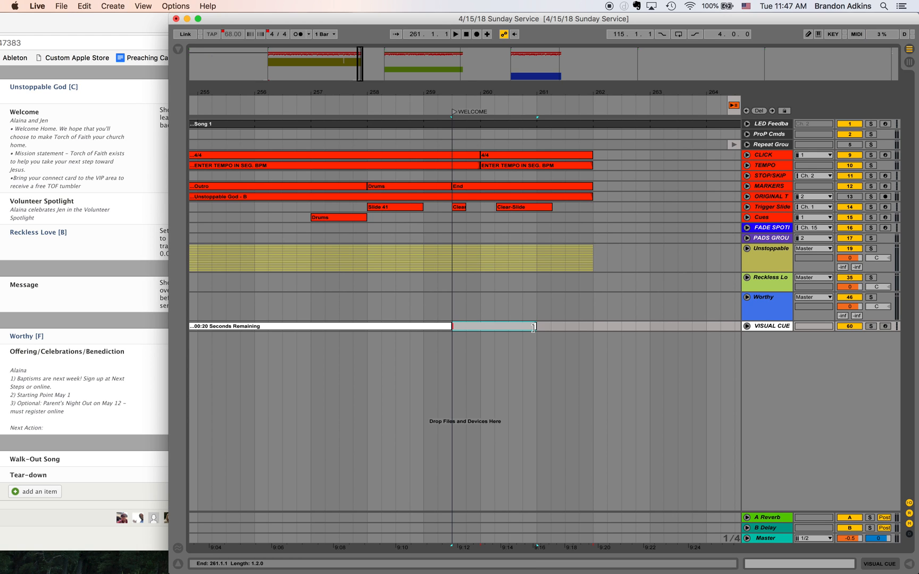
text(Alaina & Jen On-Stage)
key(Return)
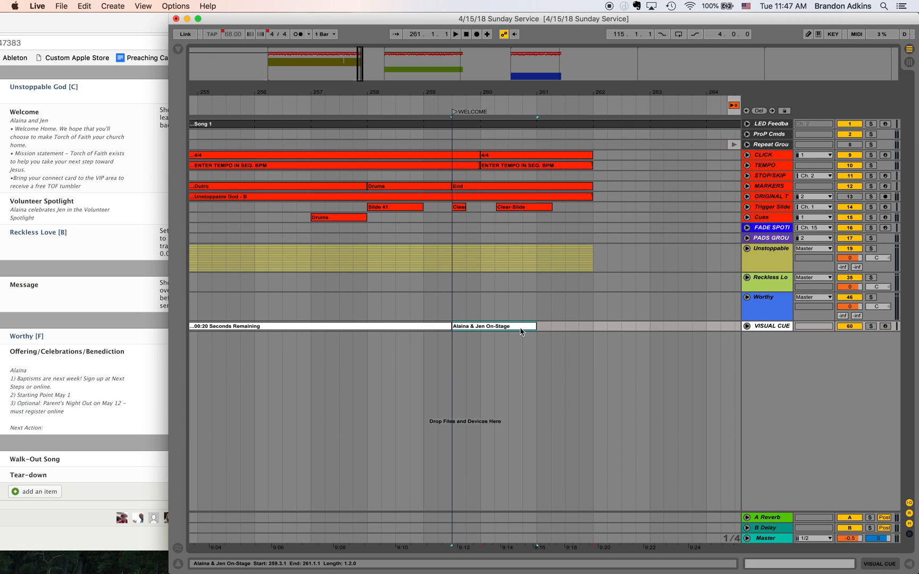
right_click(522, 328)
click(529, 462)
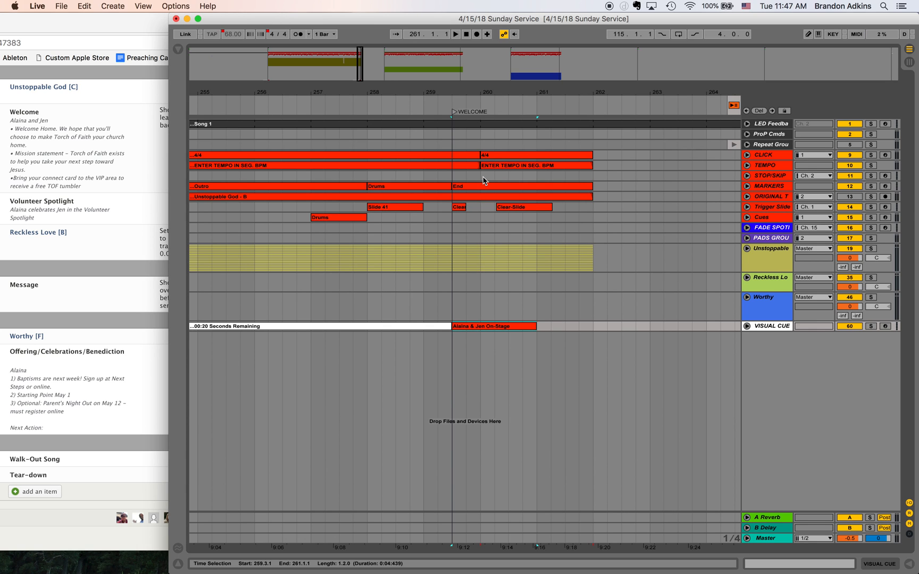
- Insert a MIDI clip on the VISUAL CUE track from 440.5.1 to 450.1.1, ending at the MESSAGE locator
click(386, 70)
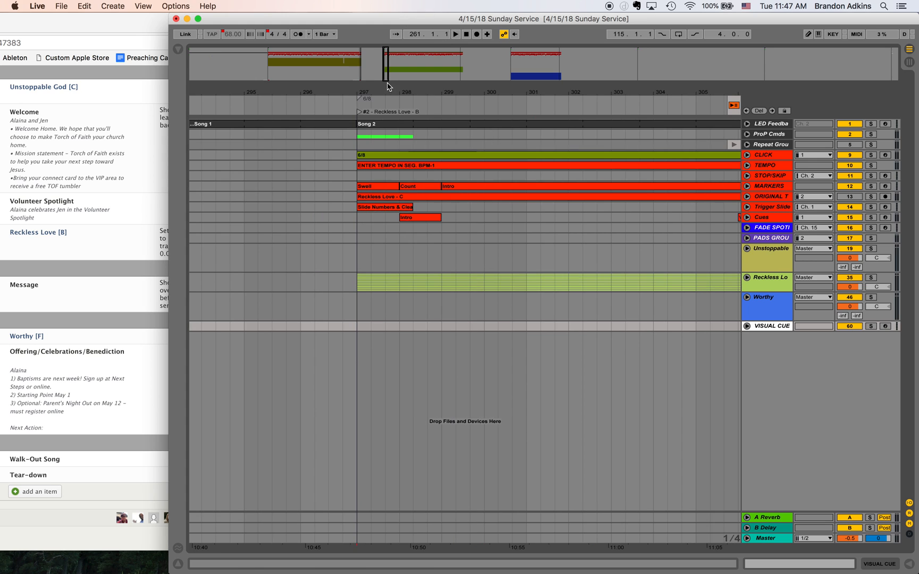
scroll(375, 315, left, 3)
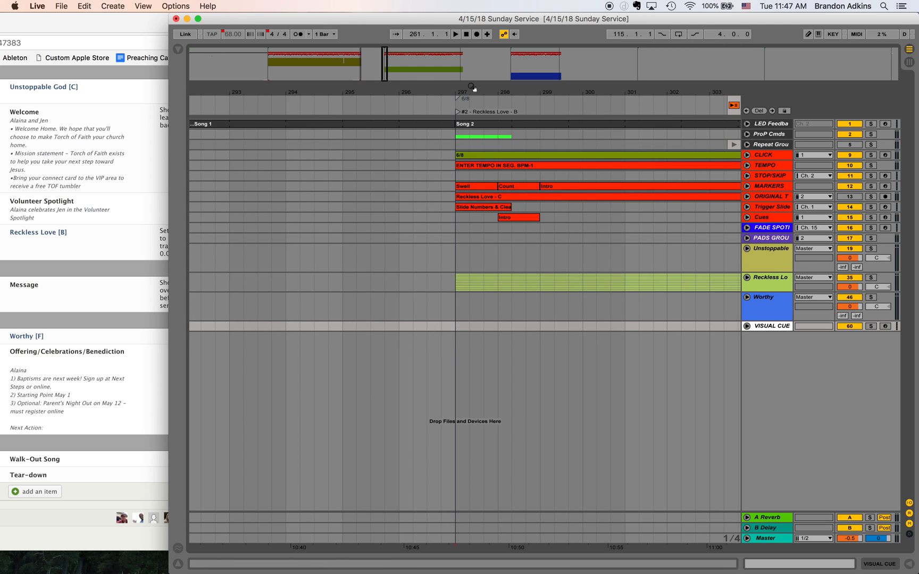
click(454, 323)
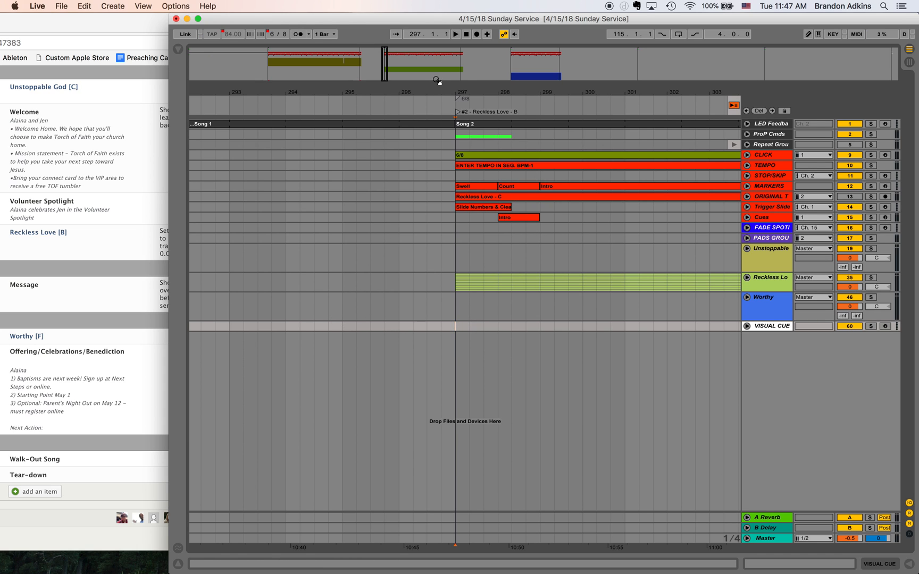
click(462, 80)
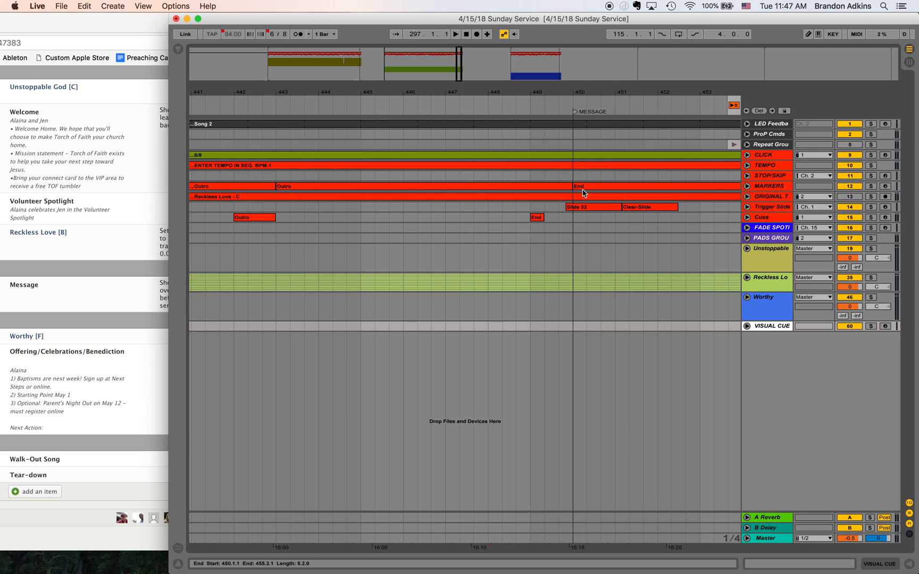
scroll(581, 319, right, 2)
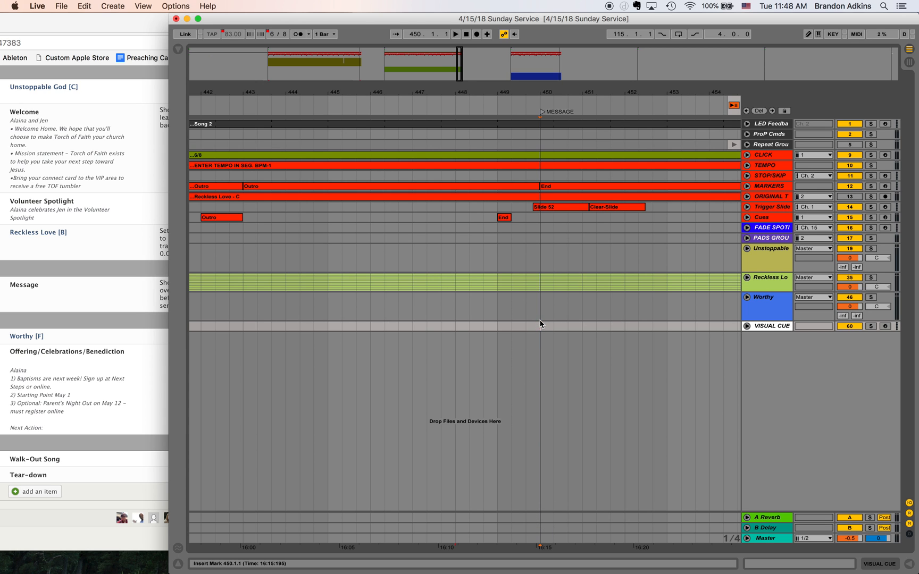
scroll(539, 325, left, 6)
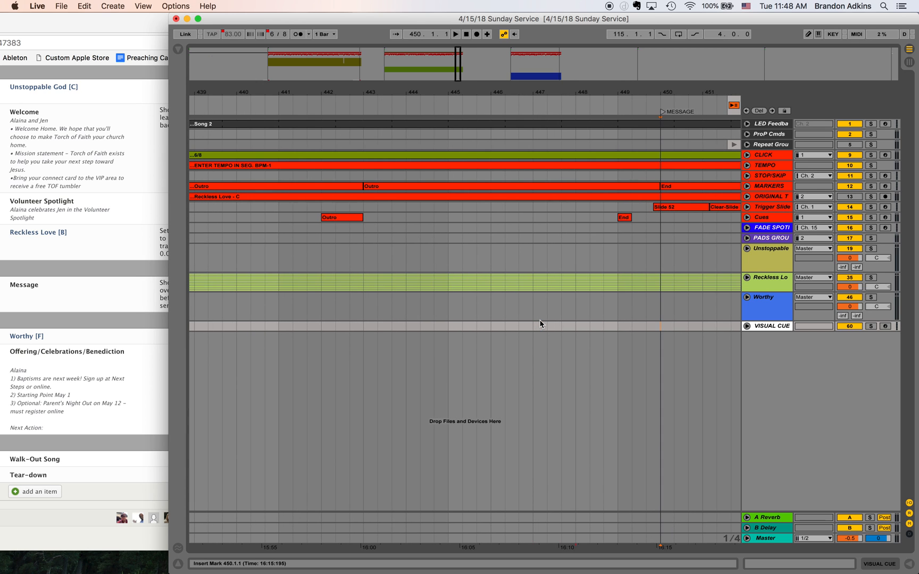
shift+click(299, 326)
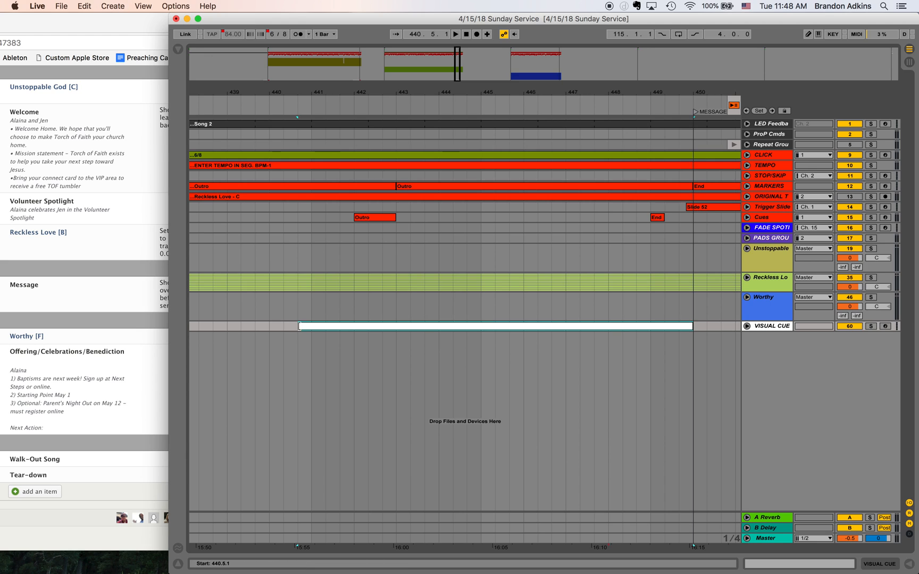
- Rename the MIDI clip ahead of the MESSAGE locator as 00:20 Seconds Remaining
key(super+v)
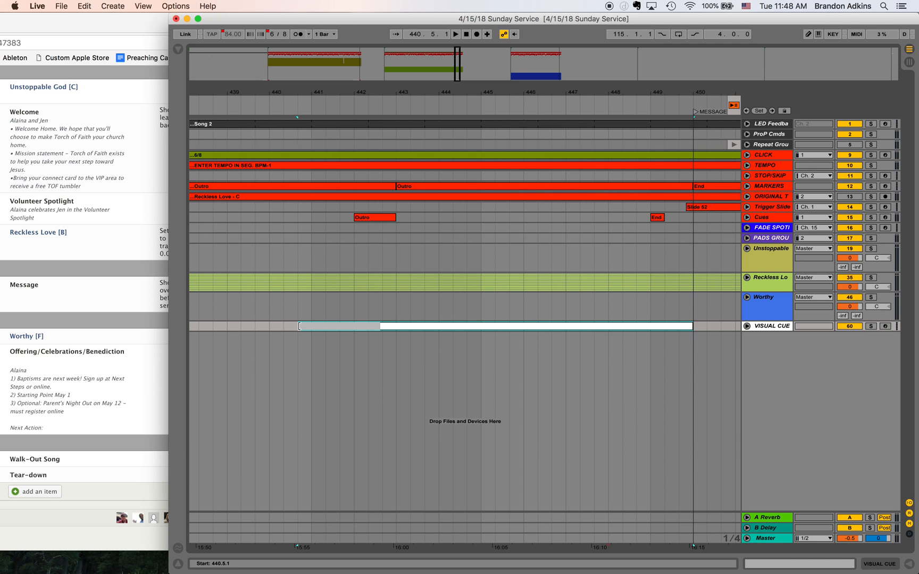
text(Seconds Remaining)
key(Return)
- Insert a two-bar MIDI clip on the VISUAL CUE track from 450.1.1 to 452.1.1, starting at the MESSAGE locator
scroll(416, 341, right, 3)
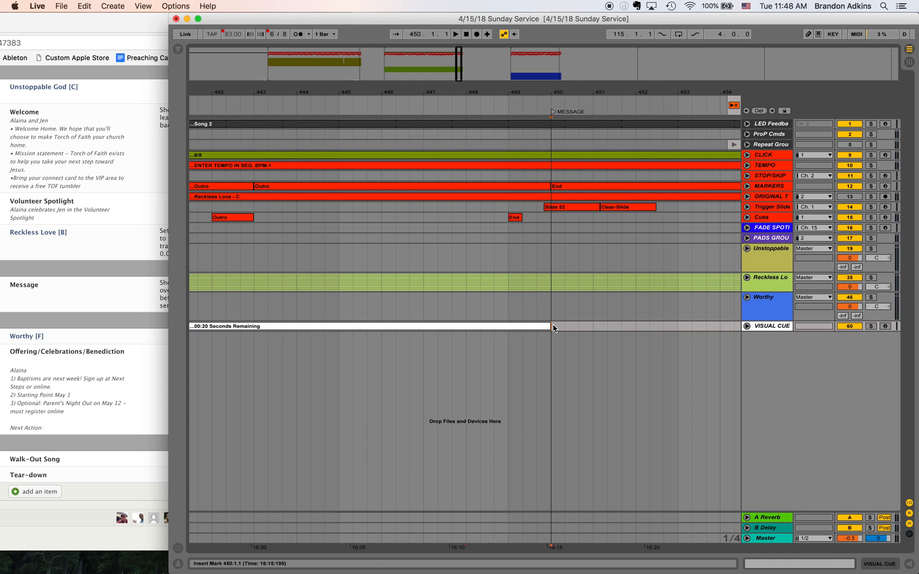
scroll(553, 324, right, 3)
shift+click(515, 325)
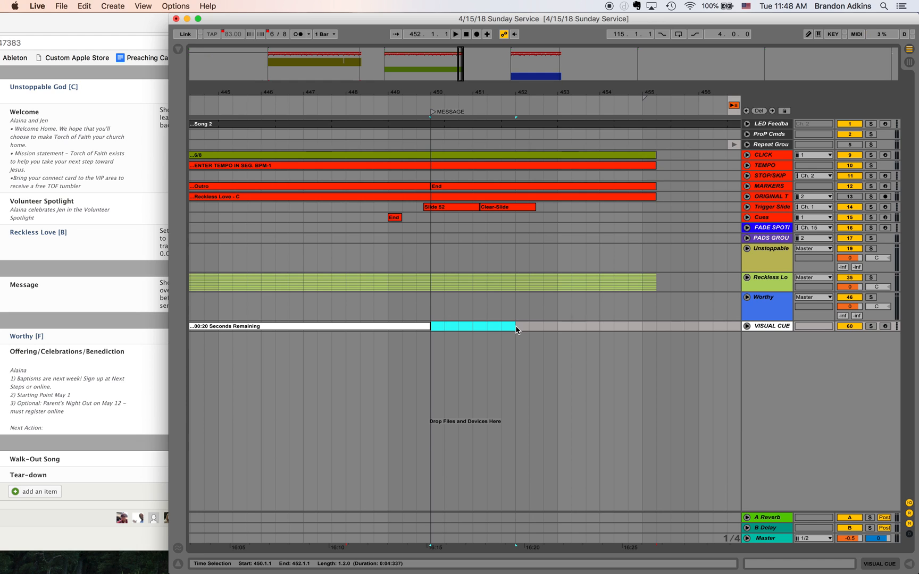
key(super+shift+m)
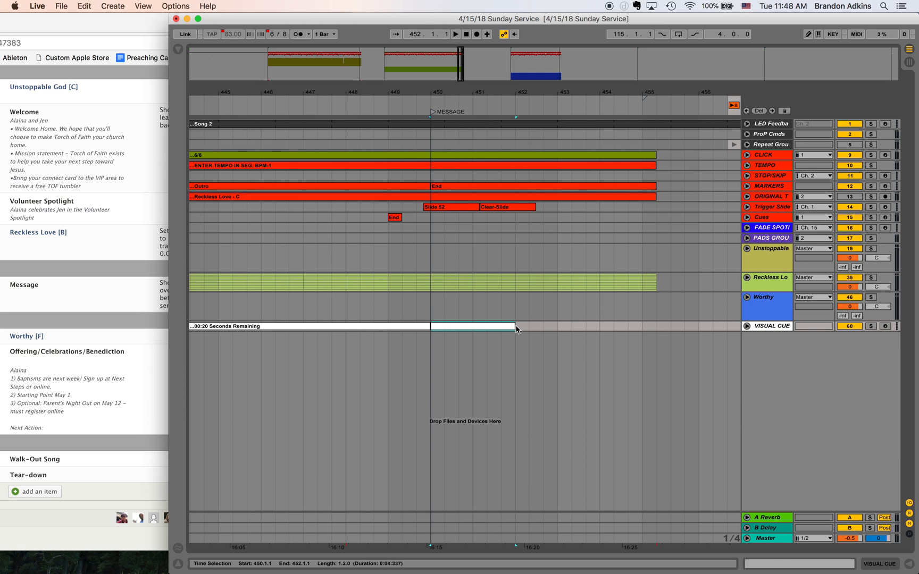
- Rename the clip at the MESSAGE locator with the speaker's first name followed by On-Stage, and color it red
key(super+r)
text(Mark On0)
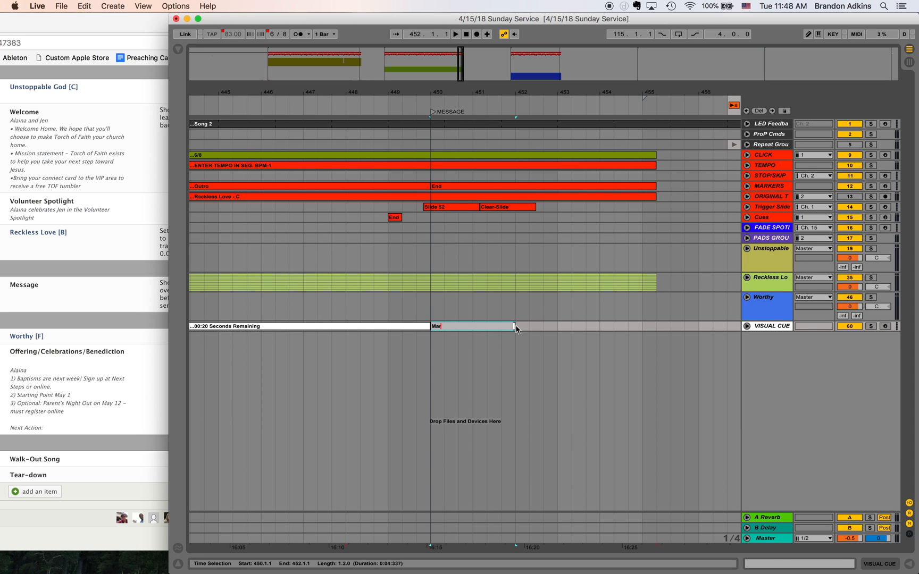
key(BackSpace)
text(-Stage)
key(Return)
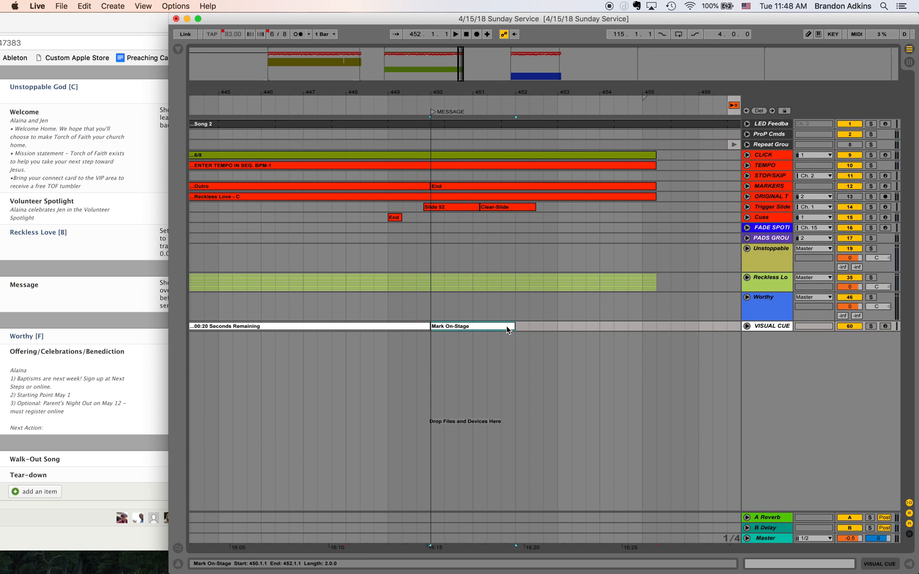
right_click(508, 328)
click(516, 461)
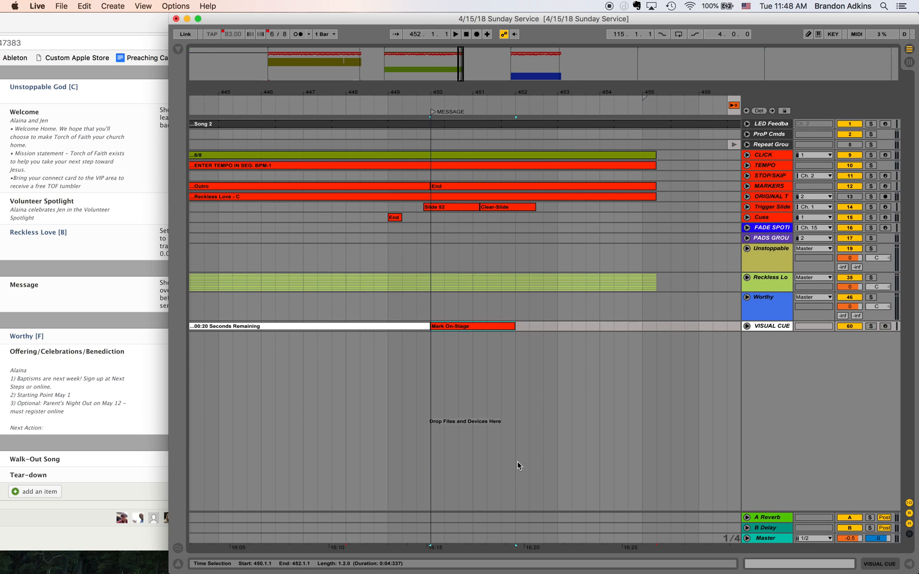
right_click(464, 328)
click(472, 462)
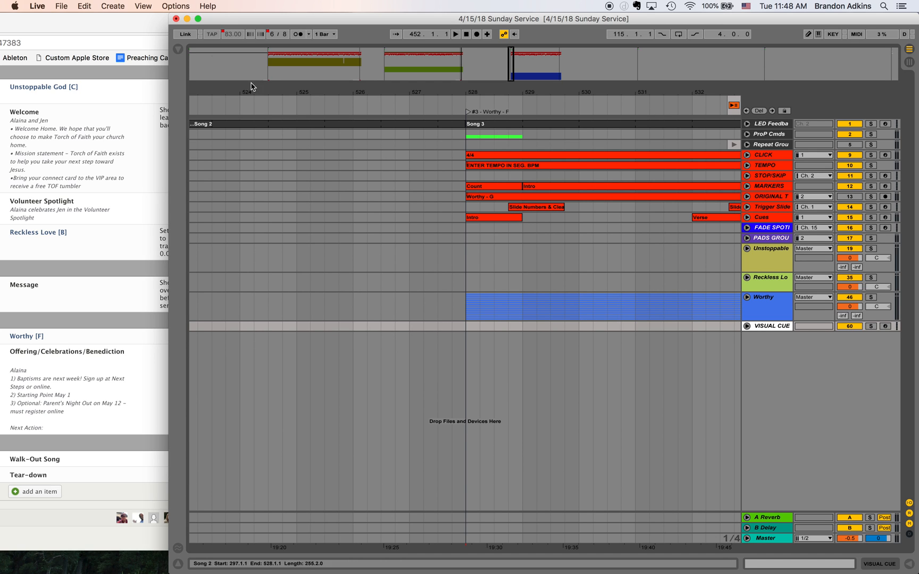
- Review the VISUAL CUE track at the starts of songs #1 and #3 and at the MESSAGE and CELEBRATIONS locators
click(265, 74)
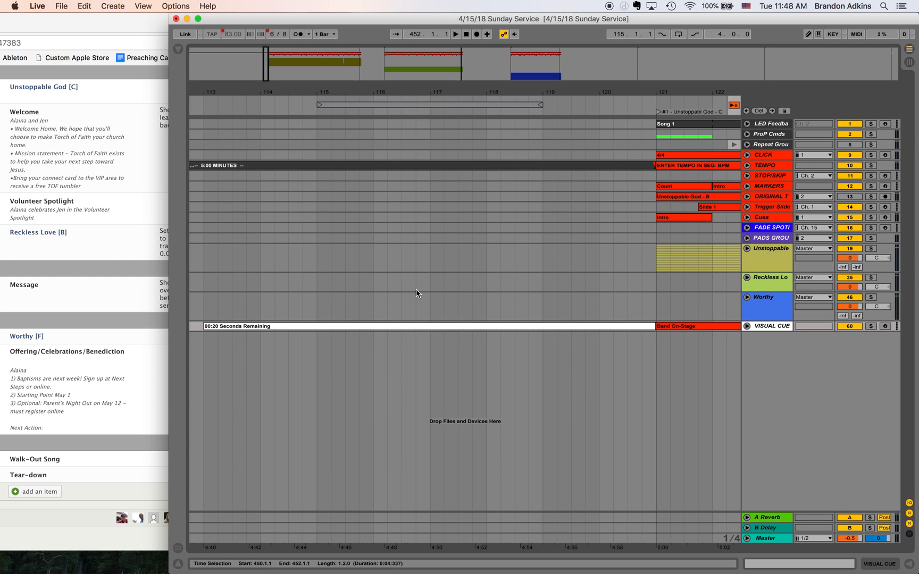
click(484, 71)
click(461, 66)
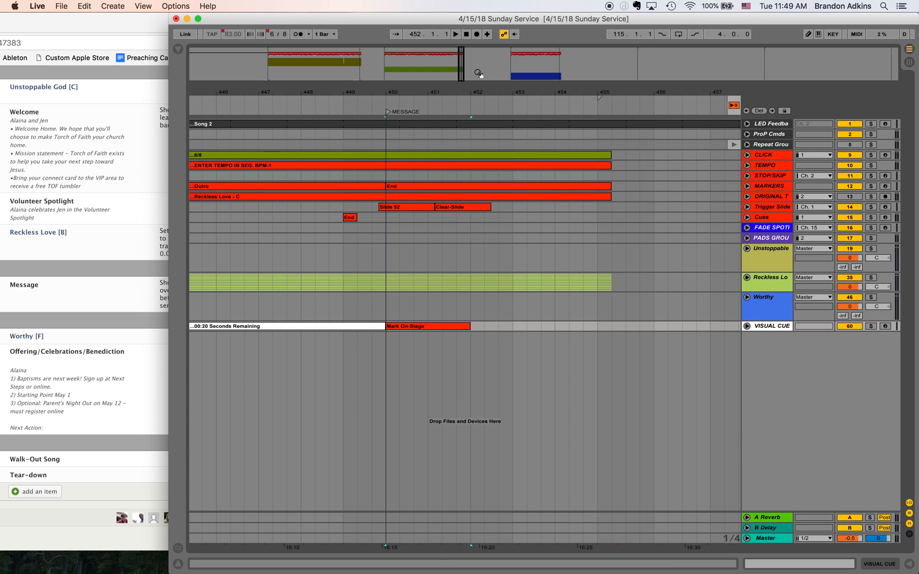
click(510, 73)
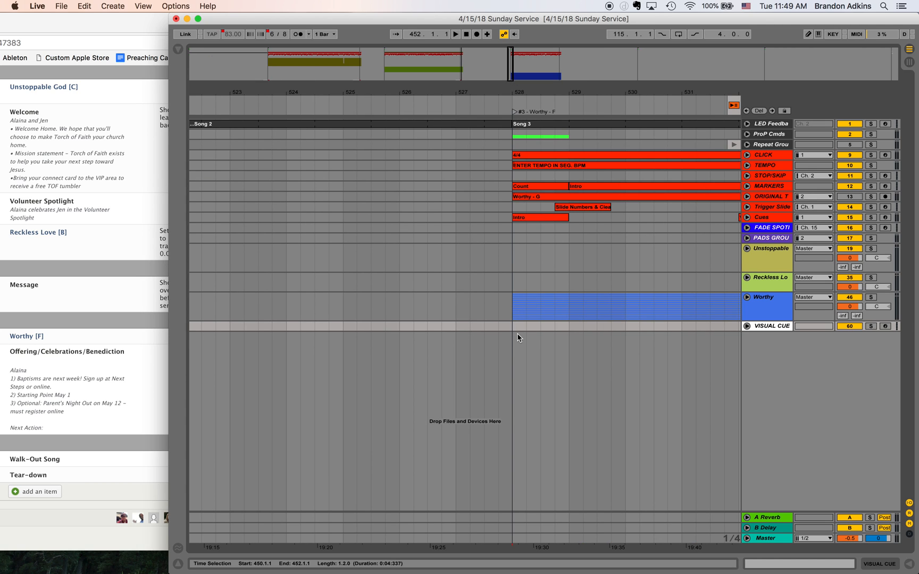
click(561, 72)
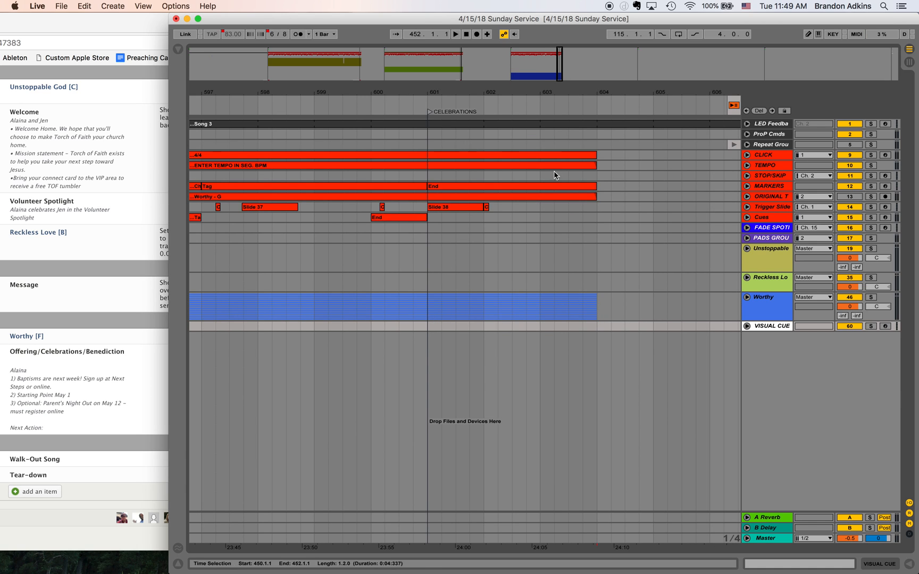
- Insert a MIDI clip on the VISUAL CUE track from 595.3.1 to the CELEBRATIONS locator at 601.1.1, named 00:20 Seconds Remaining
scroll(439, 375, left, 2)
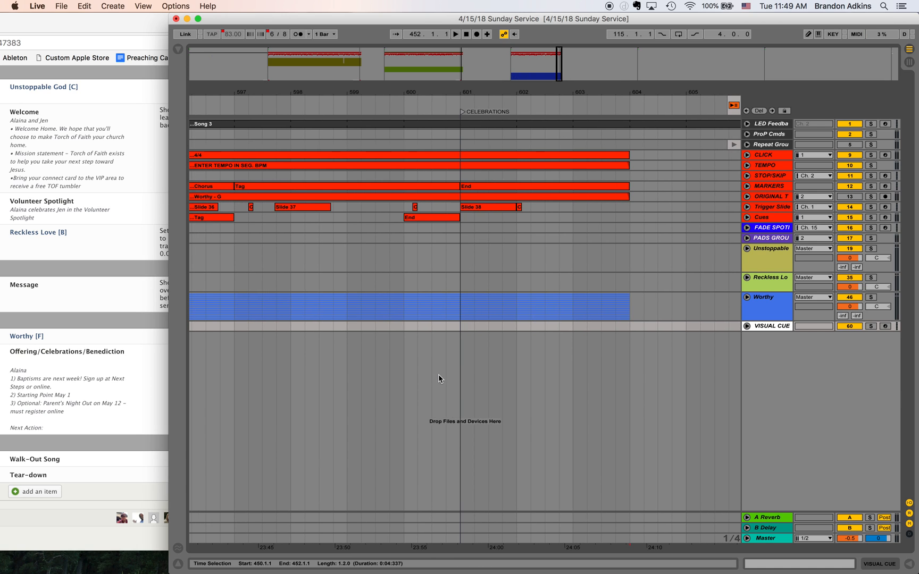
click(460, 326)
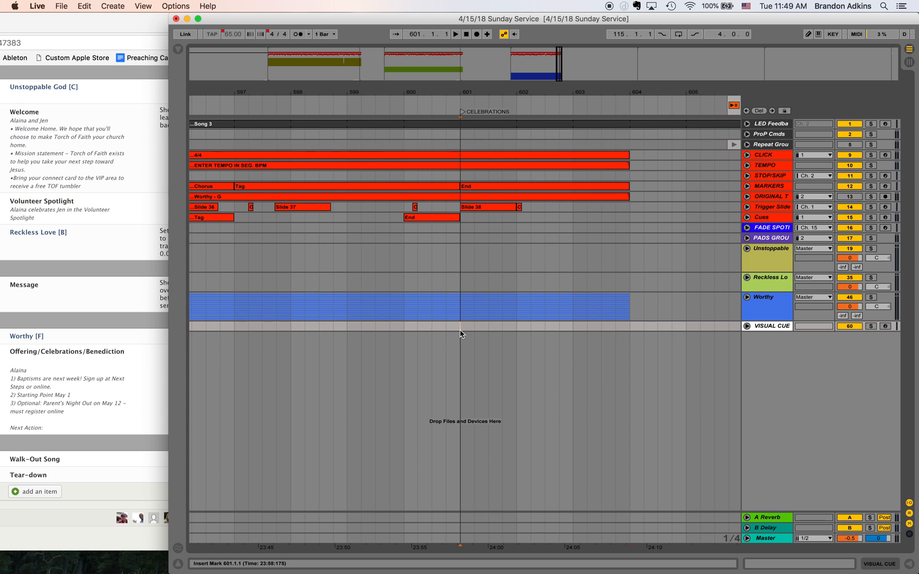
scroll(461, 334, left, 5)
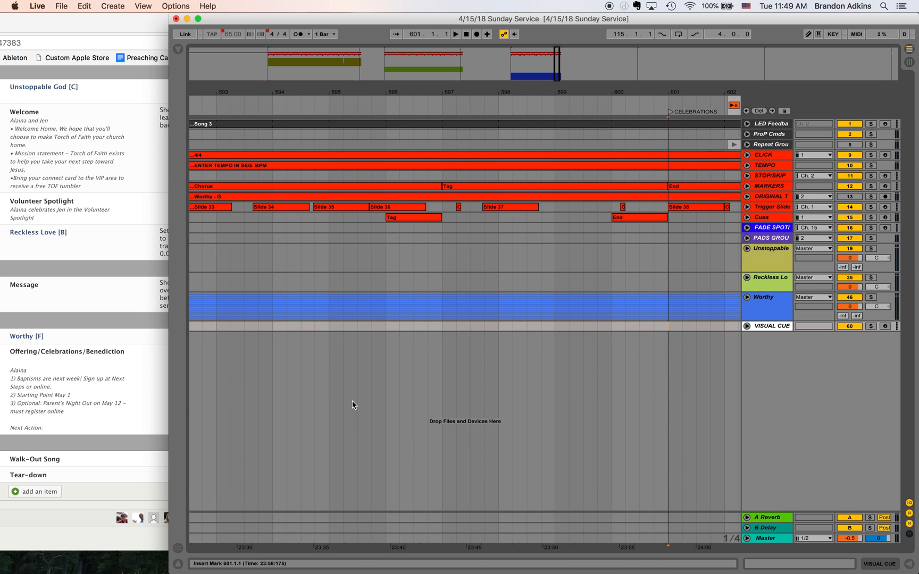
shift+click(359, 325)
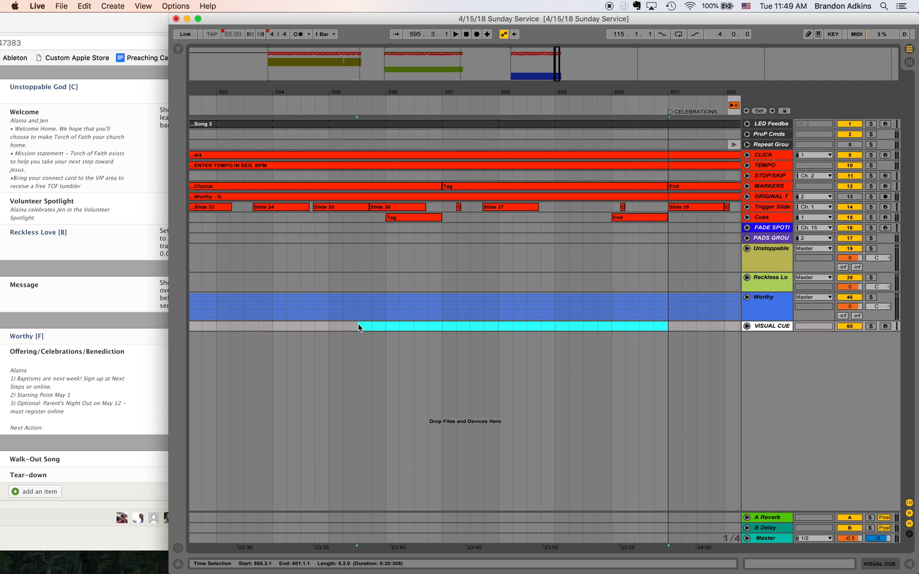
key(super+r)
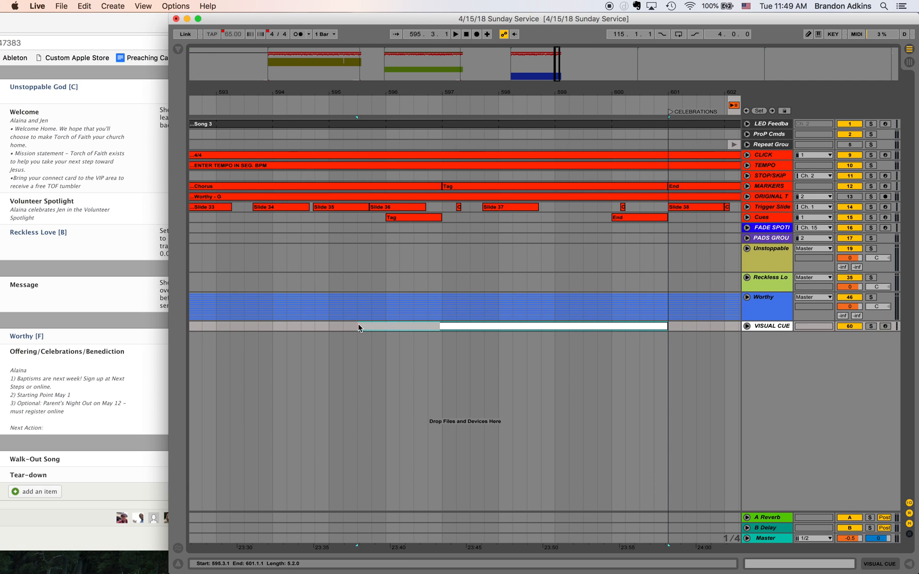
text(20:20 Seconds Remaining)
key(Return)
- Insert a two-bar MIDI clip on the VISUAL CUE track from 601.1.1 to 603.1.1, starting at the CELEBRATIONS locator
scroll(539, 344, right, 3)
scroll(538, 341, right, 2)
drag(472, 324, 584, 325)
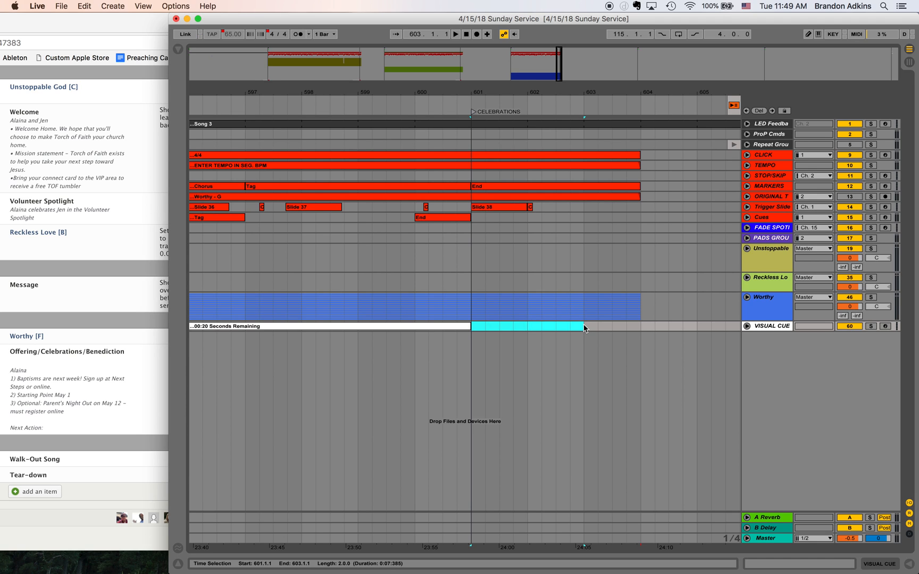
key(super+shift+m)
- Rename the clip at the CELEBRATIONS locator with both hosts' first names followed by On-Stage, and color it red
key(super+r)
text(Alaina &)
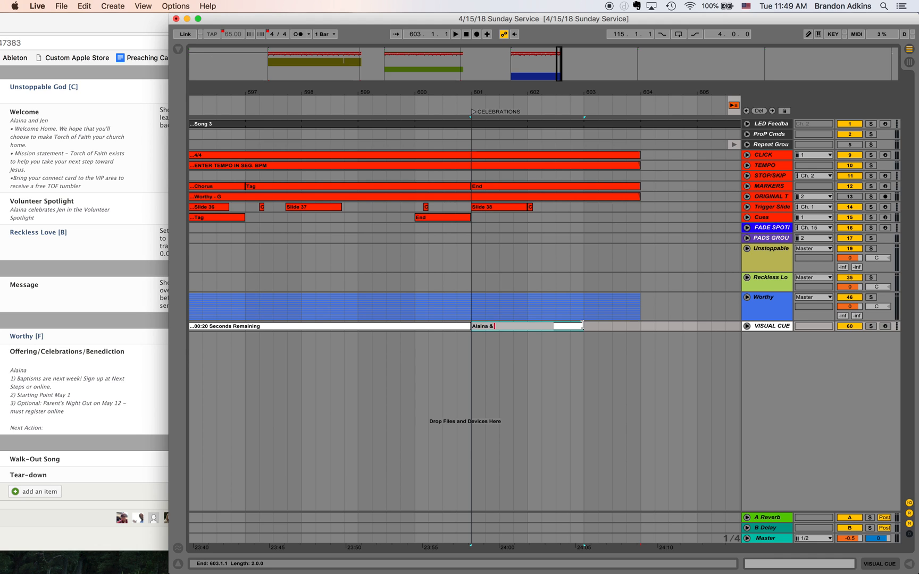
text( Jen)
key(Return)
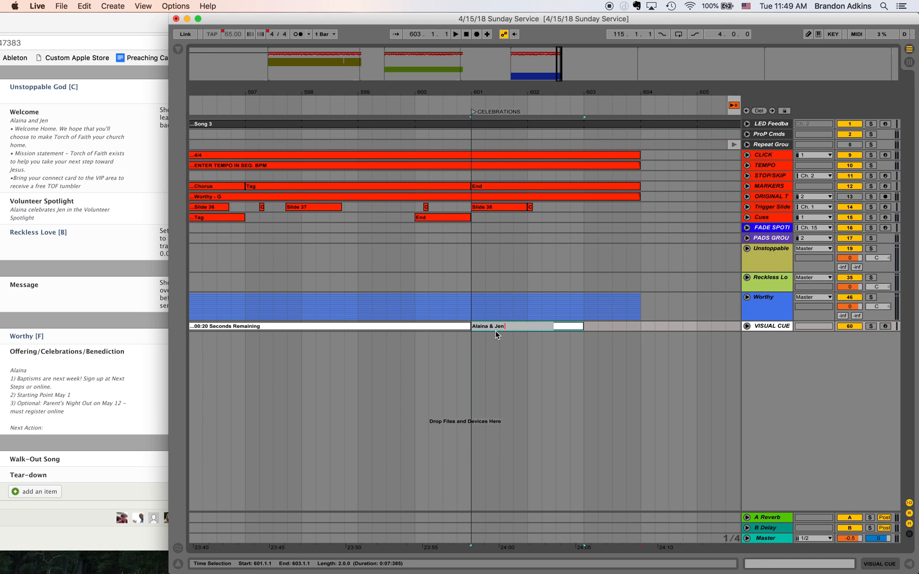
text(On-Stage)
key(Return)
right_click(498, 328)
click(507, 459)
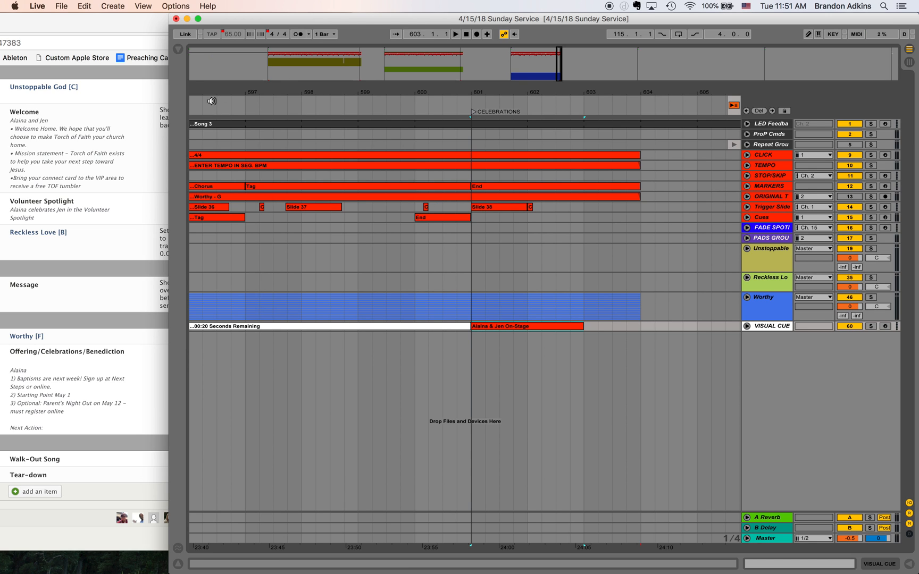
- Unfold the PADS group near the WELCOME locator and rename its enterkey track as B PAD
click(361, 62)
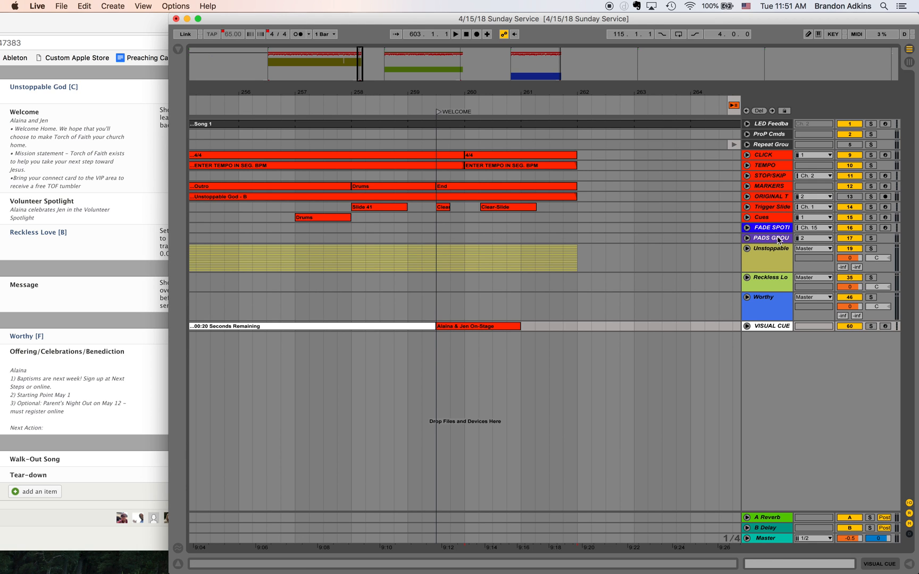
click(748, 239)
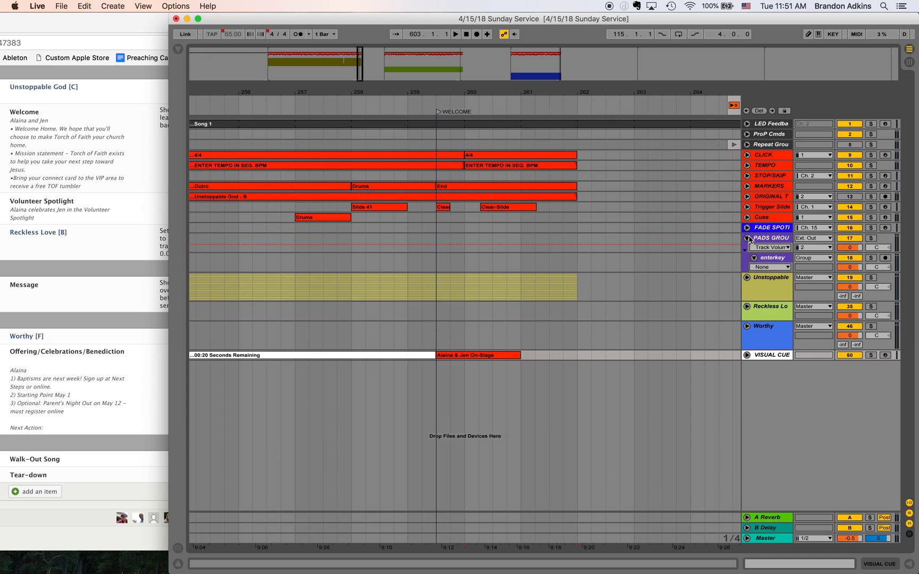
click(780, 259)
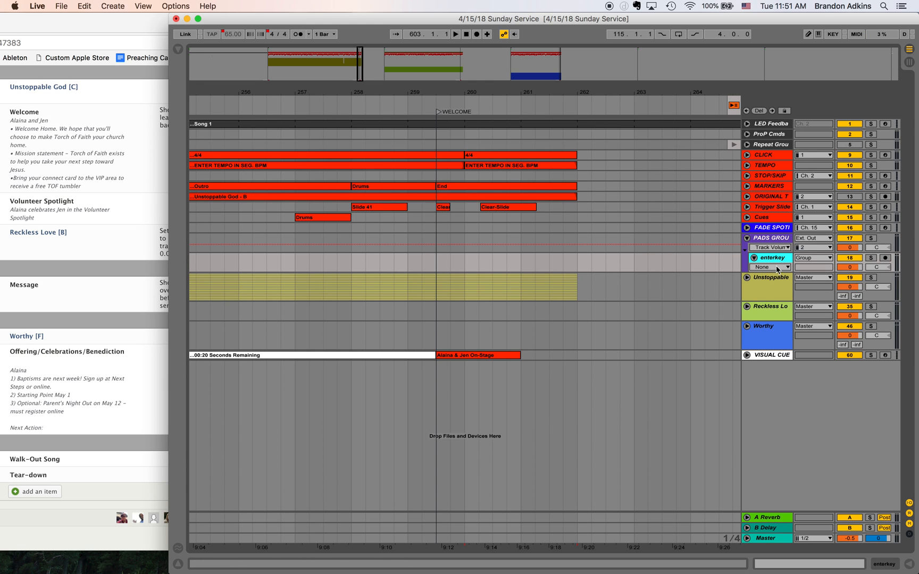
double_click(767, 259)
right_click(786, 261)
click(795, 289)
text(B)
click(769, 259)
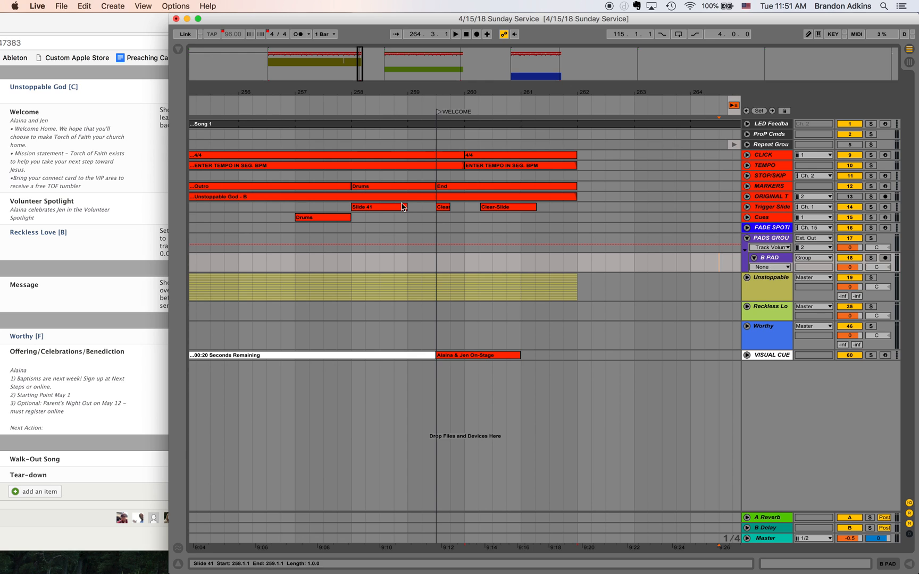
- Show the file browser and expand the WT-Pads-5-Simple-Pads folder inside PADS, with This Week's Worship Set collapsed
click(178, 51)
click(194, 232)
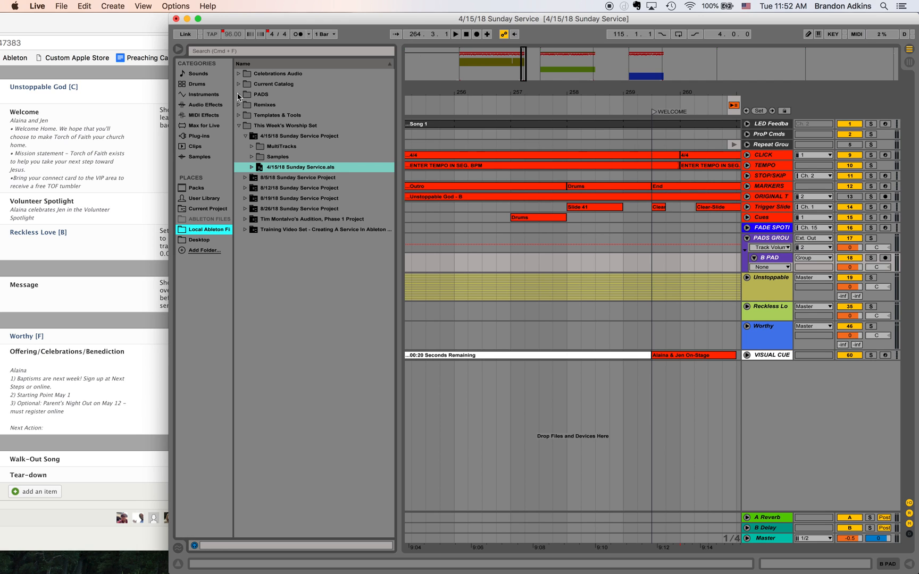
click(238, 125)
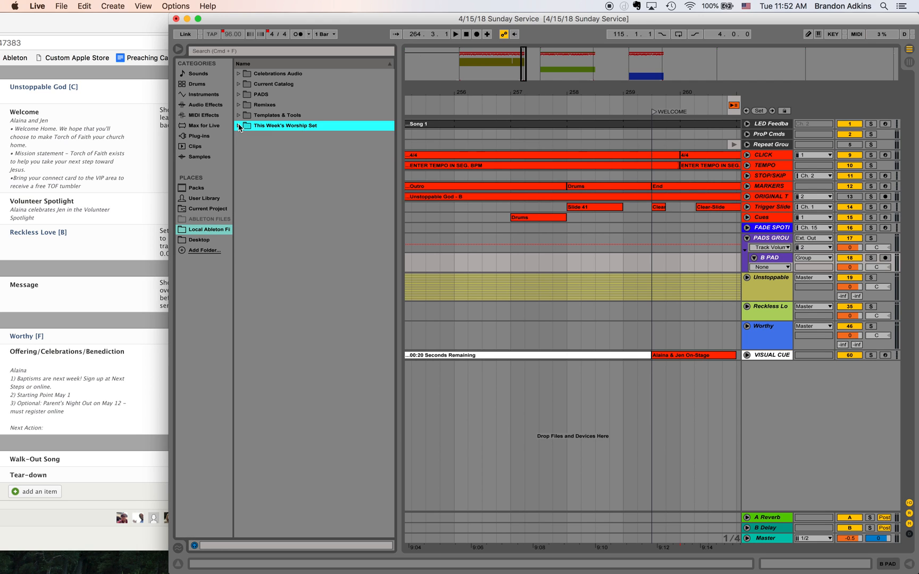
click(239, 95)
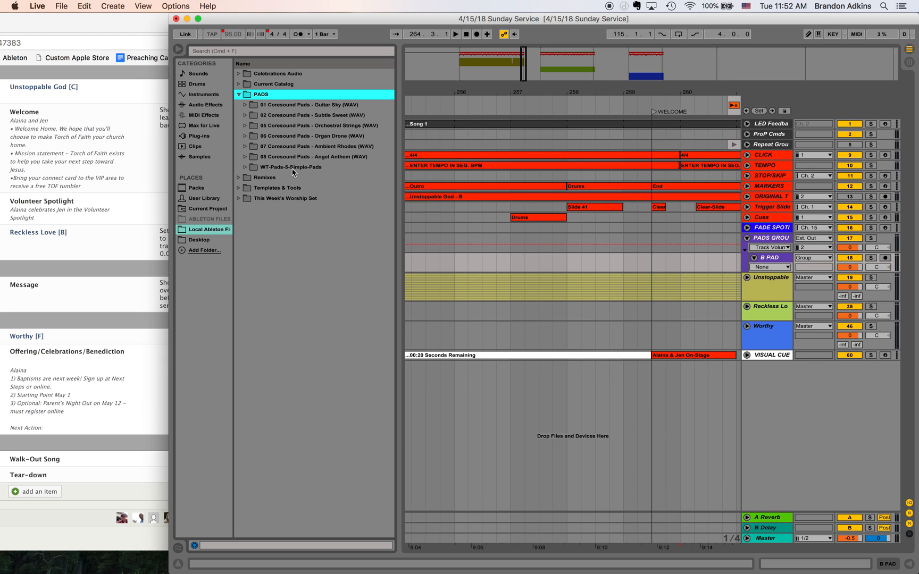
click(245, 168)
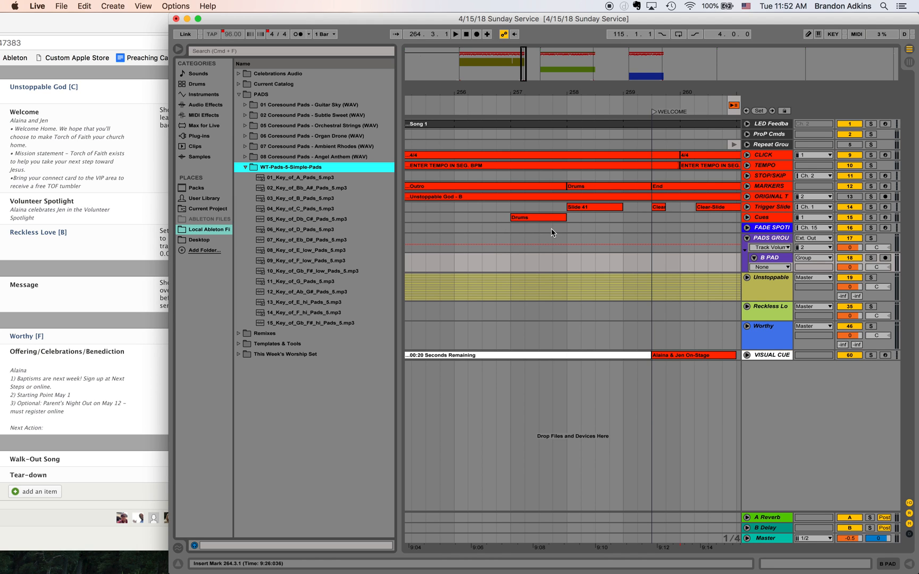
- Place 03_Key_of_B_Pads_5.mp3 on the B PAD track at 261.4.1, just before the Unstoppable God clips end
scroll(551, 229, right, 5)
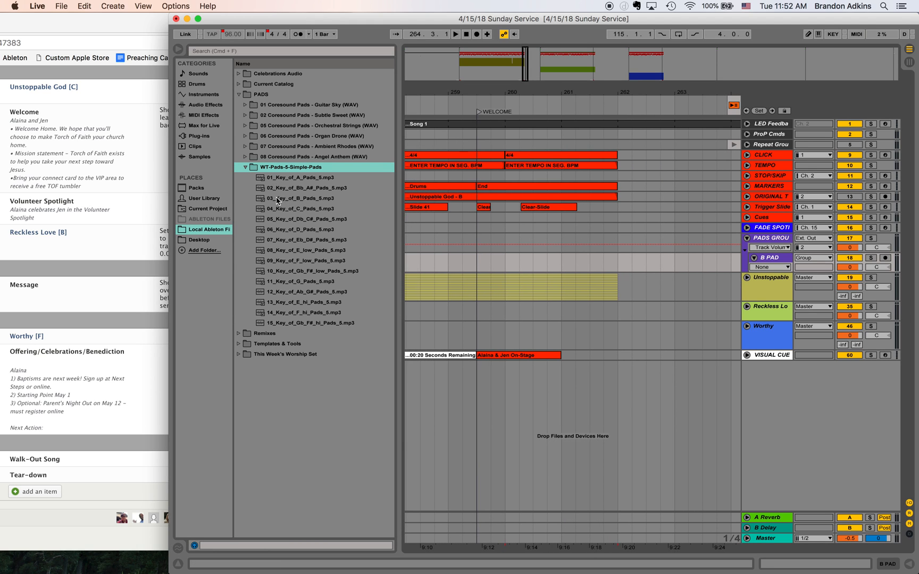
drag(276, 202, 625, 261)
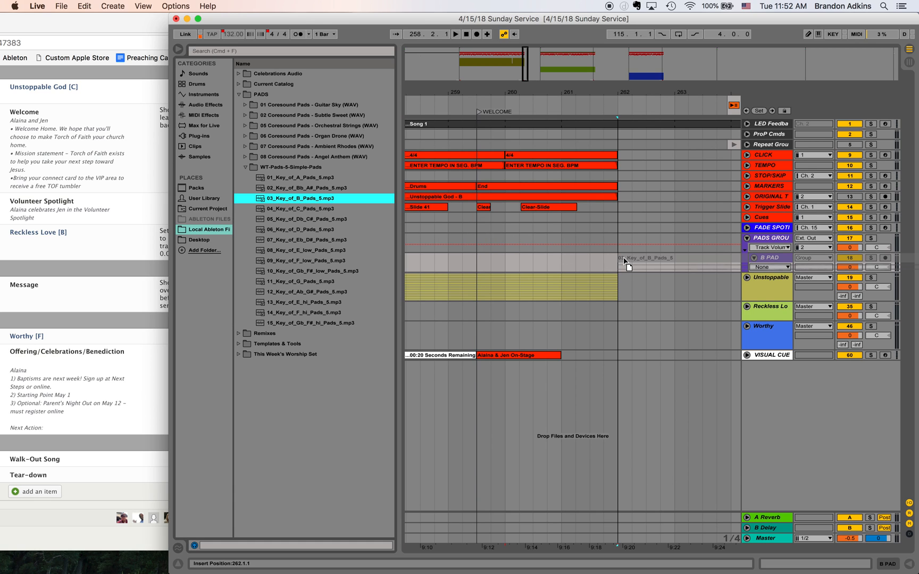
drag(624, 261, 610, 260)
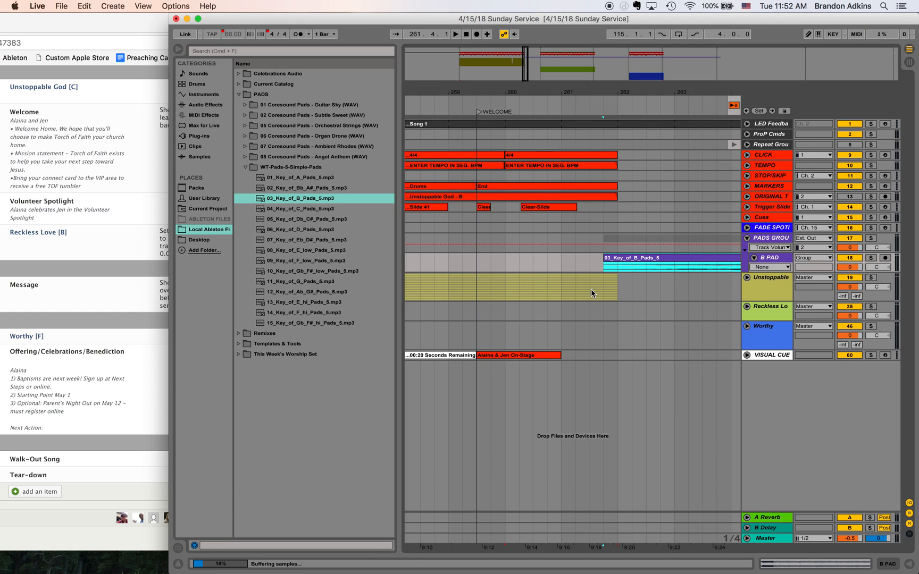
- Hide the file browser and split the B pad clip at 297.1.1, where song #2 Reckless Love starts
click(480, 264)
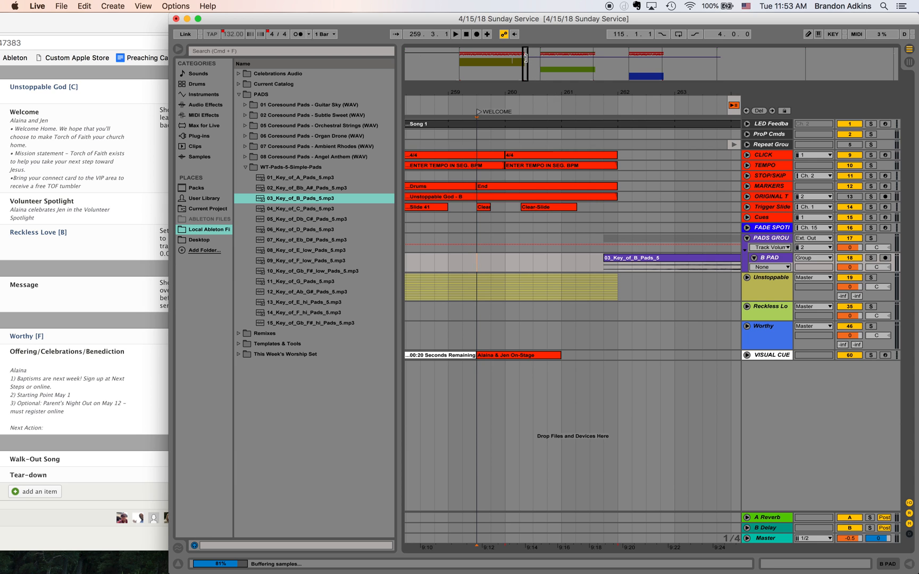
mouse_move(526, 58)
mouse_down()
mouse_move(552, 76)
mouse_move(622, 69)
mouse_move(538, 55)
mouse_move(539, 72)
mouse_up()
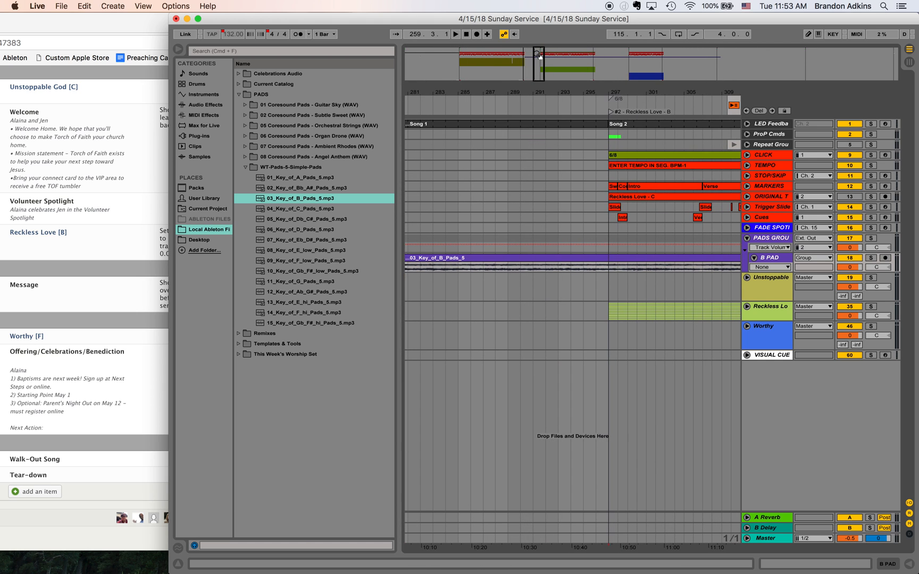
click(178, 49)
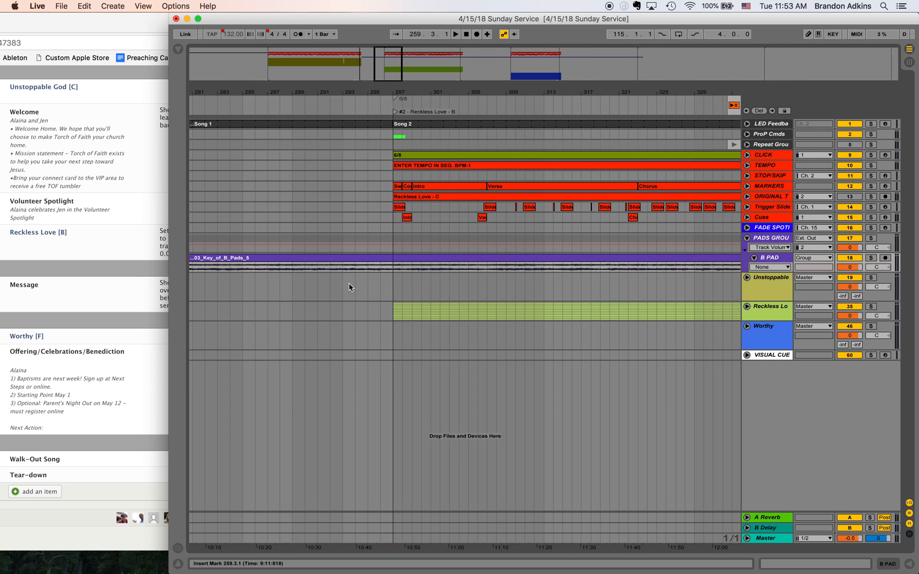
scroll(242, 277, left, 5)
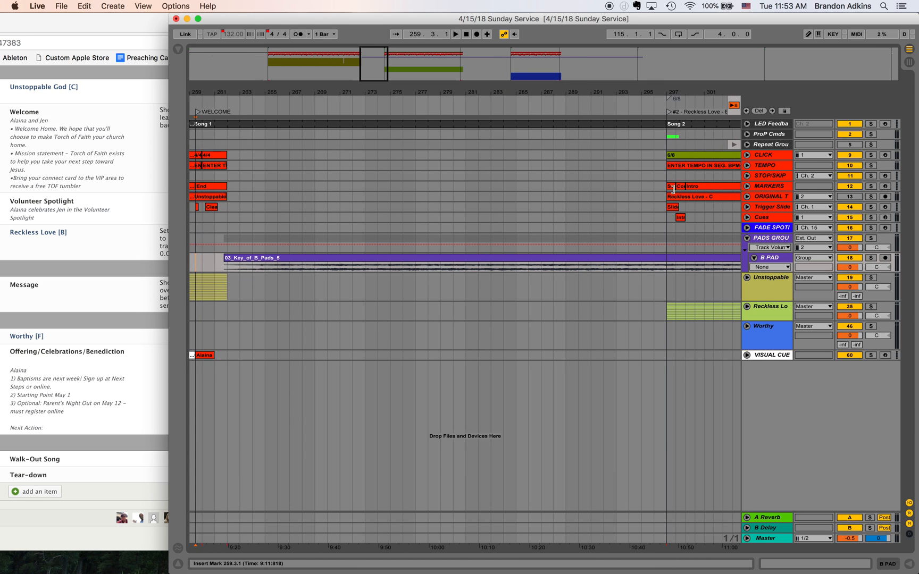
click(668, 270)
scroll(667, 272, right, 5)
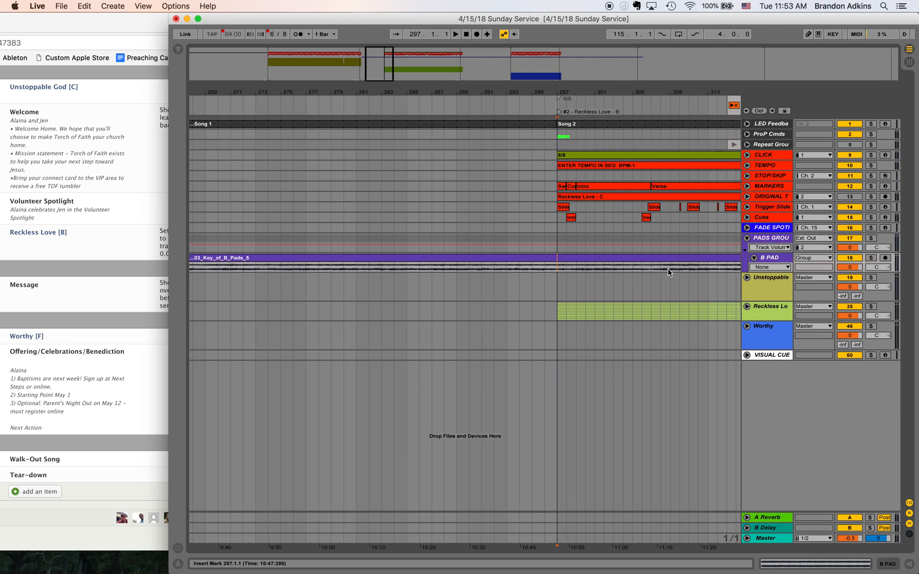
right_click(558, 271)
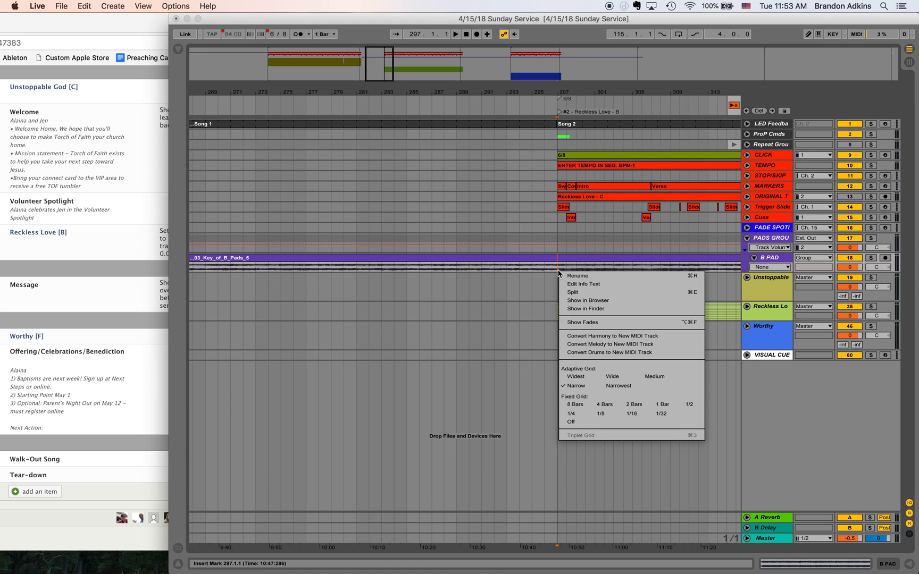
click(572, 293)
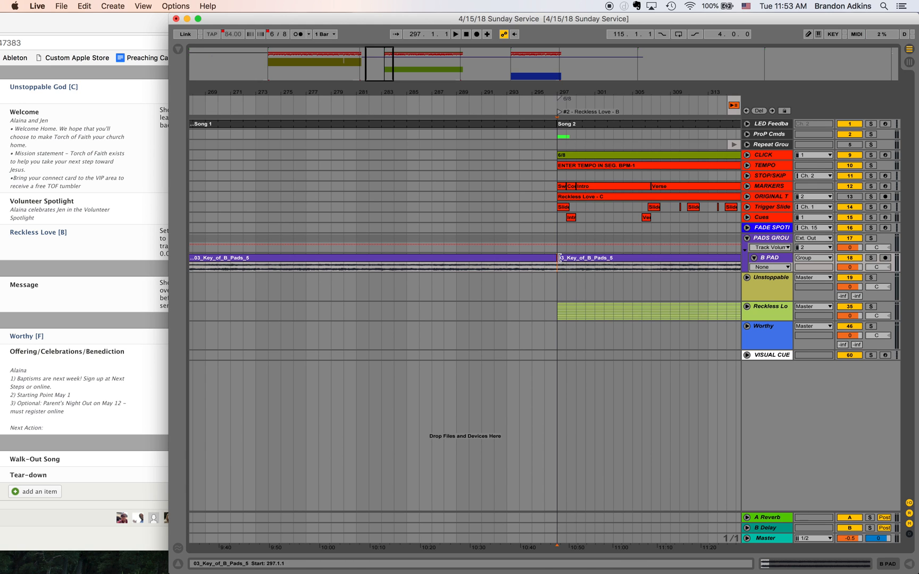
- Delete the part of the B pad clip that follows the split at 297.1.1
mouse_move(568, 261)
mouse_down()
mouse_move(592, 263)
mouse_move(576, 261)
mouse_up()
key(super+d)
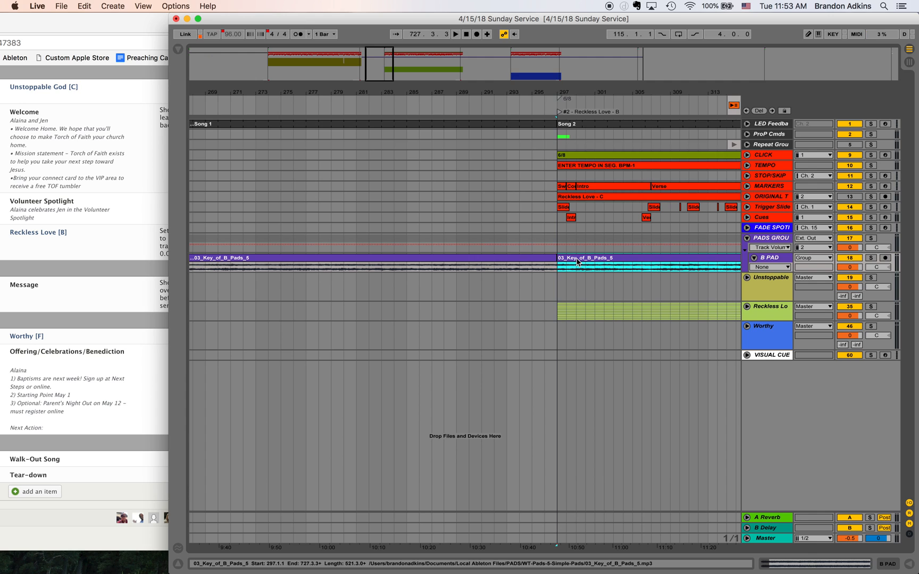
key(Delete)
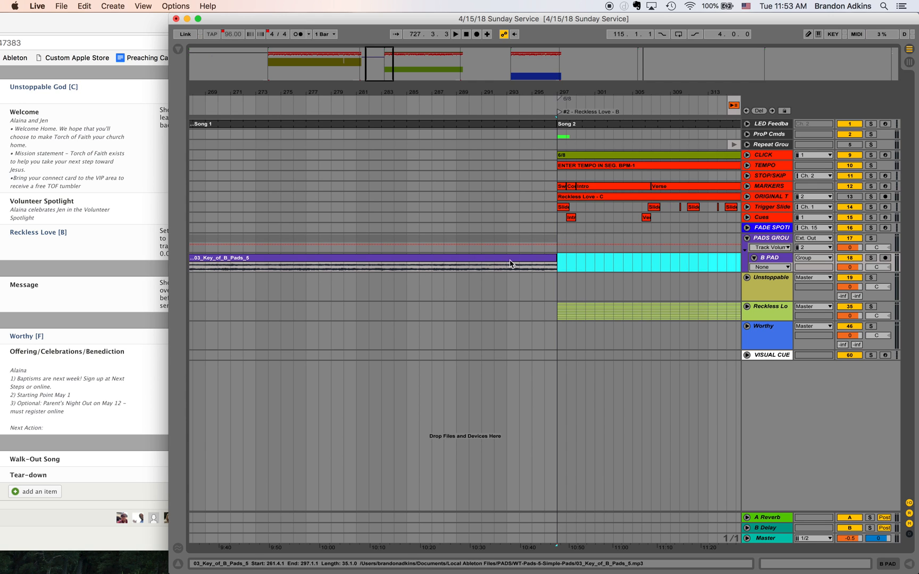
click(559, 262)
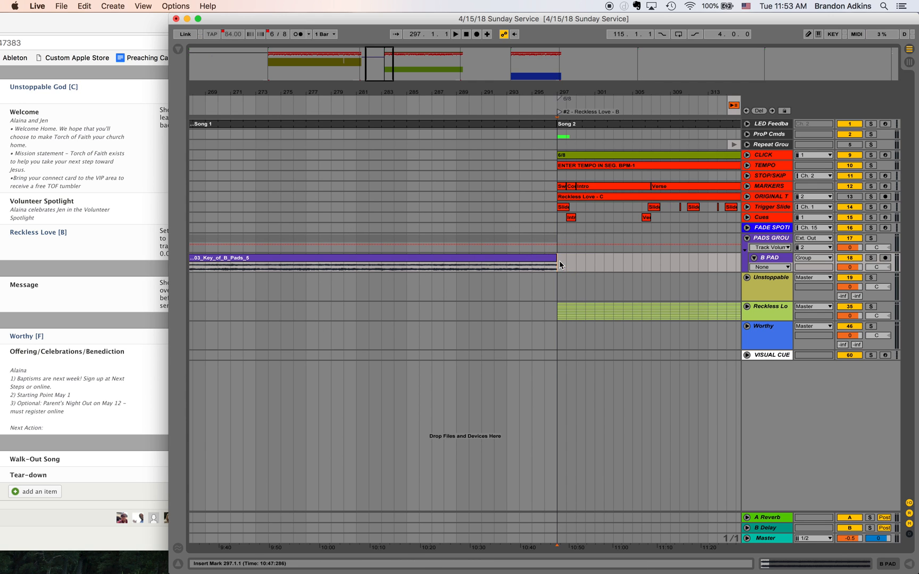
- Unfold the TEMPO track and review the gap the B pad covers between the Unstoppable God and Reckless Love tempo clips
scroll(336, 284, left, 8)
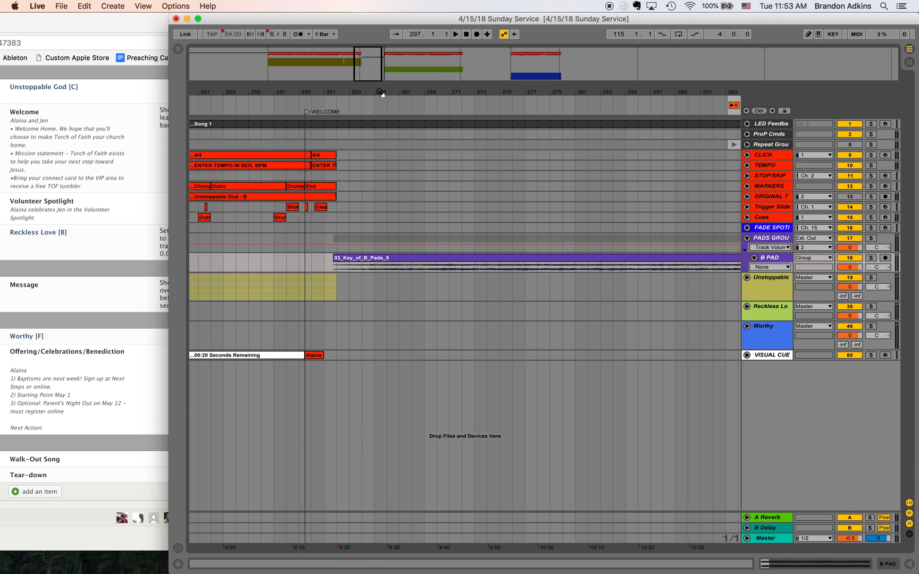
scroll(524, 224, right, 5)
scroll(523, 225, right, 1)
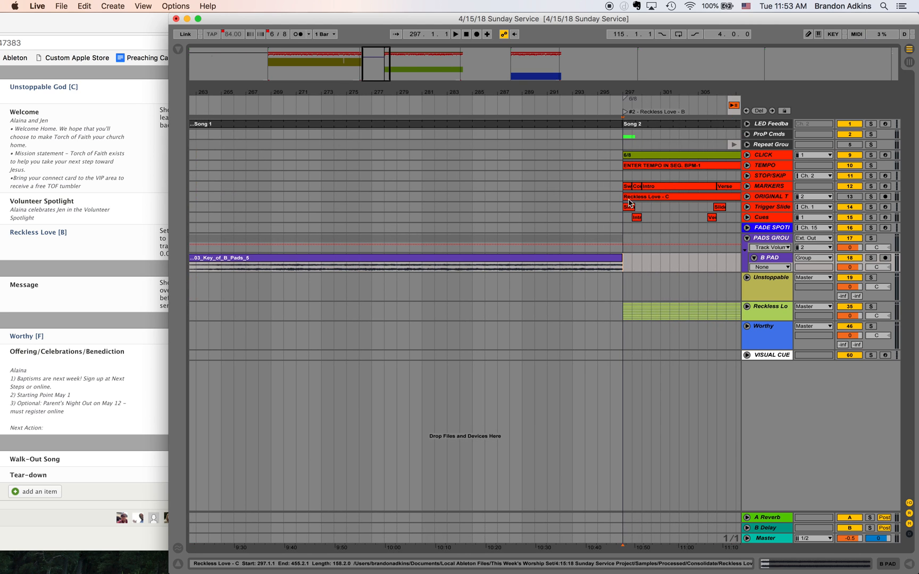
click(747, 165)
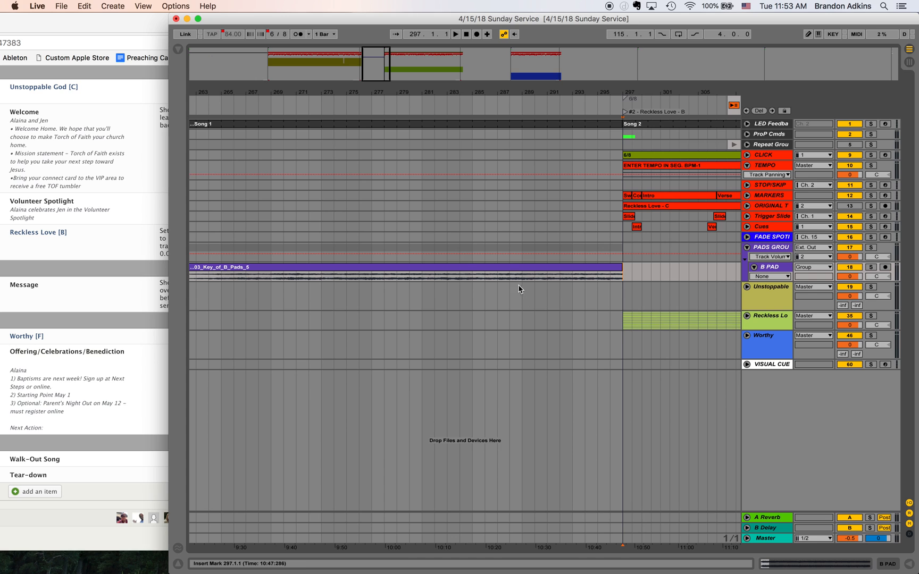
click(571, 268)
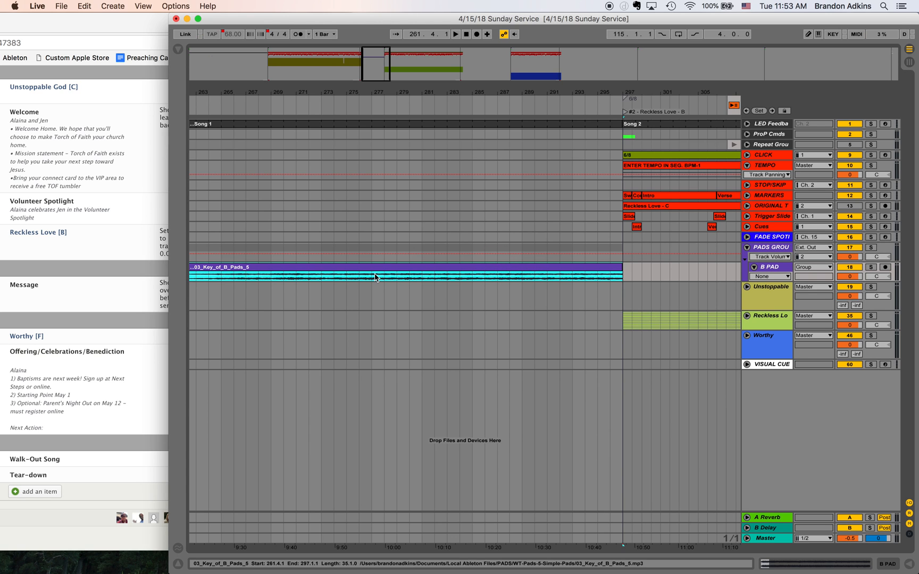
scroll(390, 273, left, 6)
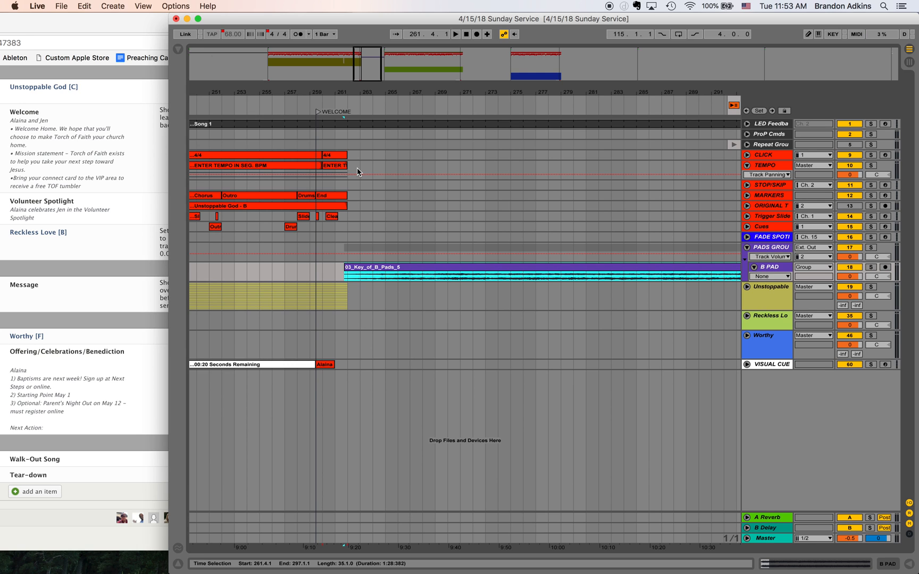
scroll(466, 199, right, 2)
scroll(466, 200, right, 3)
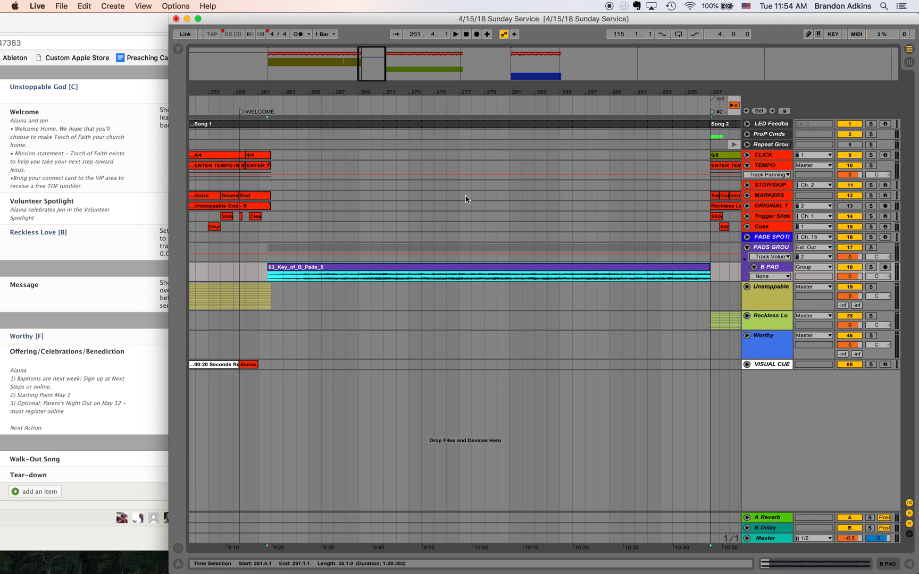
scroll(567, 220, right, 10)
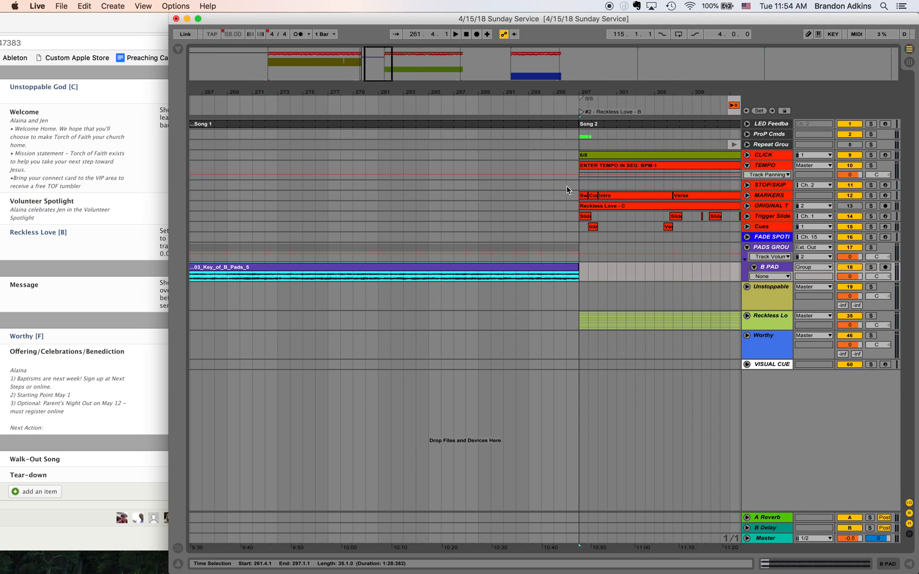
- Copy the opening bar of the Reckless Love tempo clip on the TEMPO track, from 297.1.1 to 298.1.1
drag(580, 175, 588, 176)
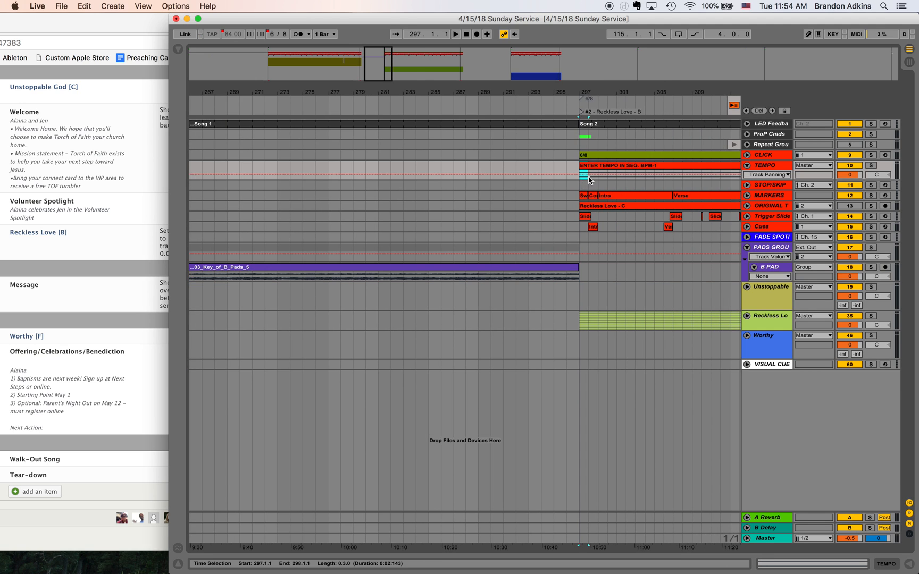
scroll(417, 222, left, 8)
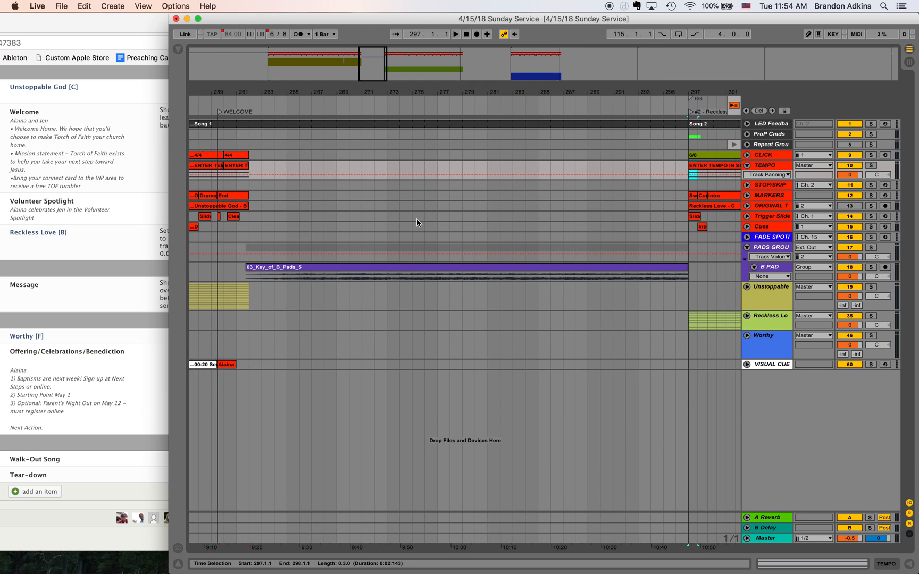
click(691, 166)
scroll(686, 169, right, 5)
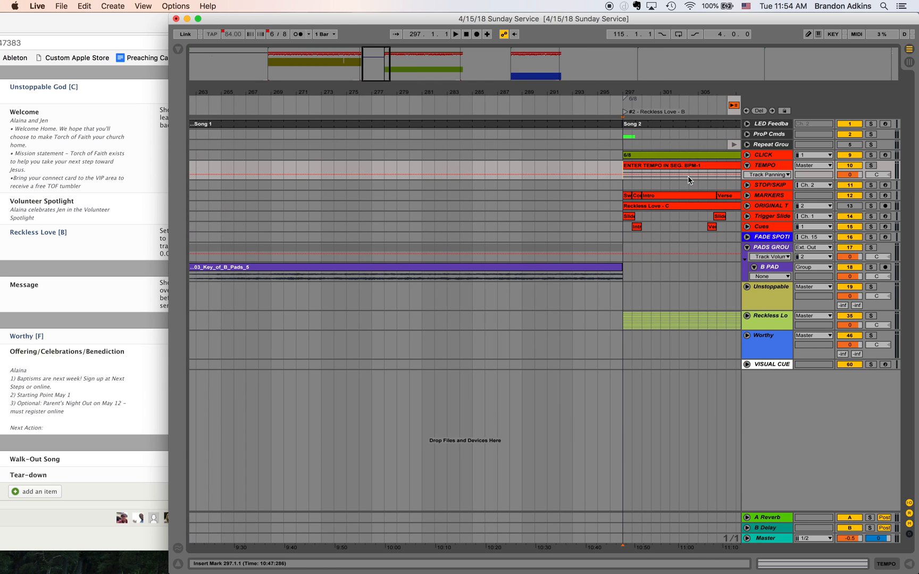
click(633, 174)
drag(624, 177, 630, 177)
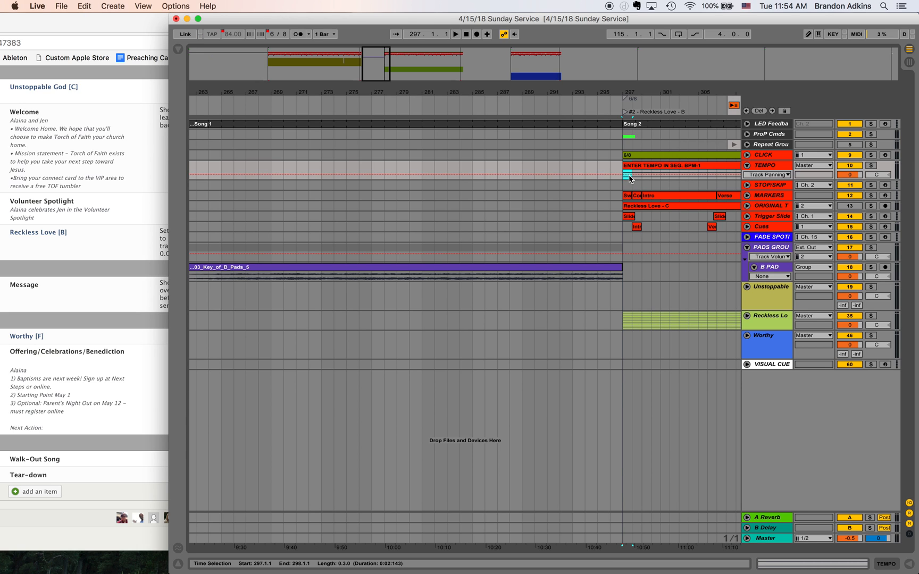
- Paste the tempo segment at 262.1.1, where Unstoppable God's tempo clips end, and stretch it to 297.1.1 where Reckless Love starts
scroll(574, 170, left, 10)
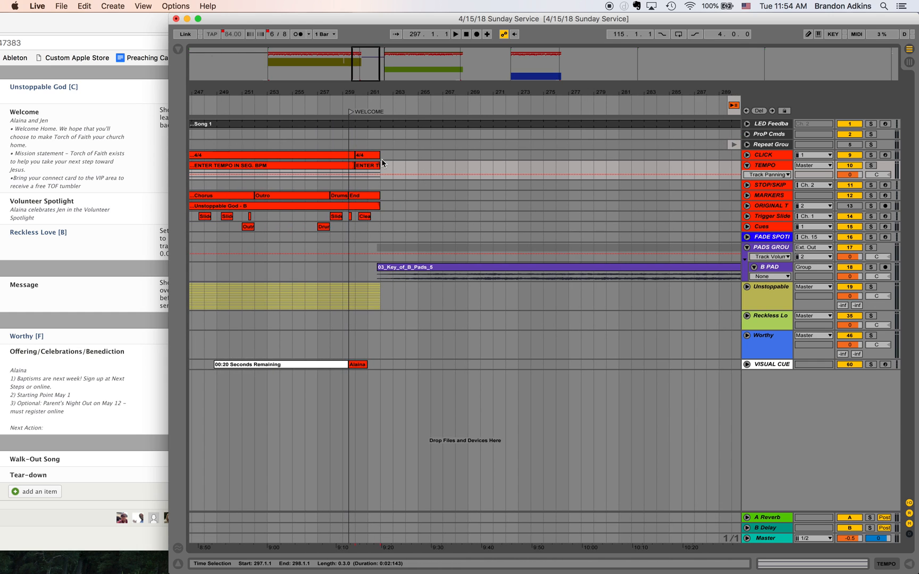
click(382, 168)
drag(382, 168, 602, 180)
scroll(601, 181, right, 5)
drag(435, 162, 582, 175)
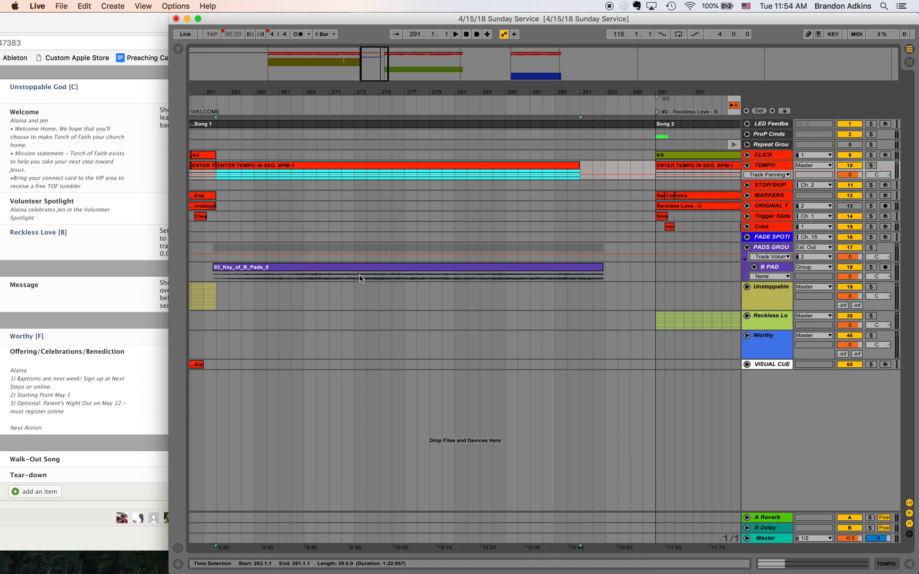
drag(579, 165, 653, 169)
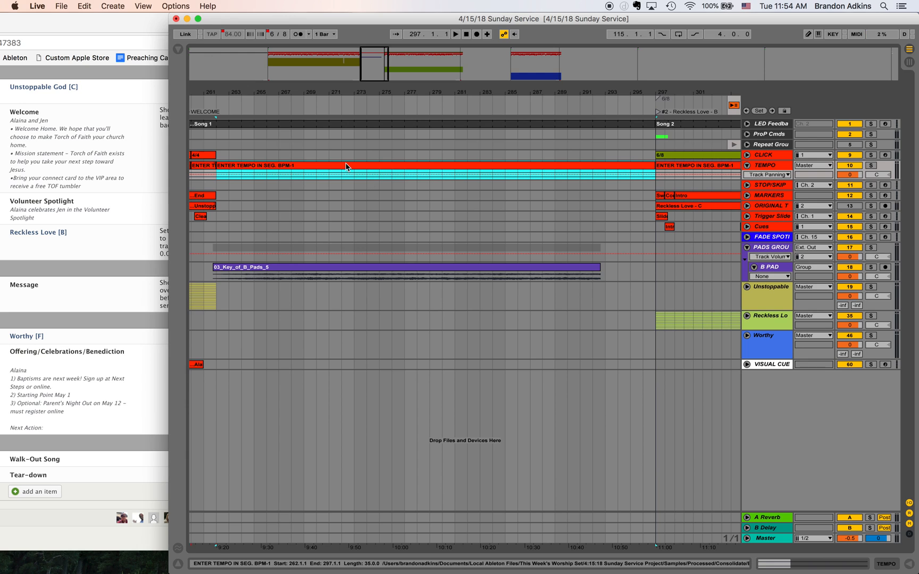
- Extend the end of the B pad clip to 298.1.1, just past the start of Reckless Love
click(301, 186)
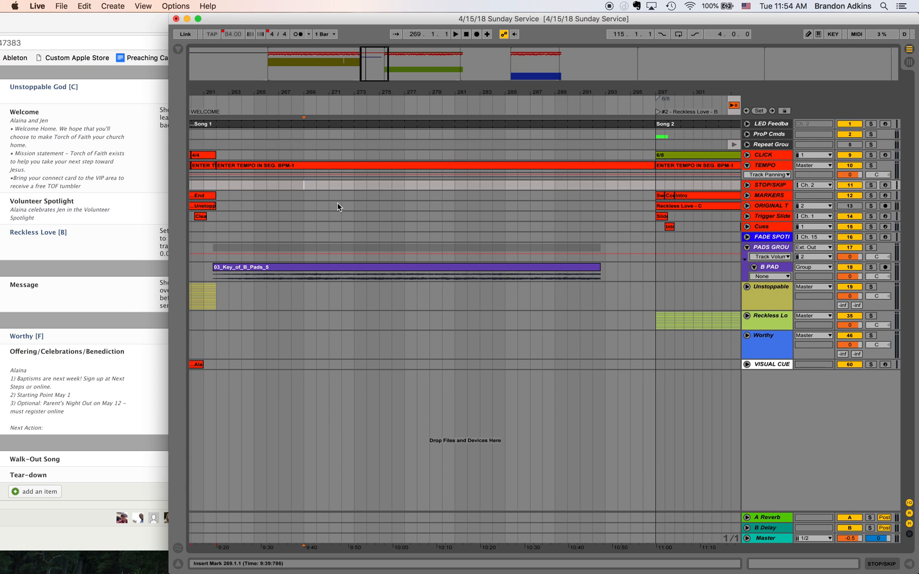
click(609, 267)
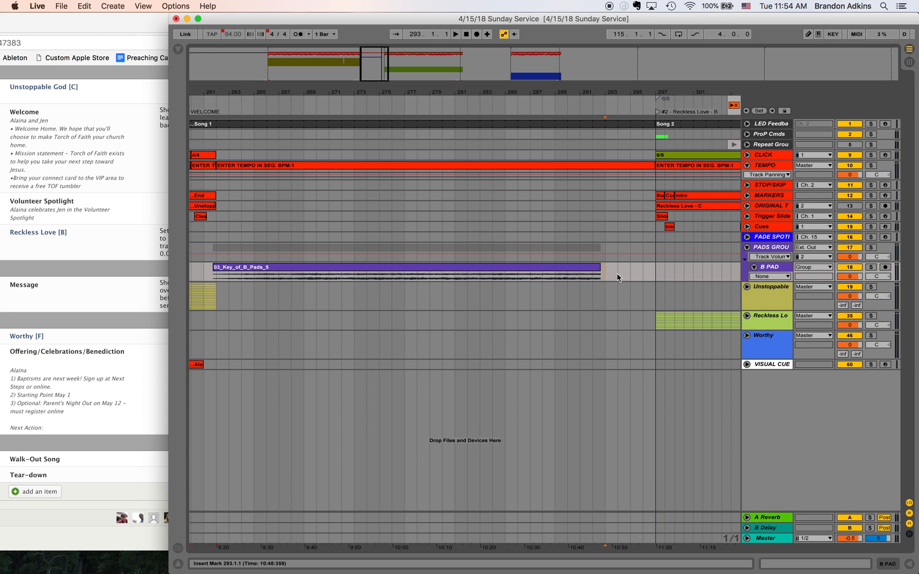
drag(601, 273, 664, 269)
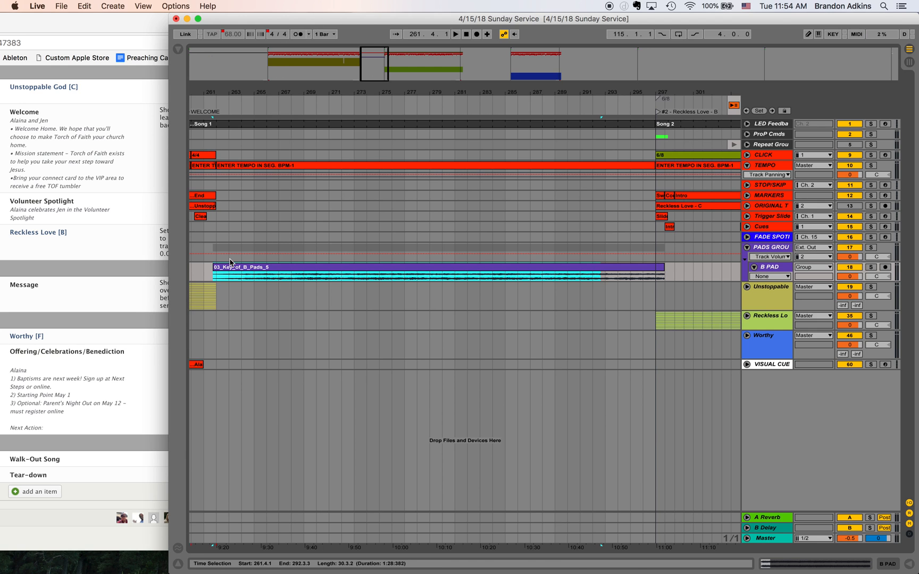
click(262, 166)
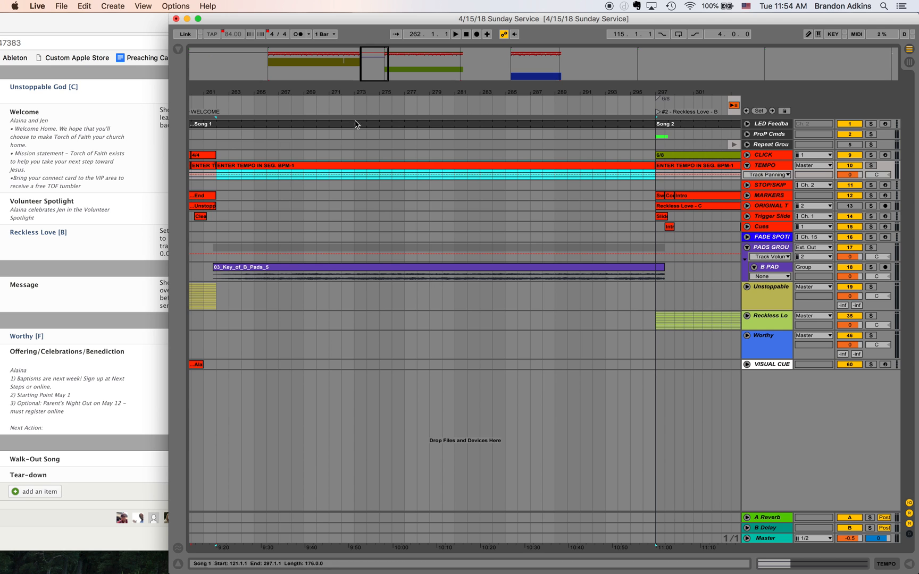
- Play from the WELCOME locator to find the pad's entry point, and move the B pad clip to start at 260.3.1
drag(369, 55, 315, 236)
scroll(316, 237, left, 1)
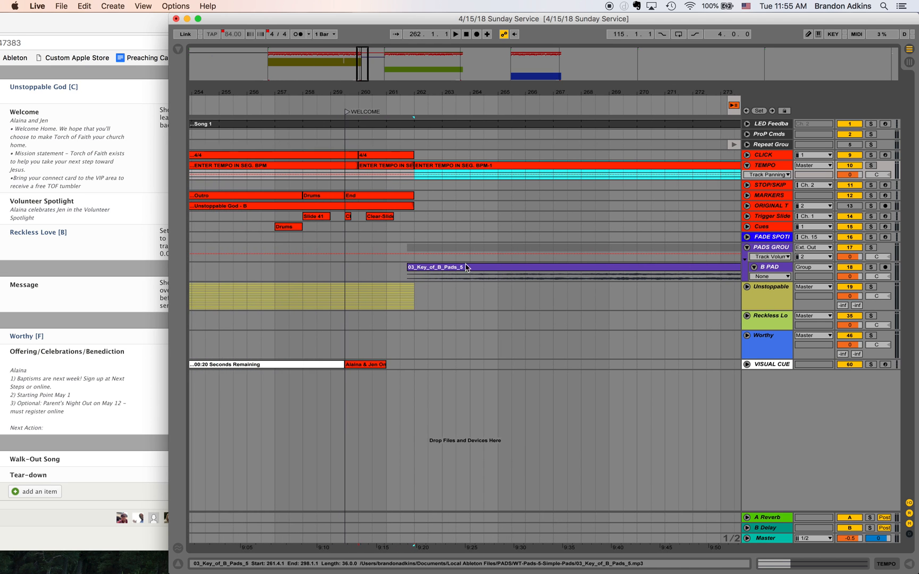
click(344, 271)
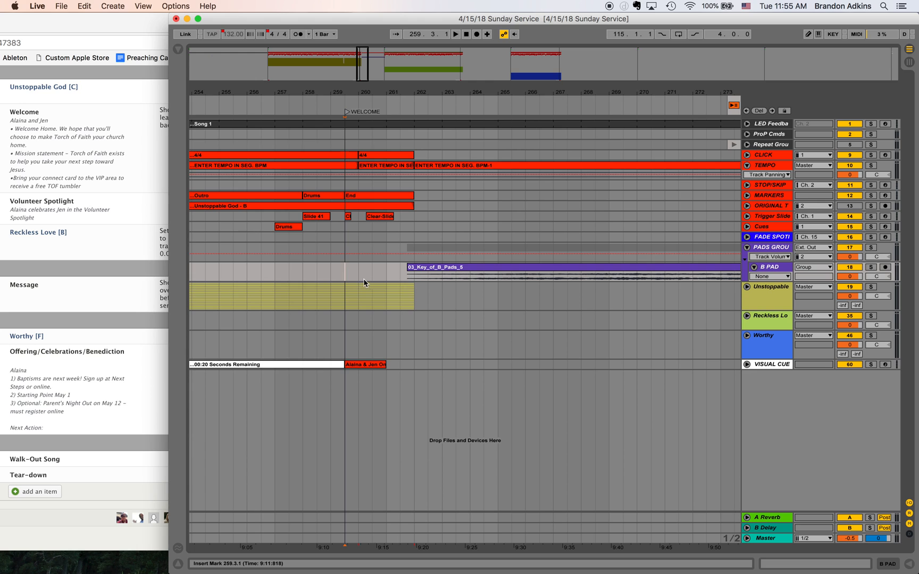
key(space)
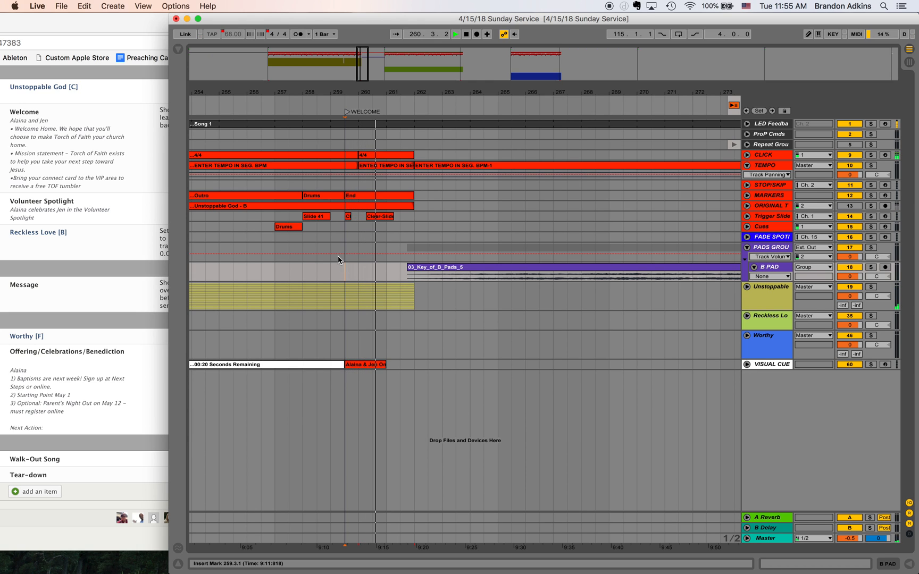
click(371, 263)
key(space)
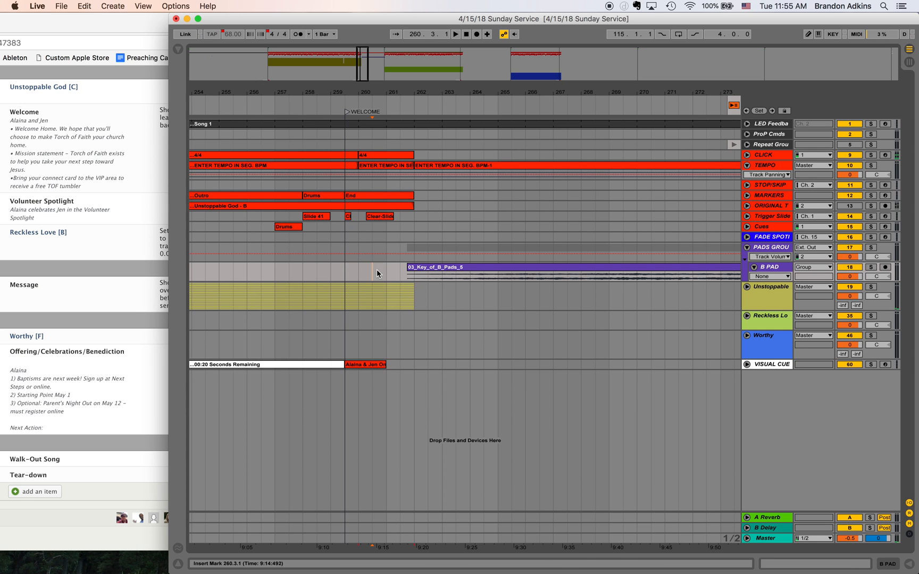
drag(438, 265, 402, 264)
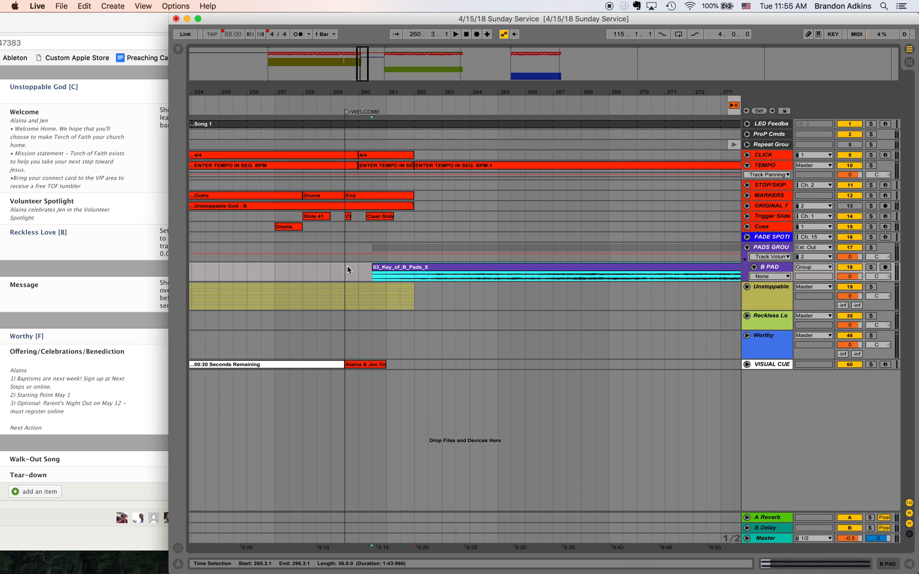
- Audition the B pad's entry by playing from the WELCOME locator at 259.3.1
click(344, 269)
key(space)
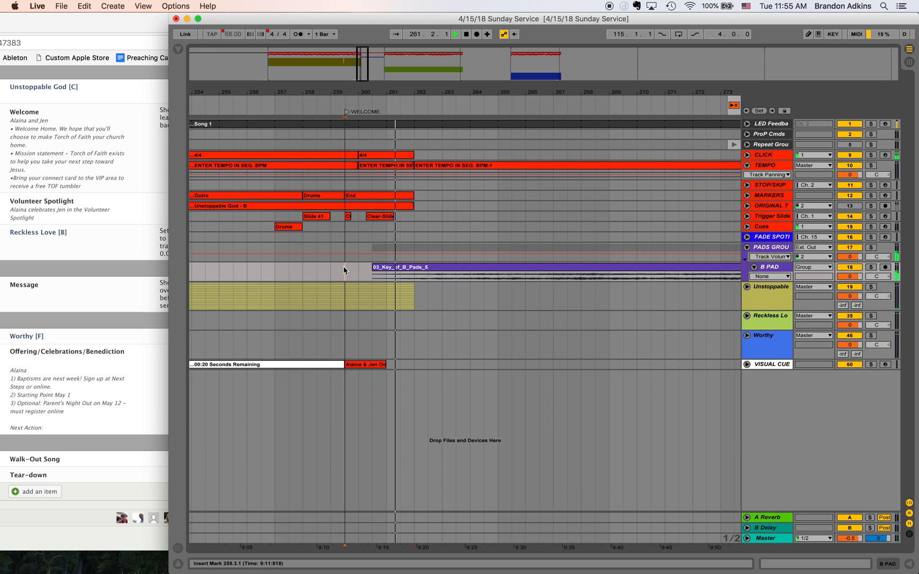
key(space)
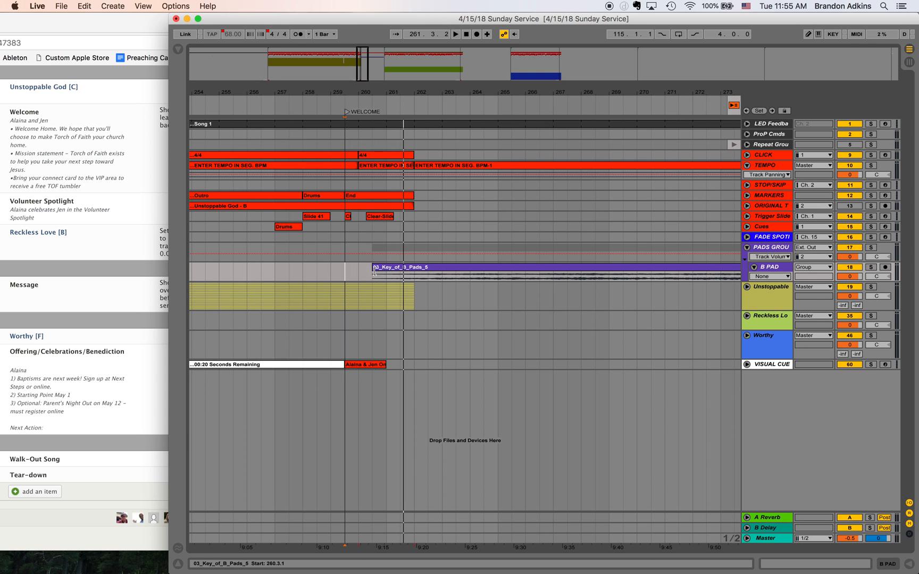
- Play across the end of the B pad clip and extend it past Reckless Love's start to 298.3.1
scroll(454, 280, right, 10)
scroll(455, 280, left, 10)
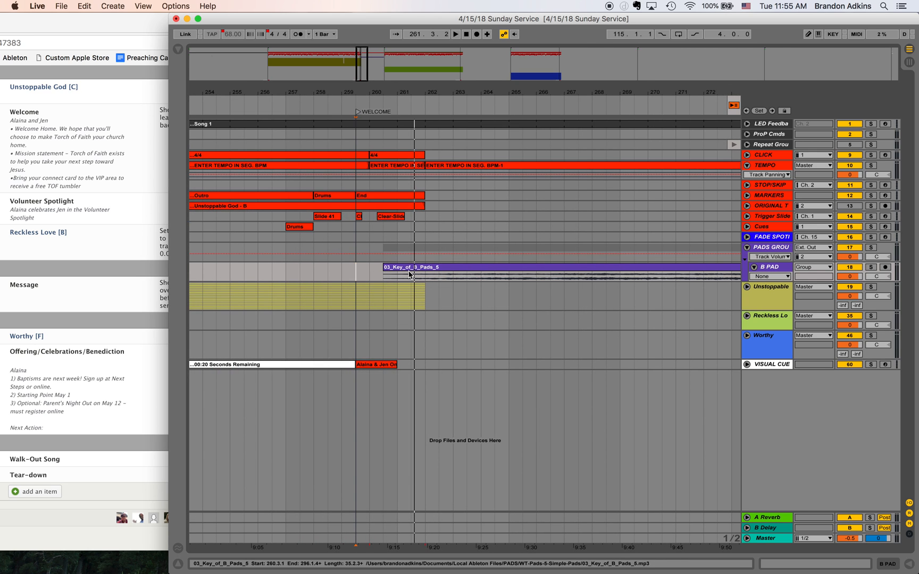
scroll(464, 276, right, 20)
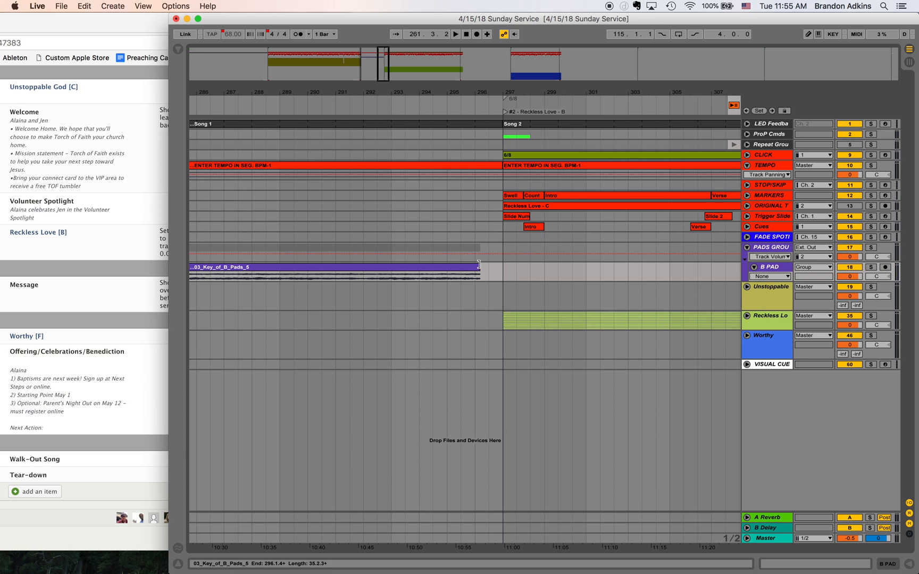
click(461, 226)
key(space)
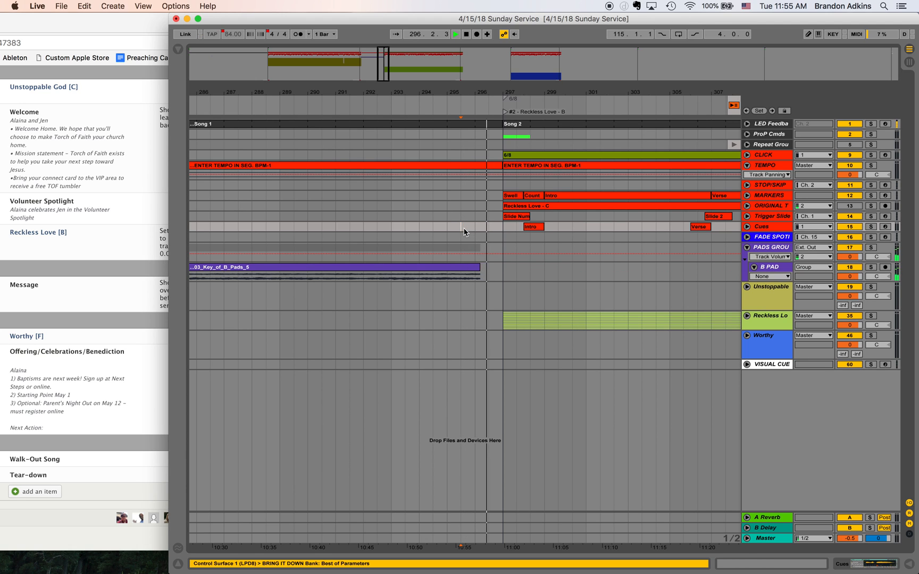
key(space)
drag(481, 271, 525, 270)
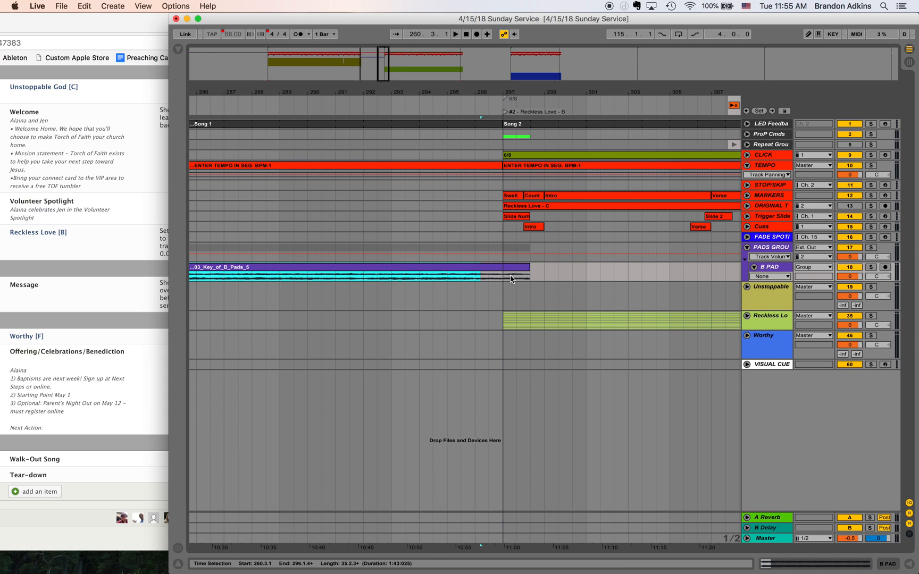
- Play Reckless Love from 297.1.1 and lengthen the B pad clip to just past the start of the Intro marker
click(505, 276)
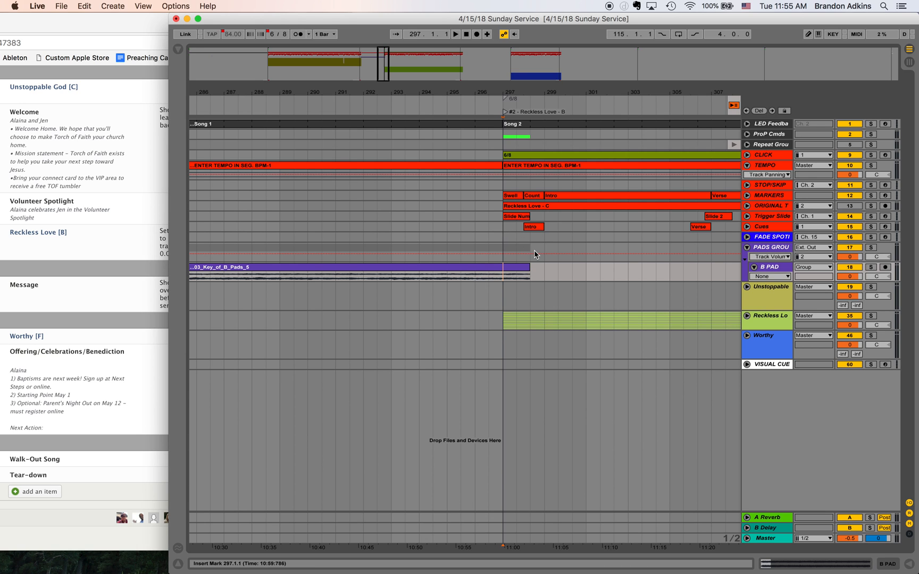
click(503, 240)
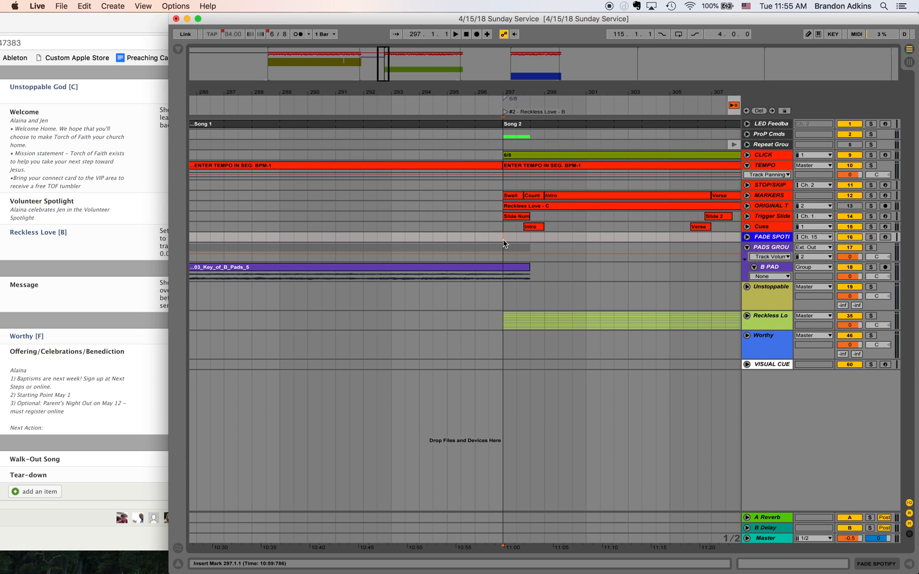
key(space)
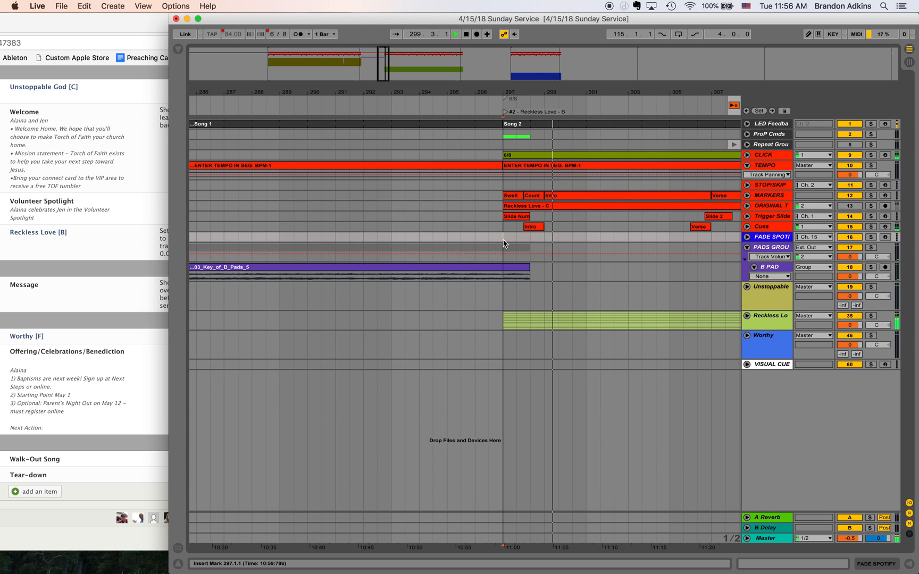
drag(530, 269, 555, 270)
- Play from 299.1.1 to audition the end of the B pad clip against Reckless Love's intro
click(546, 258)
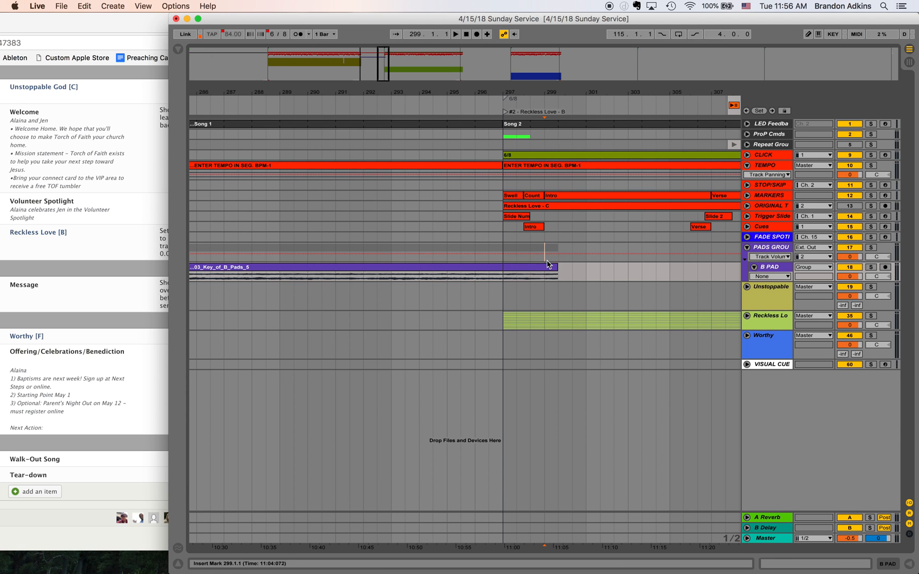
key(space)
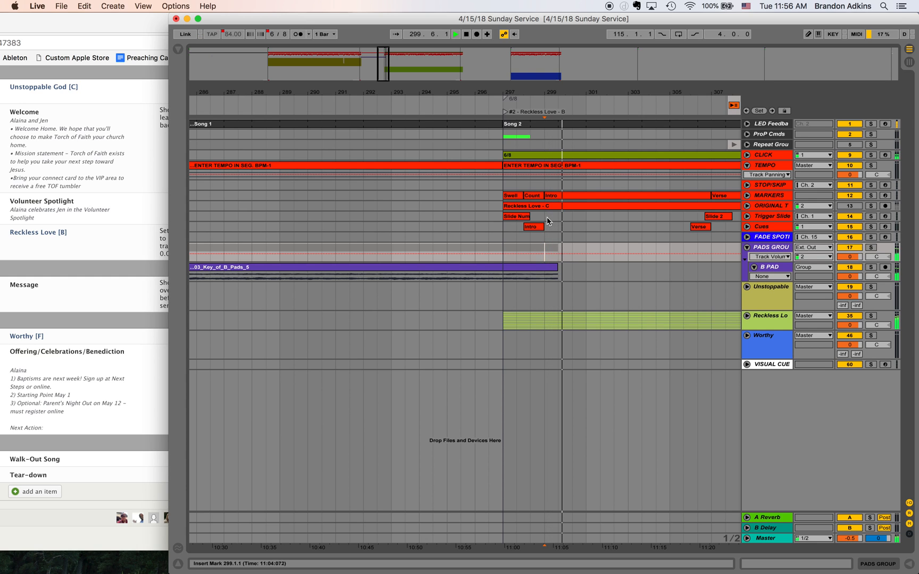
key(space)
- Create a fade-out on the end of the B pad clip from 298.3.1 and audition it from Reckless Love's start
drag(572, 276, 535, 278)
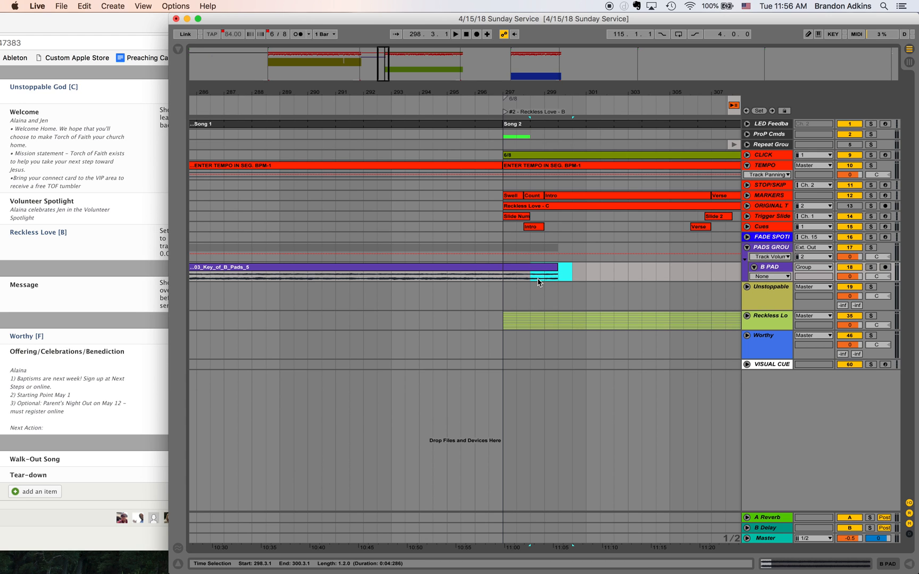
right_click(544, 274)
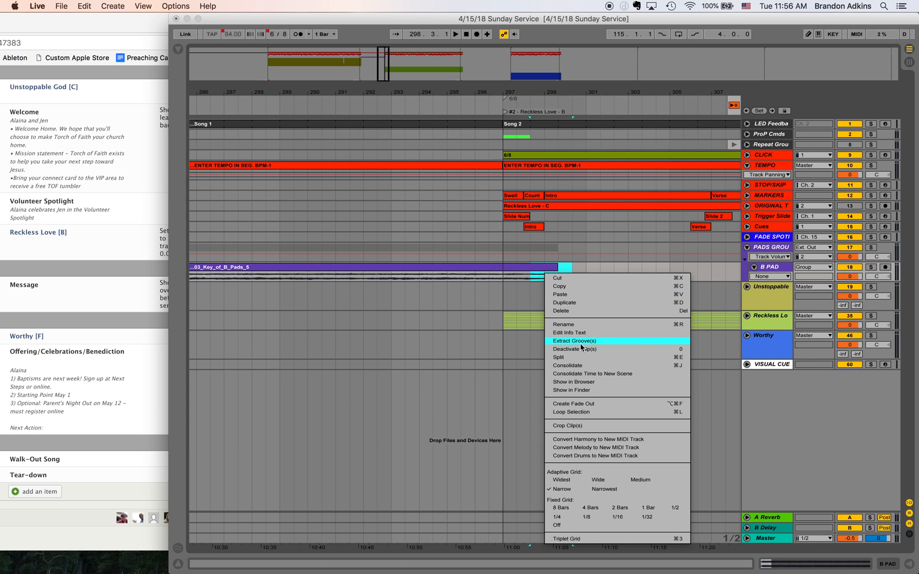
click(585, 404)
click(510, 277)
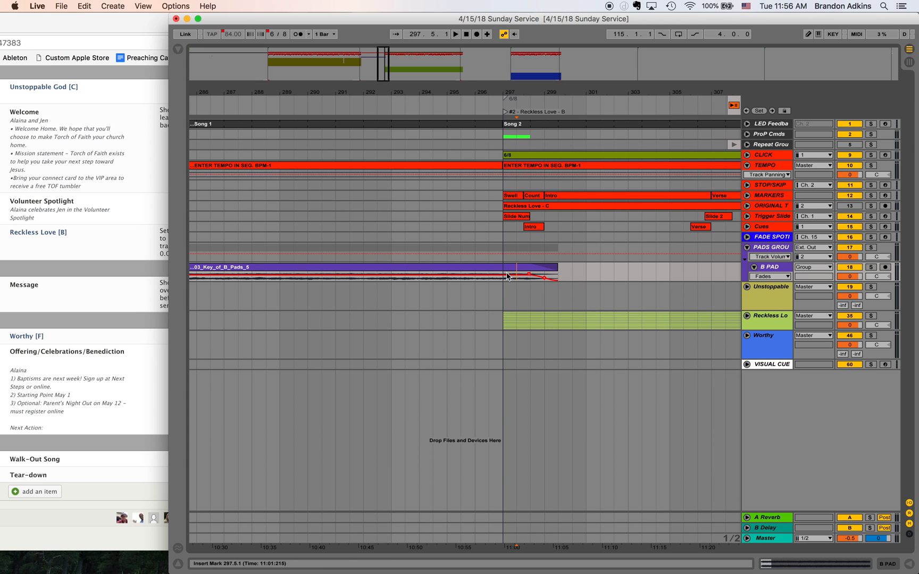
scroll(507, 277, right, 5)
key(space)
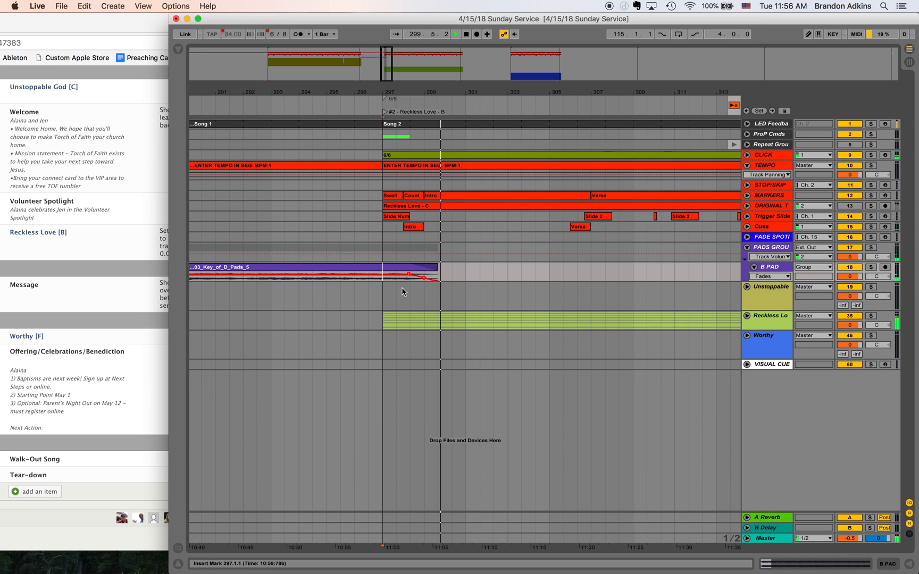
key(space)
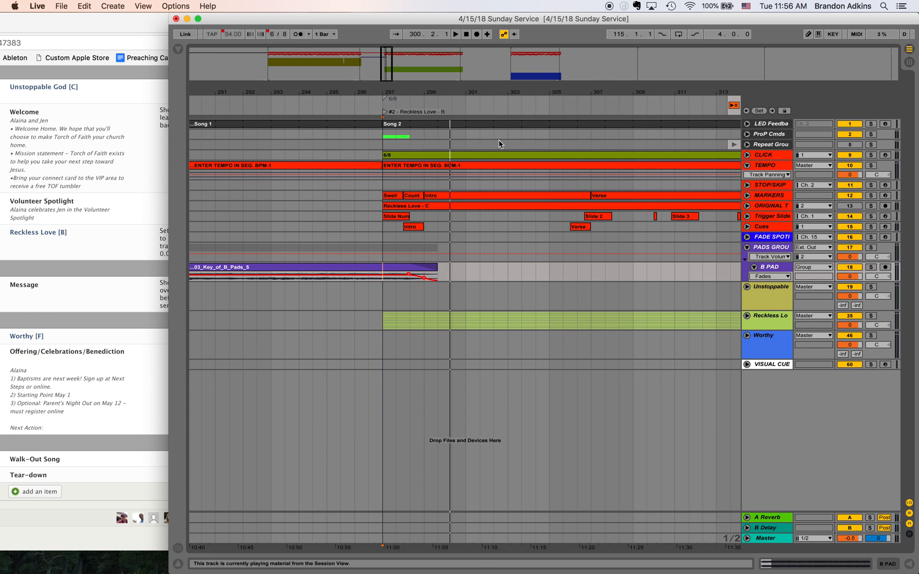
- Copy the B pad clip that follows the WELCOME locator and paste it at the MESSAGE locator, 450.1.1
click(462, 63)
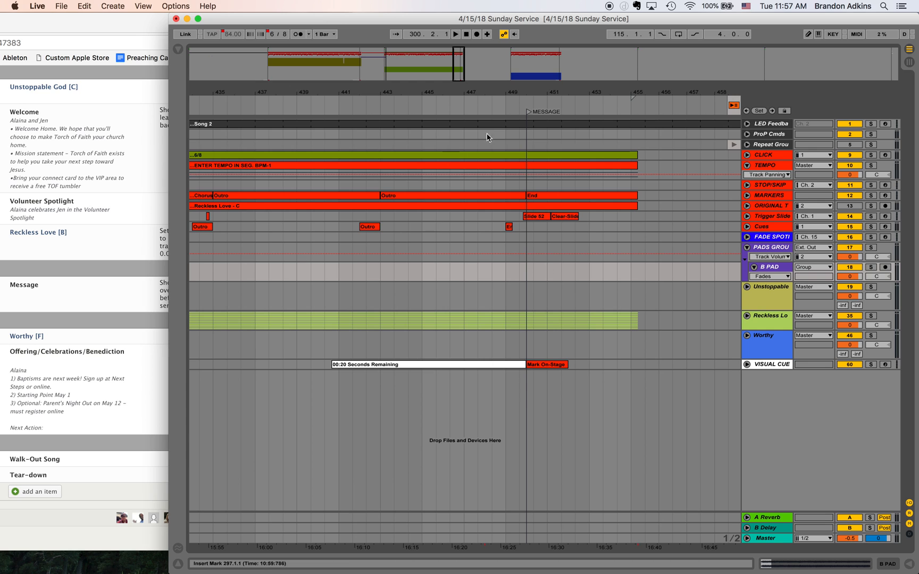
scroll(603, 263, right, 3)
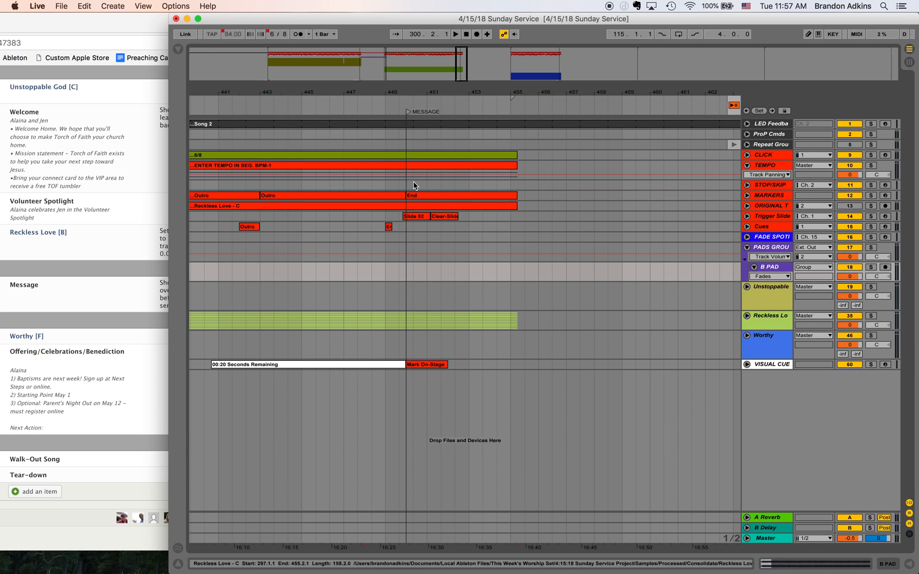
click(367, 57)
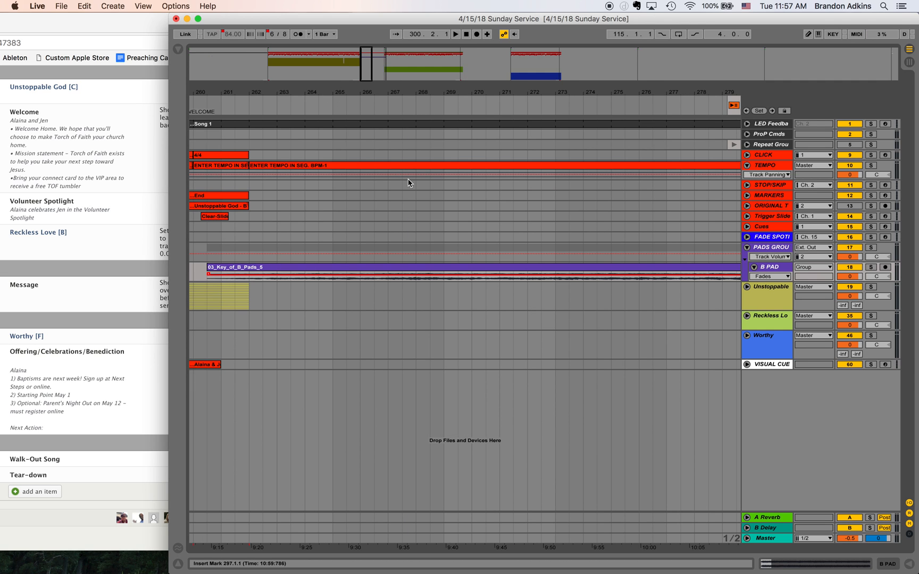
click(510, 268)
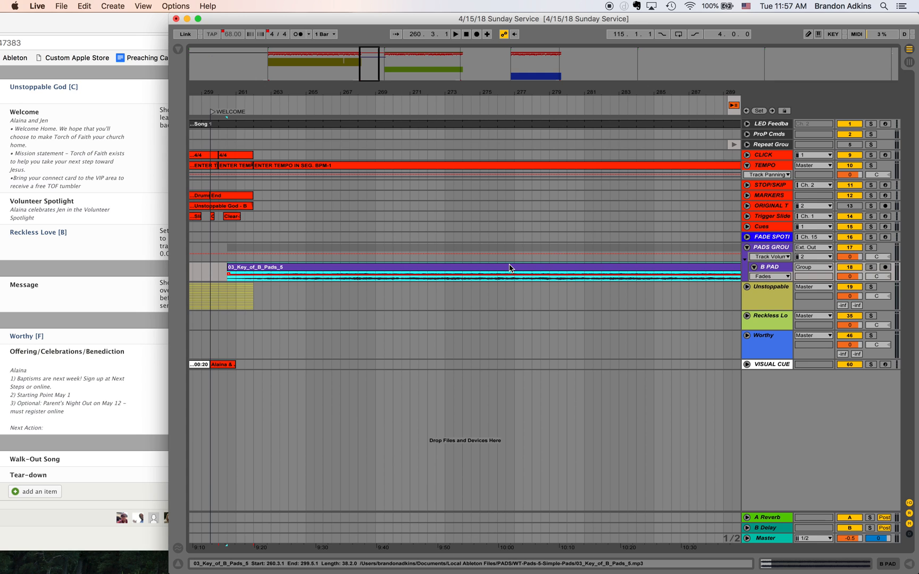
scroll(565, 277, right, 5)
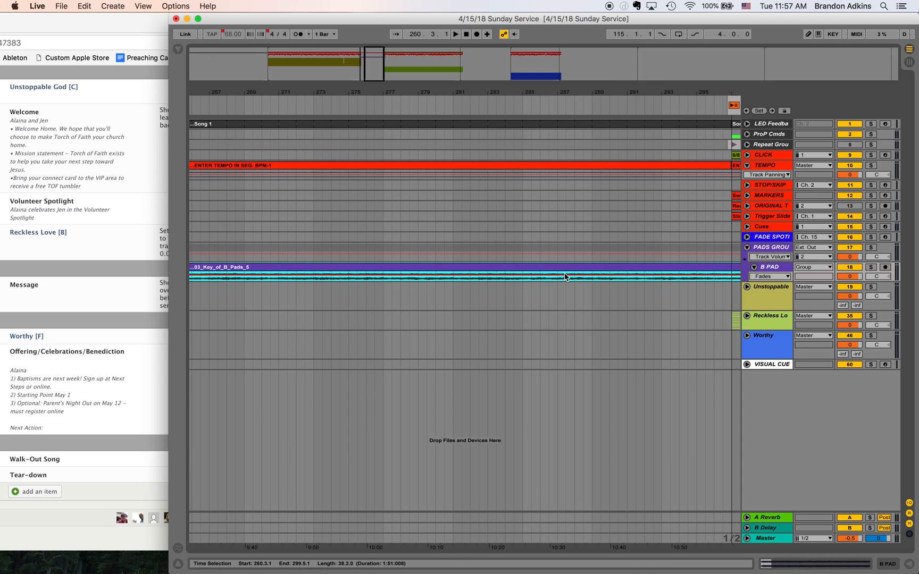
click(461, 58)
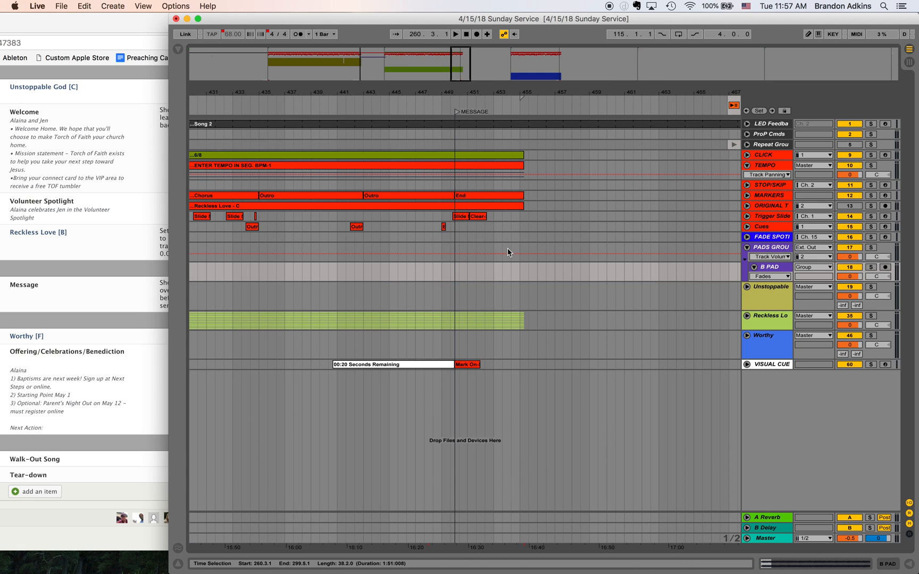
click(455, 270)
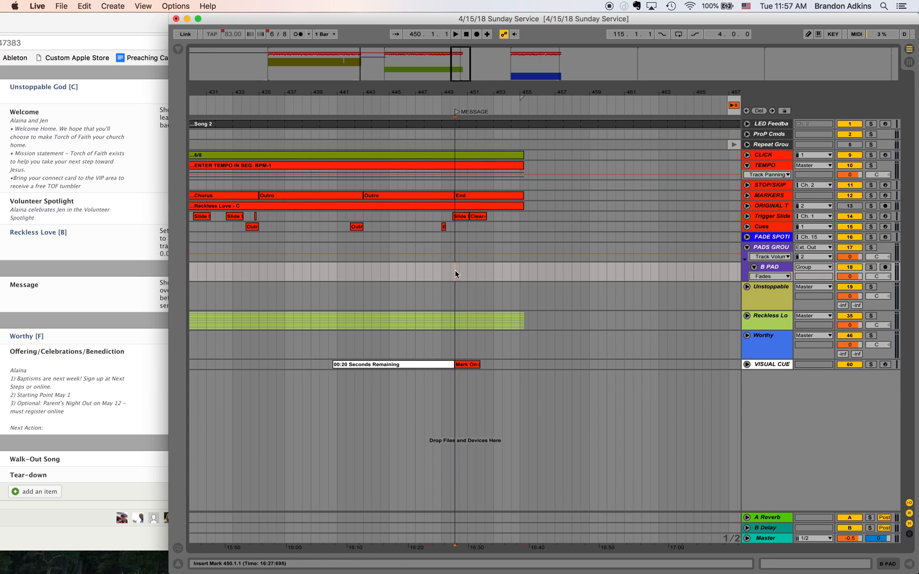
key(super+v)
scroll(559, 278, right, 1)
scroll(559, 278, left, 5)
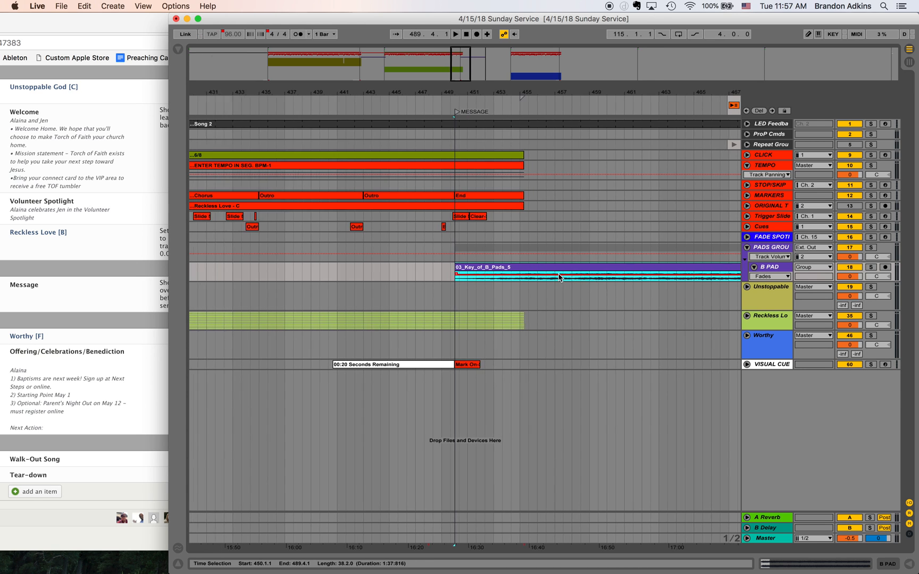
- Copy the one-bar tempo segment from 262.1.1 to 263.1.1 and paste it at 455.2.1, where Reckless Love's tempo clip ends
click(364, 62)
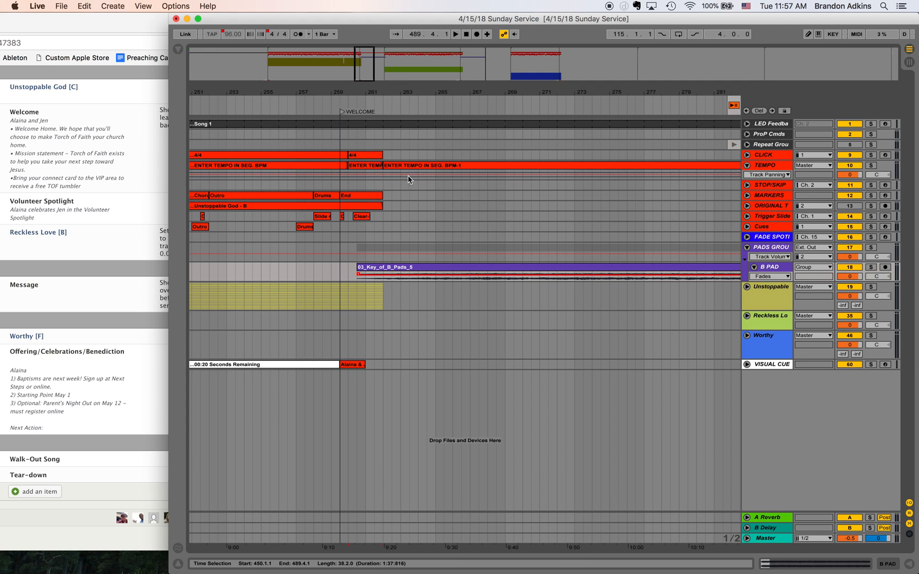
drag(386, 180, 400, 183)
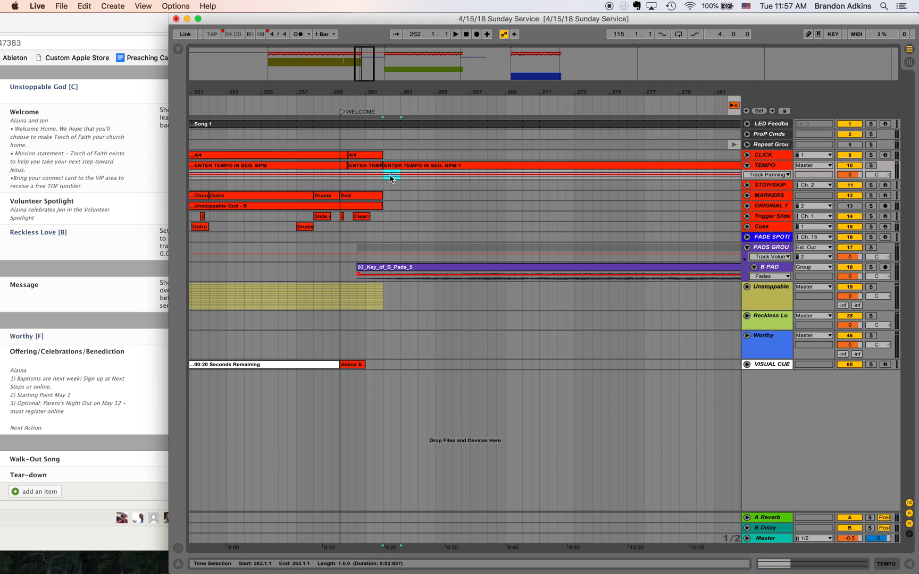
click(473, 69)
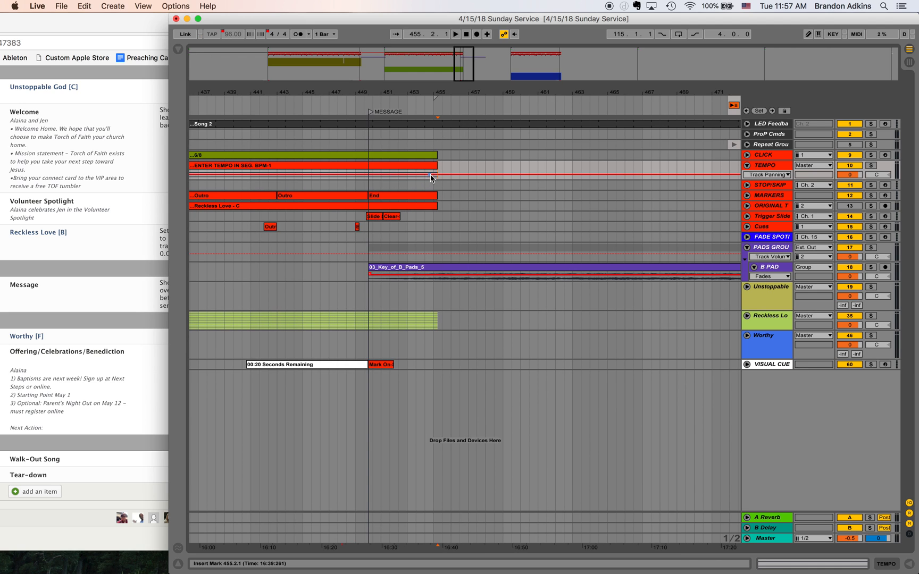
drag(438, 171, 463, 171)
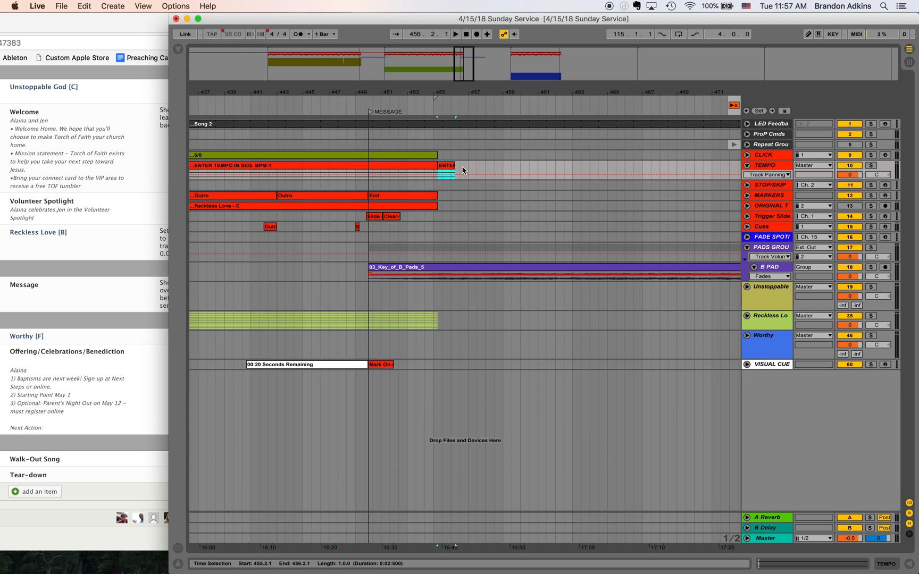
- Extend the pasted tempo segment after Reckless Love and align its end and the B pad clip's end at 487.1.1
key(minus)
key(minus)
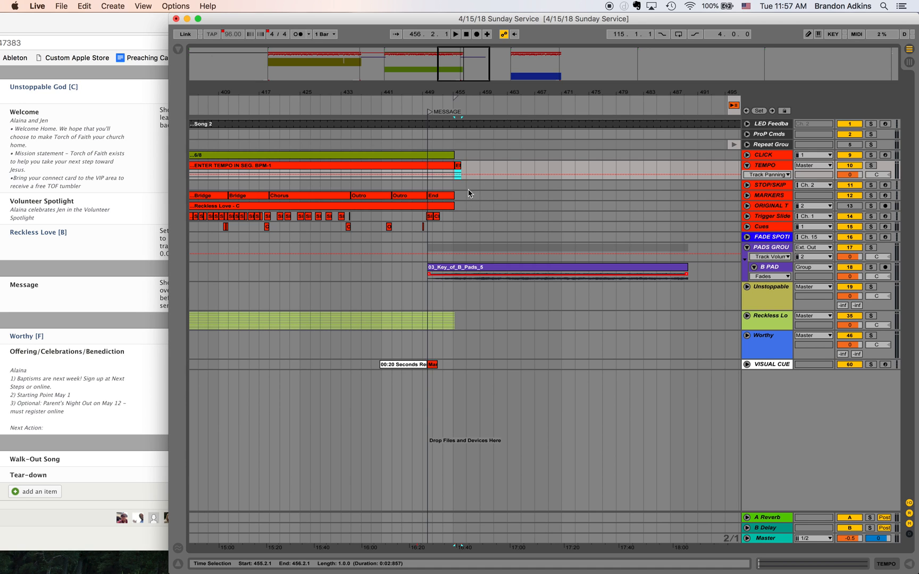
click(480, 197)
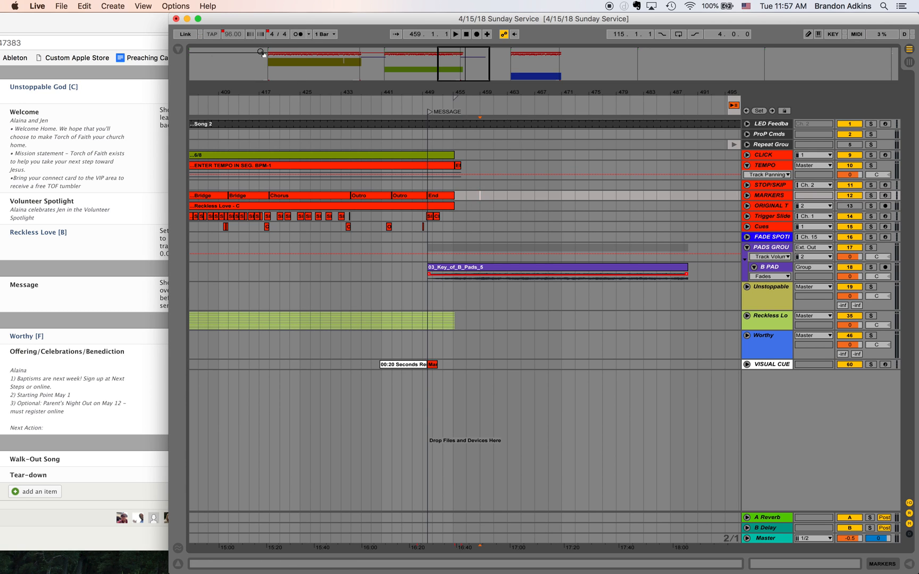
click(381, 185)
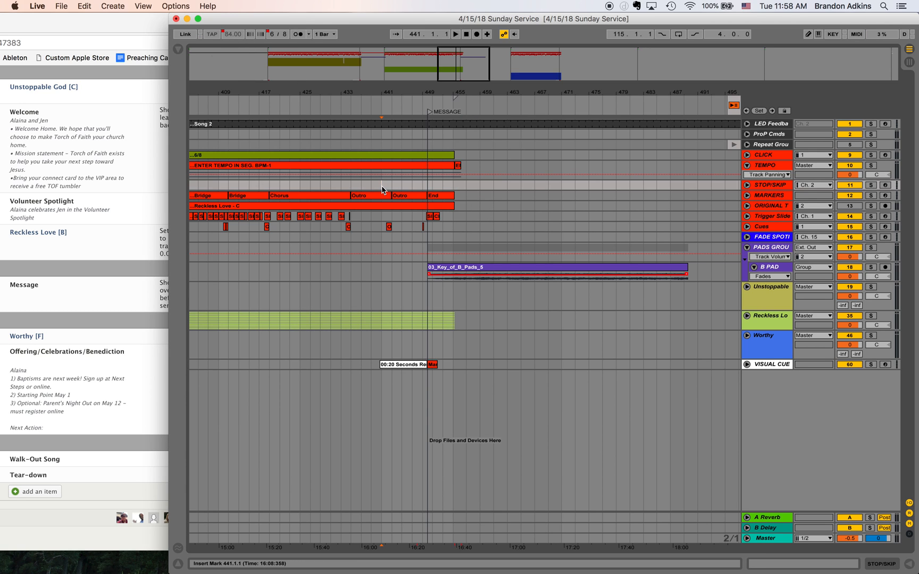
click(459, 166)
drag(463, 165, 663, 175)
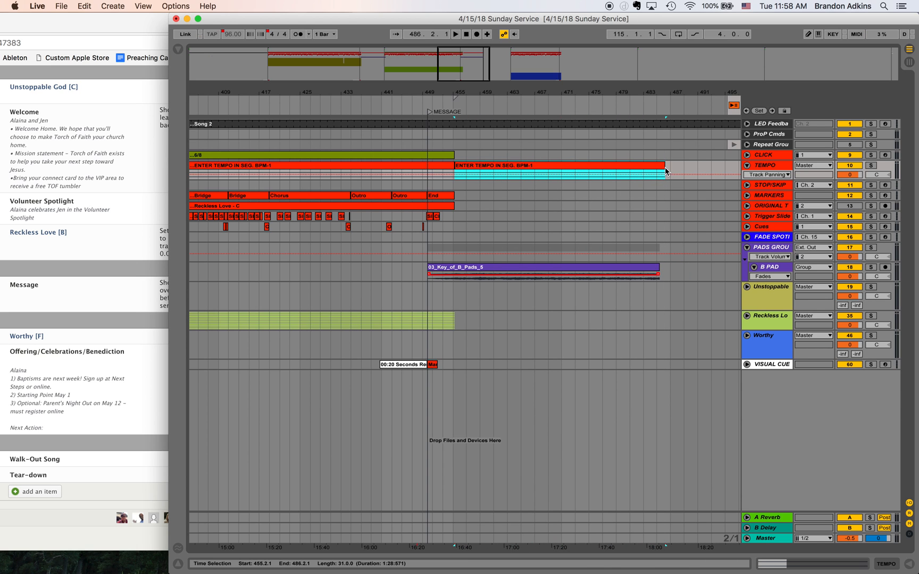
scroll(641, 254, right, 3)
scroll(642, 253, right, 5)
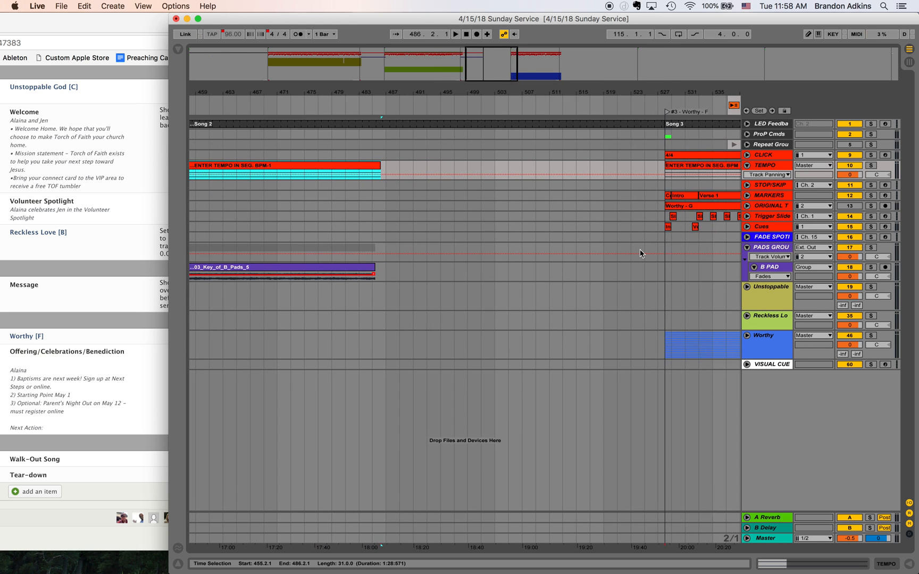
drag(468, 165, 473, 166)
drag(460, 267, 472, 267)
- Play from the MESSAGE locator at 450.1.1 to audition the B pad's entry and the change into the new tempo segment
scroll(311, 259, left, 5)
drag(460, 68, 460, 90)
click(389, 260)
click(387, 261)
key(space)
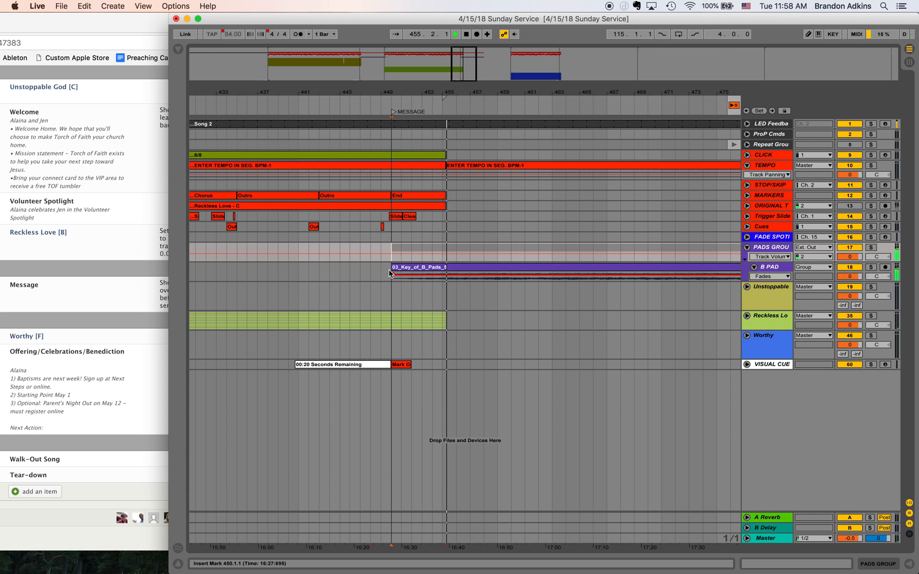
key(space)
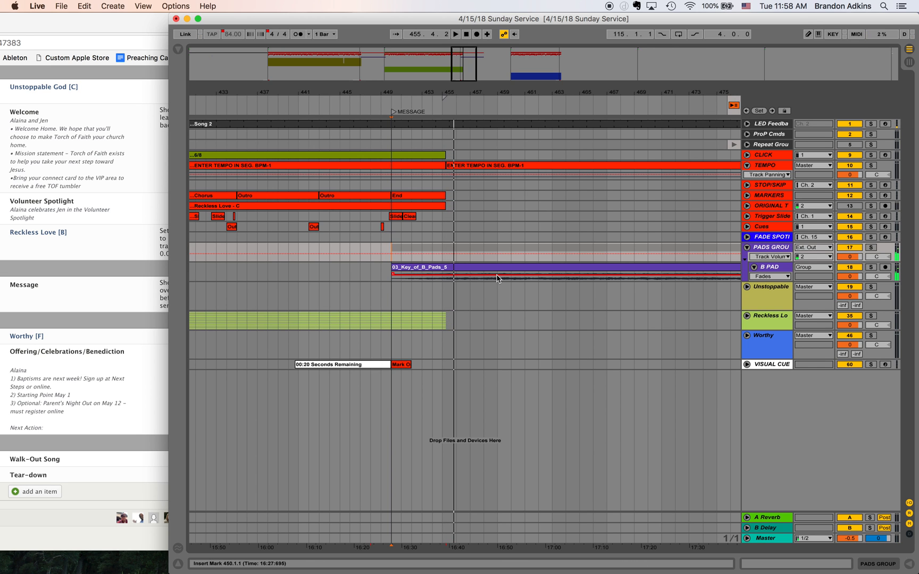
- Examine the arrangement between the MESSAGE locator, the end of the B pad clip and the start of Worthy
scroll(498, 277, right, 10)
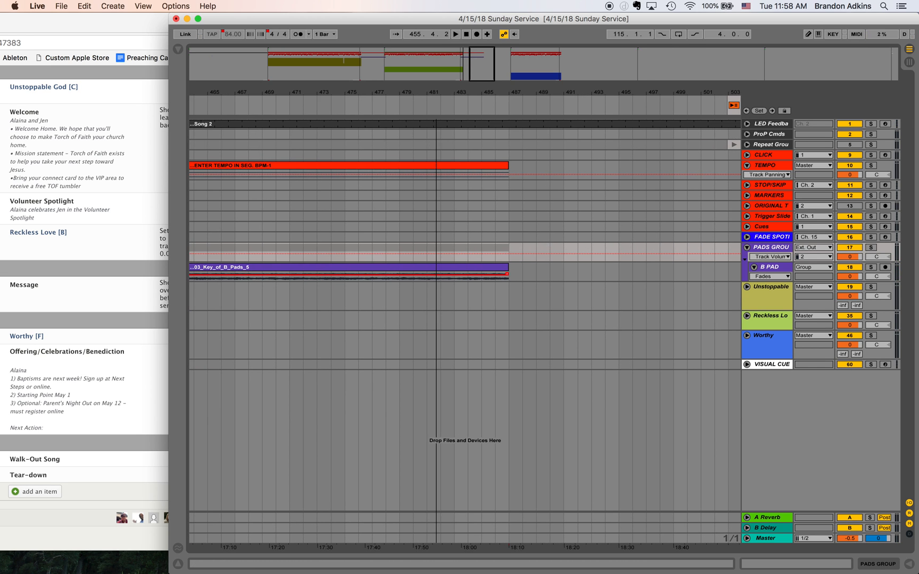
scroll(435, 239, left, 8)
scroll(477, 226, right, 5)
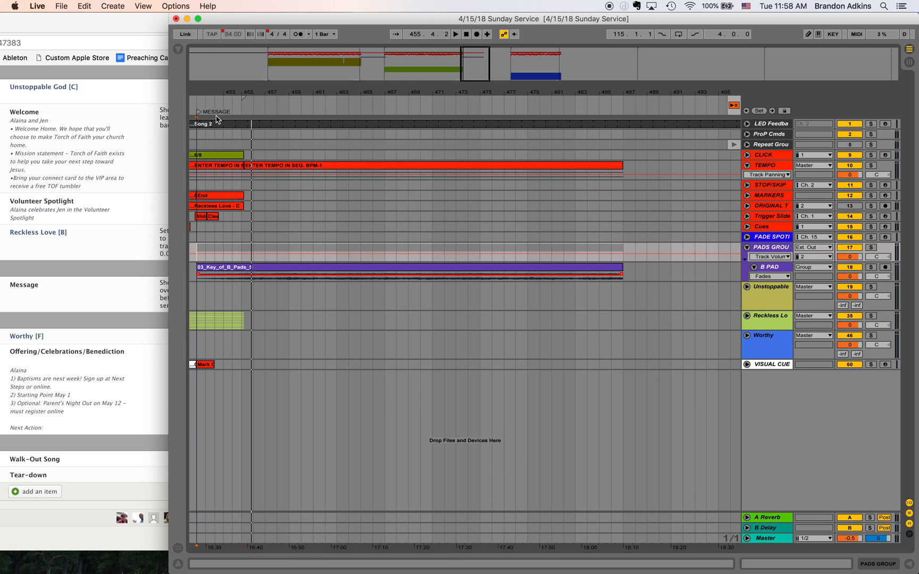
scroll(589, 450, right, 8)
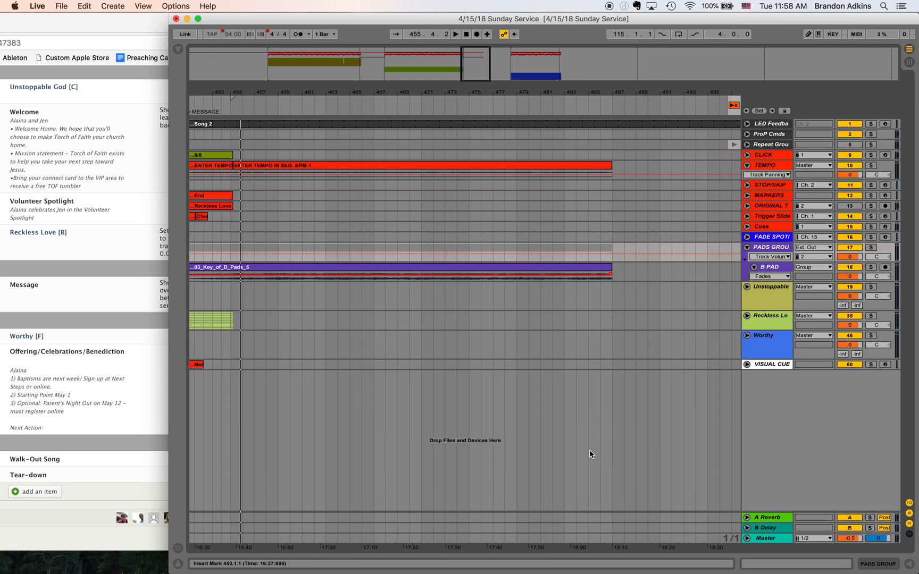
scroll(589, 450, right, 3)
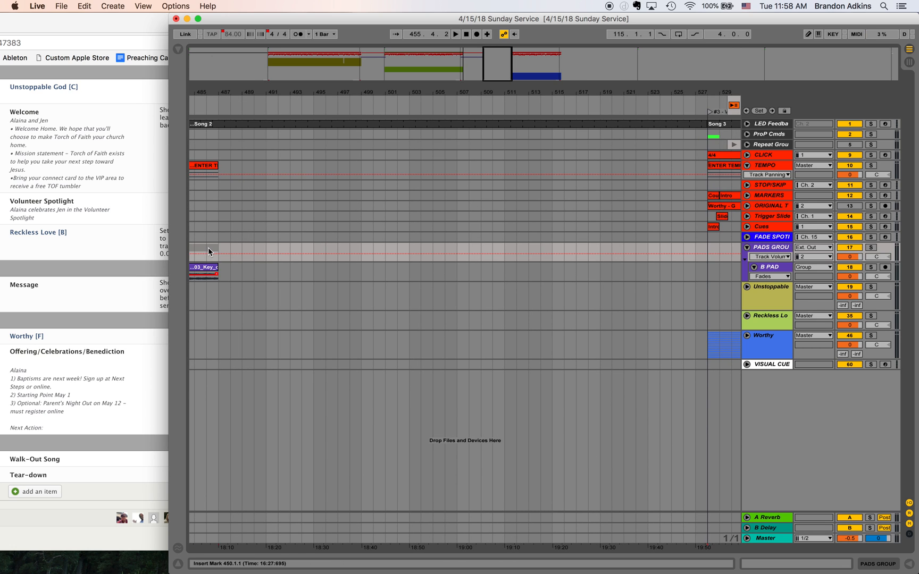
scroll(208, 247, left, 5)
scroll(423, 255, left, 7)
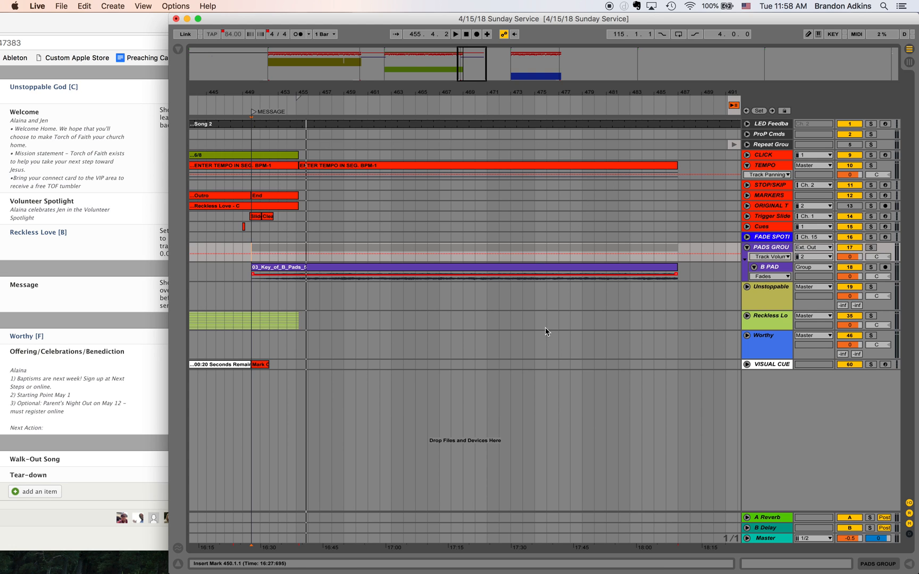
scroll(537, 219, right, 5)
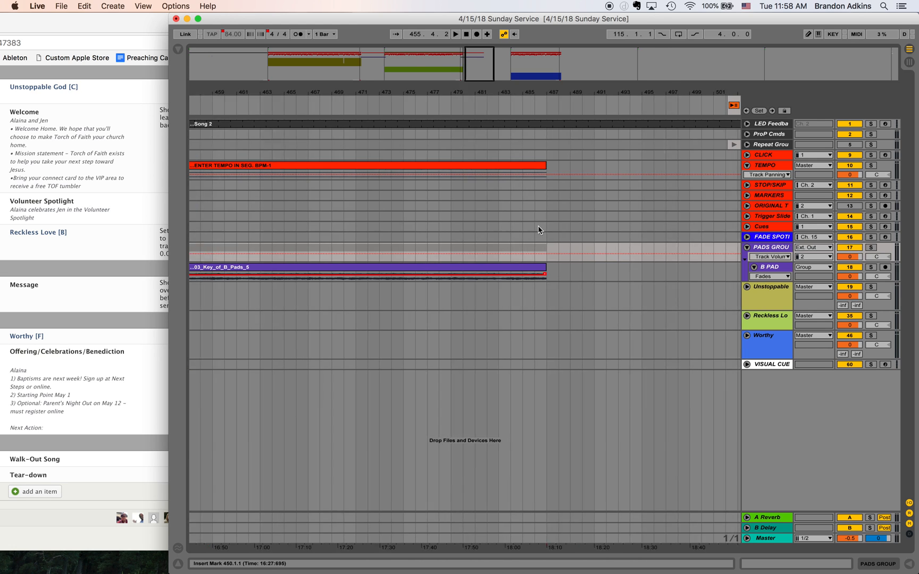
- Add a locator named RESPONSE NOODLING at 488.1.1, one bar after the B pad clip's end, and play from it
scroll(532, 223, up, 5)
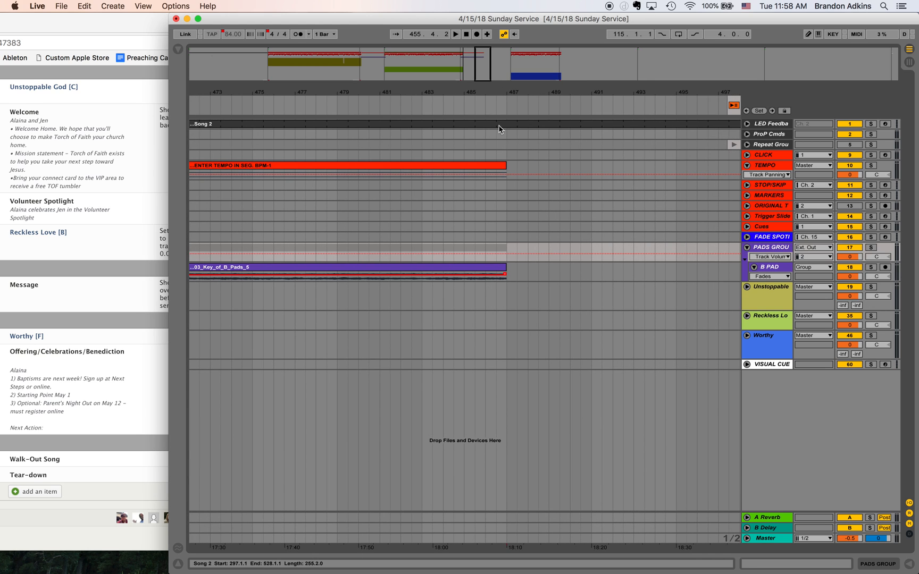
drag(481, 65, 482, 71)
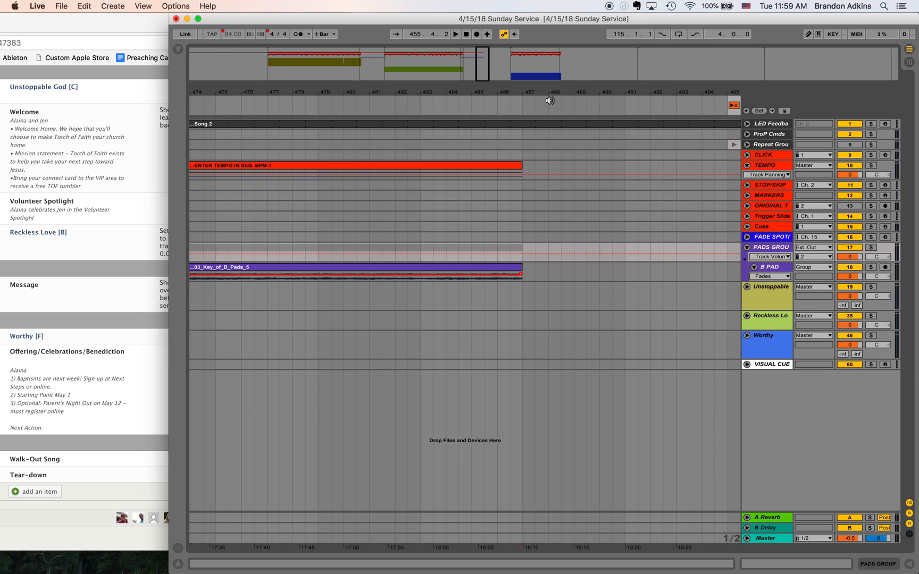
click(549, 270)
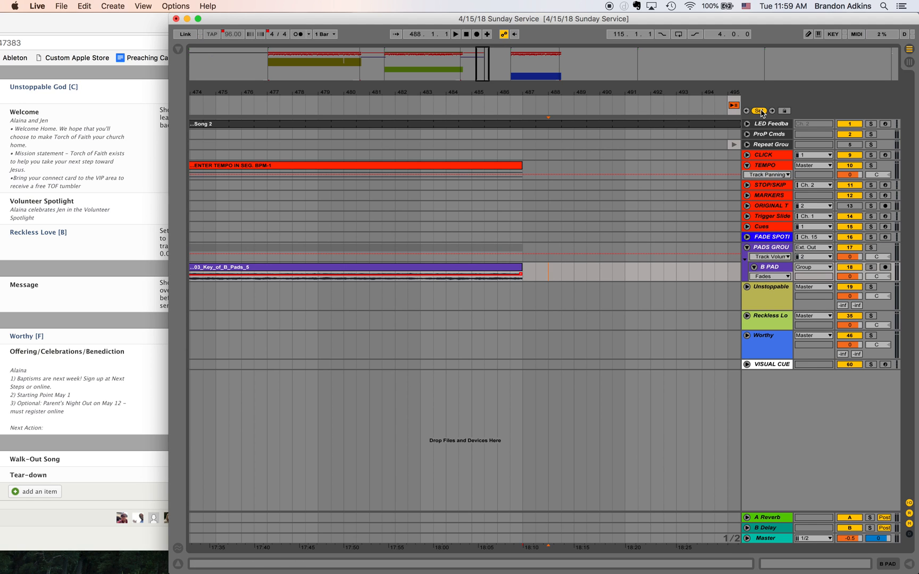
right_click(551, 114)
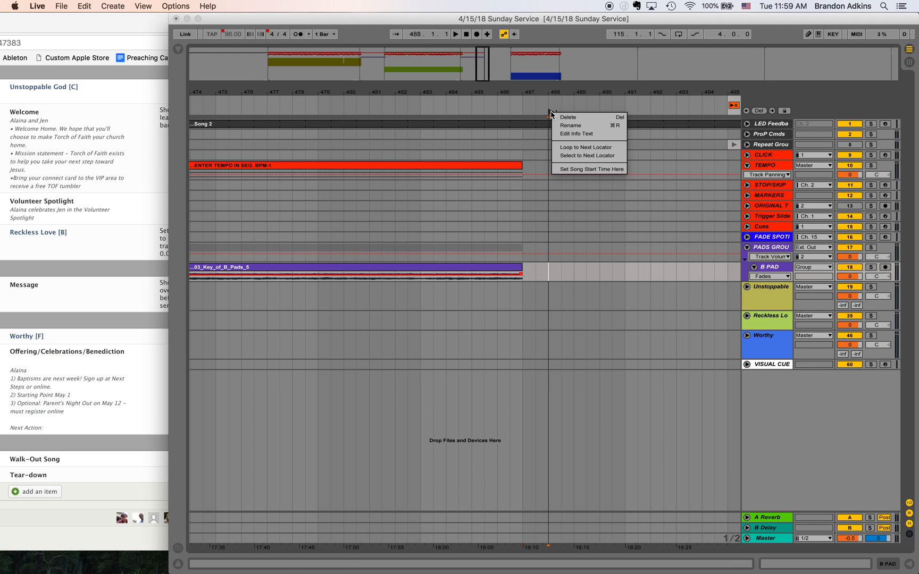
click(558, 119)
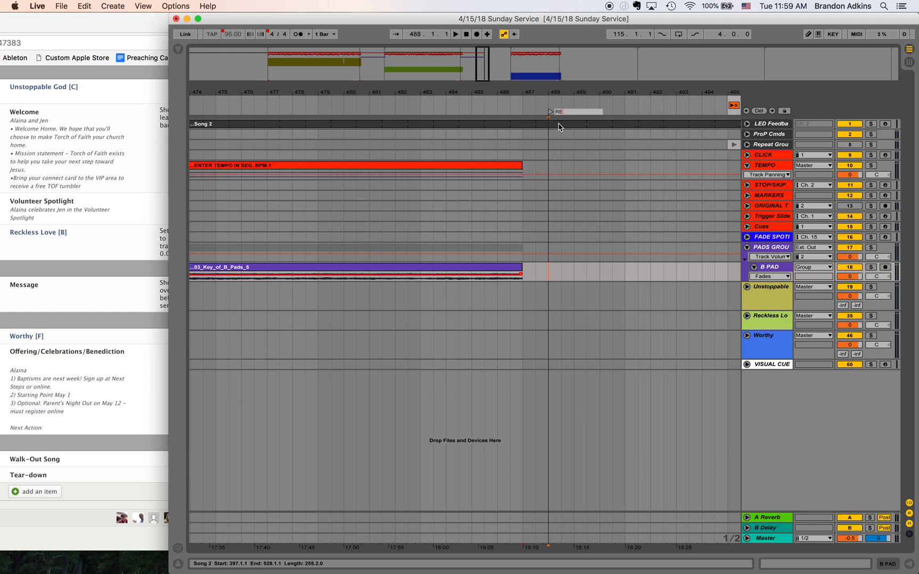
text(RESPONSE NOODLING)
key(Return)
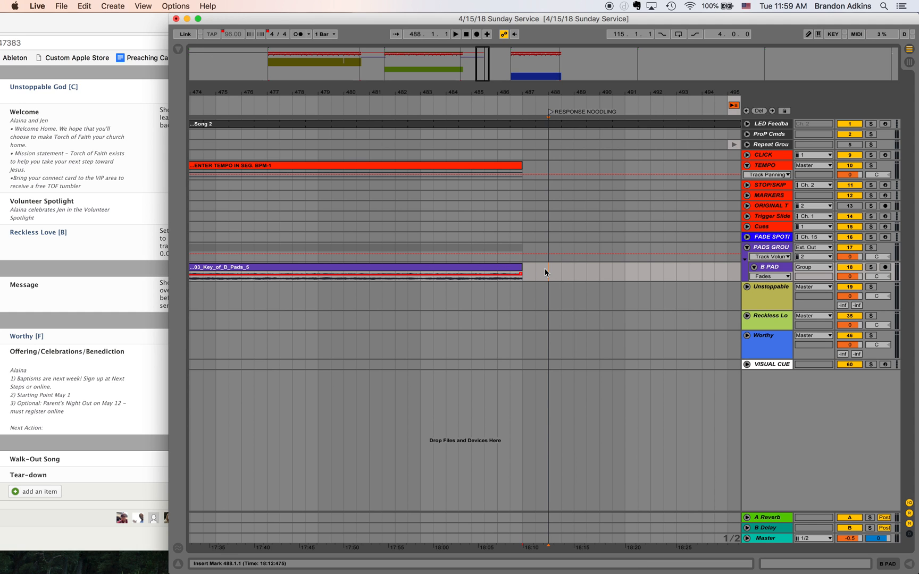
key(space)
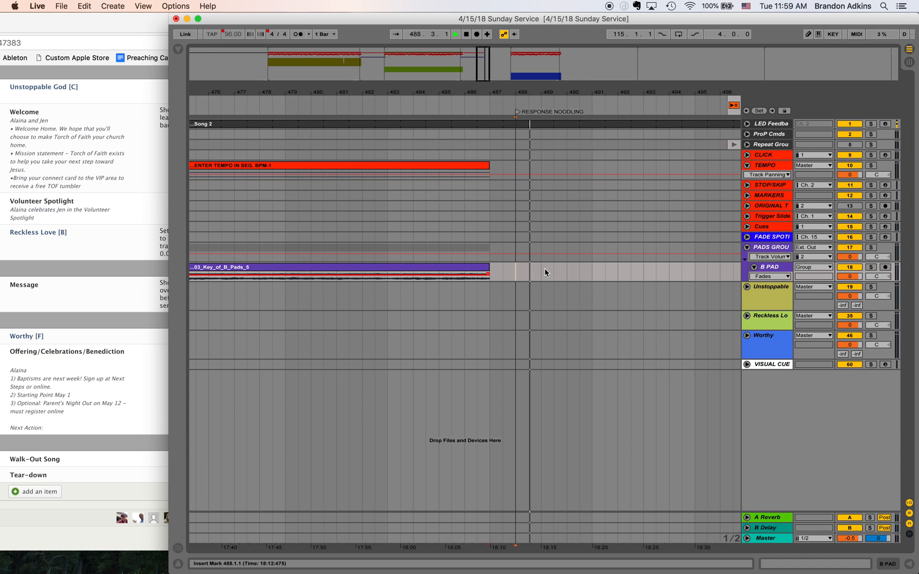
- Insert an audio track below B PAD, name it F PAD and reduce its height to match the B PAD track
scroll(545, 269, right, 10)
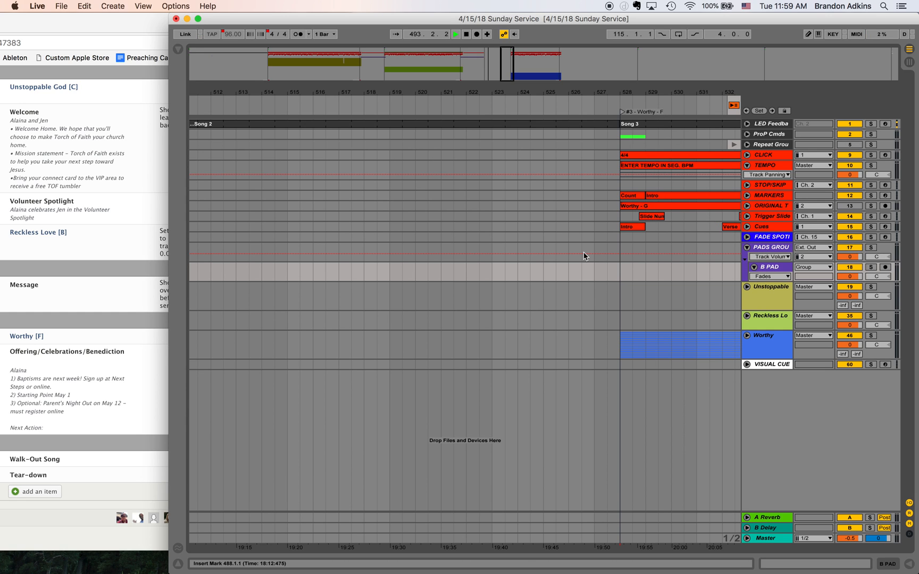
right_click(767, 271)
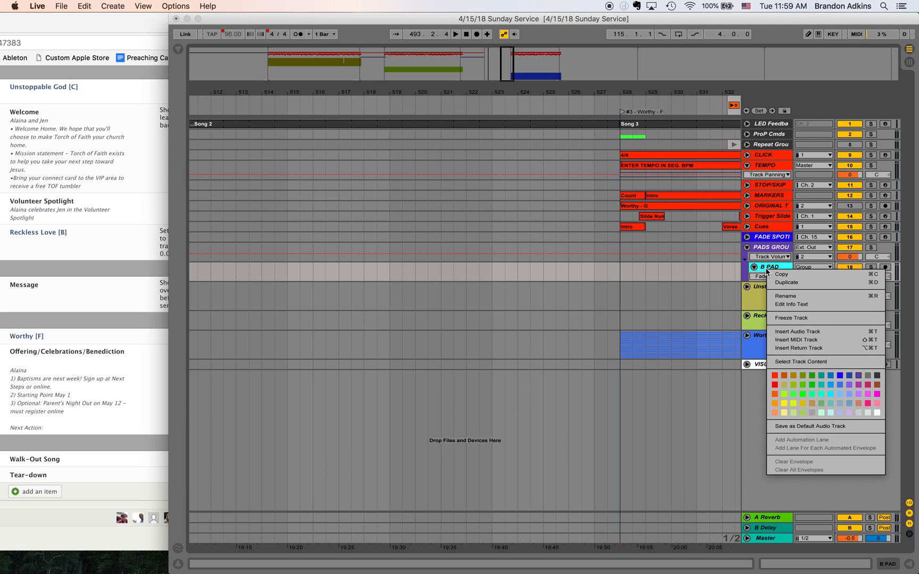
click(847, 334)
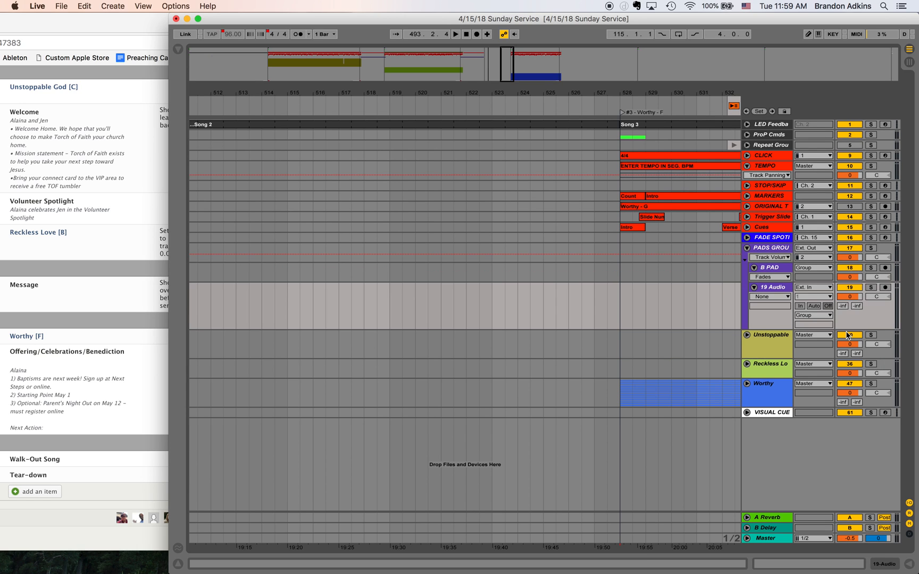
click(781, 289)
right_click(780, 289)
click(787, 329)
text(F PAD)
key(Return)
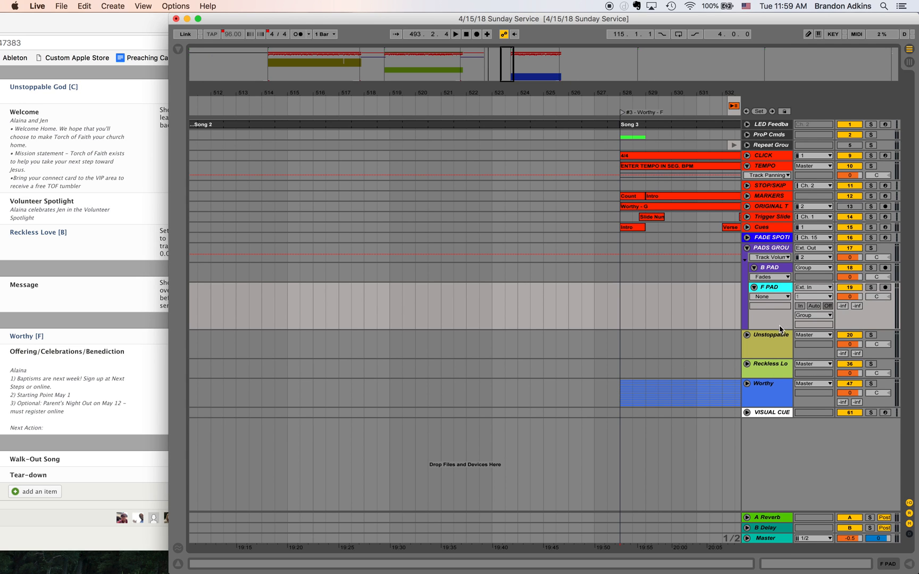
drag(773, 330, 770, 301)
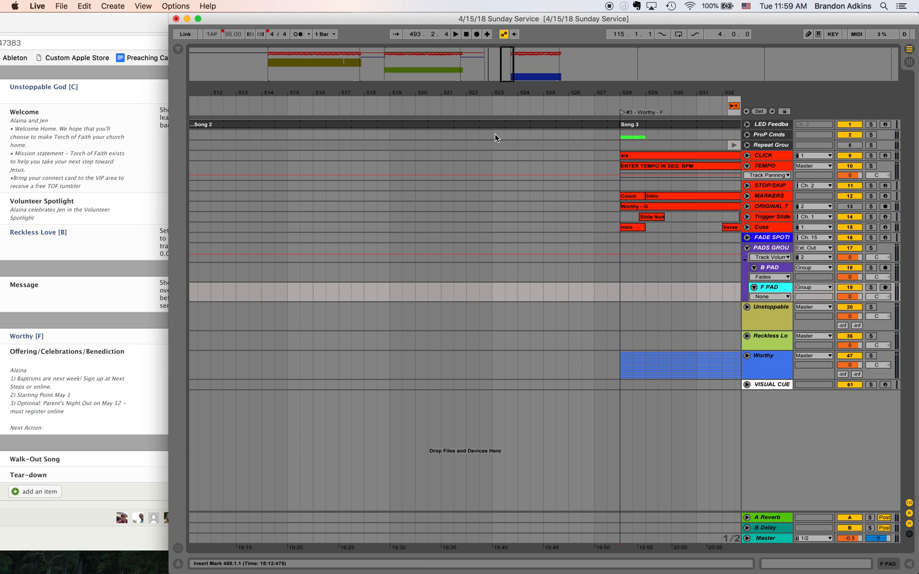
- Place 09_Key_of_F_low_Pads_5.mp3 on the B PAD track at the RESPONSE NOODLING locator, 488.1.1
click(574, 273)
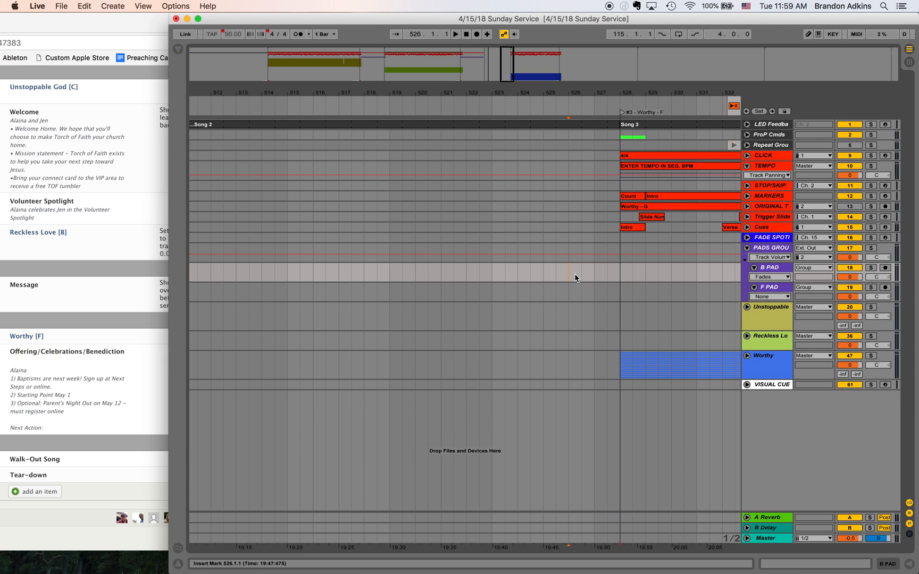
key(minus)
key(minus)
scroll(484, 278, left, 8)
scroll(484, 278, right, 2)
scroll(479, 228, right, 1)
scroll(480, 232, right, 4)
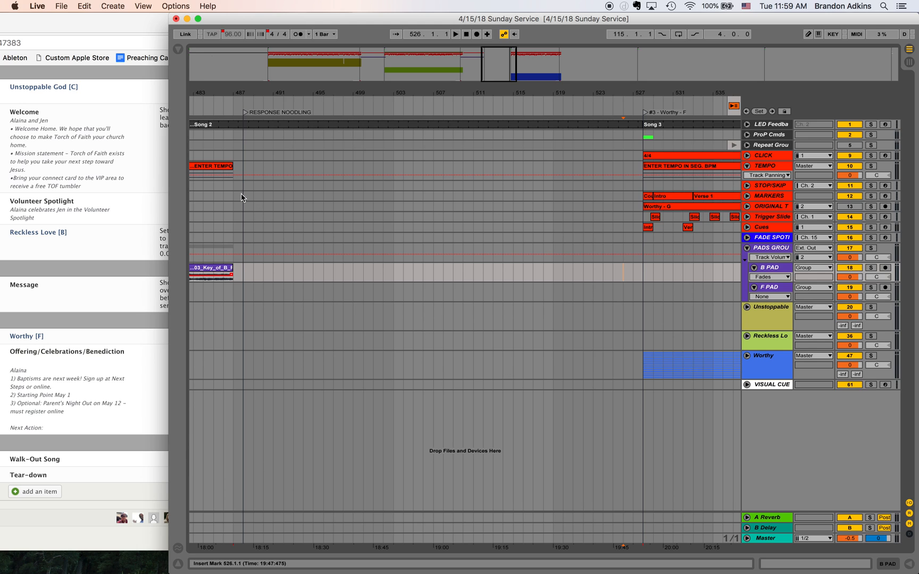
click(178, 49)
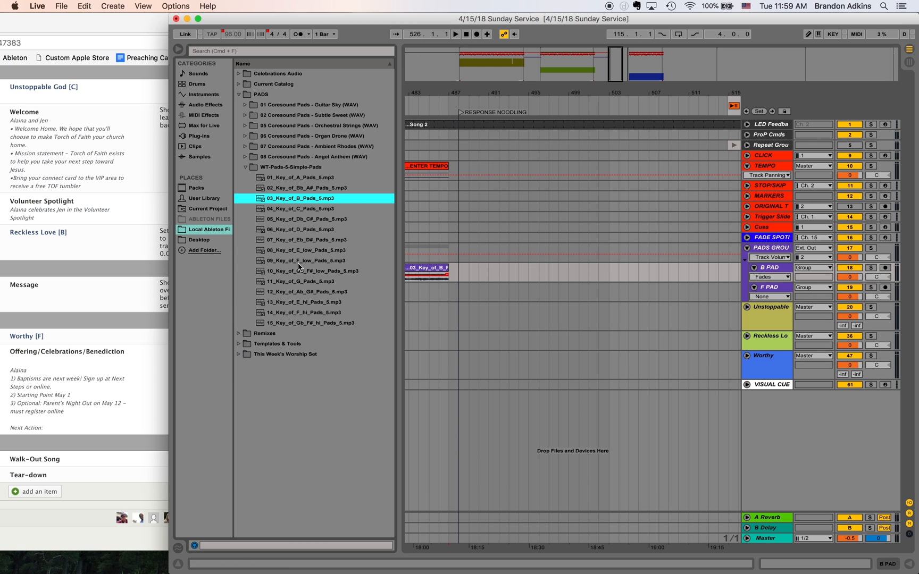
drag(299, 262, 461, 283)
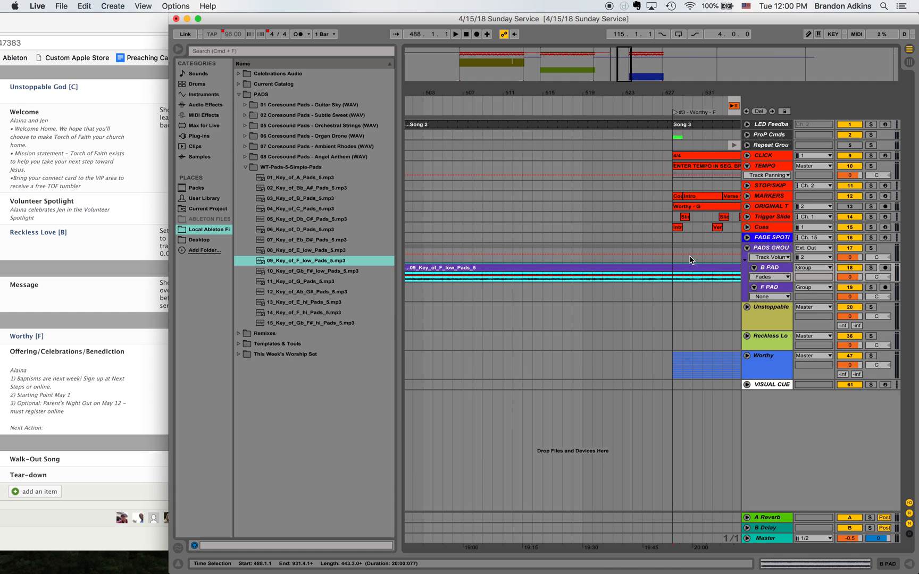
- Split the F low pad clip at 529.1.1, just after Worthy's start, and delete the part after the split
scroll(689, 280, right, 3)
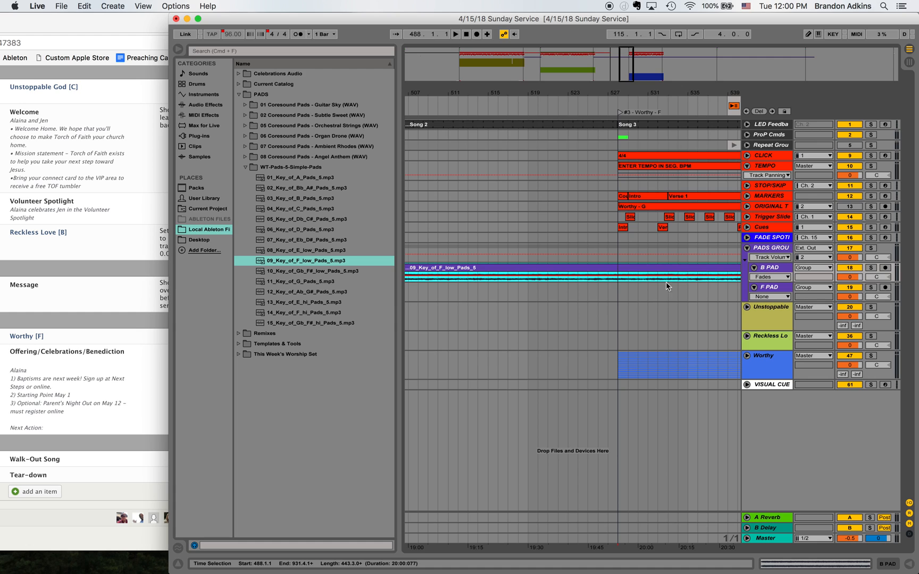
click(627, 279)
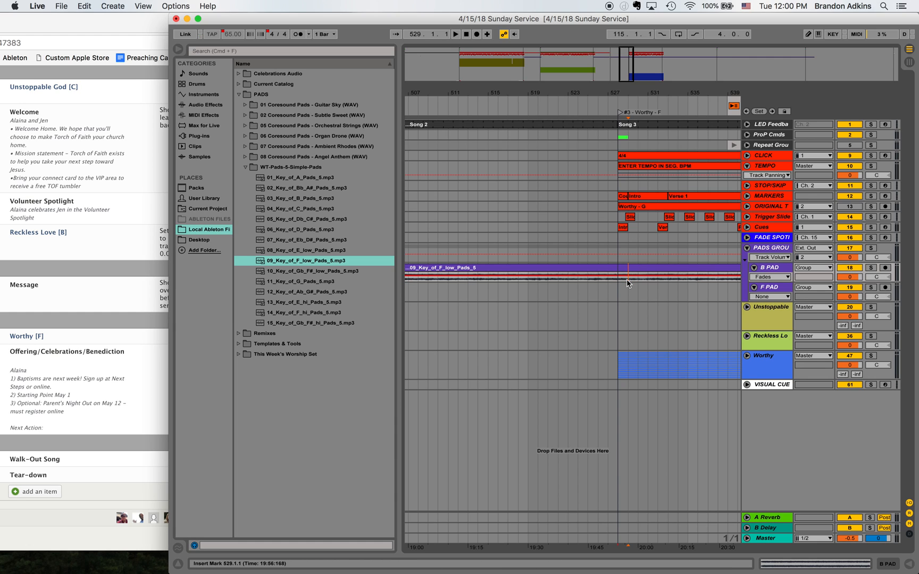
key(super+e)
right_click(643, 271)
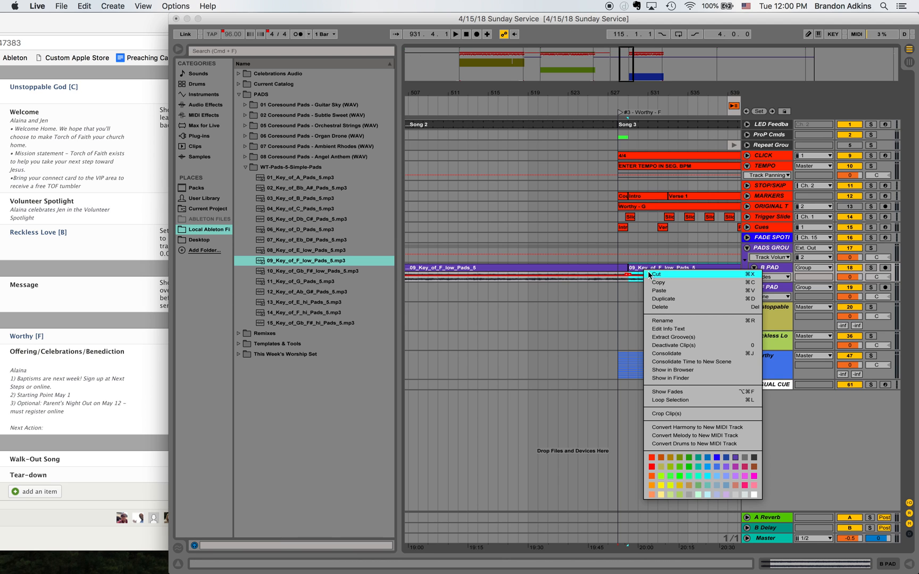
click(664, 311)
- Copy the opening tempo segment of Worthy from 528.1.1, paste it at 488.1.1 and extend it to Worthy's start
drag(627, 68, 620, 66)
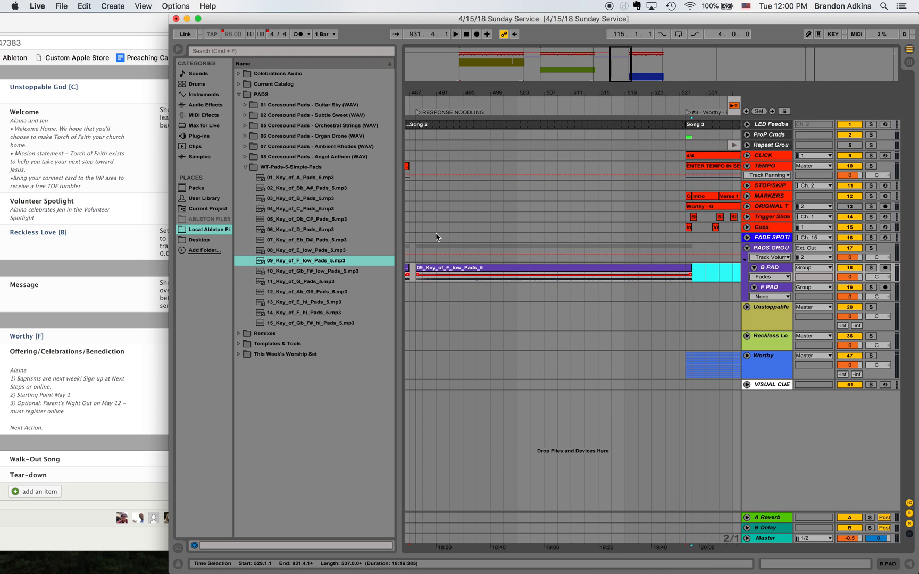
click(686, 169)
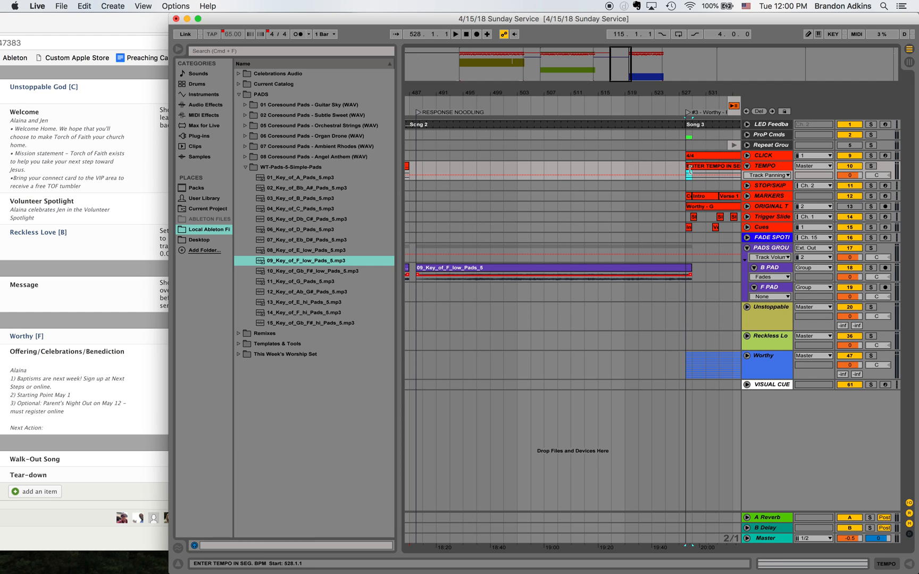
click(419, 169)
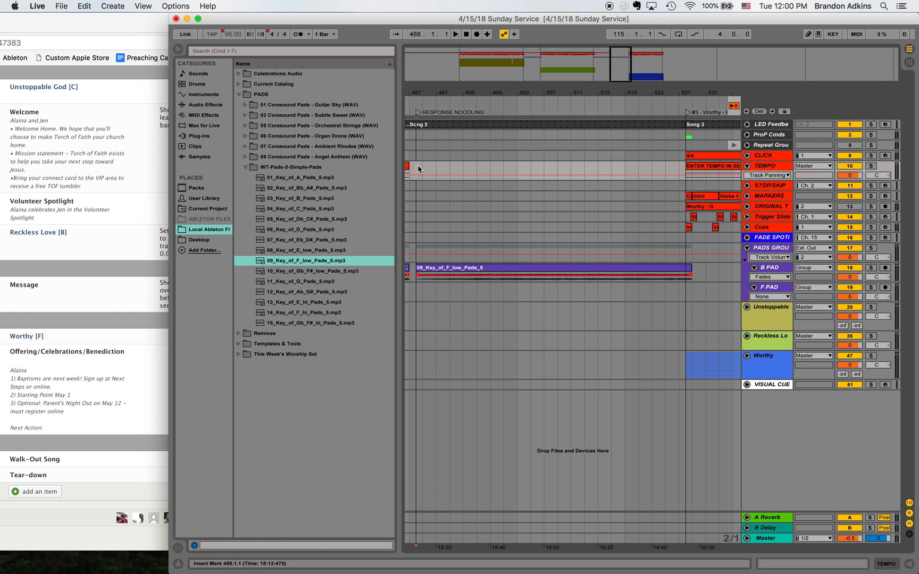
key(super+v)
drag(423, 167, 684, 177)
- Play from 527.1.1 to audition the F pad's transition into the start of Worthy
drag(626, 62, 629, 61)
drag(464, 269, 614, 274)
click(593, 281)
key(space)
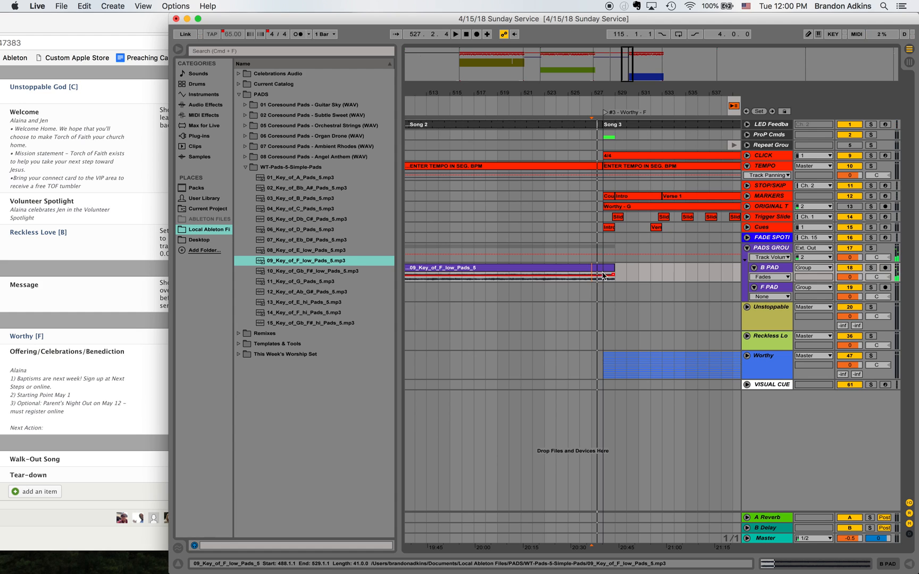
key(space)
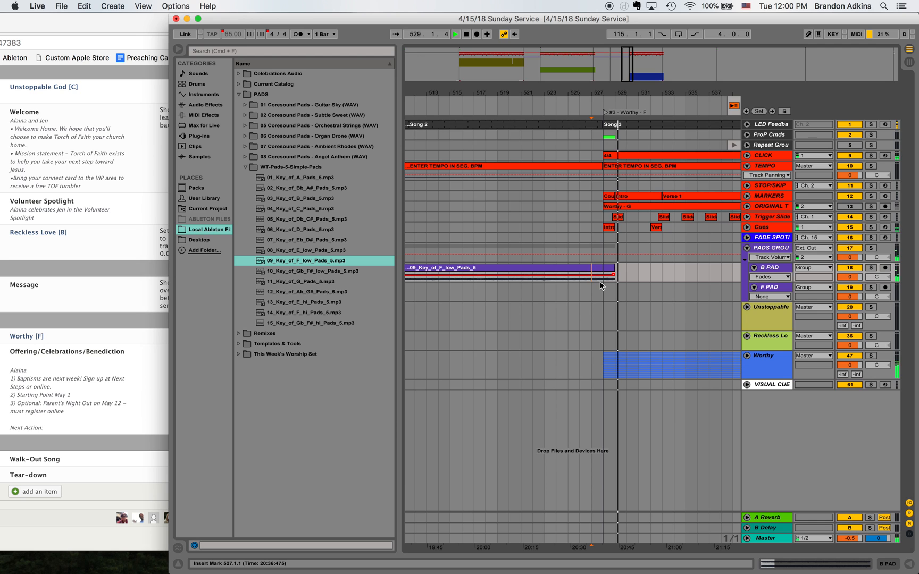
key(space)
- Extend the F pad clip's end to 529.3.1 and create a fade-out over its end starting at 528.3.1
drag(626, 56, 631, 58)
mouse_move(516, 269)
mouse_down()
mouse_move(529, 271)
mouse_move(507, 273)
mouse_up()
key(alt+super+f)
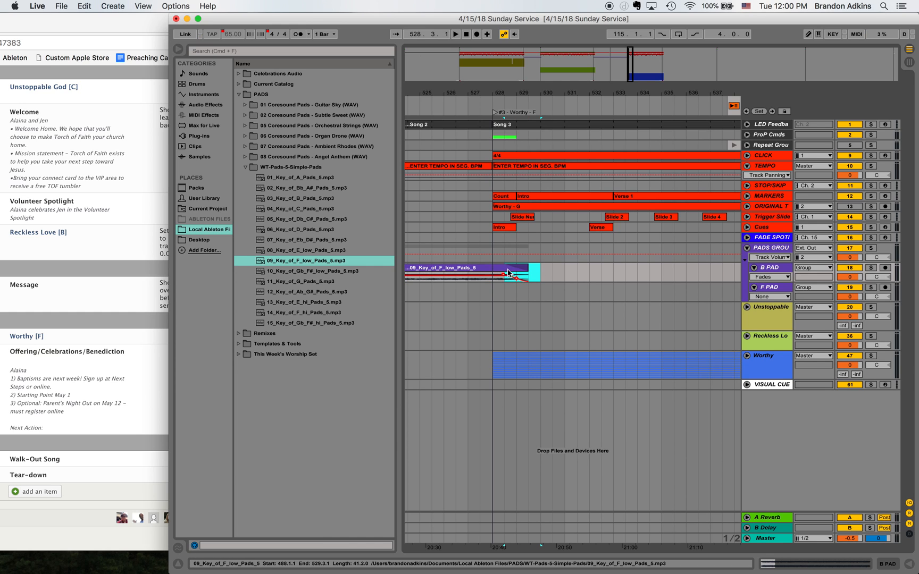
click(540, 275)
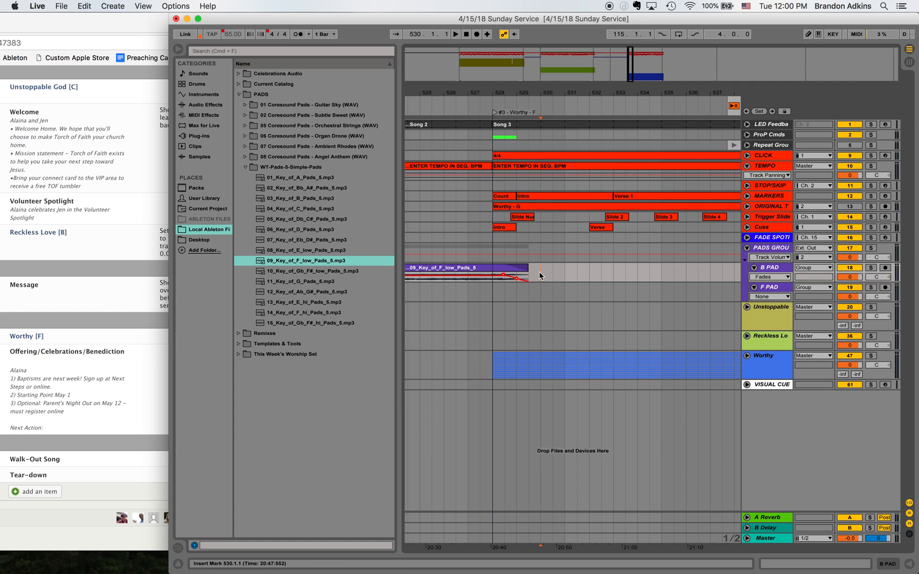
mouse_move(540, 275)
mouse_down()
mouse_move(508, 275)
mouse_move(520, 276)
mouse_up()
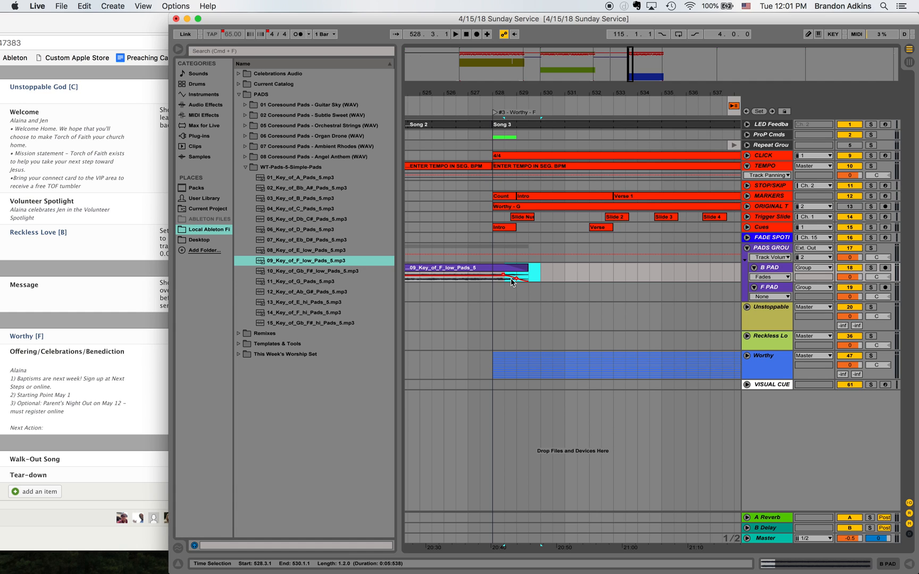
right_click(521, 279)
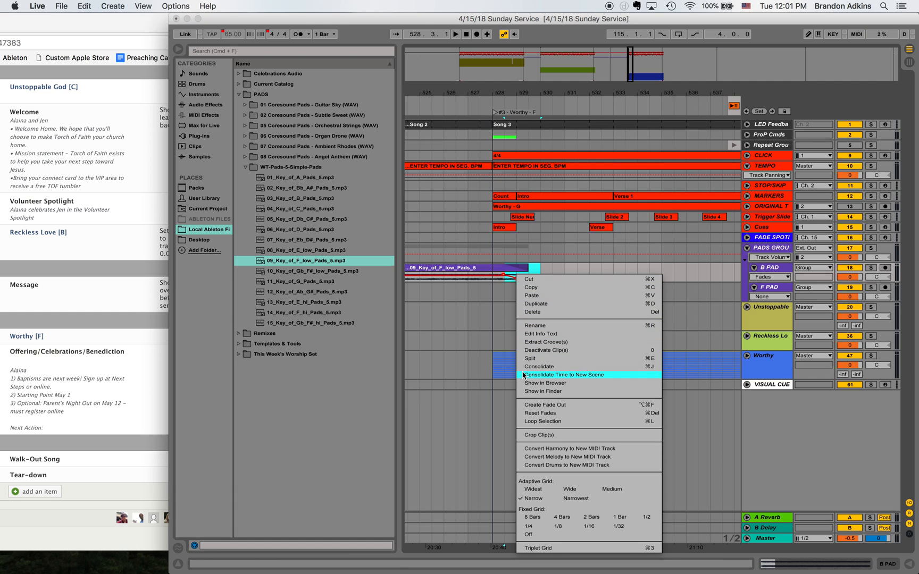
click(544, 406)
- Play from Worthy's start at 528.1.1 to audition the F pad's fade-out
click(494, 284)
key(space)
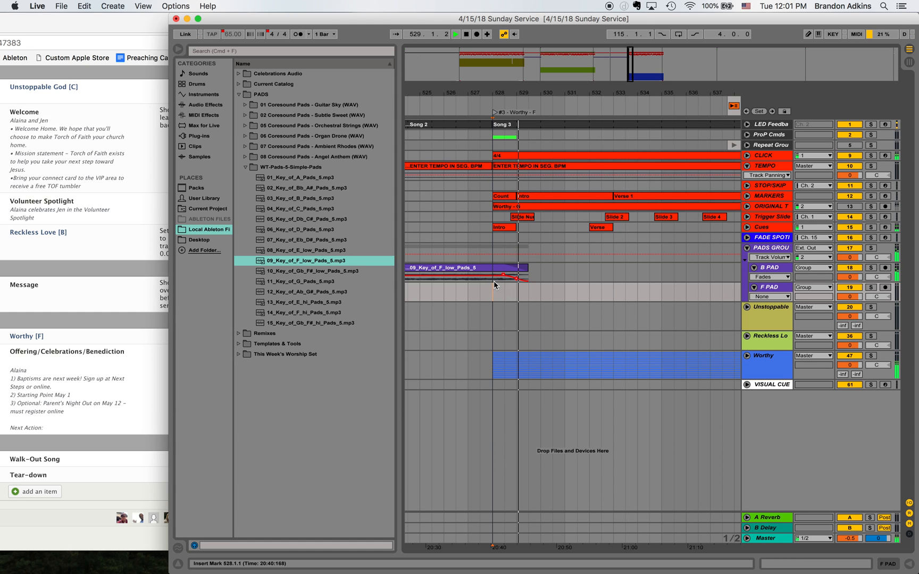
key(space)
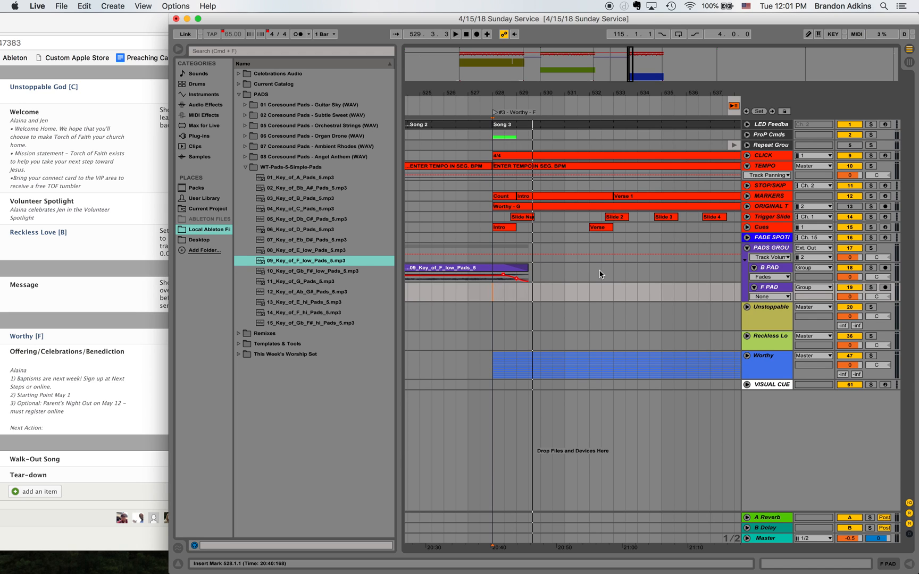
- Hide the file browser and return to the B pad section between the WELCOME locator and Reckless Love
mouse_move(534, 70)
mouse_down()
mouse_move(531, 52)
mouse_move(531, 70)
mouse_up()
scroll(537, 270, right, 10)
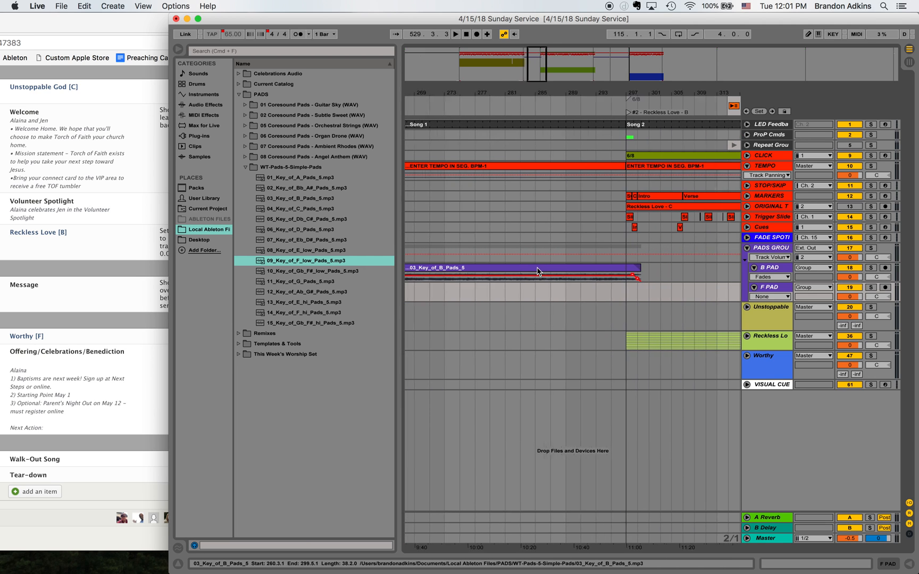
click(178, 50)
scroll(371, 250, left, 10)
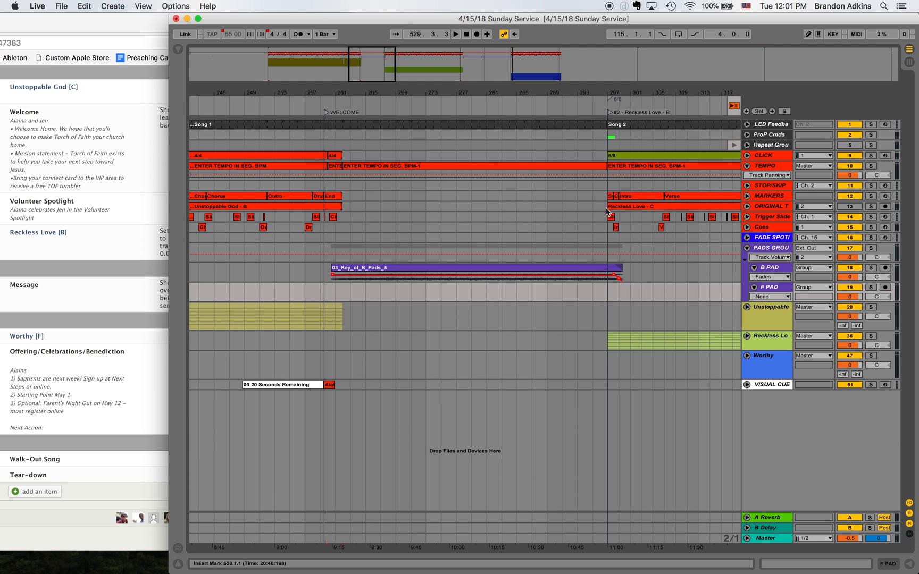
- Unfold the Repeat Group at the Locator Clips section and select the Previous Locator clip on the Rep. CMD track
drag(373, 56, 374, 81)
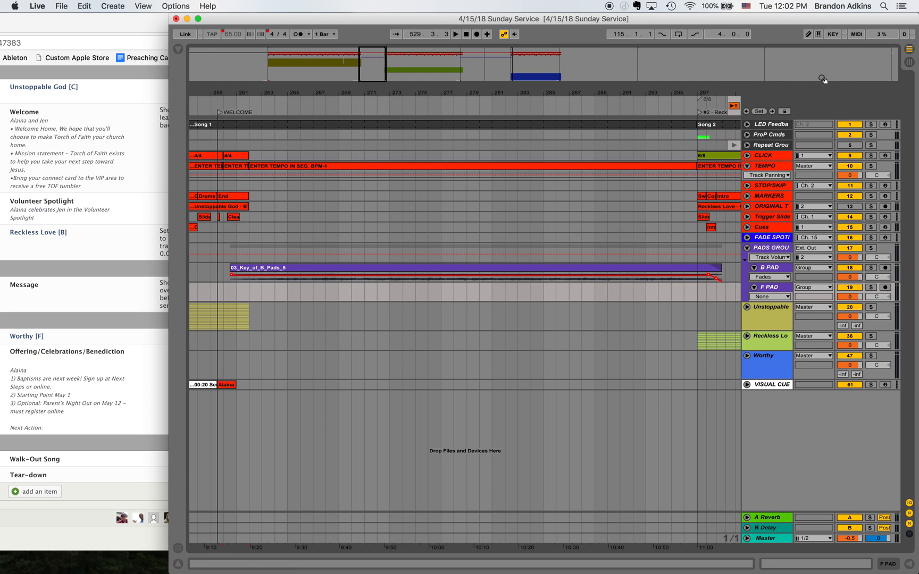
click(893, 63)
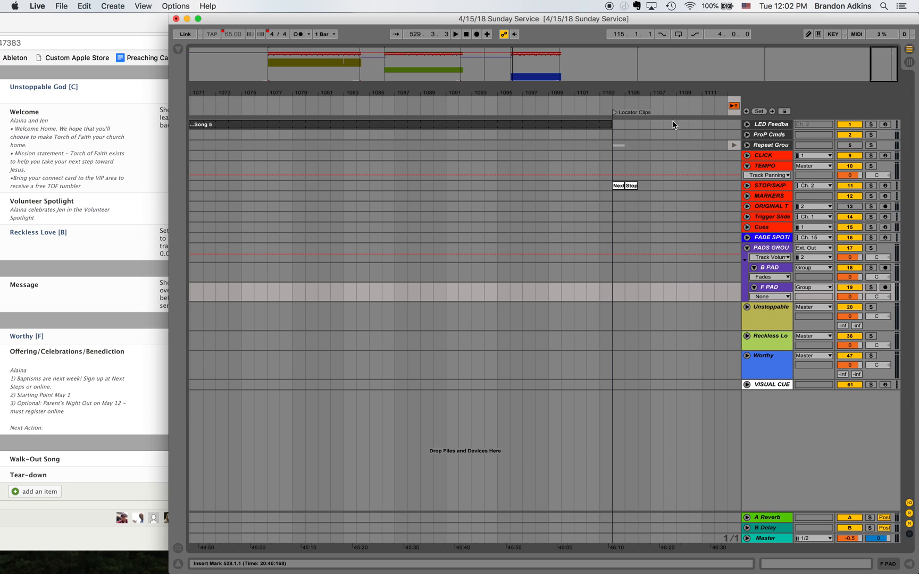
click(747, 145)
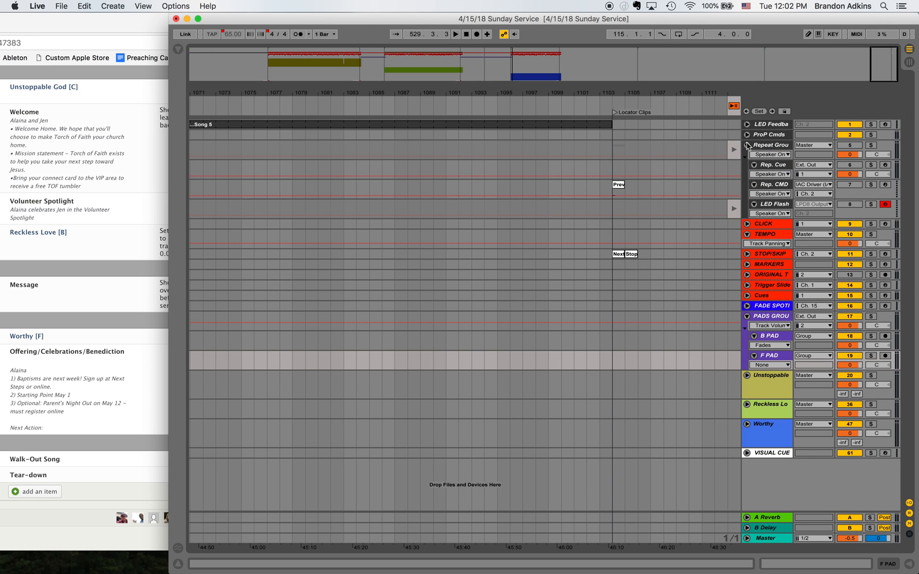
drag(894, 56, 895, 90)
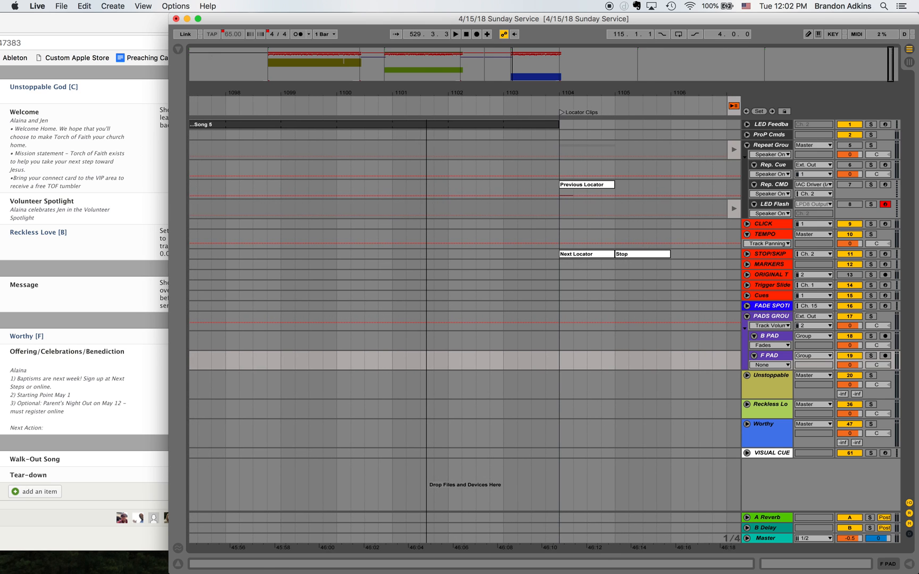
click(595, 187)
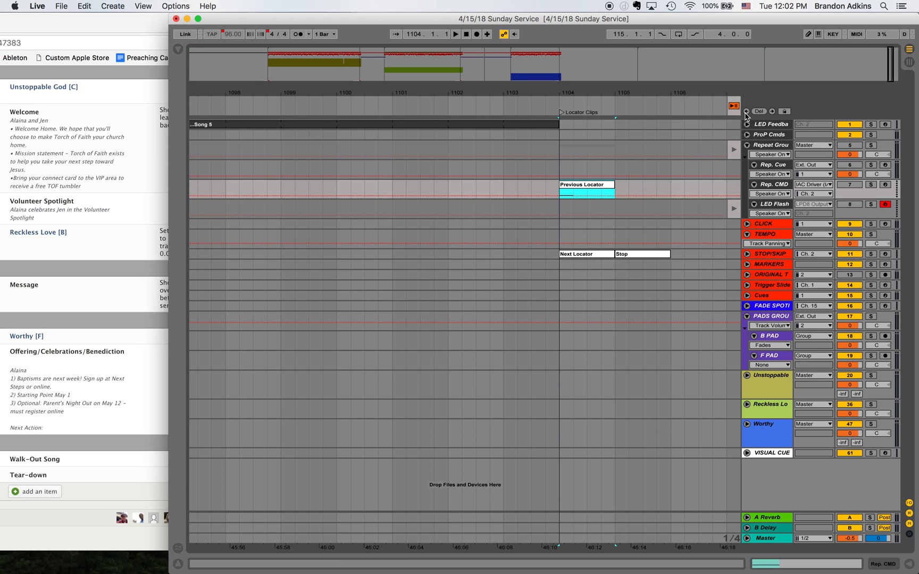
- Jump backward one locator at a time from Locator Clips at 1104.1.1 to the WELCOME locator
click(559, 209)
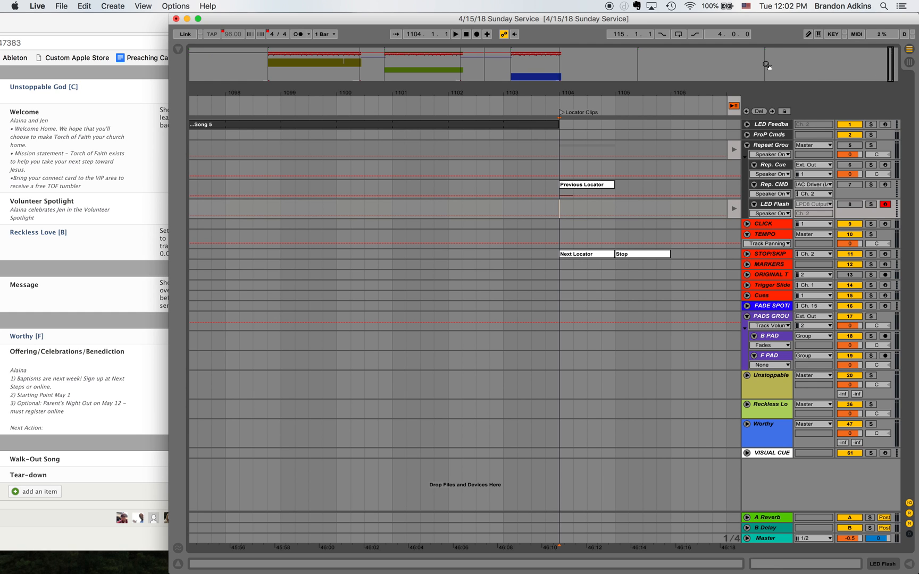
click(747, 112)
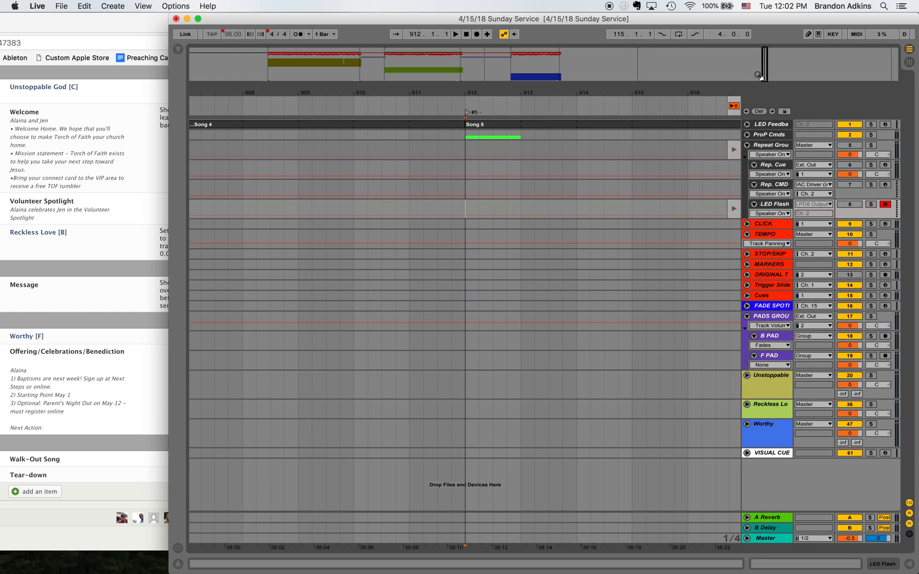
click(747, 111)
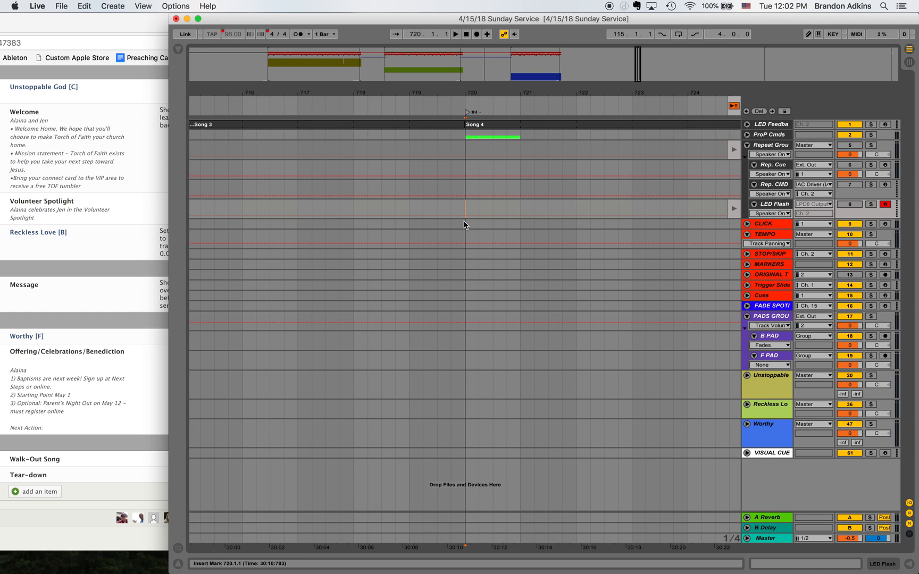
click(747, 111)
click(747, 112)
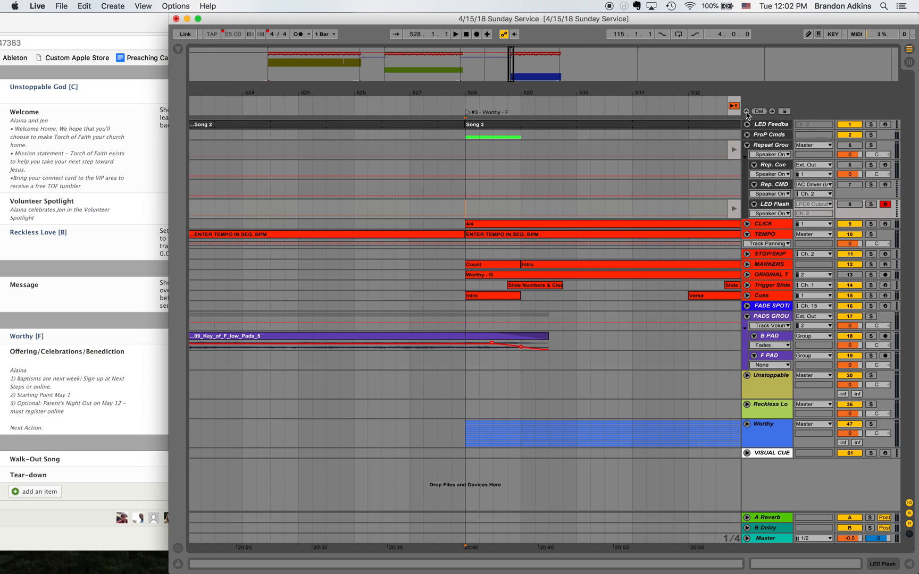
click(747, 112)
click(746, 112)
click(746, 112)
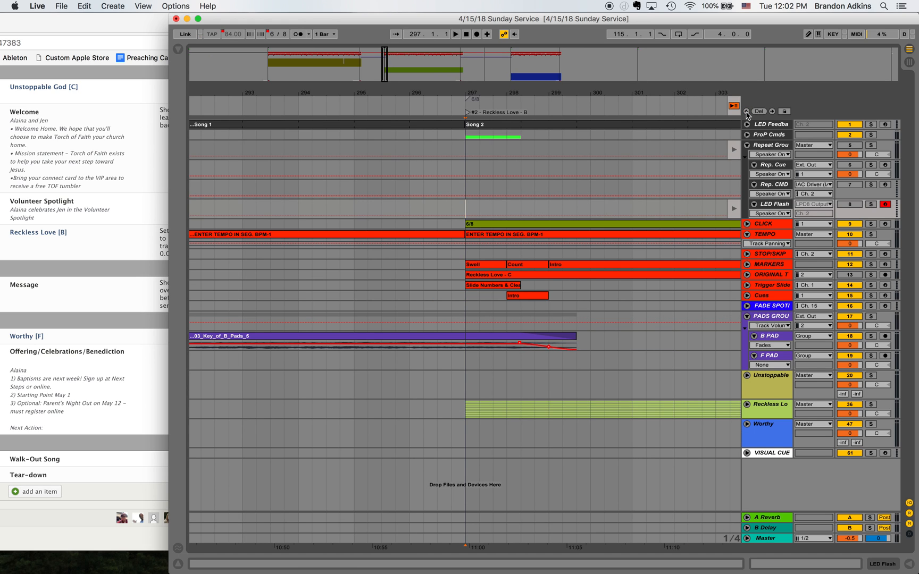
click(746, 112)
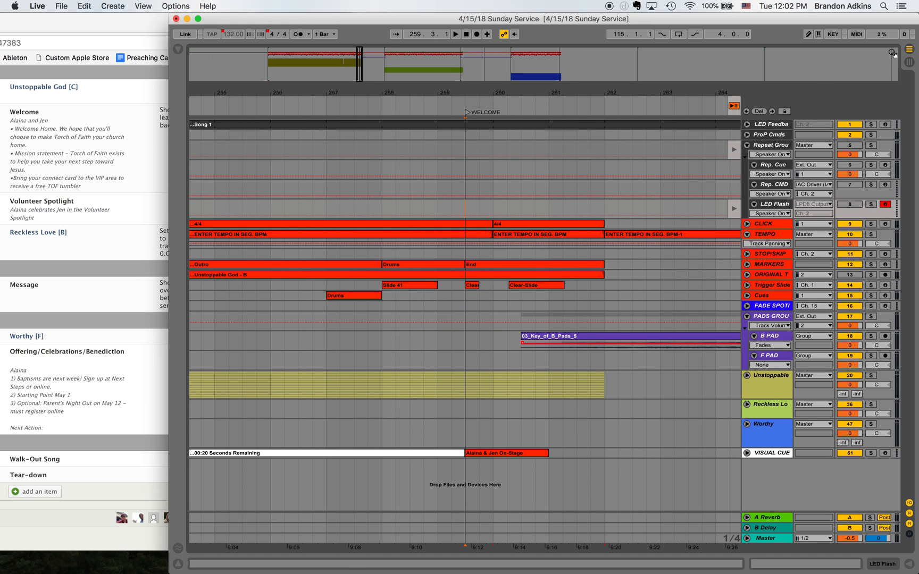
- Copy the Previous Locator clip from the Locator Clips section to the STOP/SKIP track at 296.1.1, just before Reckless Love
click(889, 56)
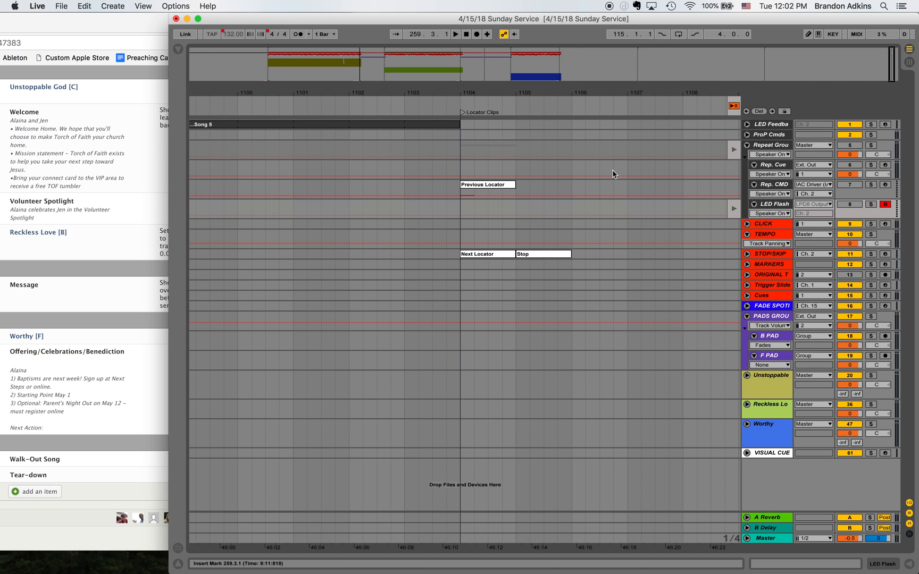
click(490, 190)
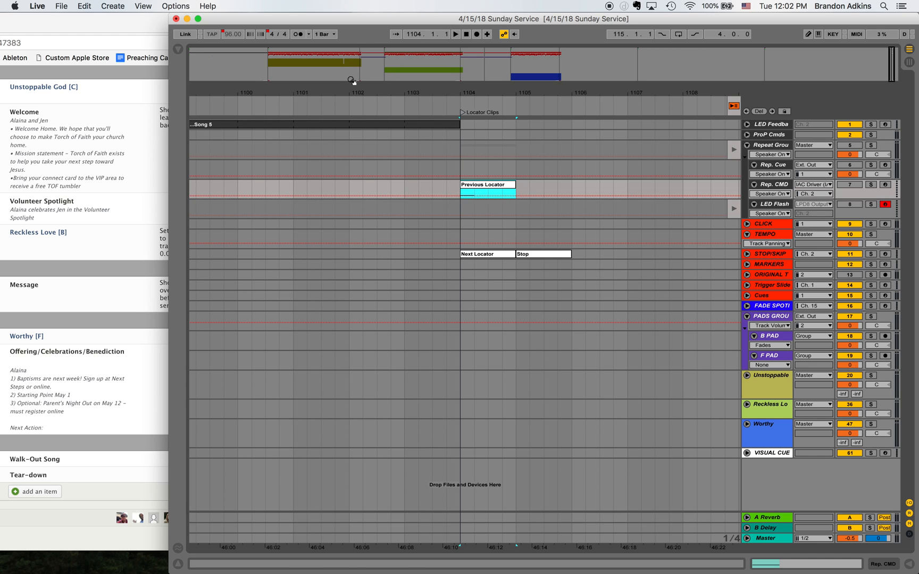
click(384, 62)
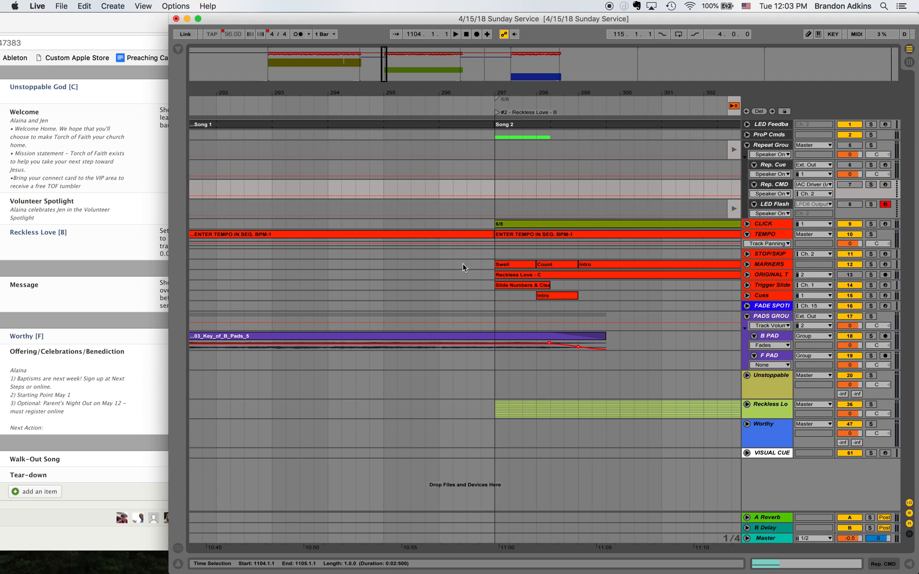
click(442, 254)
key(super+v)
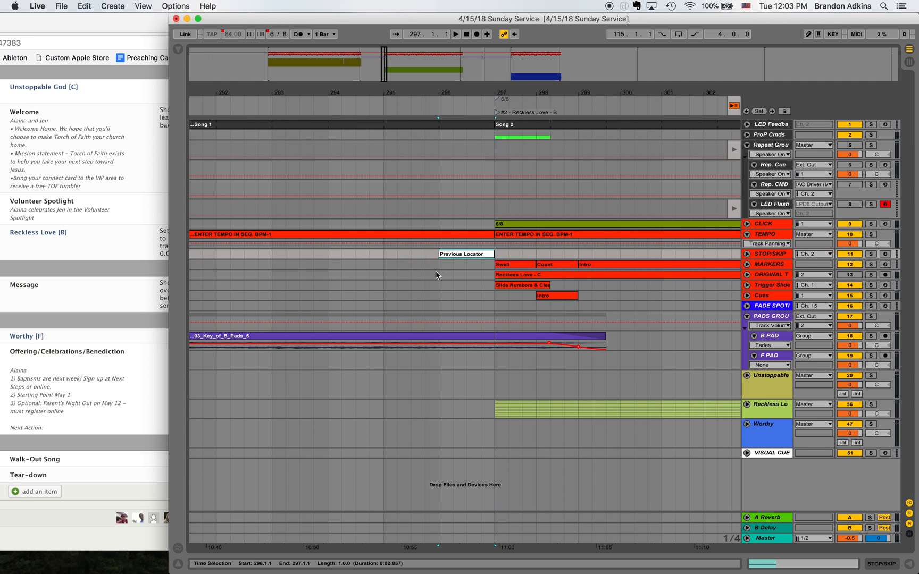
- Play from 295.1.1 through the Previous Locator clip to test its automatic jump back to WELCOME
key(minus)
key(minus)
key(minus)
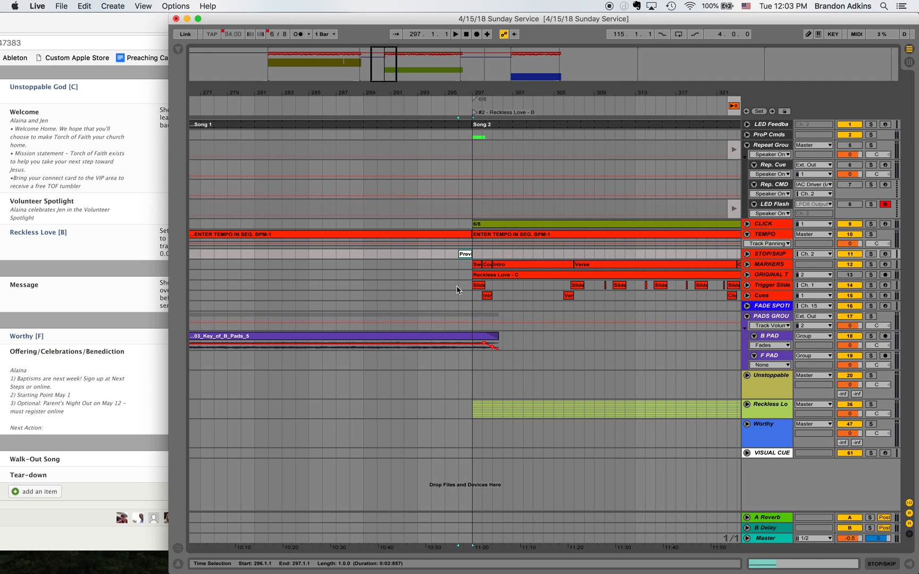
scroll(457, 285, left, 5)
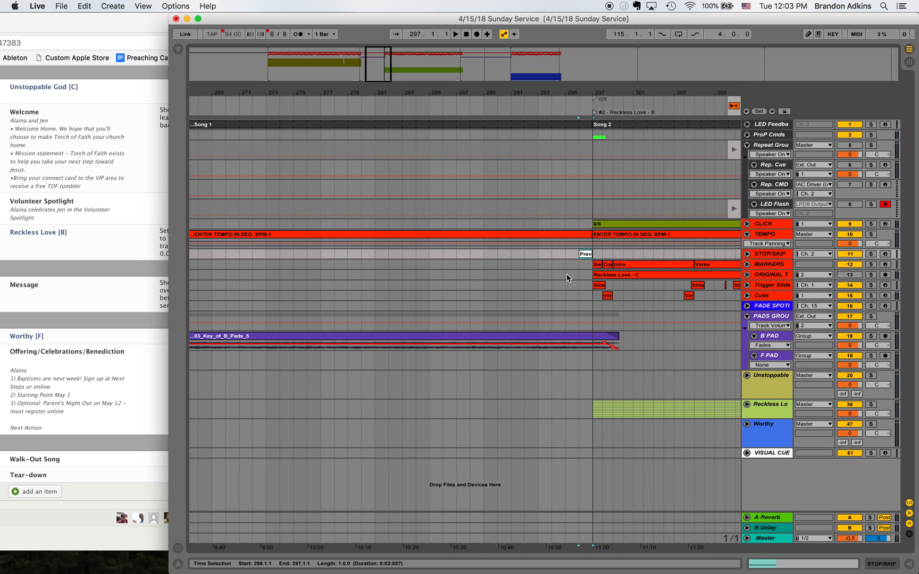
scroll(564, 277, left, 7)
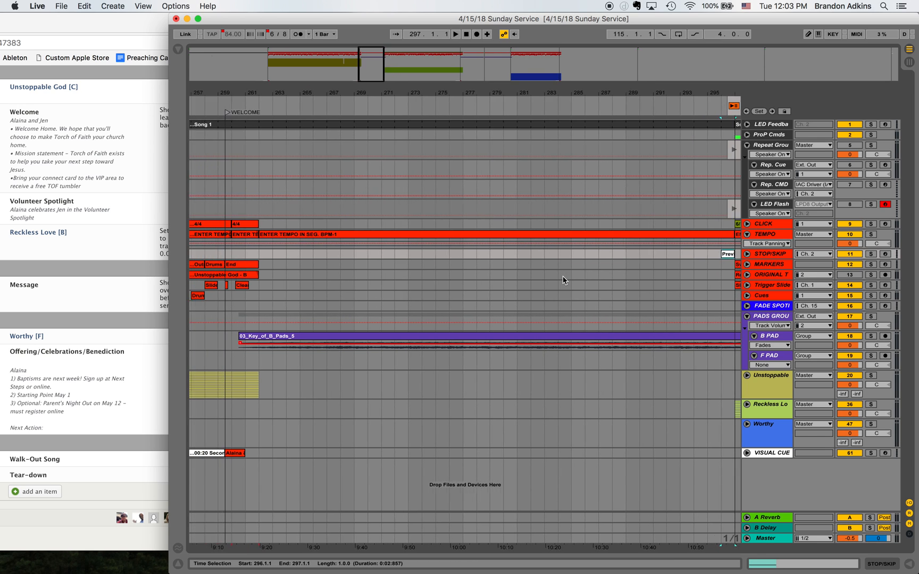
scroll(563, 275, left, 3)
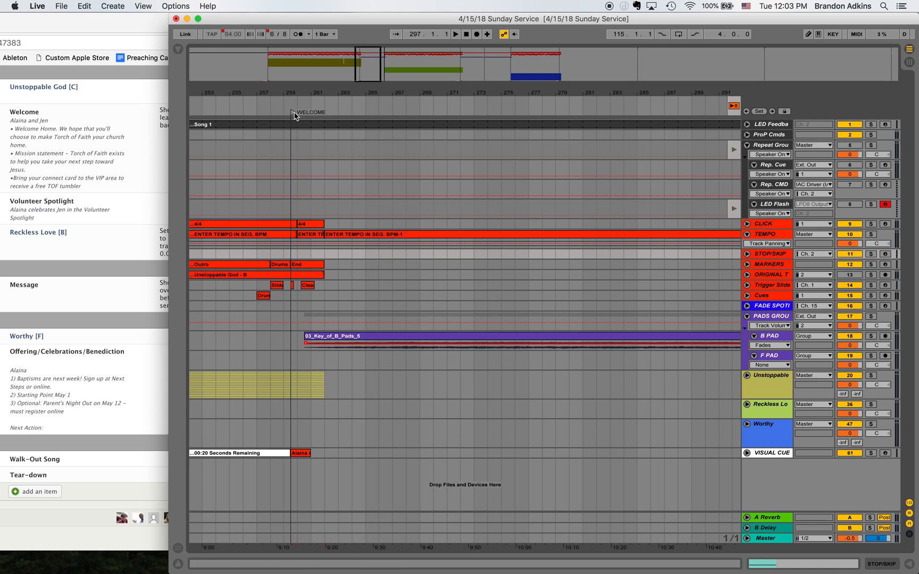
scroll(546, 261, right, 9)
click(554, 265)
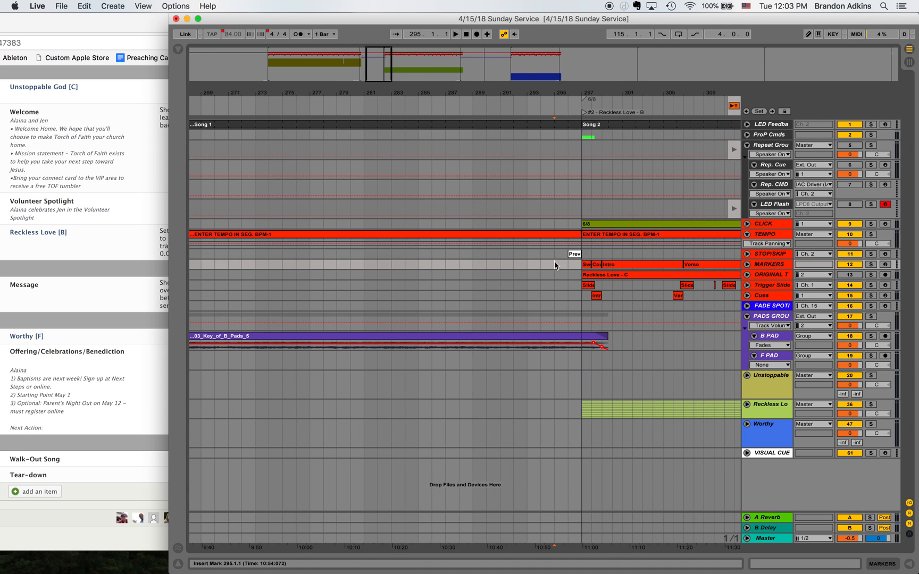
key(minus)
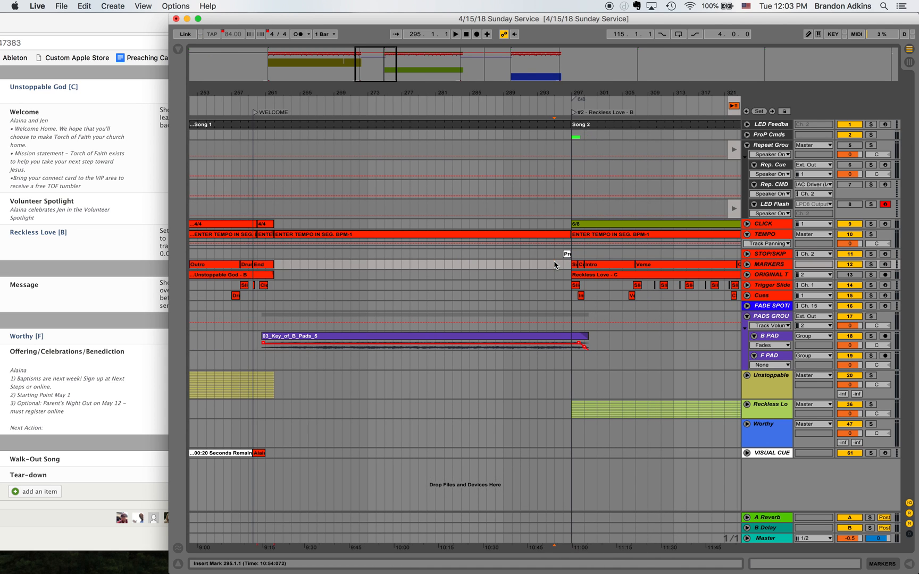
key(space)
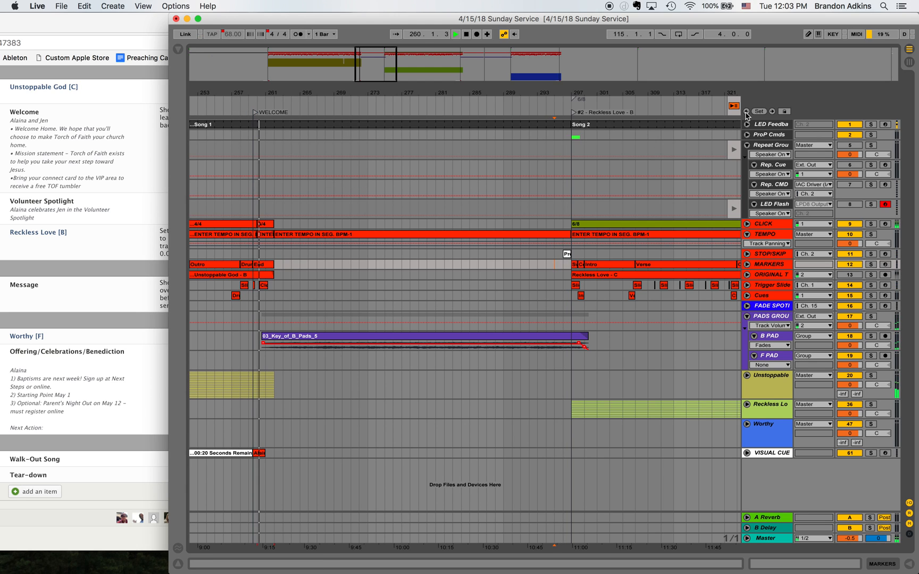
key(space)
key(space)
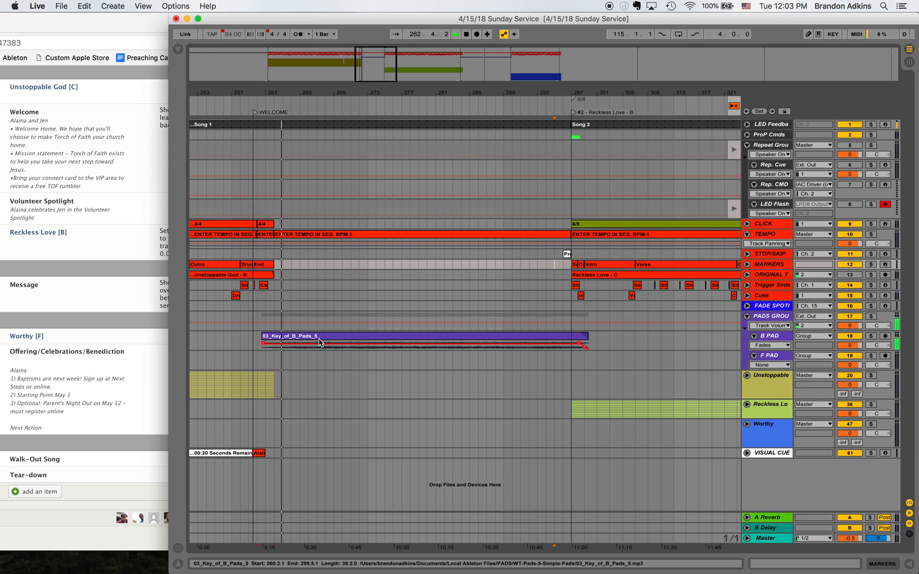
key(space)
- Add a locator at 273.1.1 within the B pad section and name it AUTO REPEAT
click(368, 270)
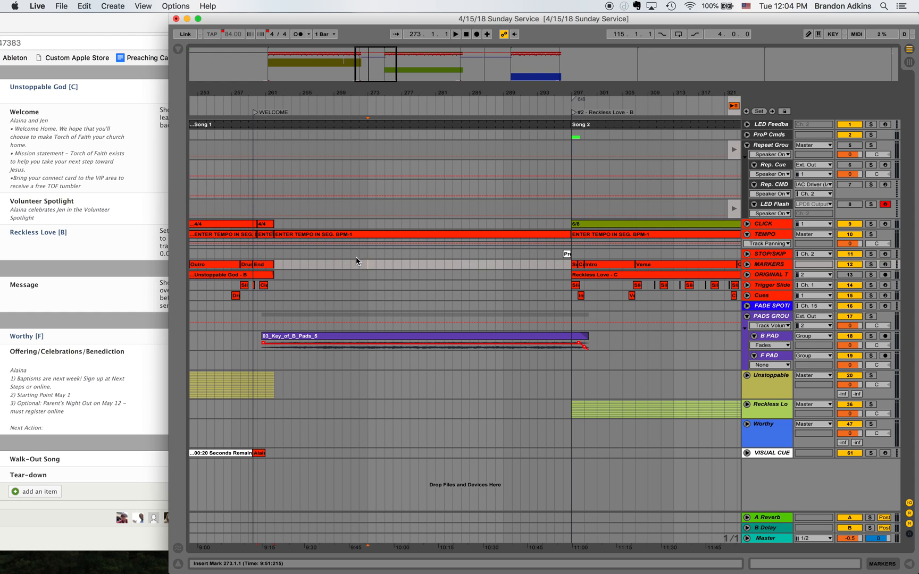
click(759, 111)
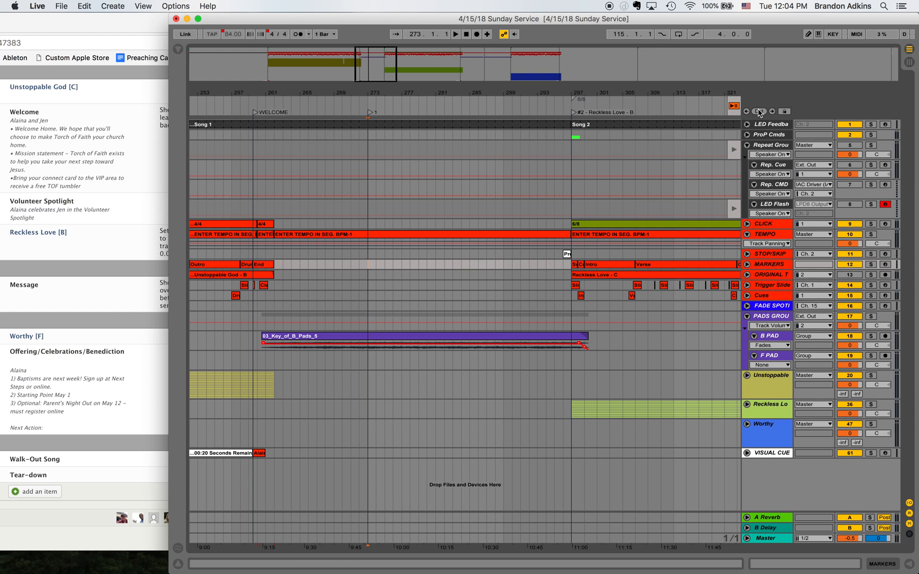
right_click(373, 113)
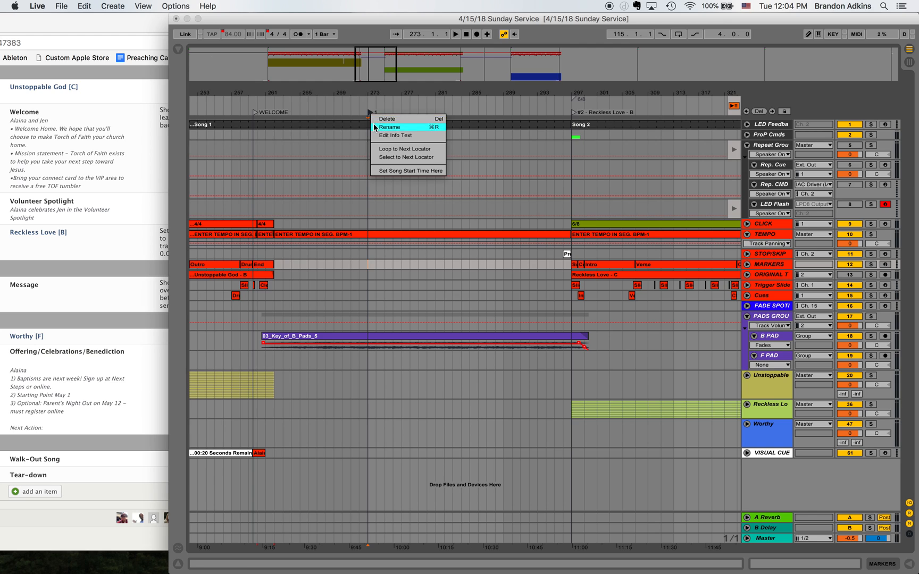
click(373, 123)
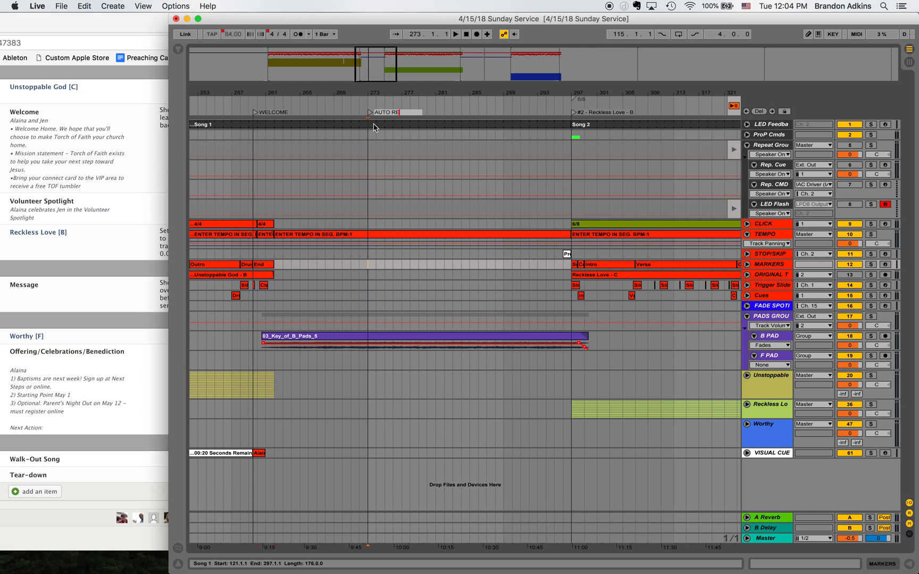
text(AUTO REPEAT)
key(Return)
- Test the pad repeat by playing from 295.1.1, and move the AUTO REPEAT locator to bar 277
click(555, 269)
key(space)
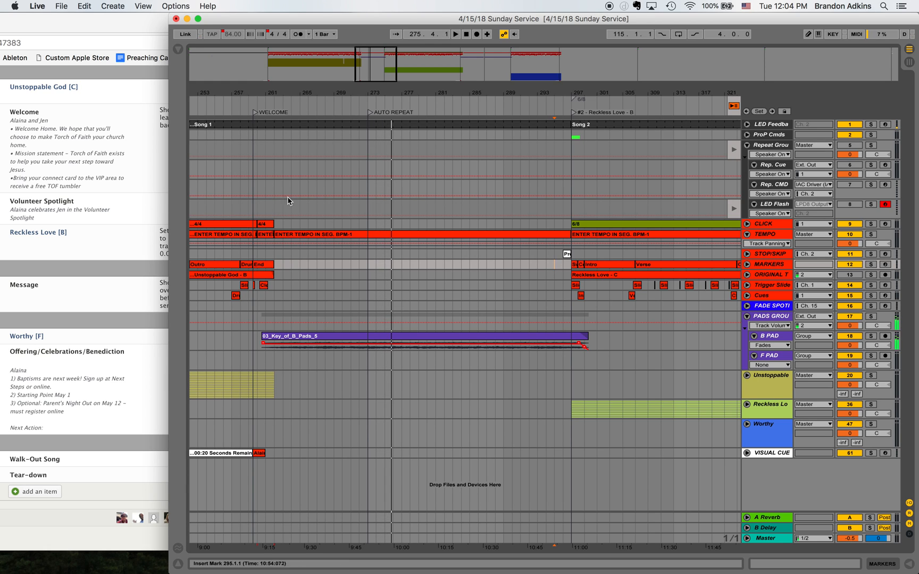
drag(370, 113, 395, 113)
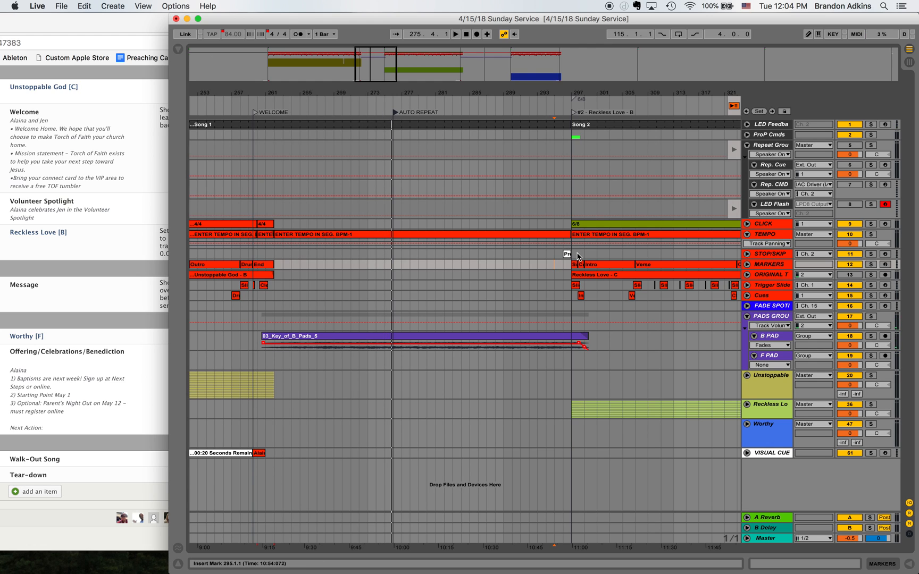
key(space)
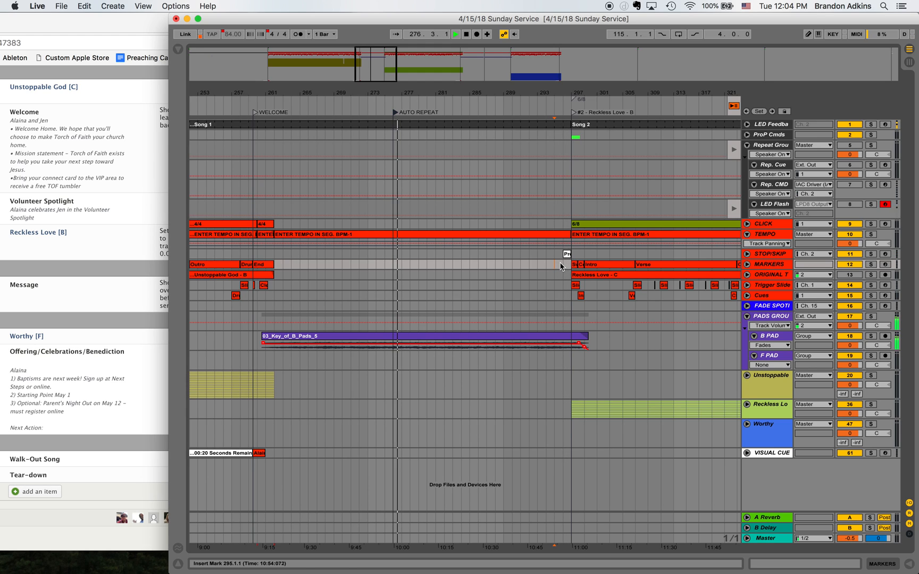
drag(397, 115, 403, 116)
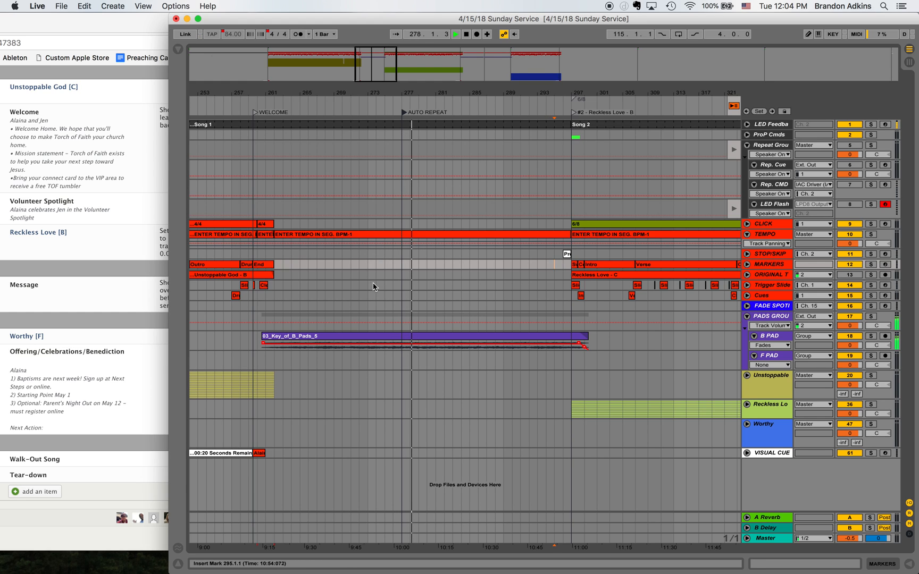
key(space)
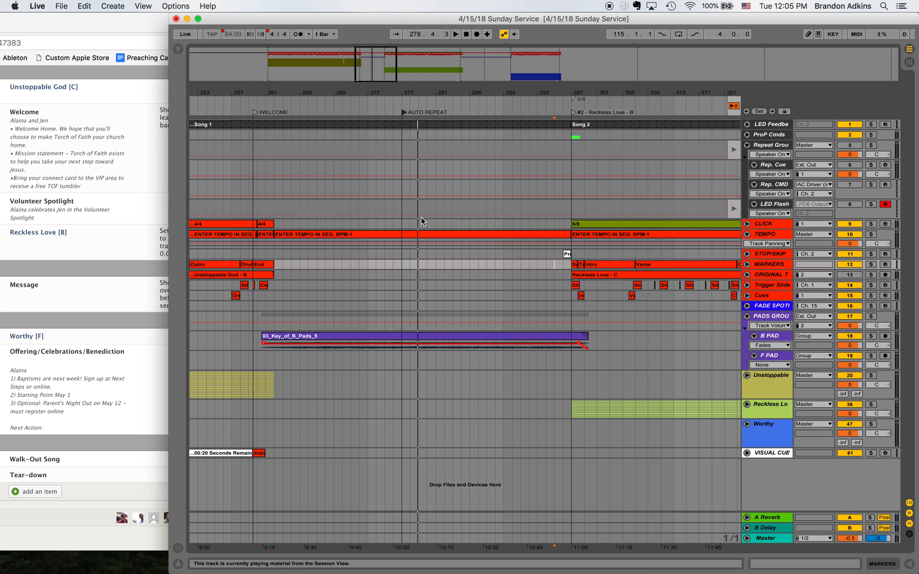
- Play from 295.1.1 and into Reckless Love to audition the exit from the repeating B pad
key(space)
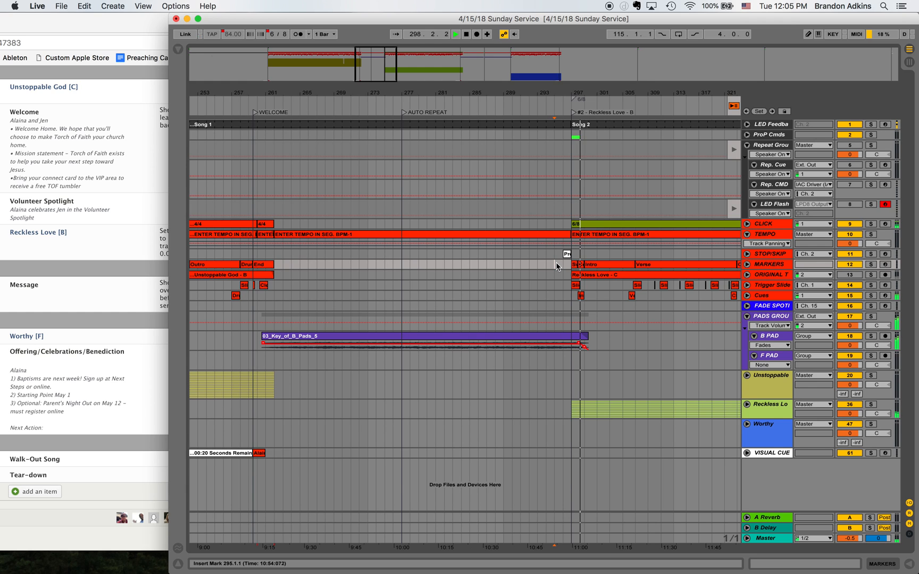
key(space)
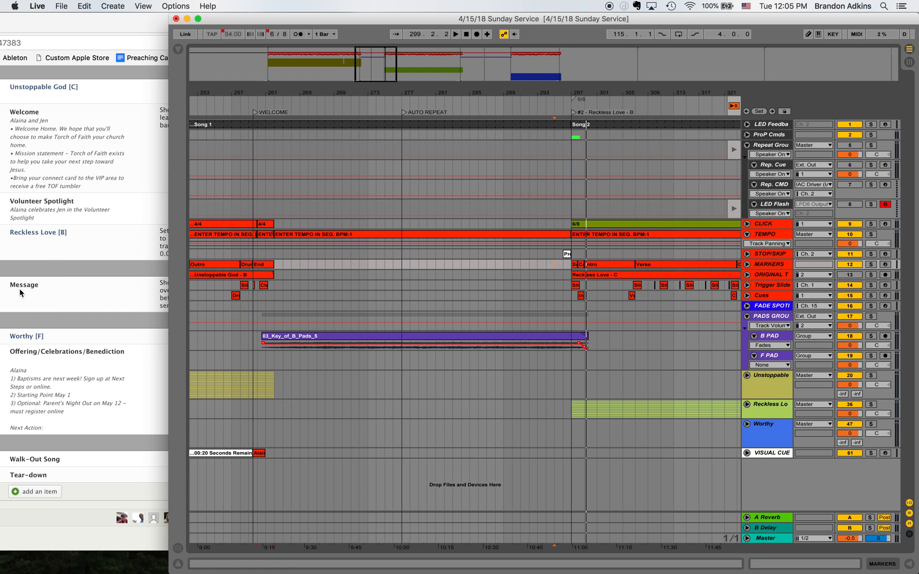
- Copy the Previous Locator clip from the Locator Clips section at bar 1104
click(471, 61)
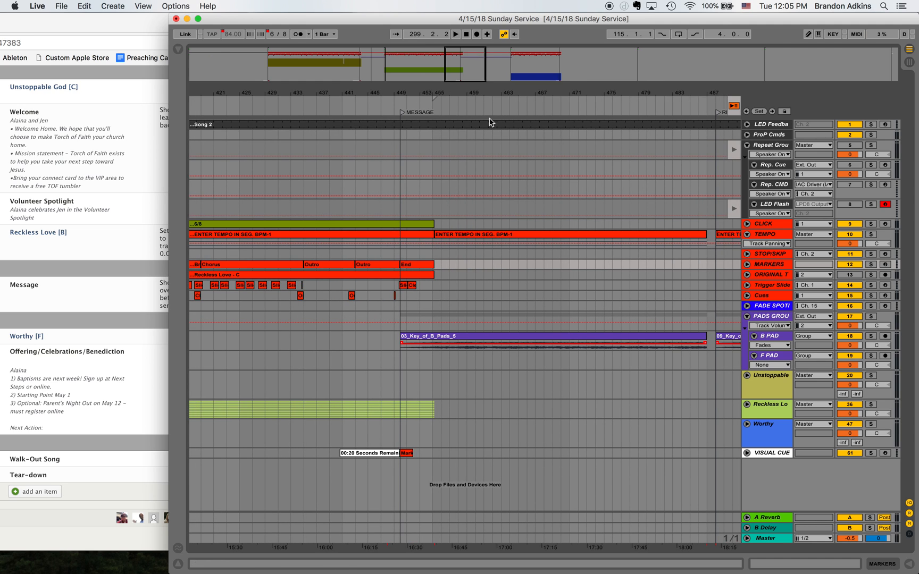
scroll(589, 325, right, 10)
scroll(590, 325, right, 6)
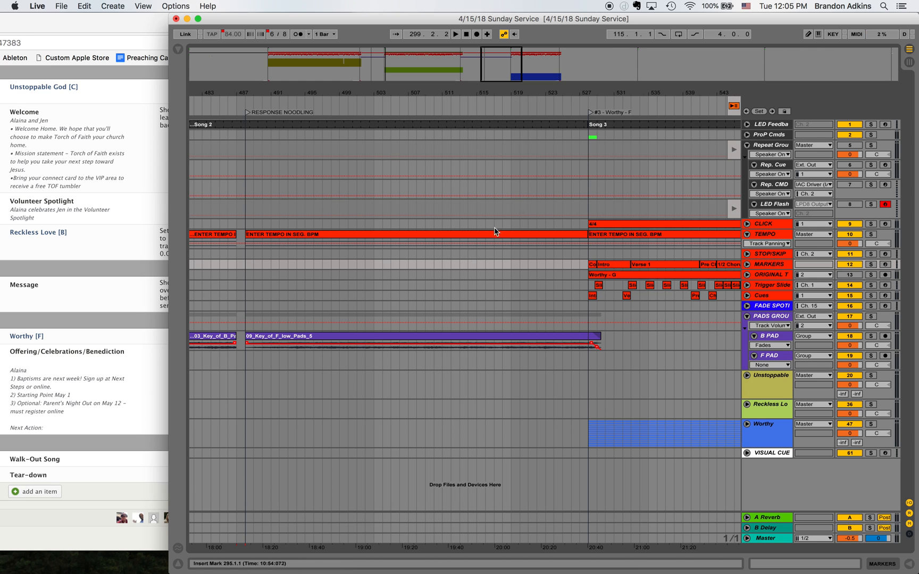
scroll(394, 261, left, 12)
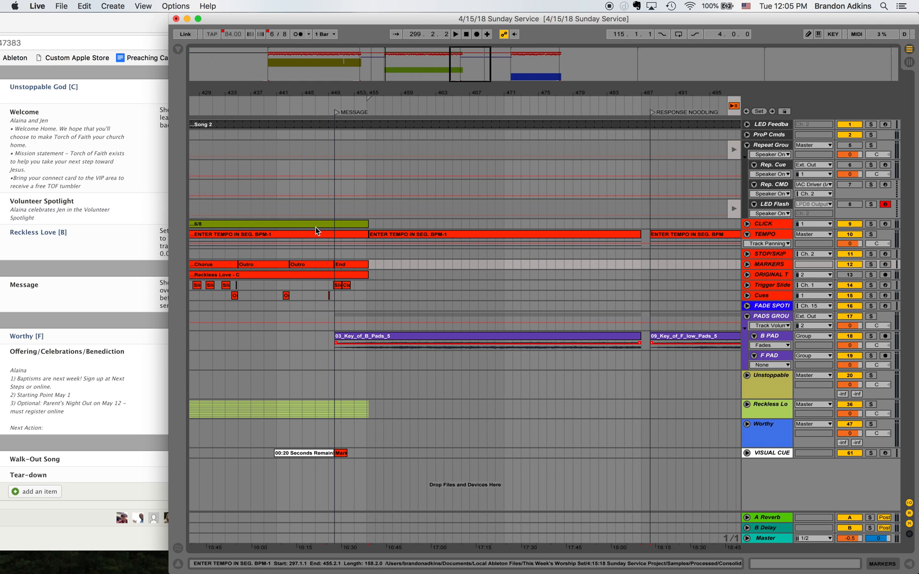
drag(466, 55, 466, 61)
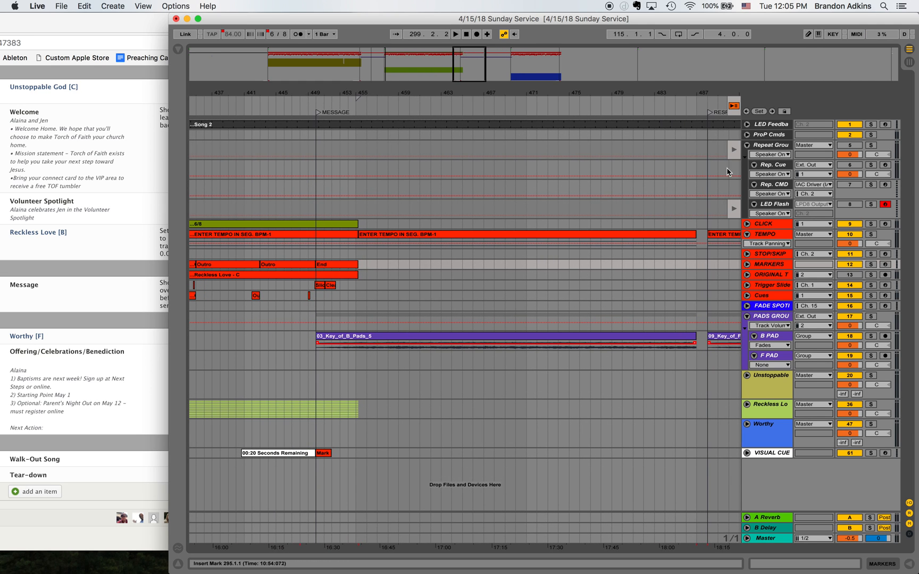
click(869, 77)
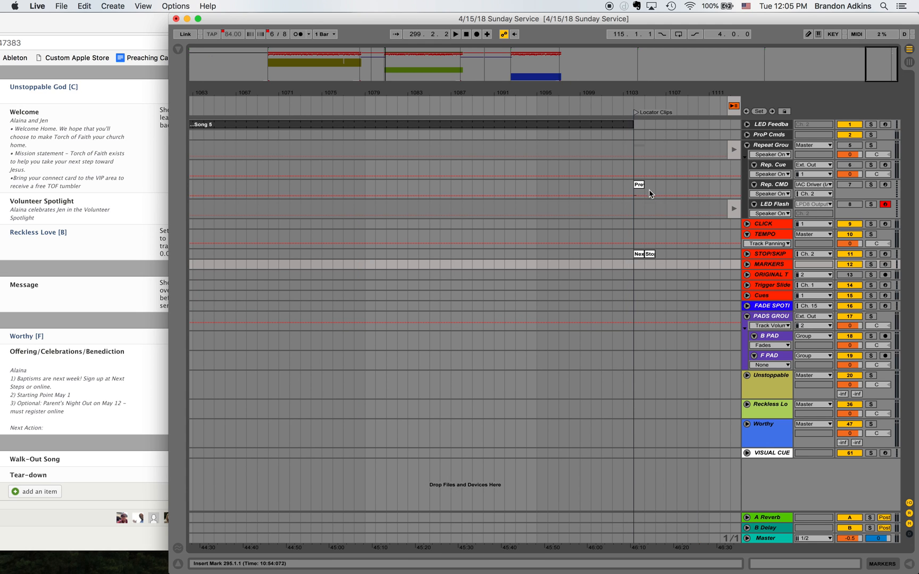
drag(891, 64, 885, 76)
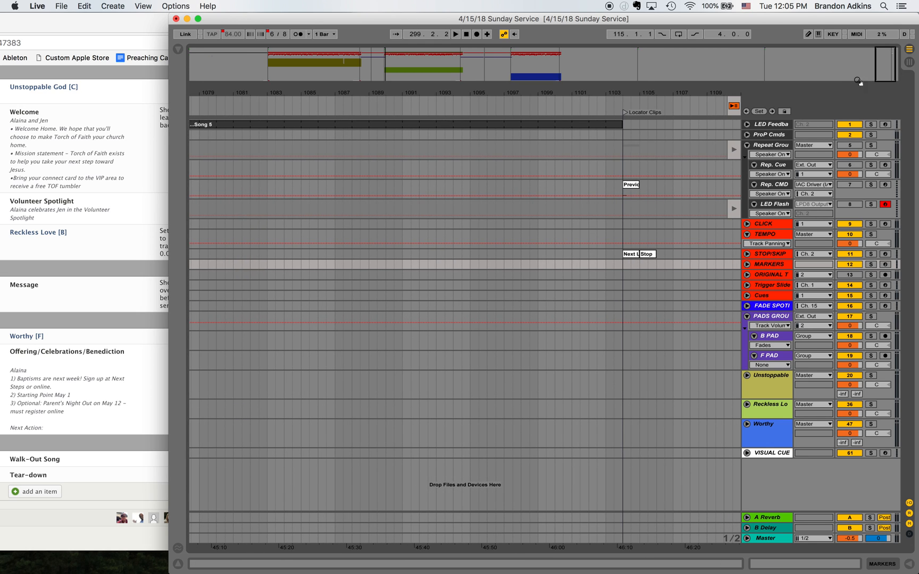
click(635, 184)
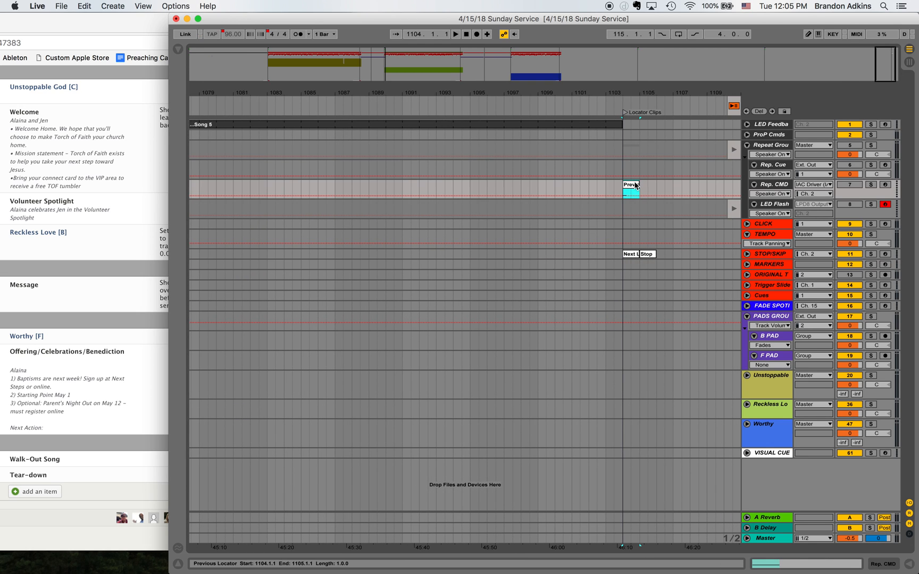
- Paste the Previous Locator clip on the STOP/SKIP track at 486.1.1, ending flush with the message's B pad
click(483, 63)
scroll(420, 337, left, 5)
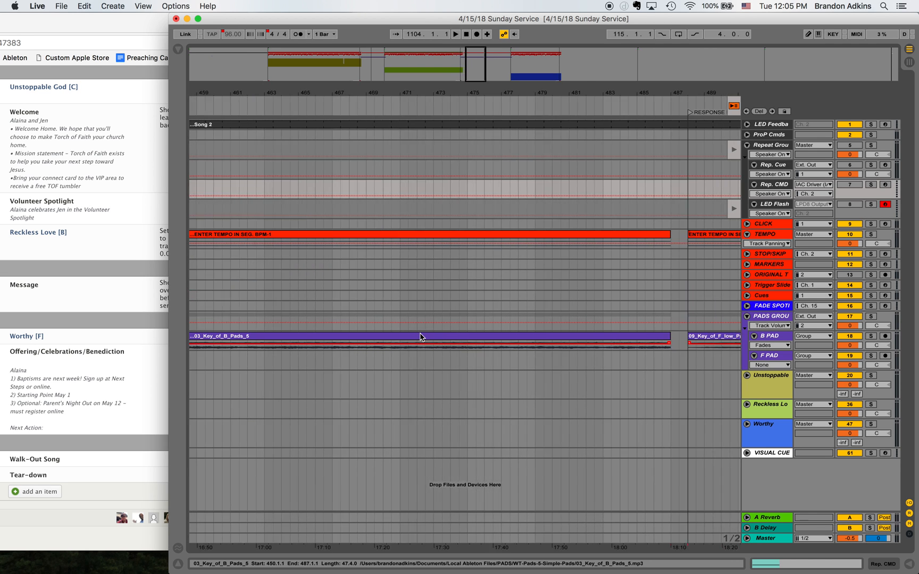
scroll(417, 336, left, 5)
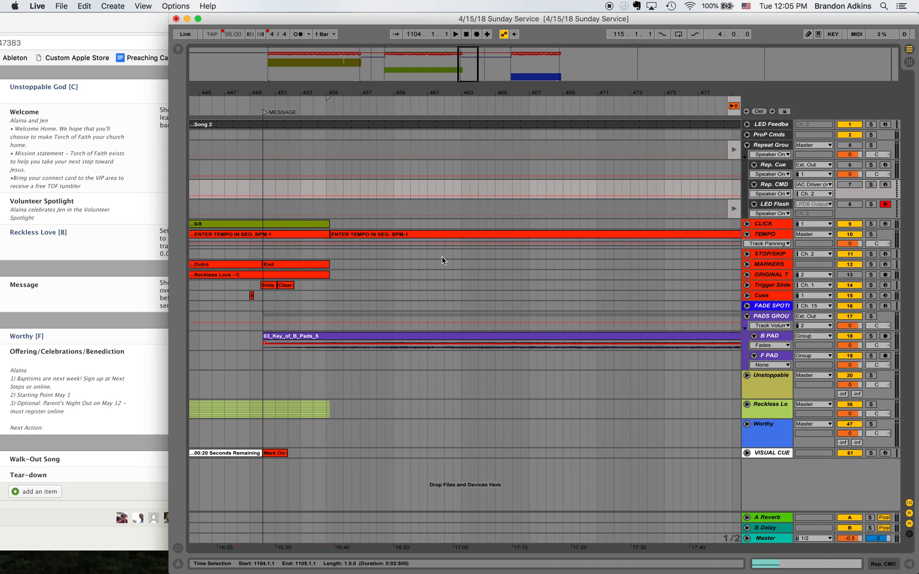
scroll(534, 384, right, 7)
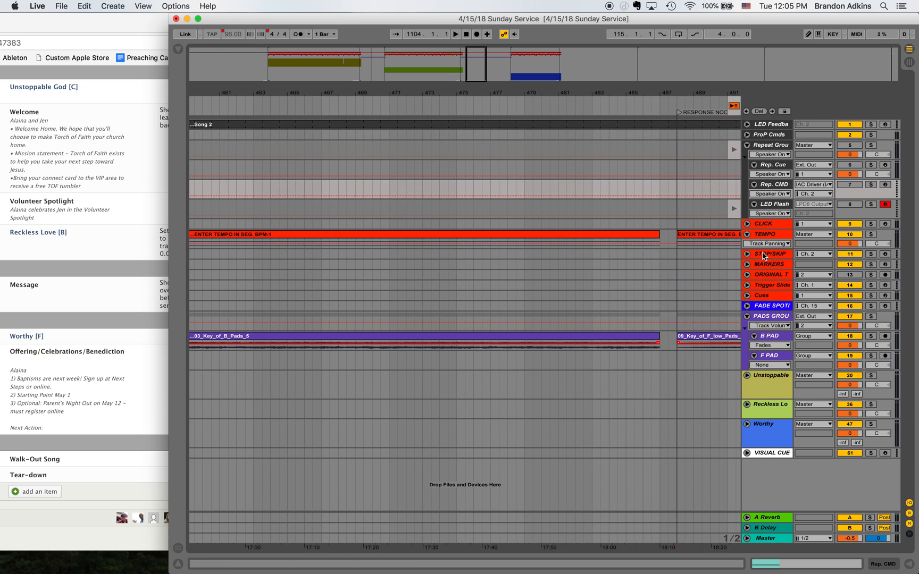
click(645, 255)
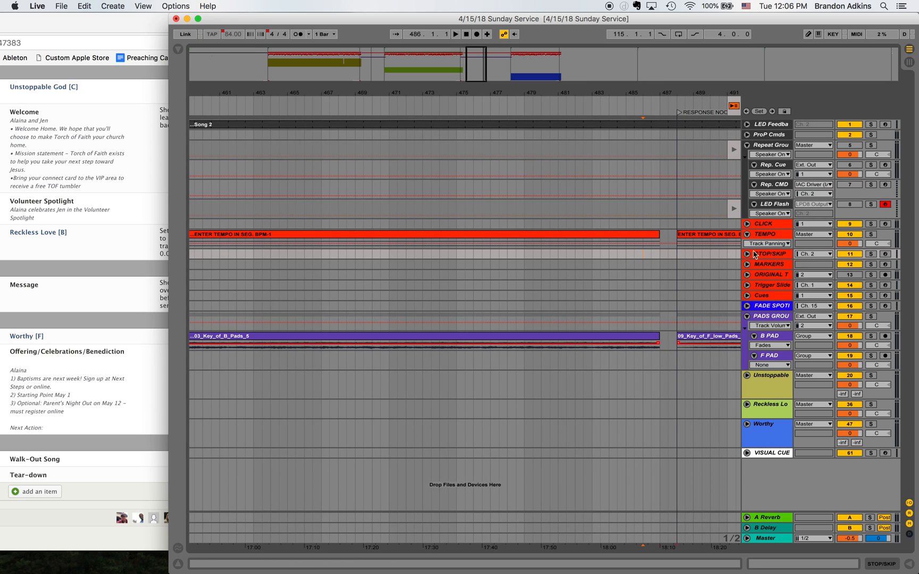
drag(657, 254, 641, 255)
- Add a locator at 463.1.1 within the message's B pad and name it AUTO REPEAT
scroll(605, 298, left, 5)
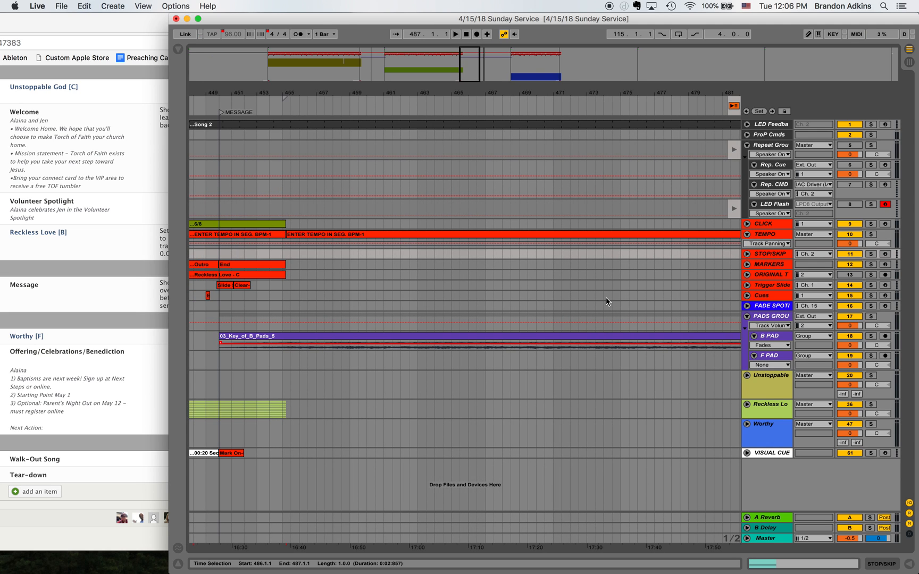
click(418, 255)
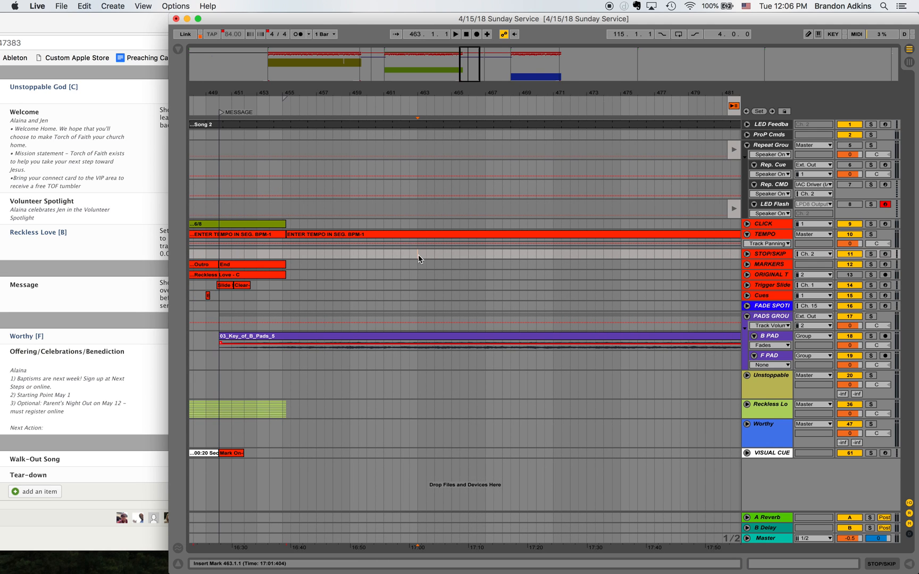
click(759, 112)
right_click(421, 116)
click(425, 128)
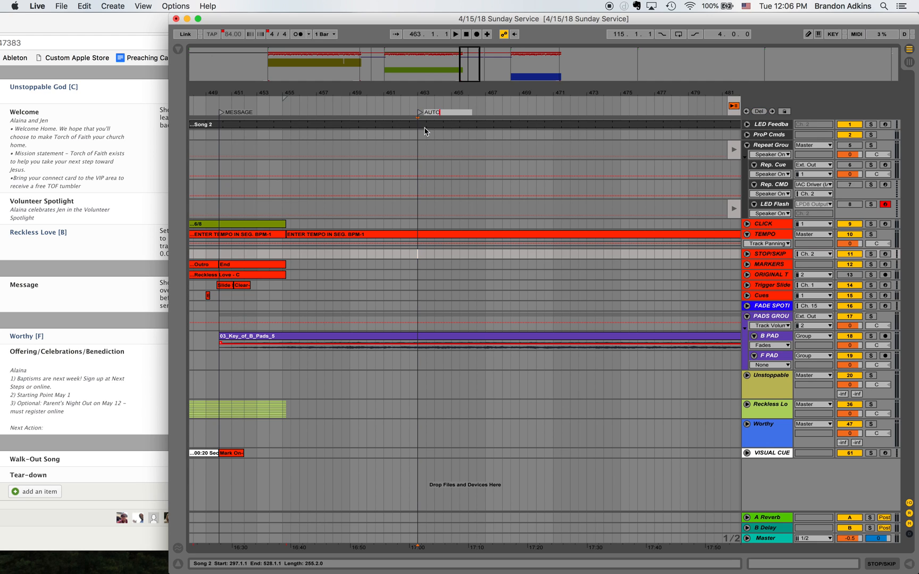
text(AUTO REPEAT)
key(Return)
- Play from 485.3.1 through the Previous Locator clip to test the message pad's repeat
scroll(631, 253, right, 5)
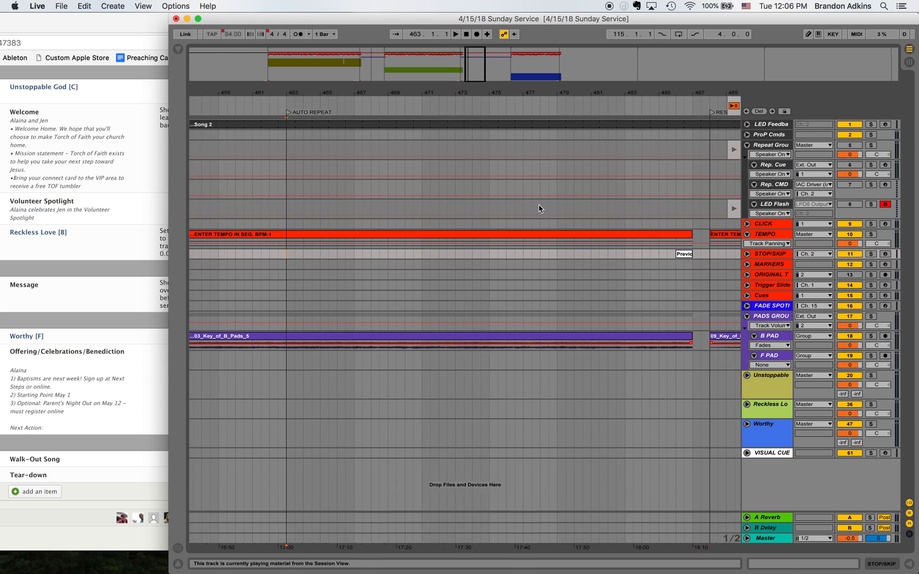
key(space)
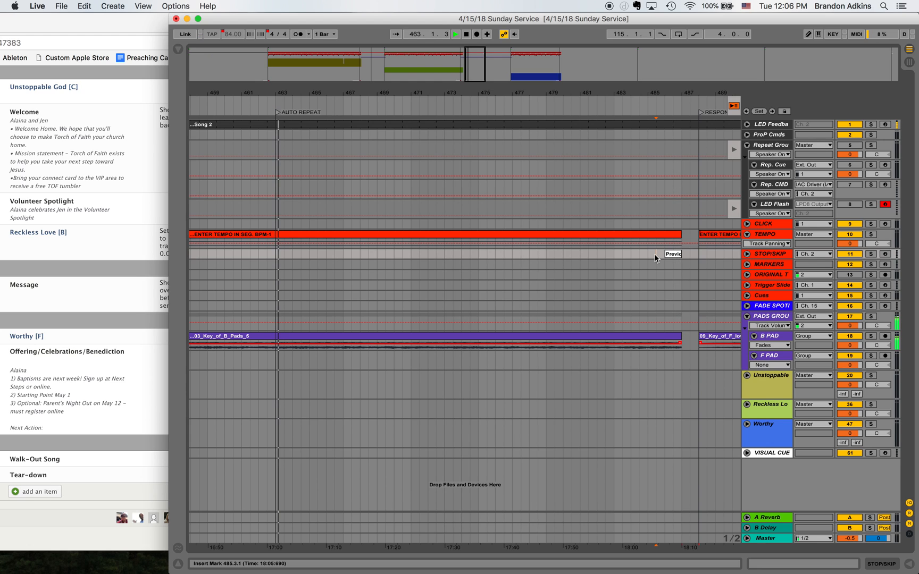
key(space)
- Paste the Previous Locator clip on the STOP/SKIP track at 527.1.1, directly before the Worthy song
scroll(714, 297, right, 10)
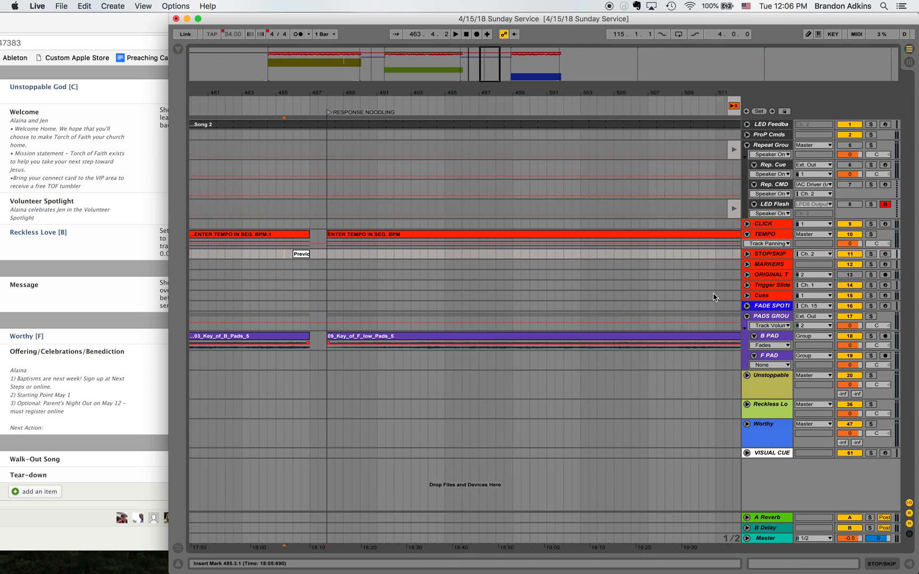
scroll(714, 298, right, 4)
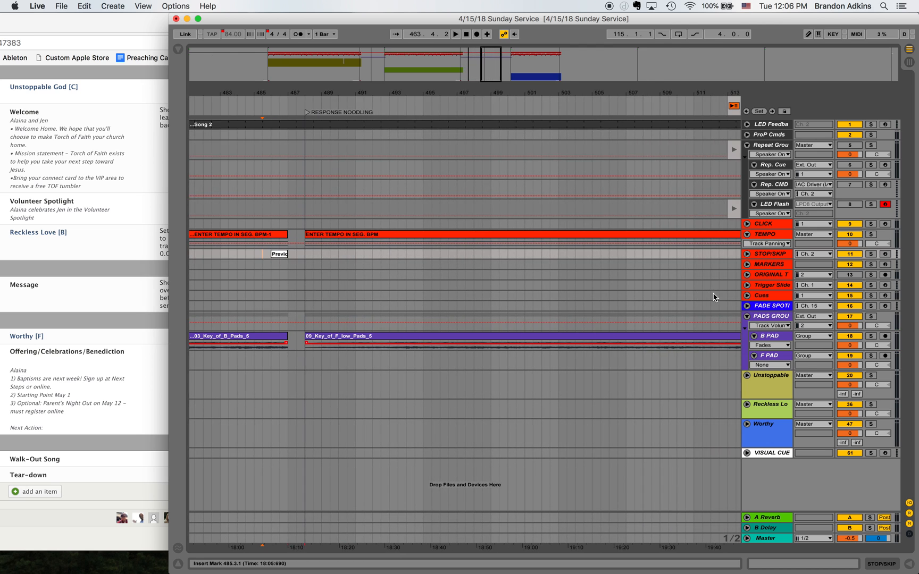
scroll(300, 218, right, 8)
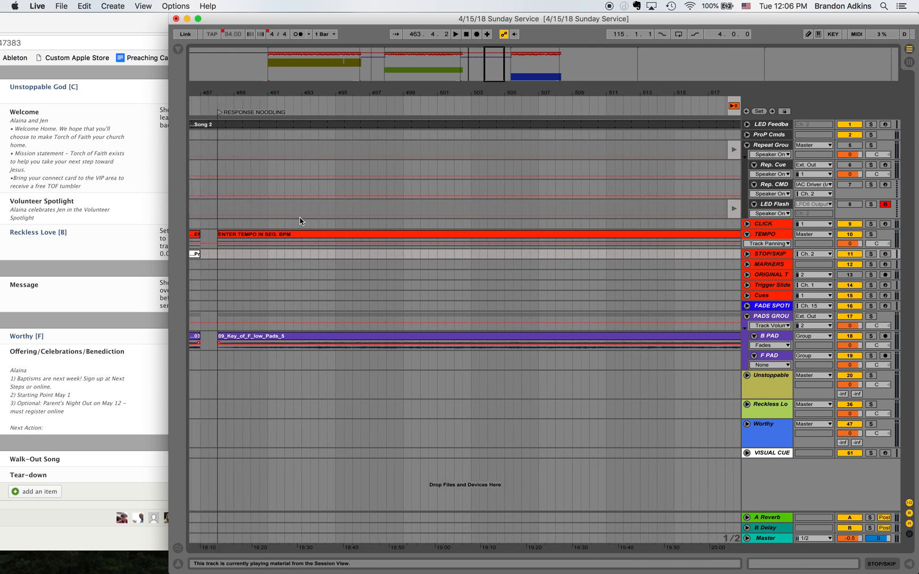
scroll(299, 217, right, 1)
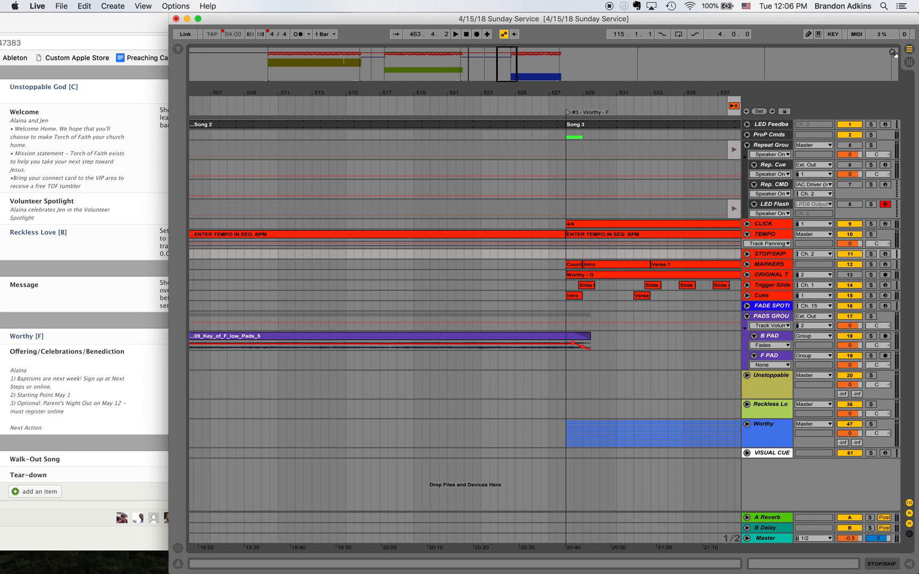
click(549, 258)
key(super+v)
- Add a locator at 507.1.1 within the RESPONSE NOODLING pad section and name it AUTO REPEAT
scroll(529, 264, left, 5)
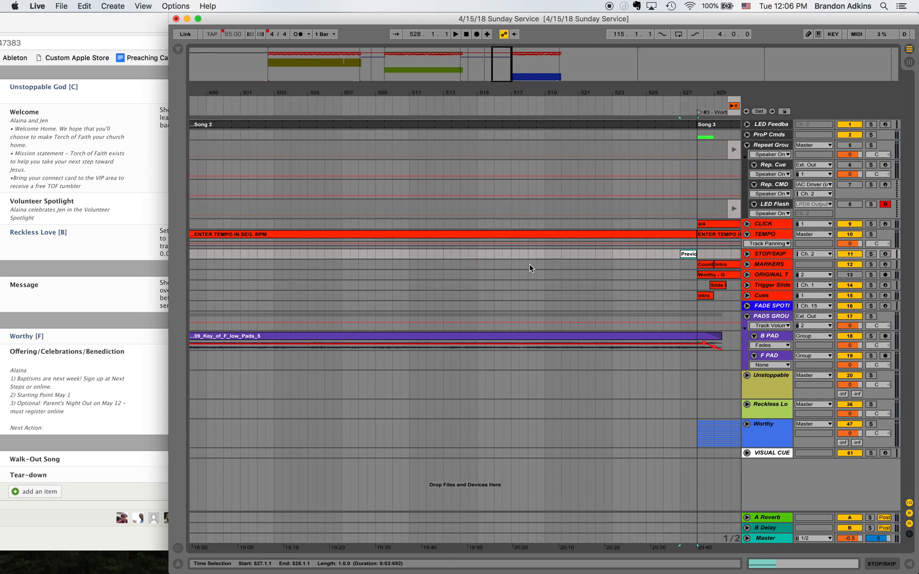
scroll(529, 263, left, 5)
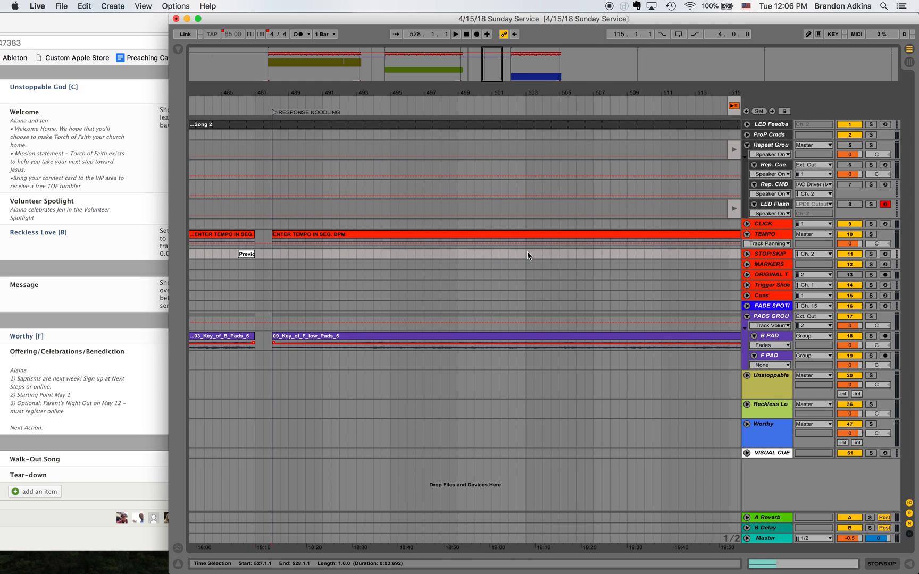
click(593, 253)
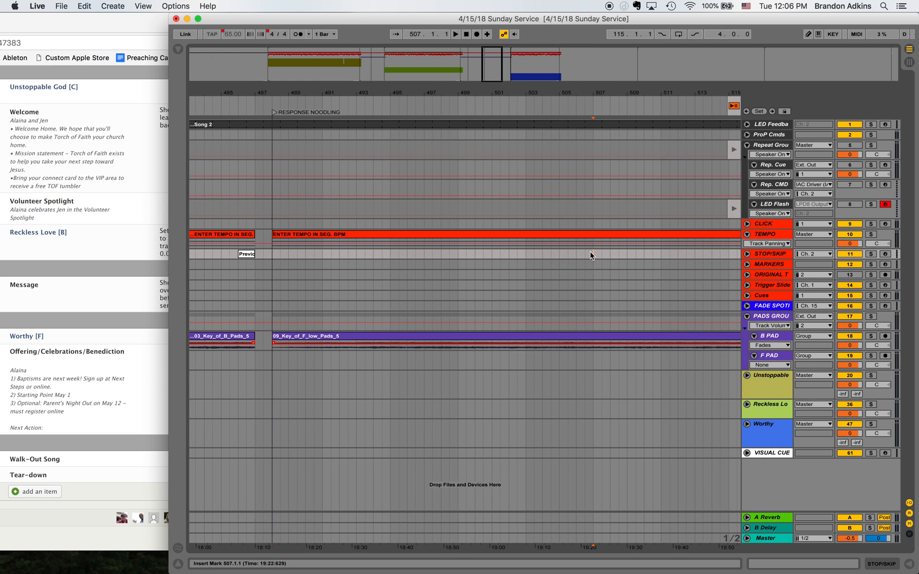
click(760, 111)
right_click(595, 114)
click(600, 128)
text(AUTO REPEAT)
key(Return)
- Play from 527.1.1 to test the F pad's repeat and audition the exit into Worthy
scroll(611, 160, right, 10)
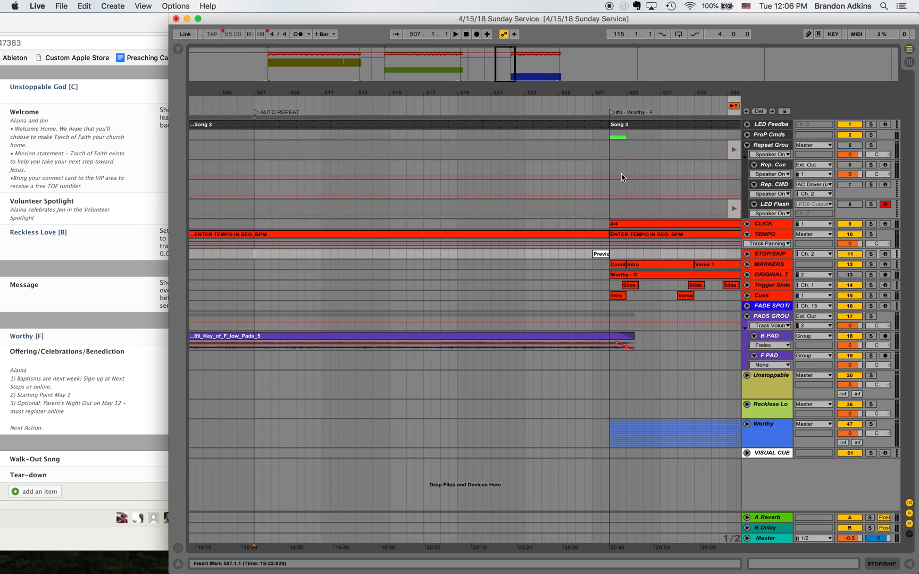
click(594, 254)
key(space)
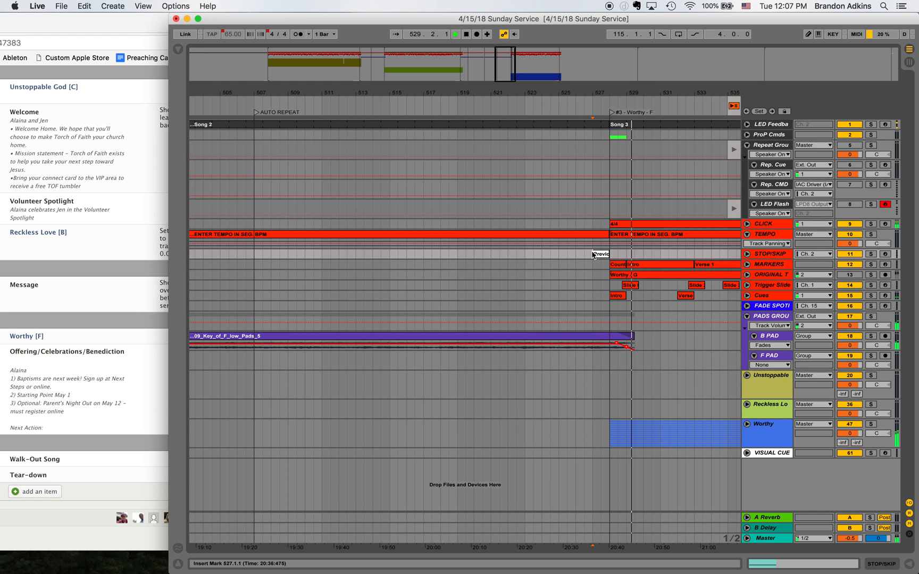
- Collapse the PADS group track and switch the set to full screen
scroll(678, 174, right, 10)
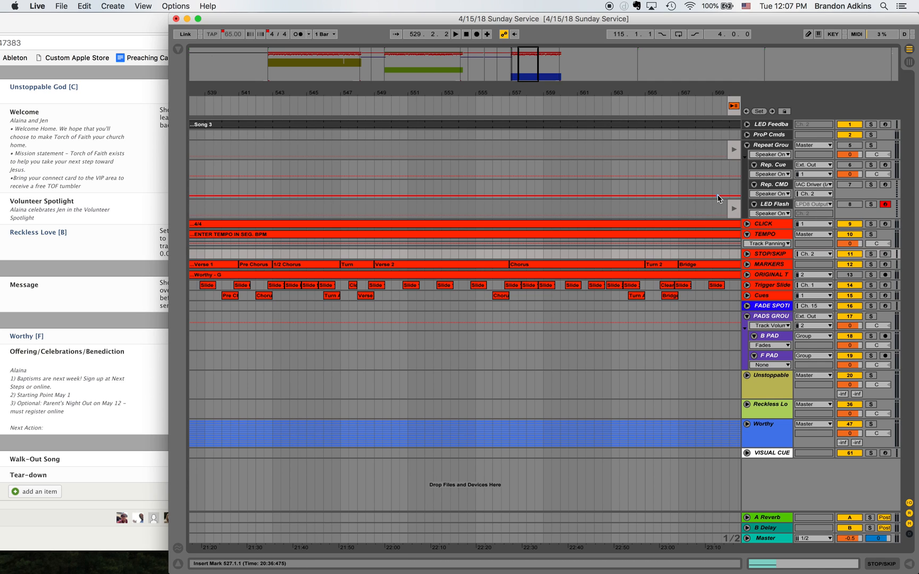
click(747, 317)
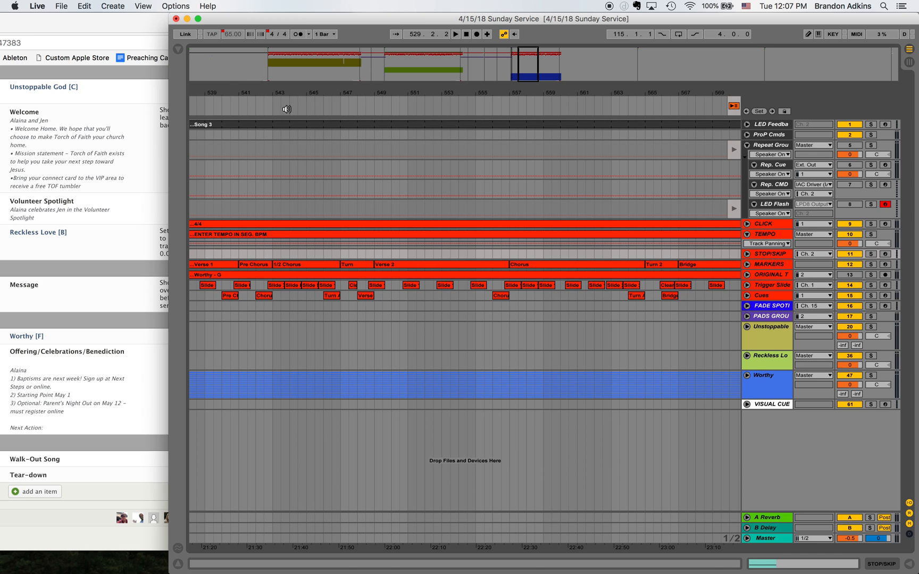
key(ctrl+super+f)
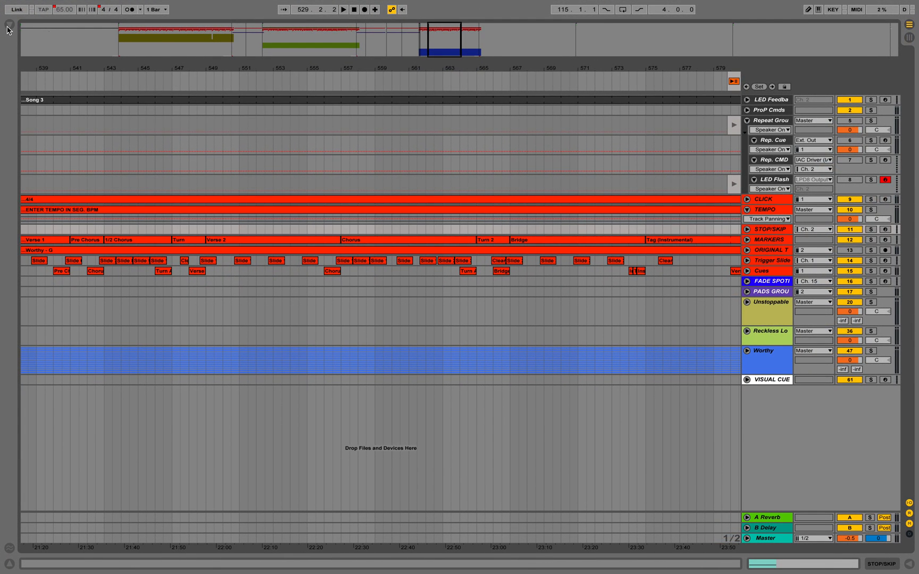
- Show the browser's local Ableton files and expand the Celebrations Audio folder
click(8, 25)
click(31, 206)
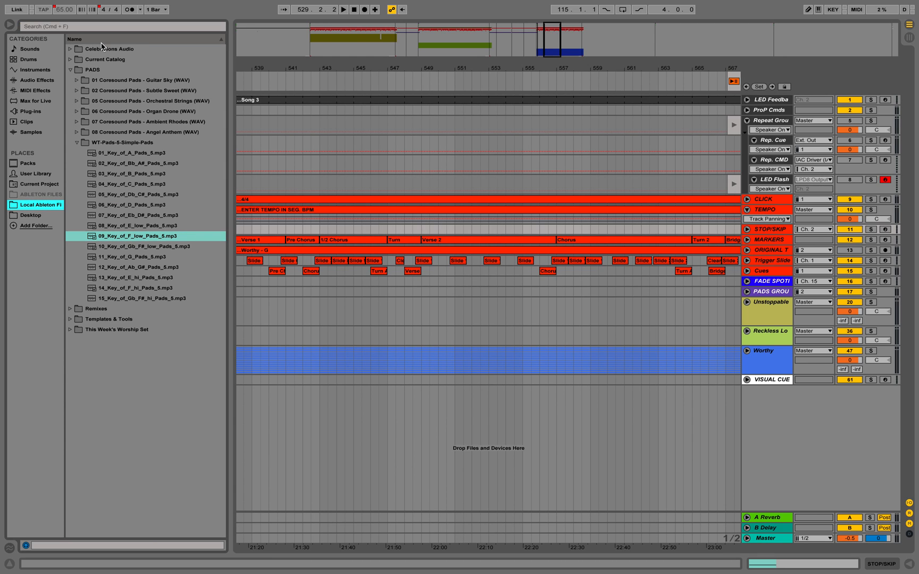
click(70, 49)
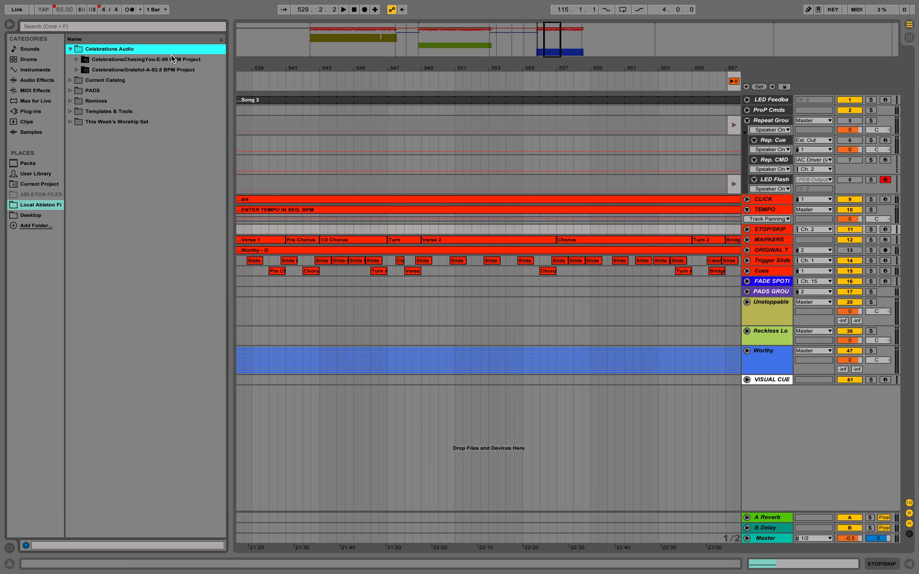
- Import the tracks of CelebrationsChasingYou-E-99 BPM.als into the set below the VISUAL CUE track
click(580, 44)
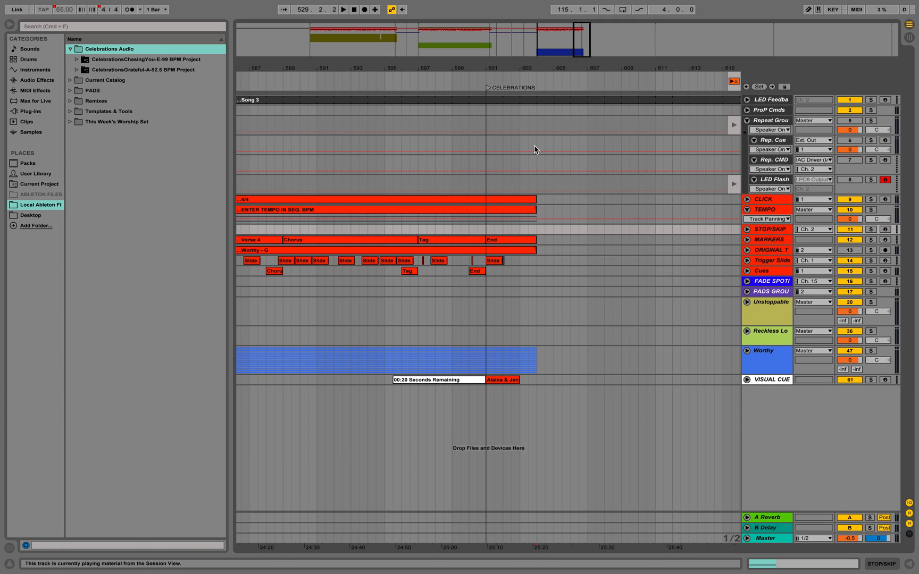
click(268, 252)
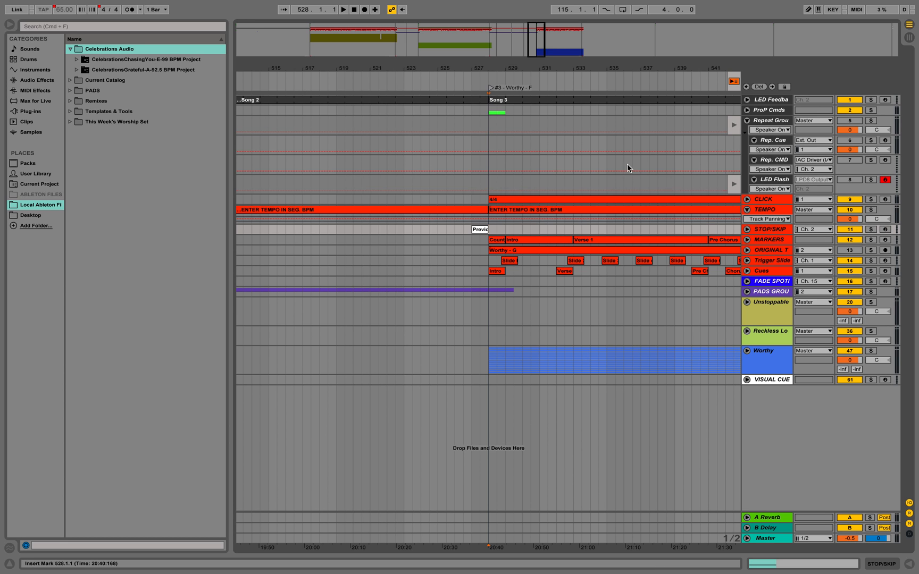
scroll(705, 222, right, 15)
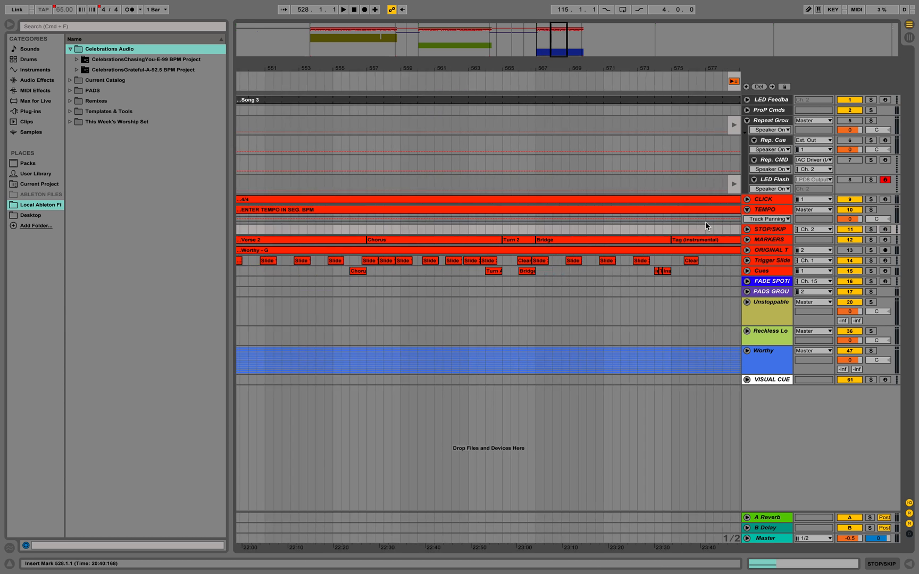
click(77, 60)
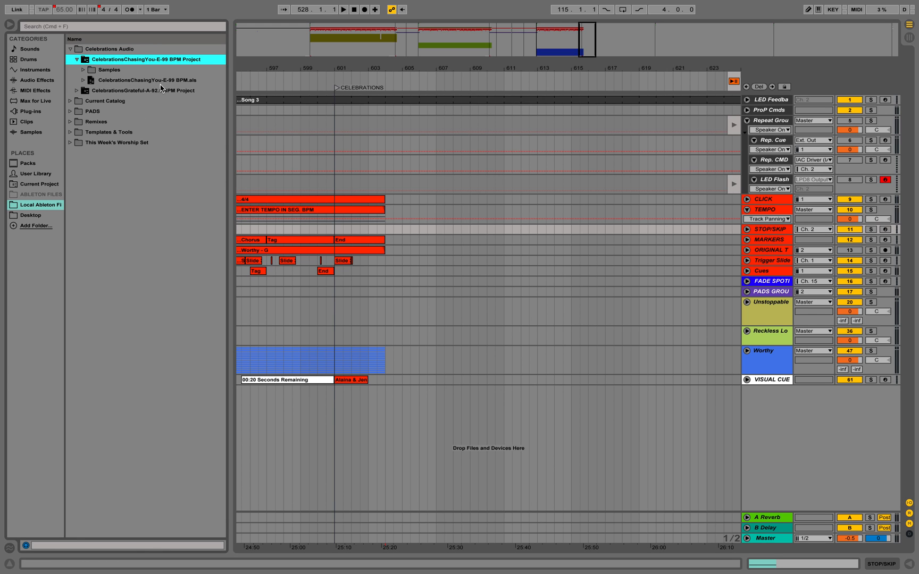
click(94, 81)
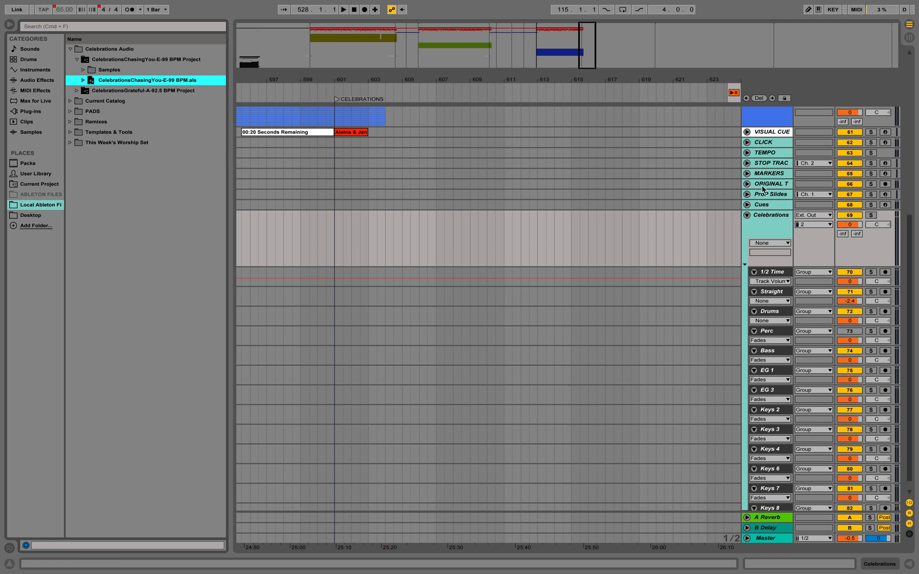
- Cut all imported Celebrations clips from 7.1.1 to 41.1.1, covering the imported CLICK track down through Keys 8
click(246, 62)
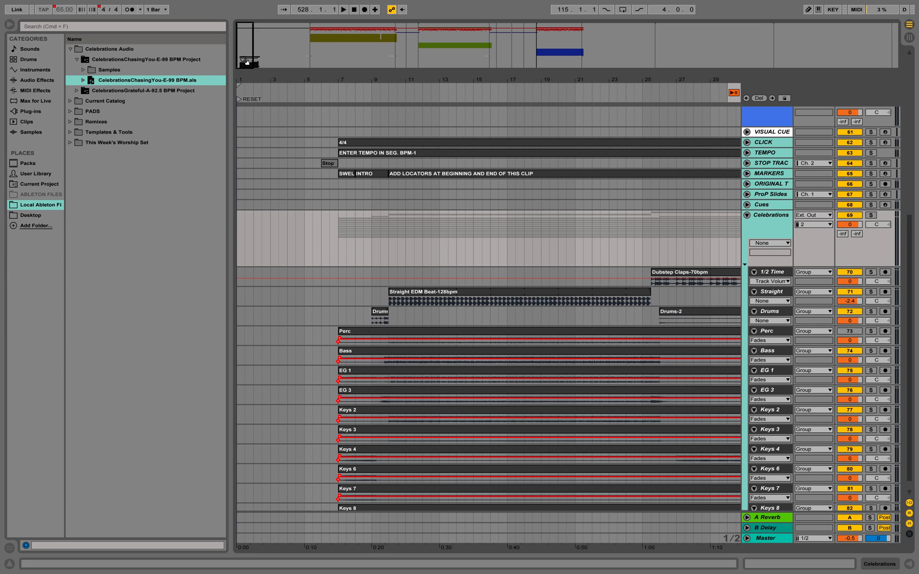
scroll(352, 247, up, 2)
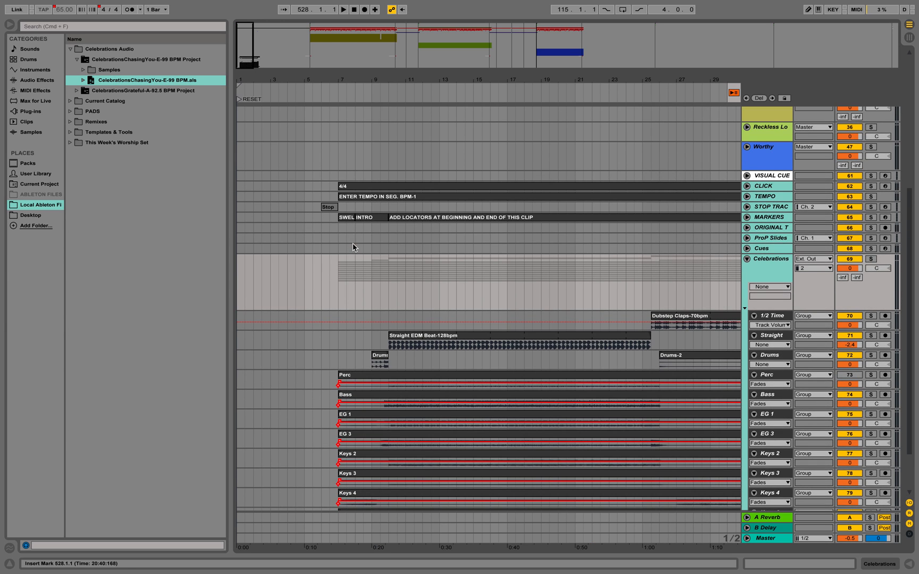
click(343, 186)
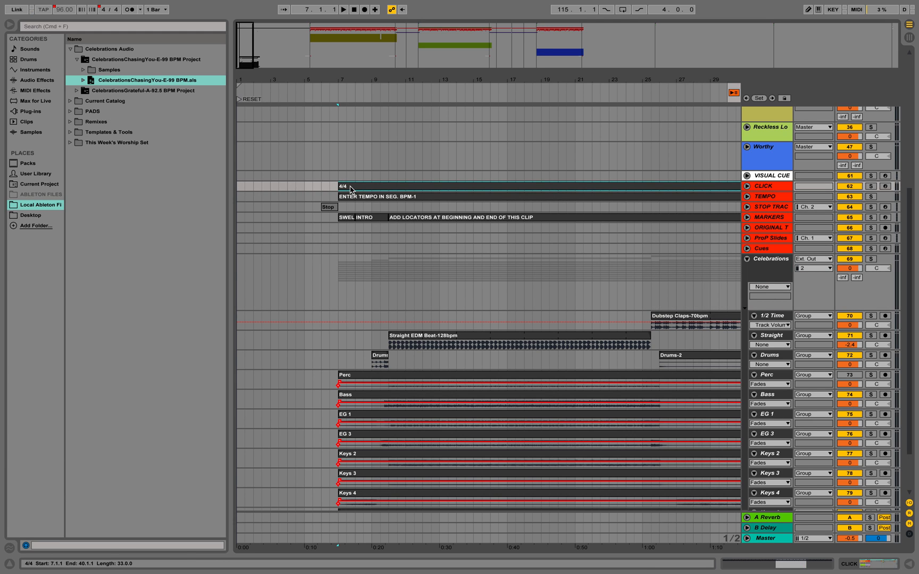
scroll(372, 292, right, 10)
scroll(402, 394, down, 3)
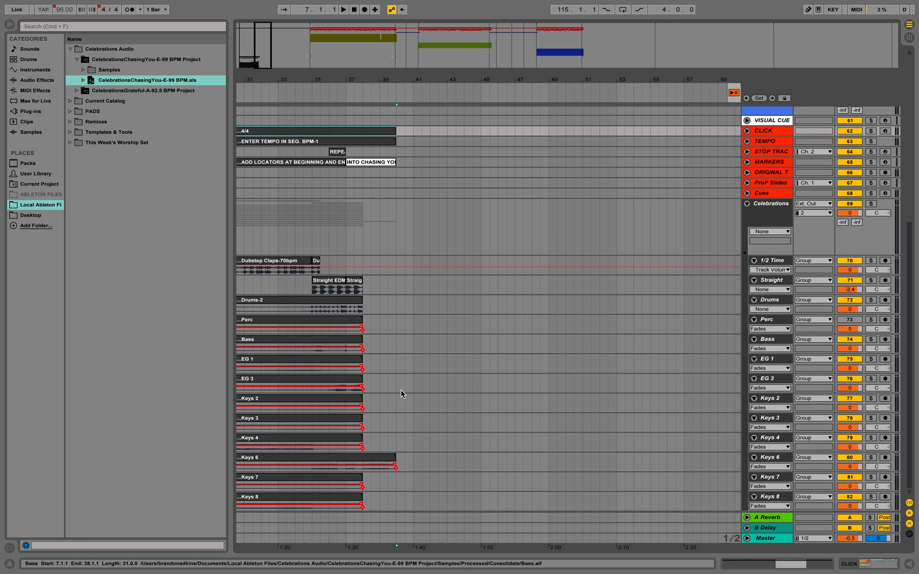
shift+click(413, 506)
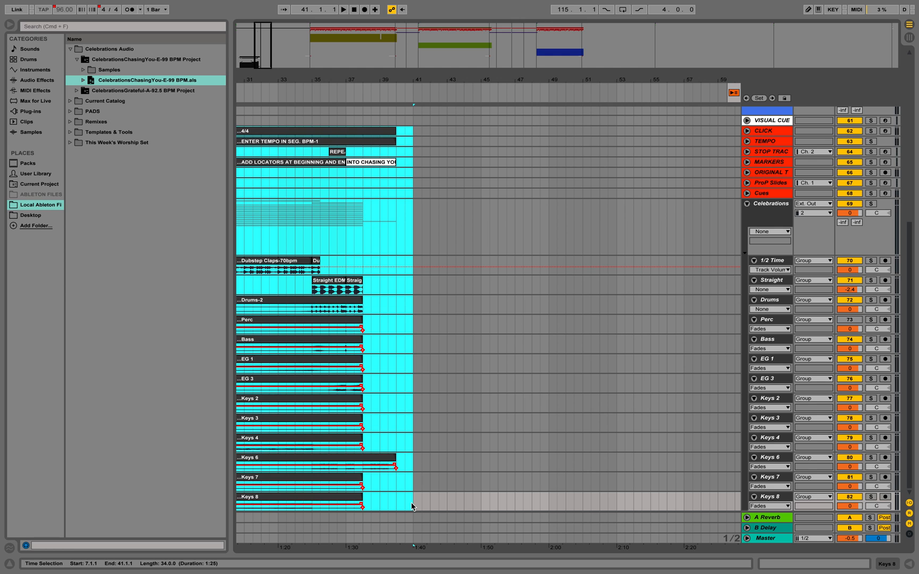
key(Delete)
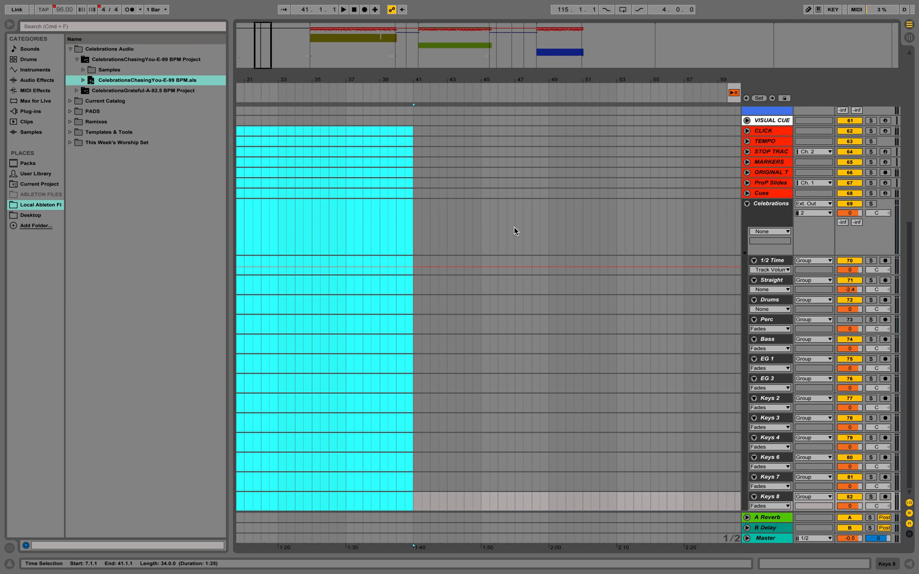
- Paste the Celebrations clips at 604.1.1, directly after the end of Worthy, starting on the imported CLICK track
click(581, 61)
scroll(608, 285, right, 3)
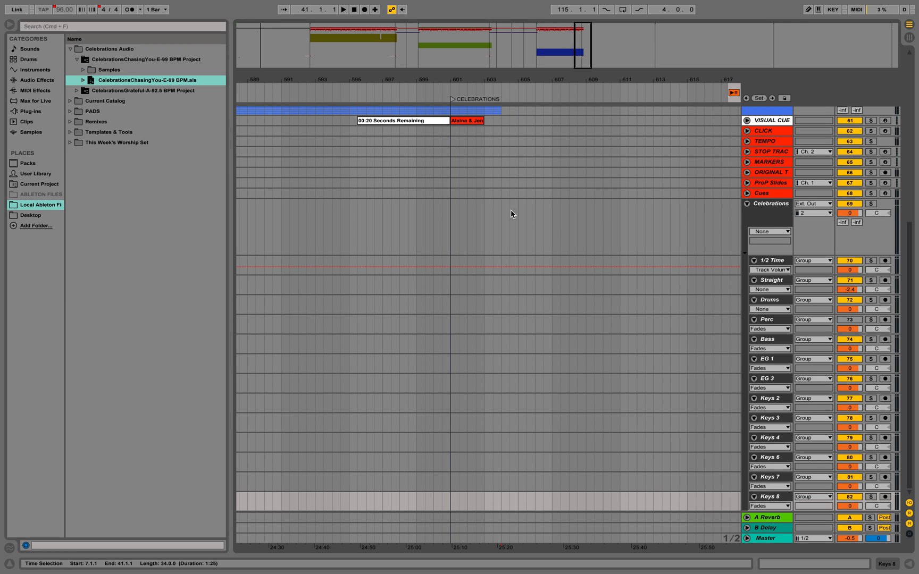
scroll(464, 169, up, 10)
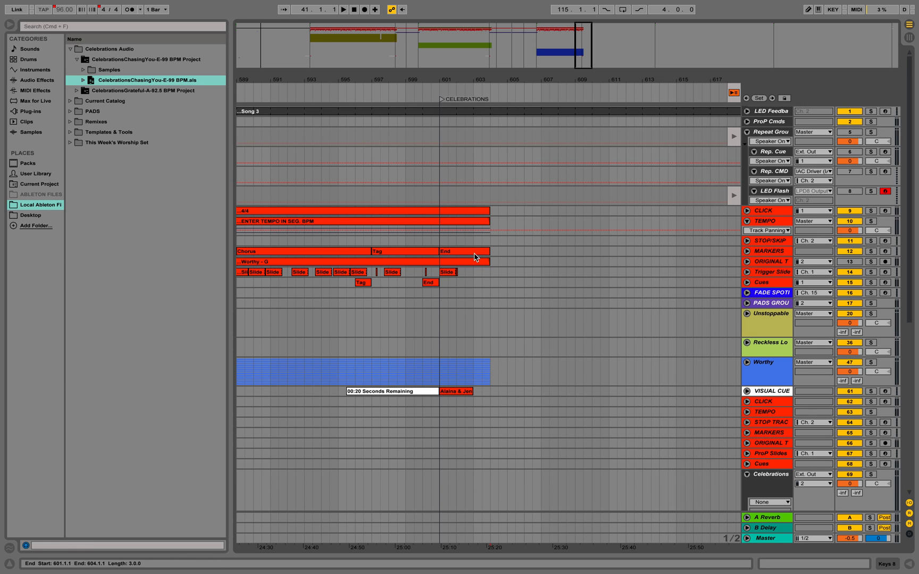
scroll(491, 392, down, 5)
scroll(491, 392, right, 2)
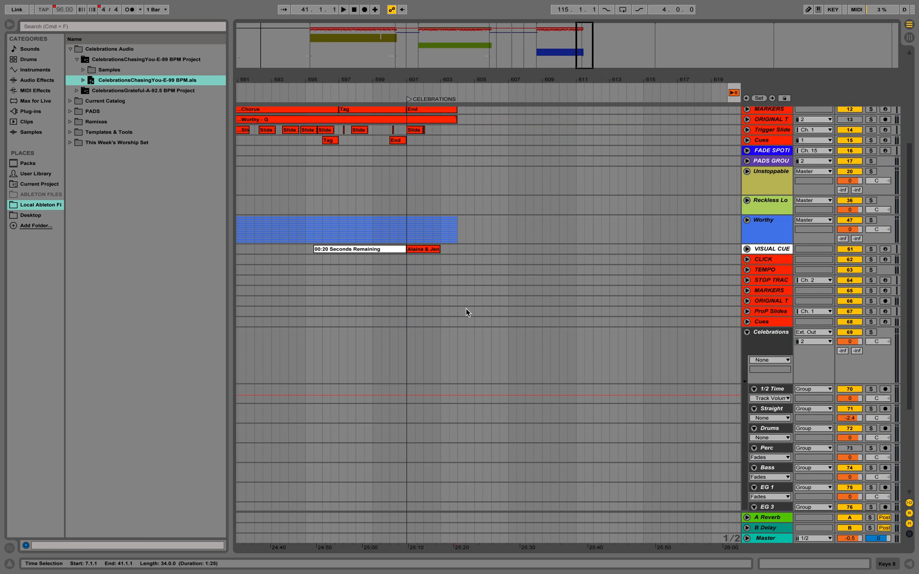
click(457, 260)
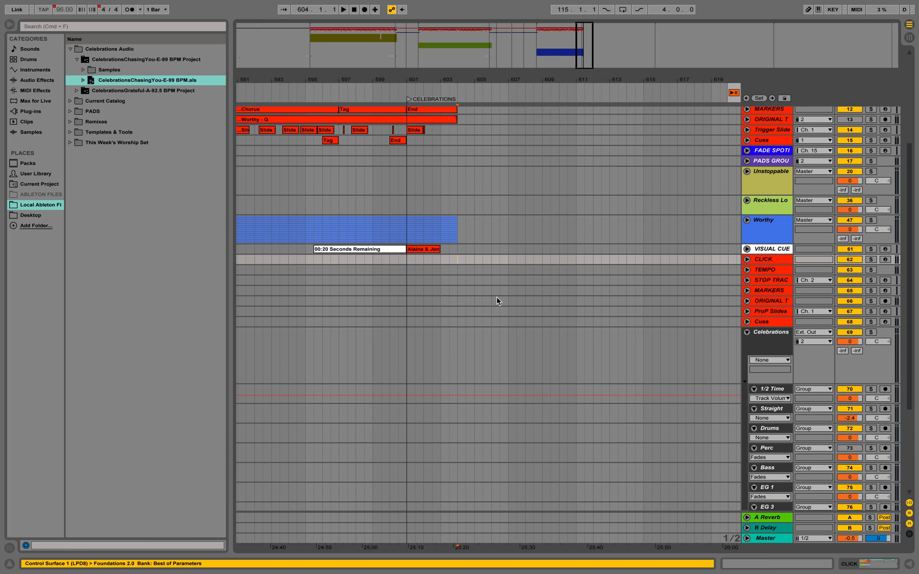
key(super+v)
scroll(528, 443, up, 5)
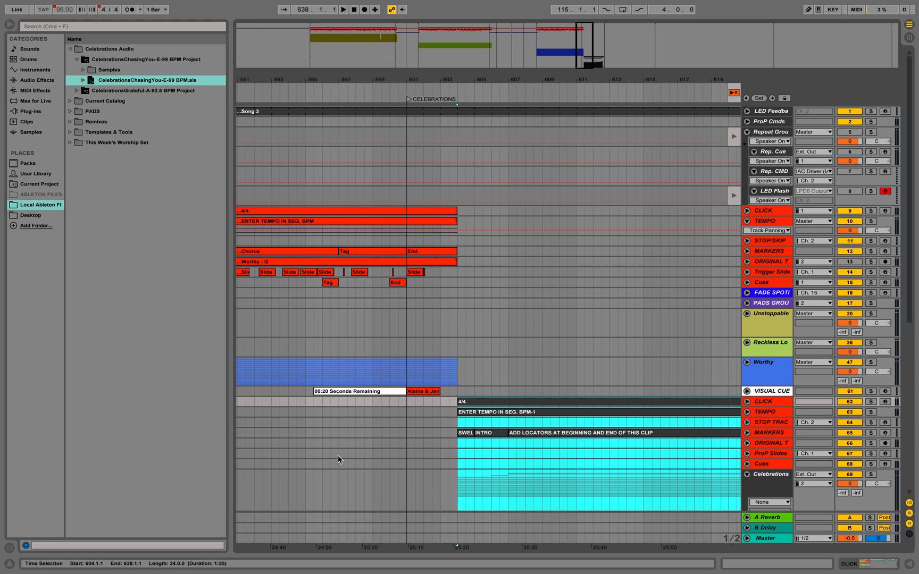
- Cut the clips from 604.1.1 to 638.1.1 on the imported CLICK through Cues tracks above the Celebrations group
scroll(427, 444, right, 3)
scroll(427, 445, down, 1)
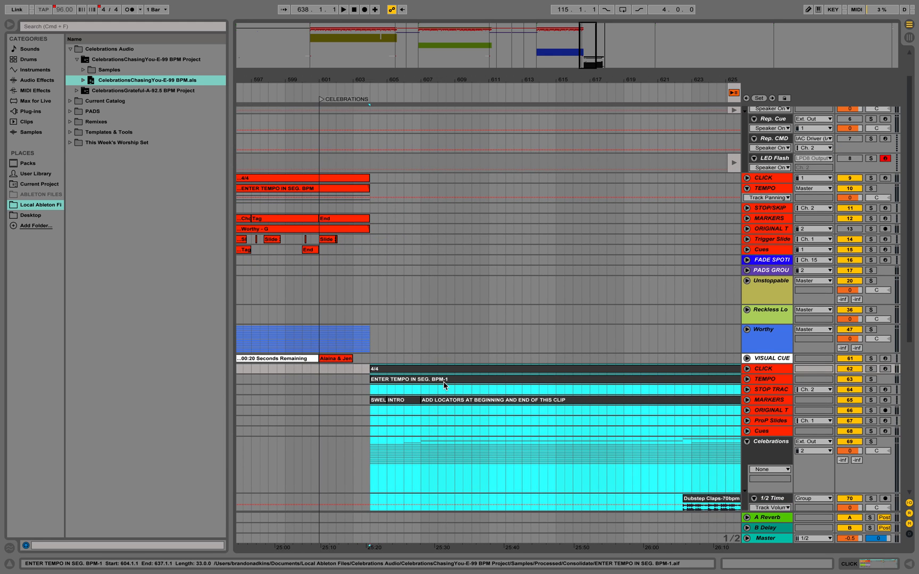
click(403, 370)
scroll(404, 370, down, 5)
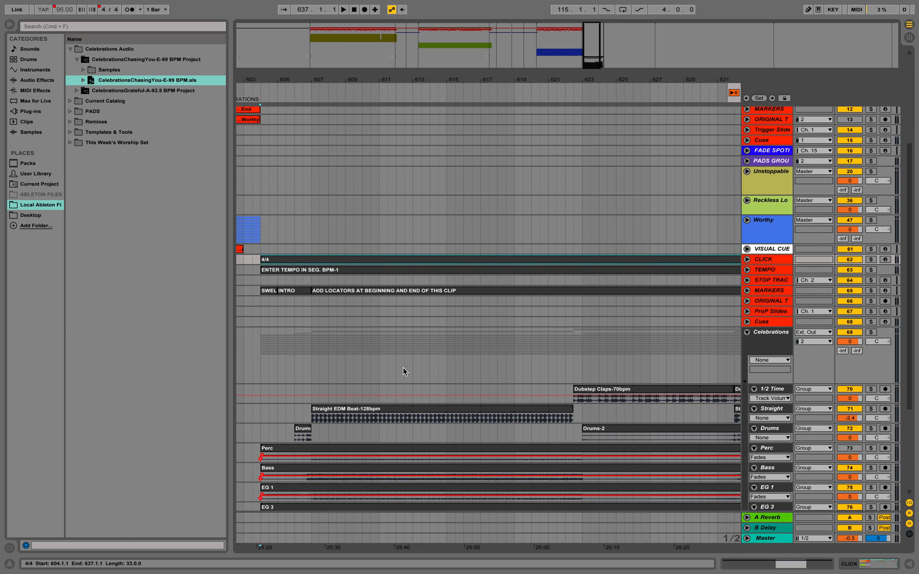
scroll(730, 297, right, 2)
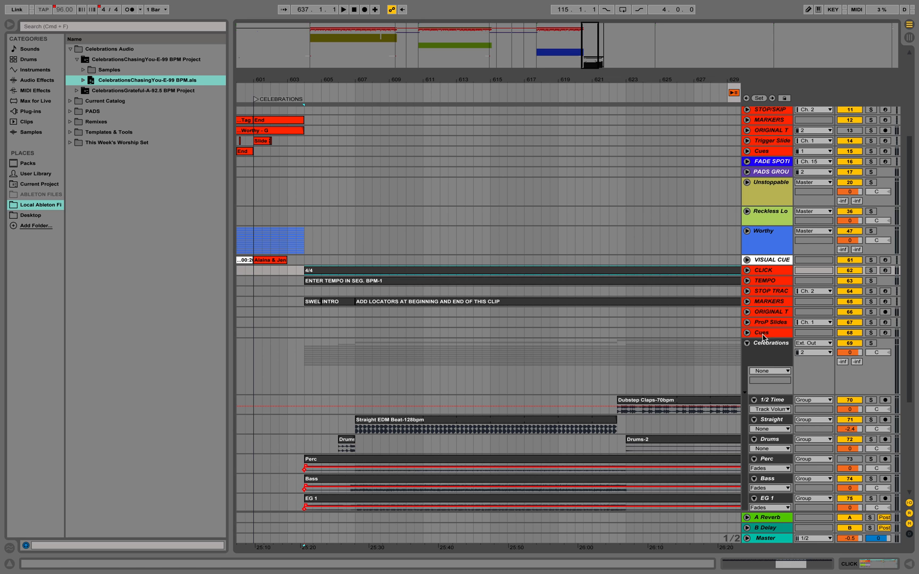
scroll(661, 240, up, 3)
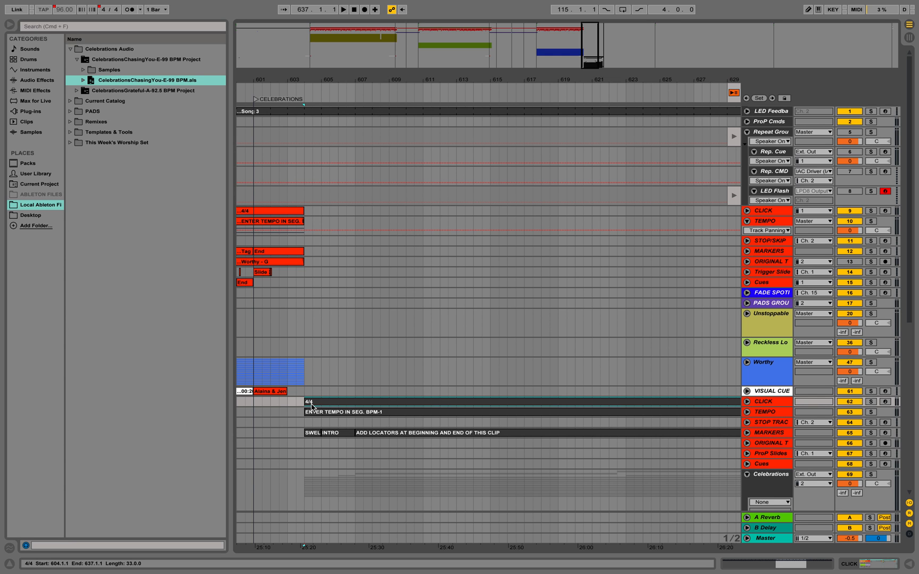
scroll(437, 442, down, 3)
scroll(437, 443, right, 10)
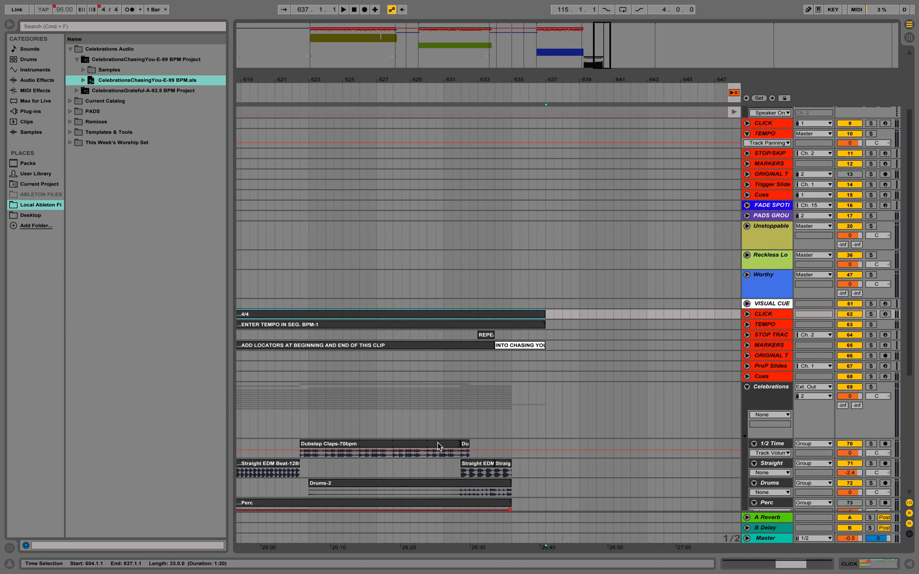
shift+click(562, 379)
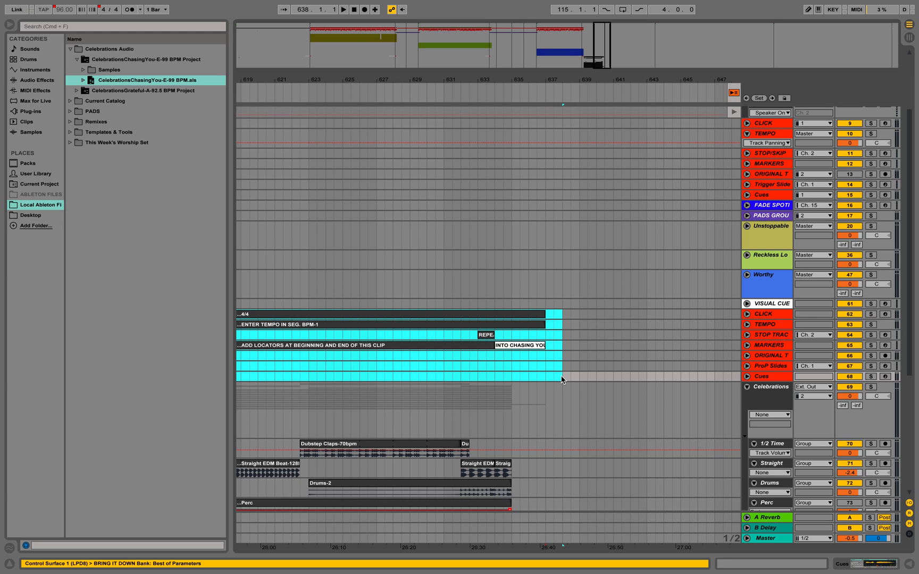
key(Delete)
- Paste the cut click, tempo, stop and marker clips onto the set's main CLICK through Cues tracks at 604.1.1
key(Up)
key(Up)
key(Up)
key(Up)
key(Up)
key(Up)
key(Up)
key(Up)
key(Up)
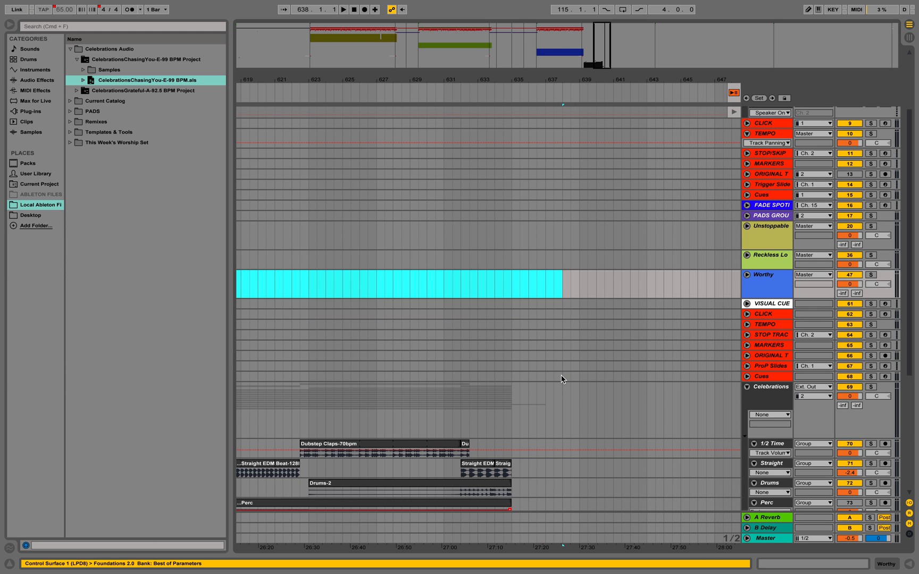
key(Up)
key(Up)
key(Up)
key(Up)
key(Up)
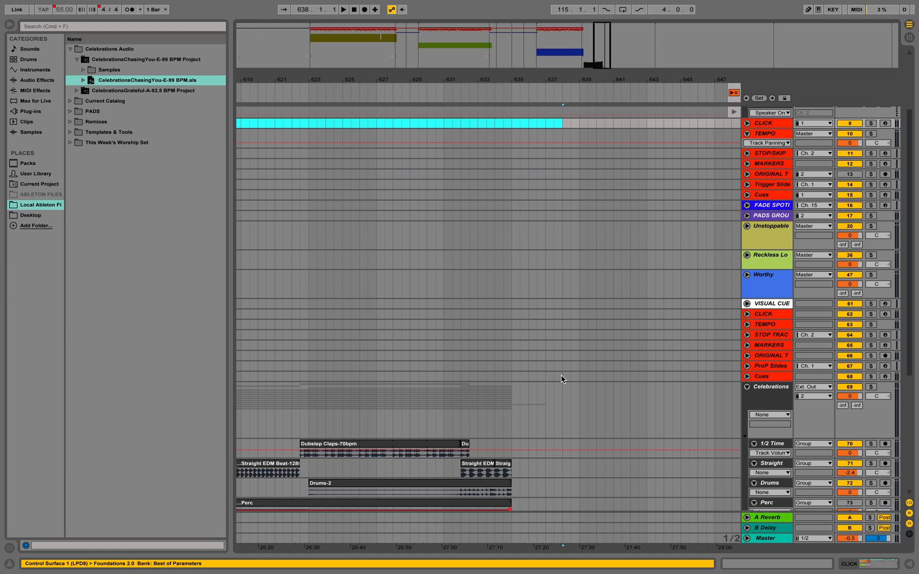
key(ctrl+z)
- Delete the emptied imported tracks from CLICK through Cues between VISUAL CUE and the Celebrations group
click(769, 315)
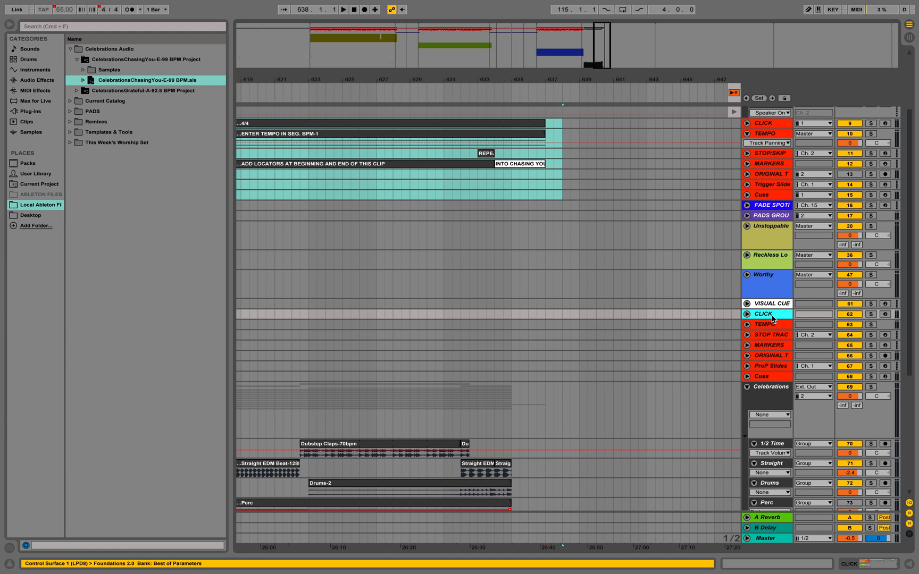
shift+click(773, 376)
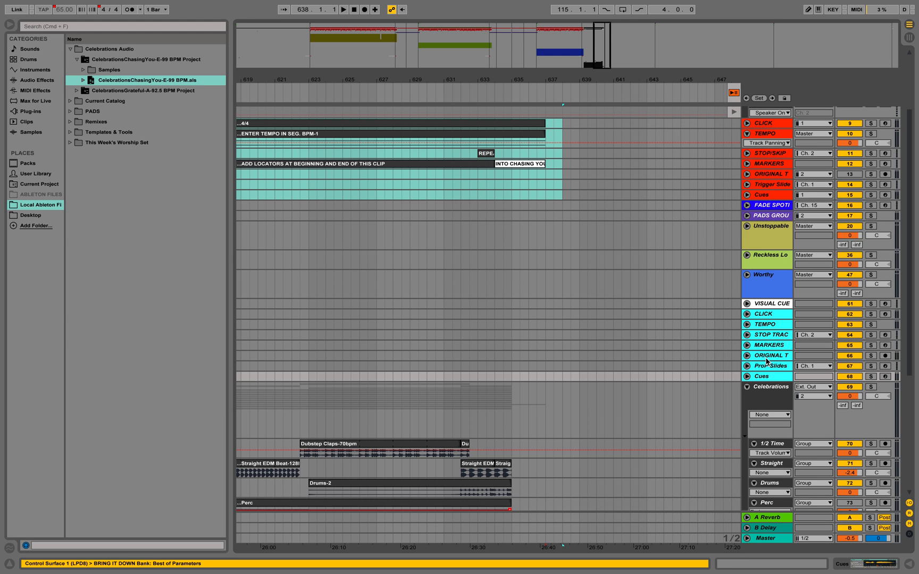
key(Delete)
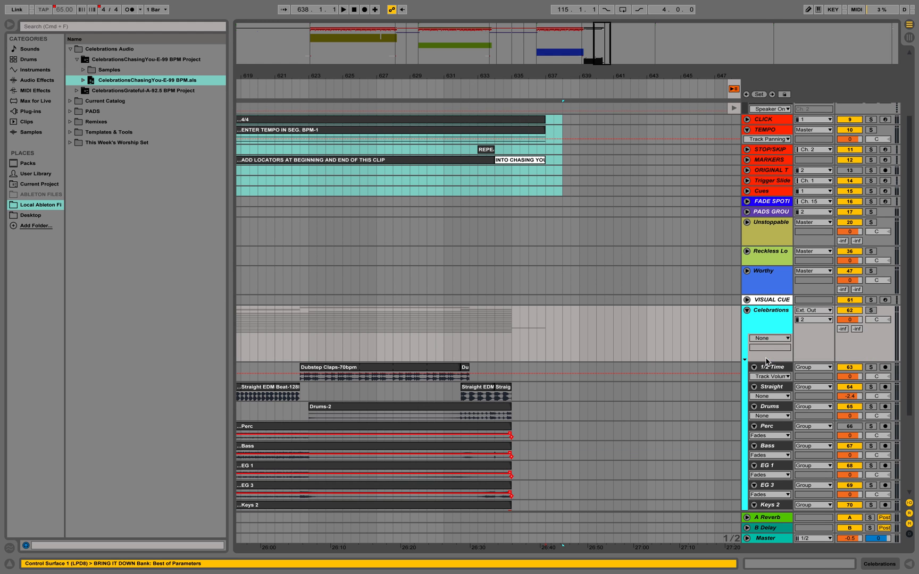
- Try to move the VISUAL CUE track below the collapsed Celebrations group
click(747, 312)
drag(772, 388, 770, 422)
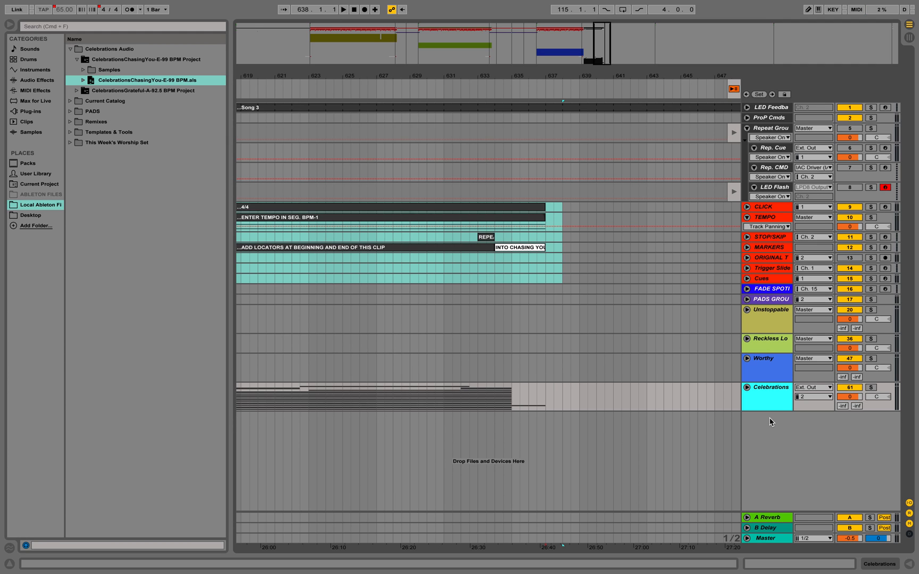
click(747, 387)
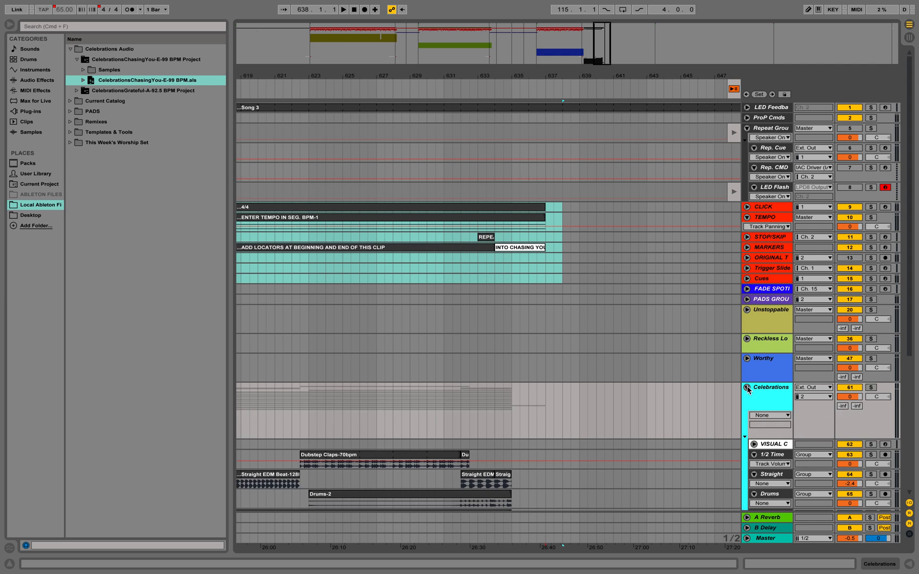
scroll(749, 428, down, 2)
scroll(749, 428, down, 1)
scroll(749, 429, up, 3)
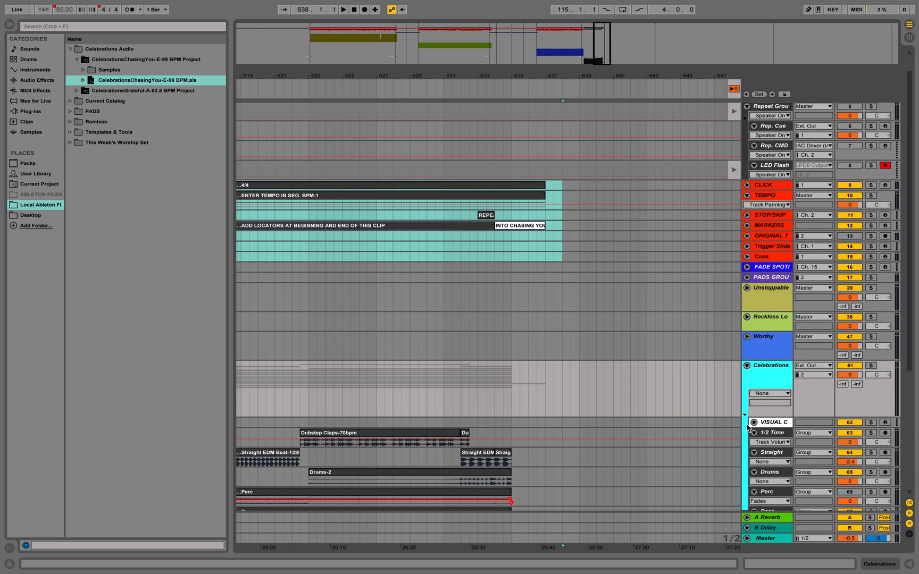
key(super+z)
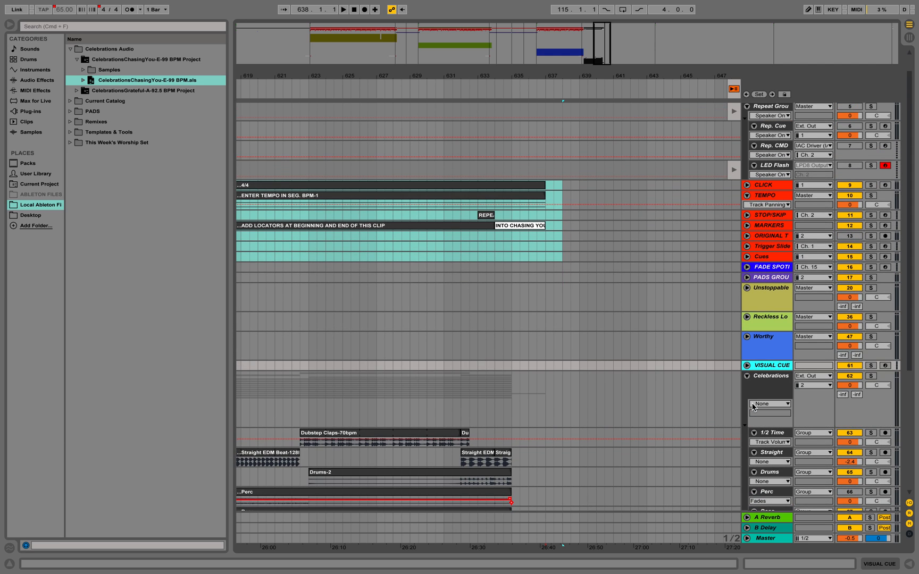
- Place the VISUAL CUE track outside and below the collapsed Celebrations group as the last track of the set
scroll(749, 384, up, 1)
drag(762, 391, 761, 433)
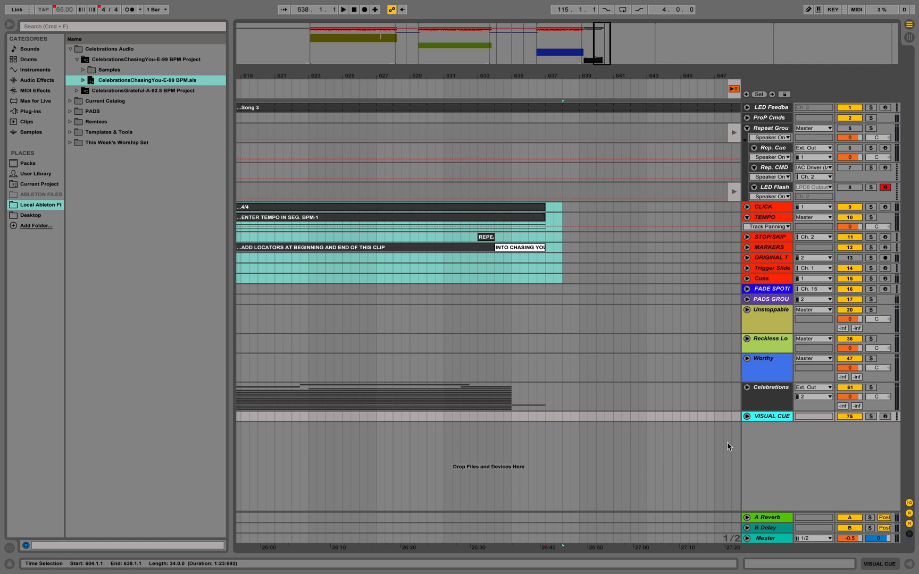
click(732, 416)
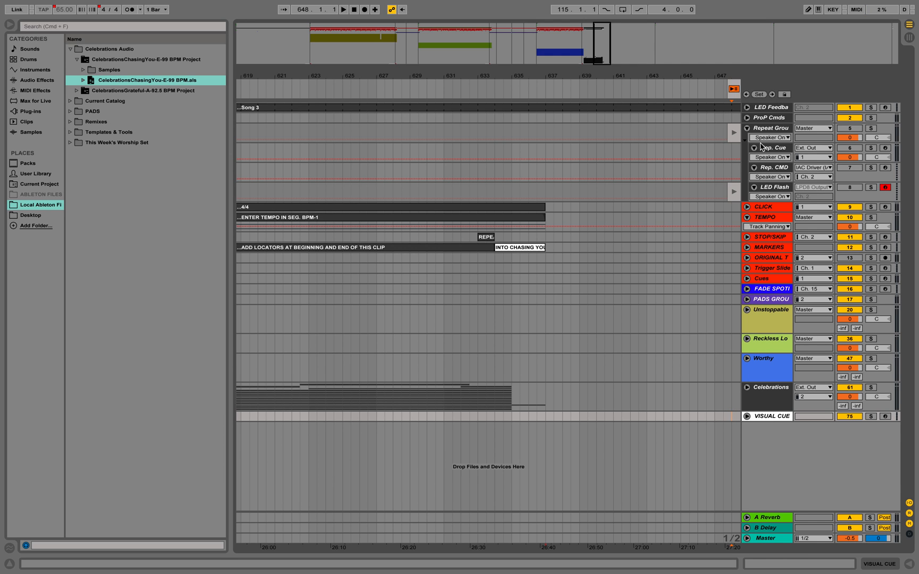
- Unfold the Celebrations group to expose its individual stem tracks
scroll(543, 443, left, 10)
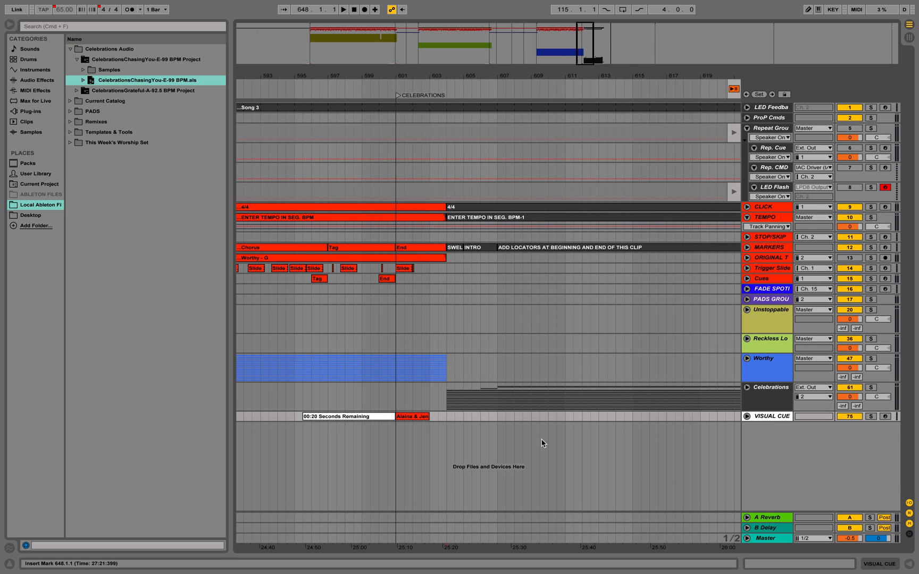
click(747, 390)
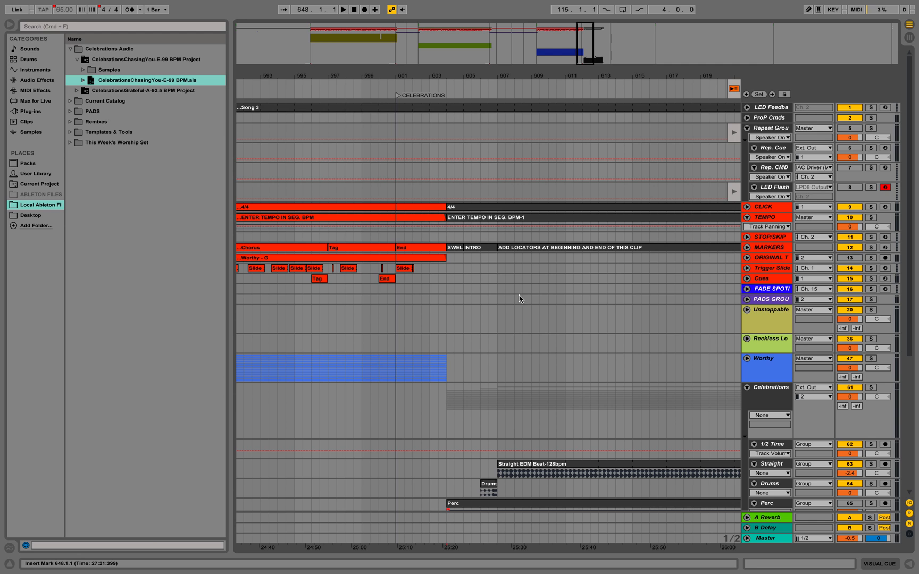
scroll(484, 464, down, 5)
scroll(483, 463, up, 2)
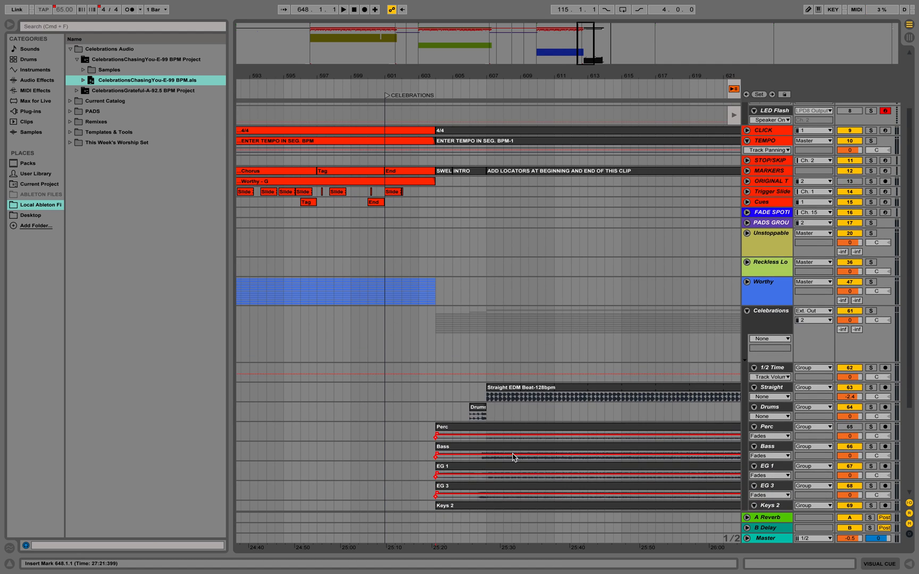
scroll(505, 456, right, 2)
scroll(506, 455, down, 1)
- Transpose the Celebrations clips from Bass through Keys 8 up by 1 semitone and fold the group
click(493, 440)
scroll(493, 441, down, 4)
scroll(492, 440, right, 4)
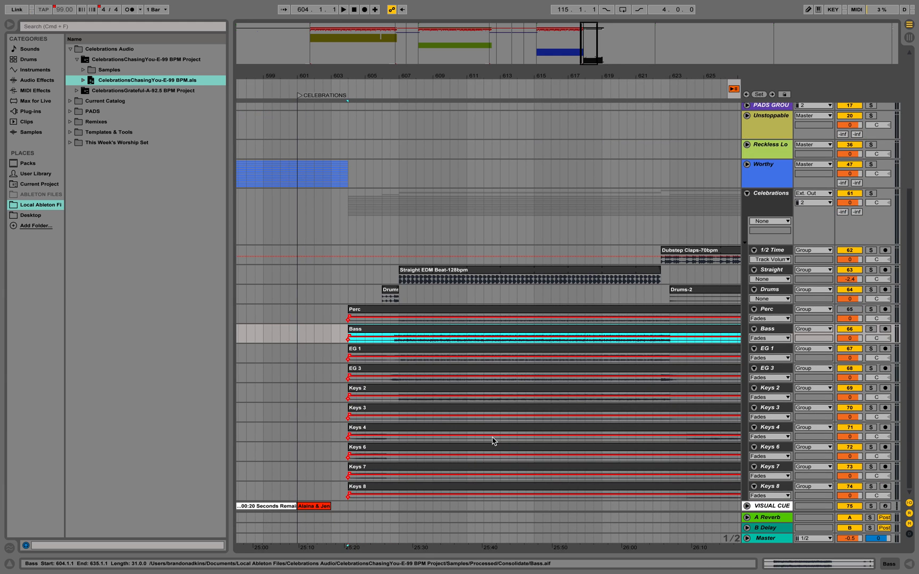
scroll(445, 466, right, 1)
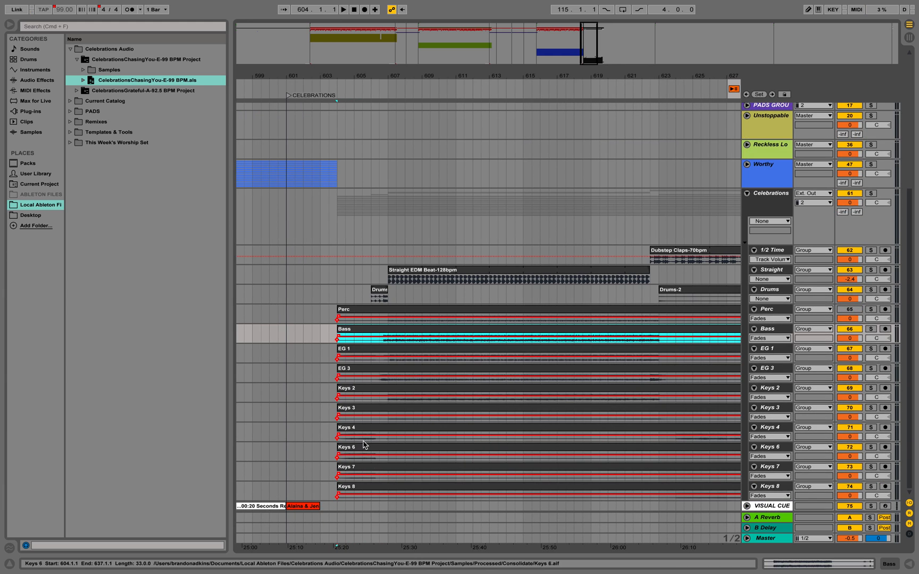
click(359, 330)
shift+click(360, 489)
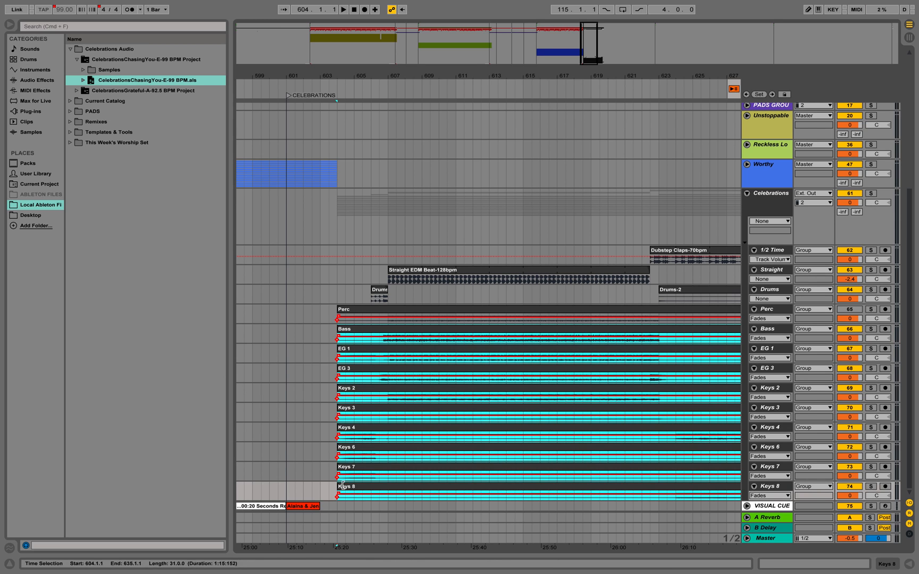
click(909, 565)
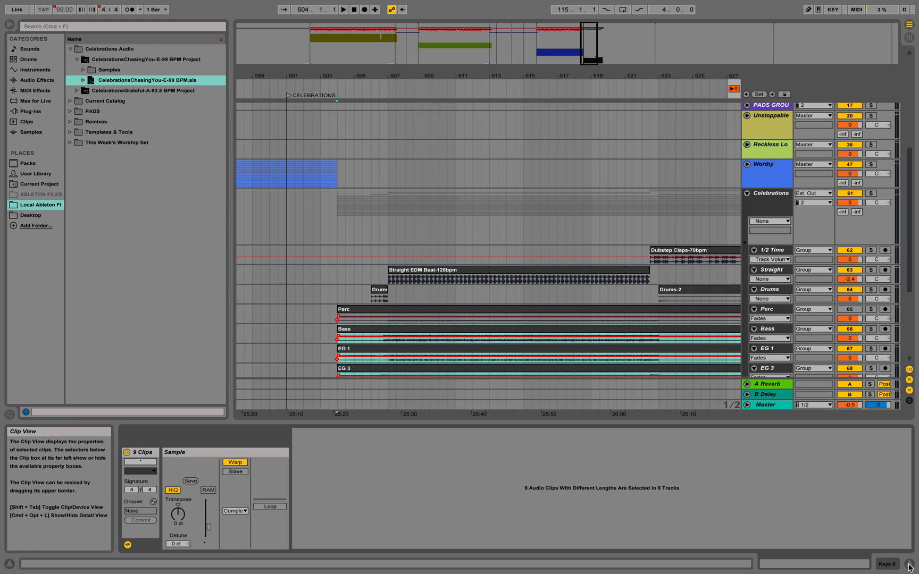
click(884, 568)
click(857, 567)
click(178, 515)
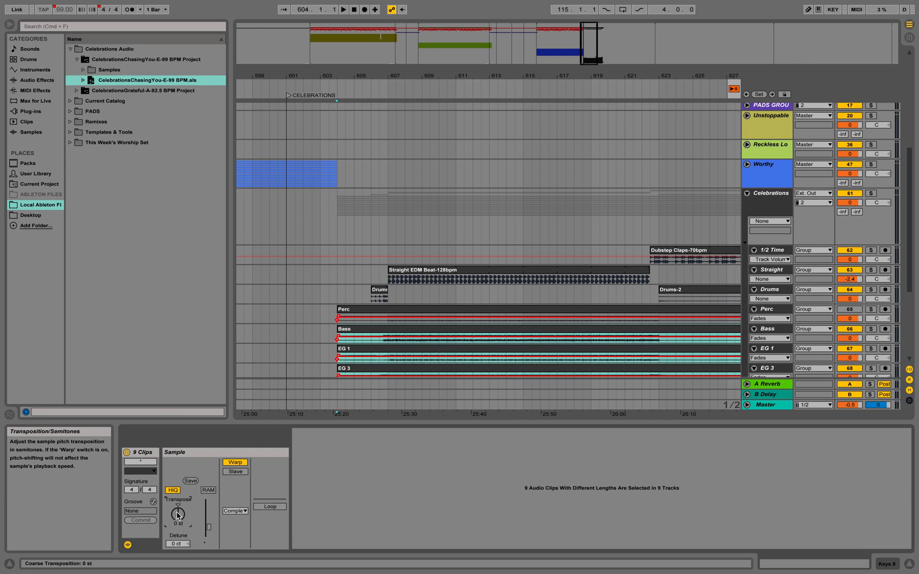
text(1)
key(Return)
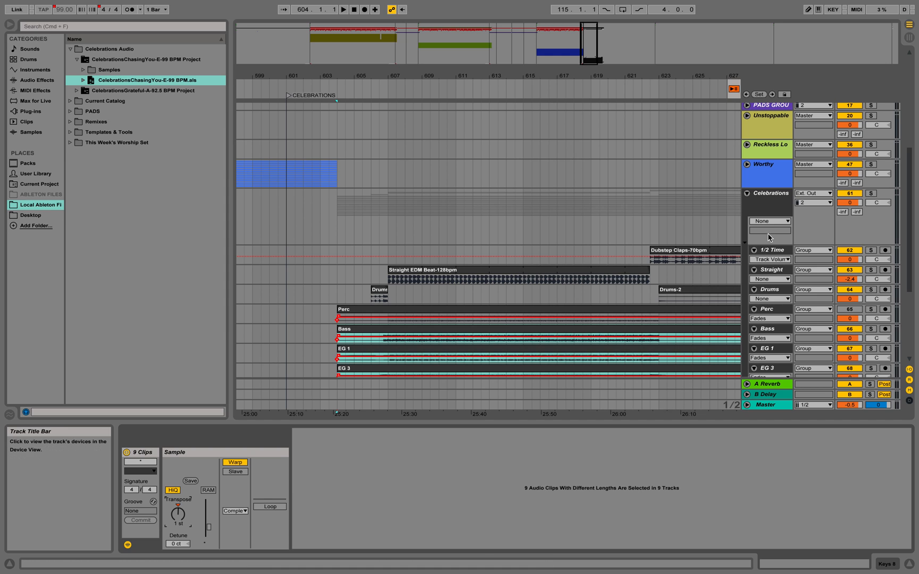
click(747, 194)
- Play the end of Worthy from the CELEBRATIONS locator at 601.1.1 to check the lead-in to Celebrations
scroll(436, 226, up, 10)
scroll(436, 226, down, 3)
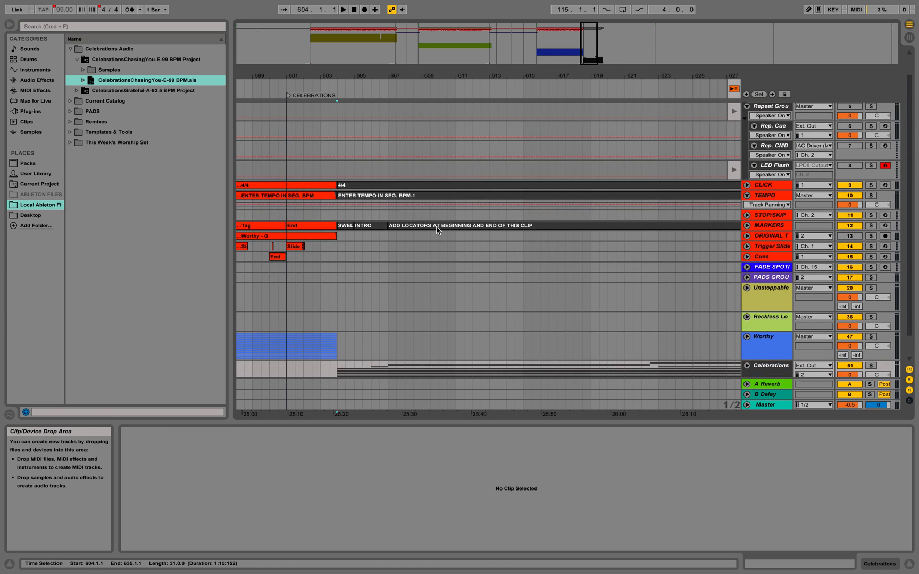
scroll(435, 226, right, 2)
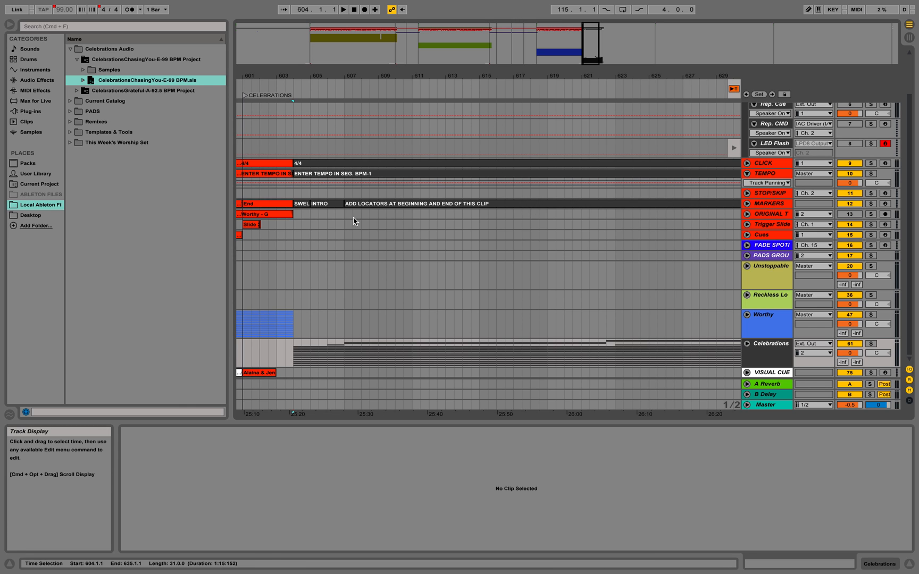
scroll(442, 237, left, 10)
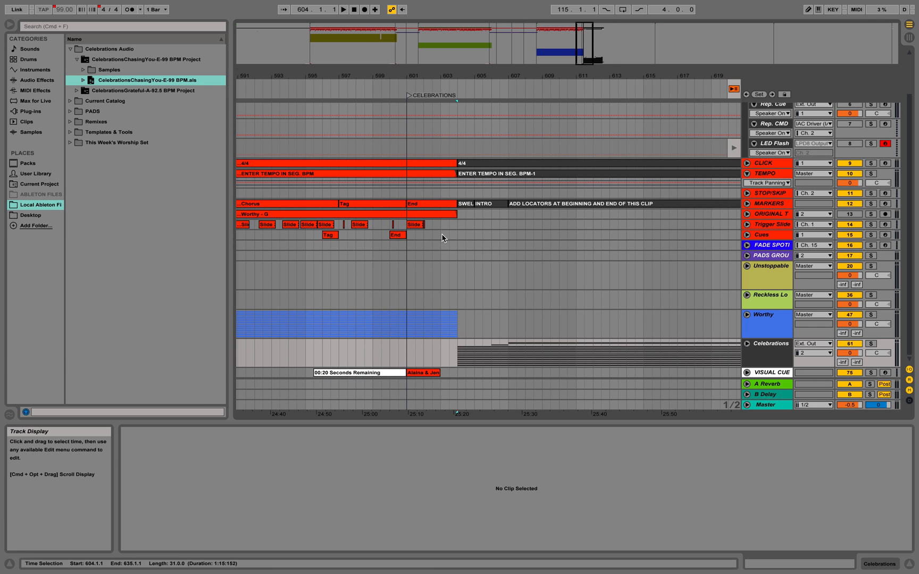
click(408, 280)
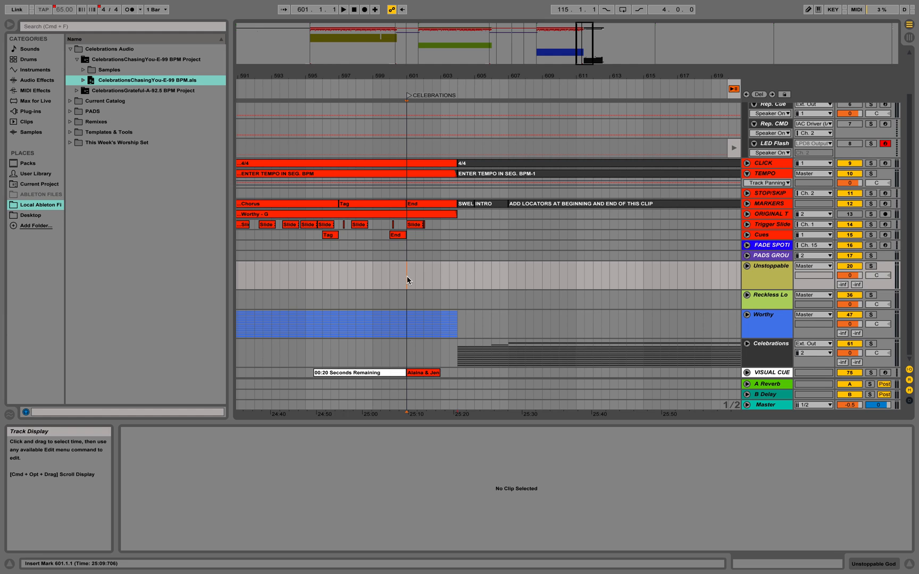
key(space)
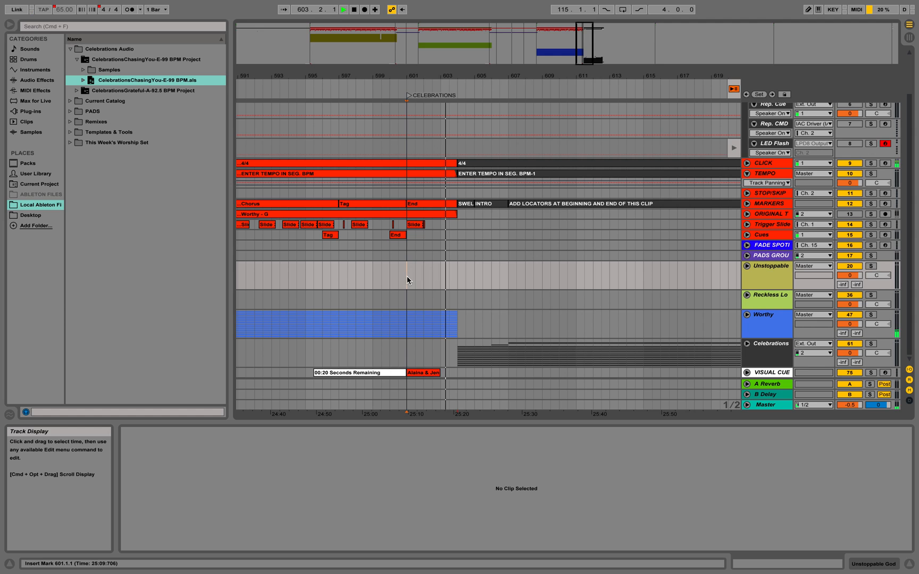
key(space)
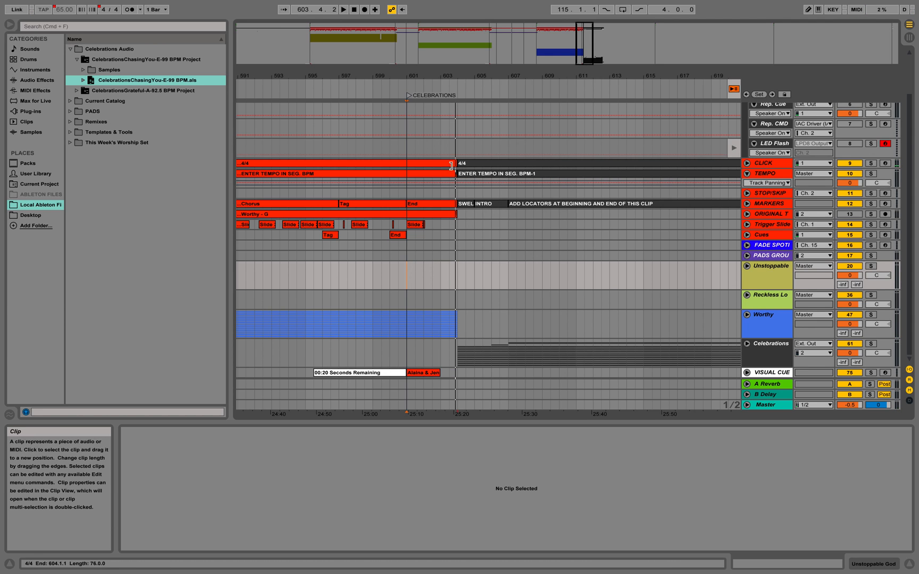
- Move all Celebrations material, from the CLICK clip through Keys 8, one bar earlier so that it starts at 603.1.1
click(747, 343)
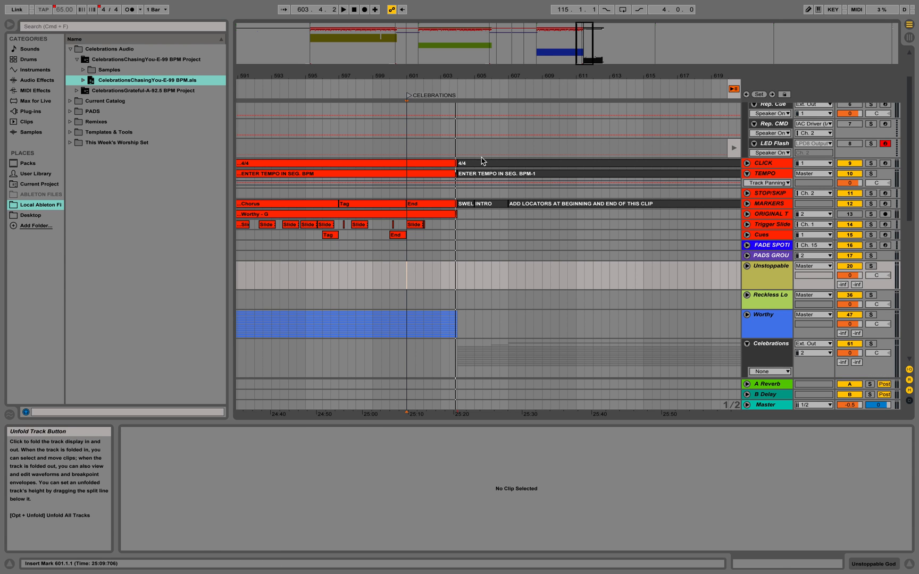
click(465, 163)
scroll(550, 255, down, 15)
scroll(550, 255, right, 6)
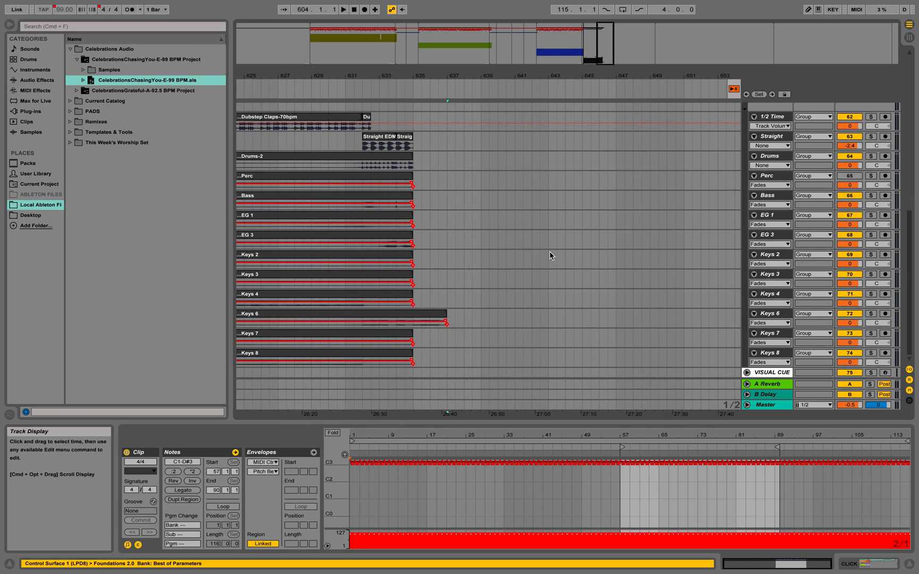
shift+click(437, 357)
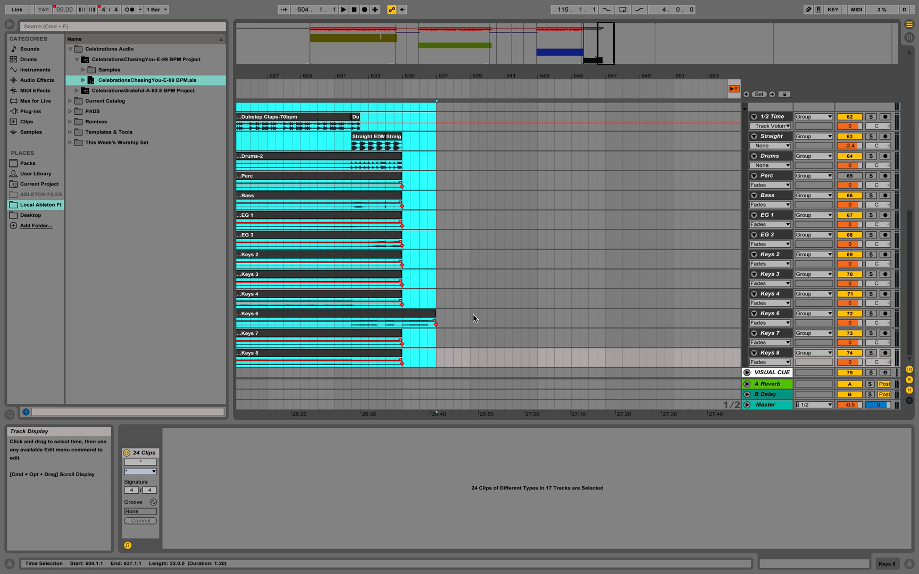
scroll(471, 317, left, 4)
scroll(472, 316, left, 3)
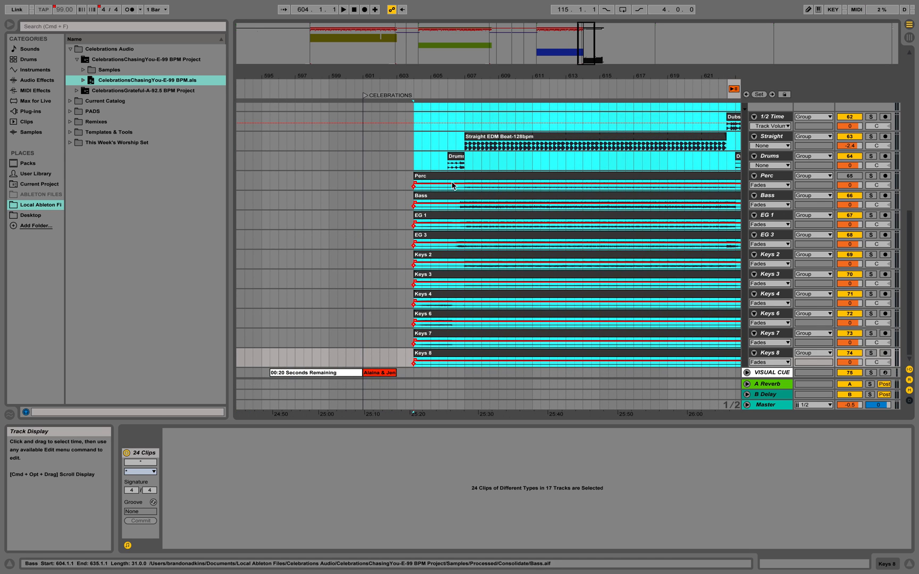
scroll(521, 248, up, 10)
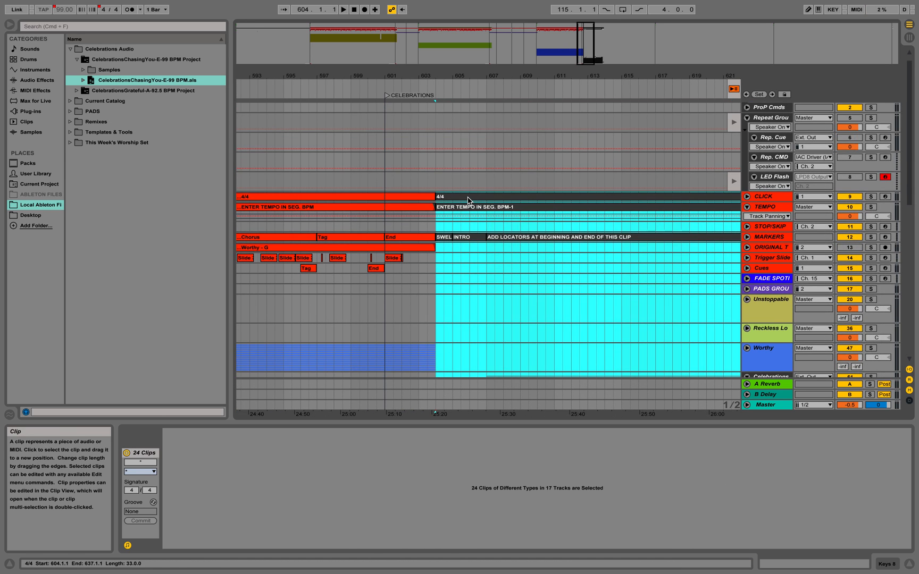
drag(468, 196, 454, 199)
click(421, 290)
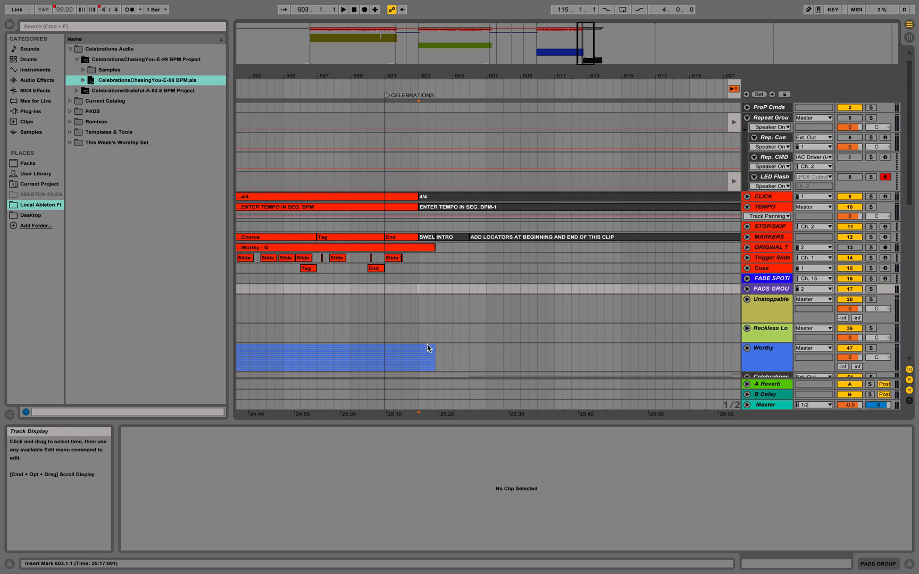
- Play the transition from Worthy into Celebrations from 602.1.1 and fold the Celebrations group
click(410, 319)
click(405, 317)
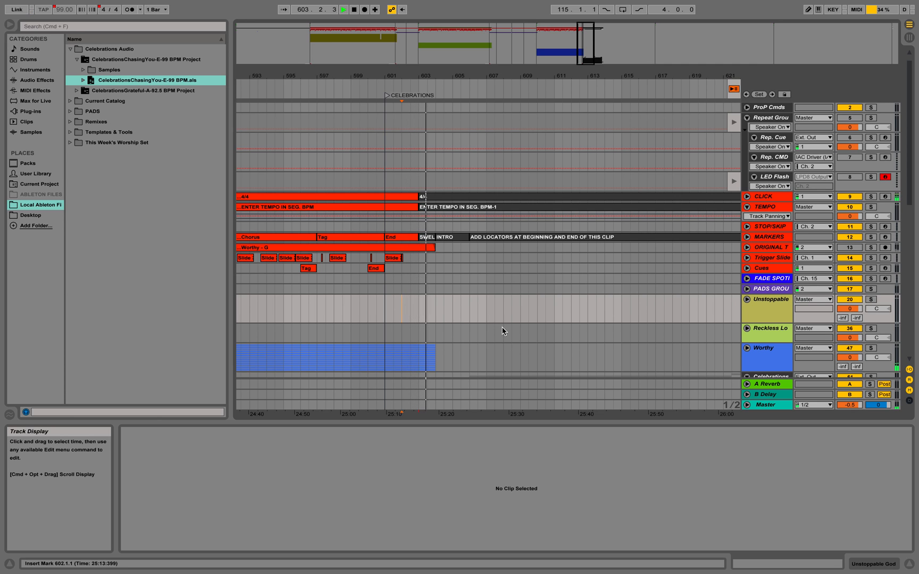
scroll(502, 331, down, 4)
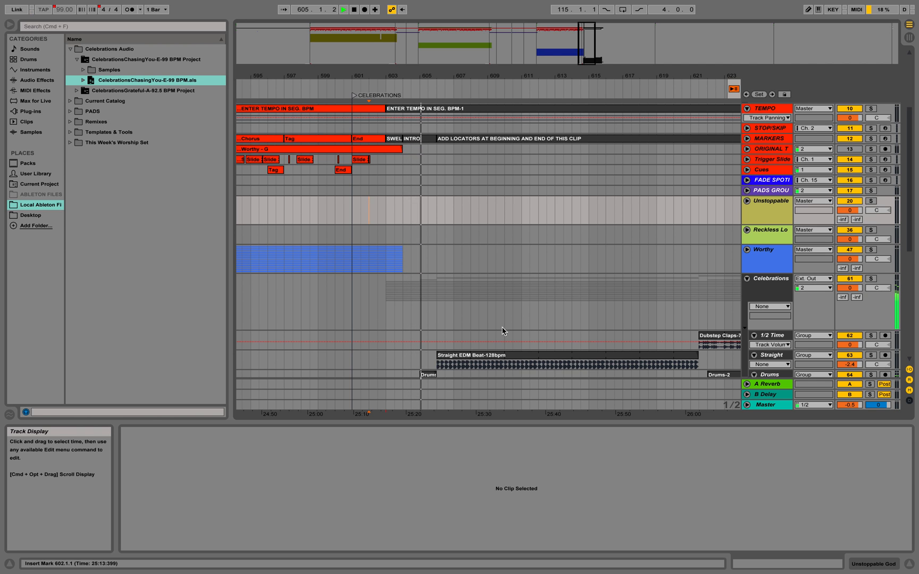
scroll(503, 331, right, 5)
scroll(503, 332, up, 2)
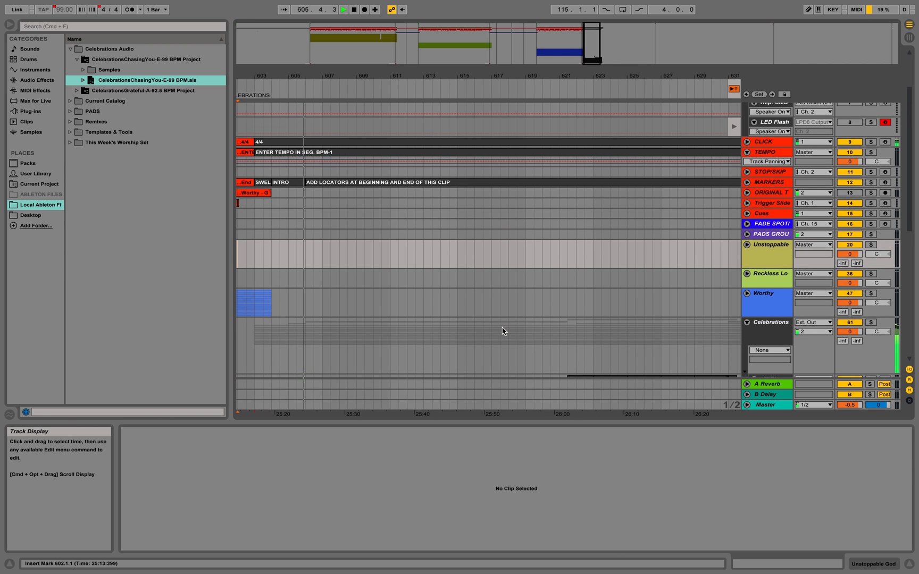
click(748, 323)
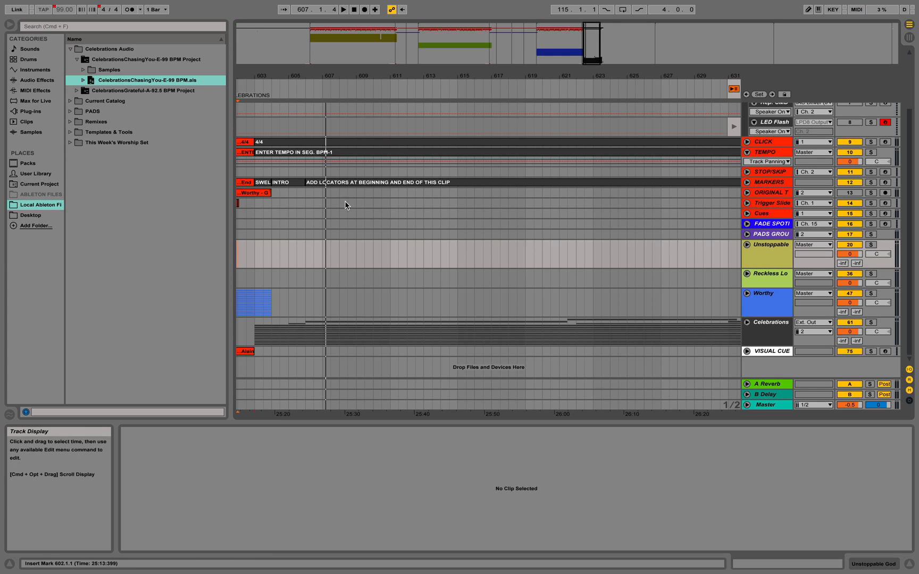
- Examine the REPEAT clip at 632.1.1 on the STOP/SKIP track near the end of Celebrations
click(307, 193)
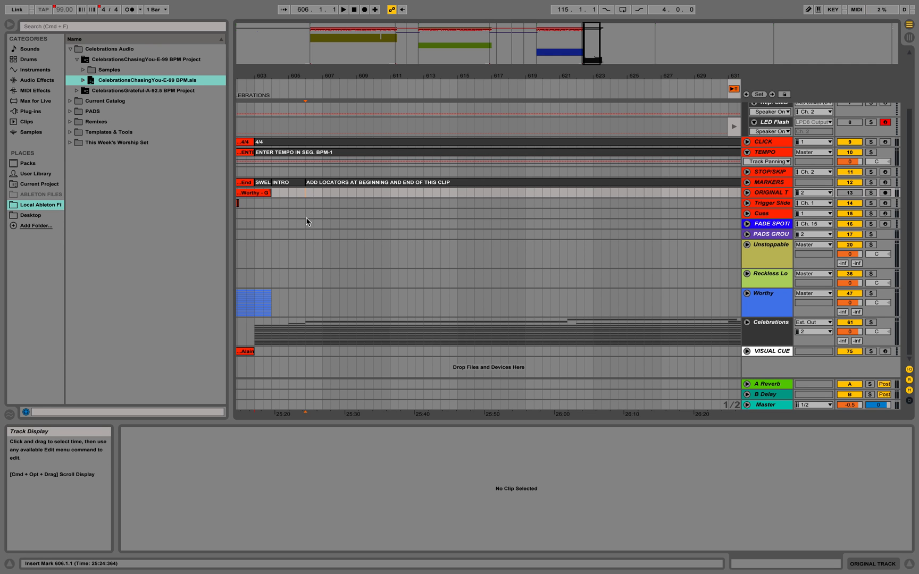
scroll(467, 243, right, 3)
scroll(466, 243, right, 1)
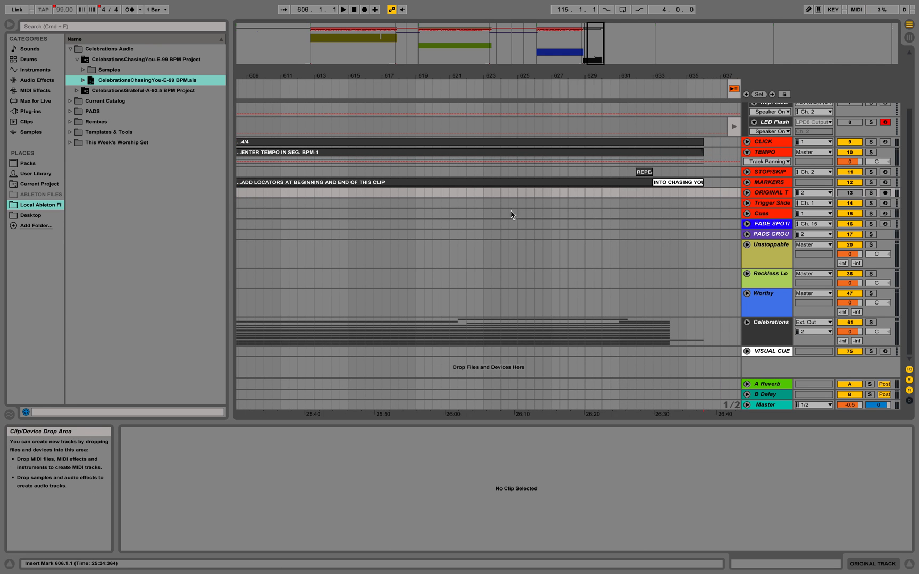
click(644, 173)
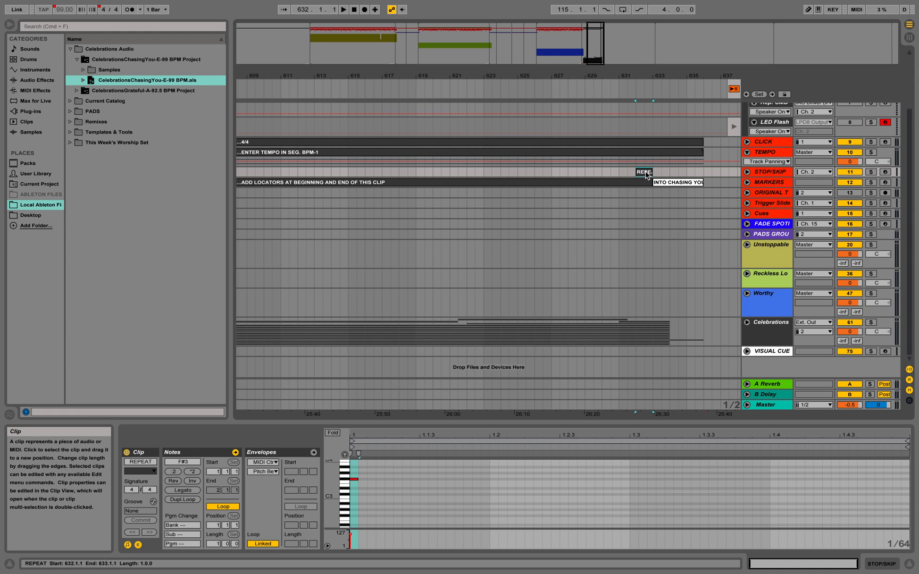
scroll(505, 182, left, 5)
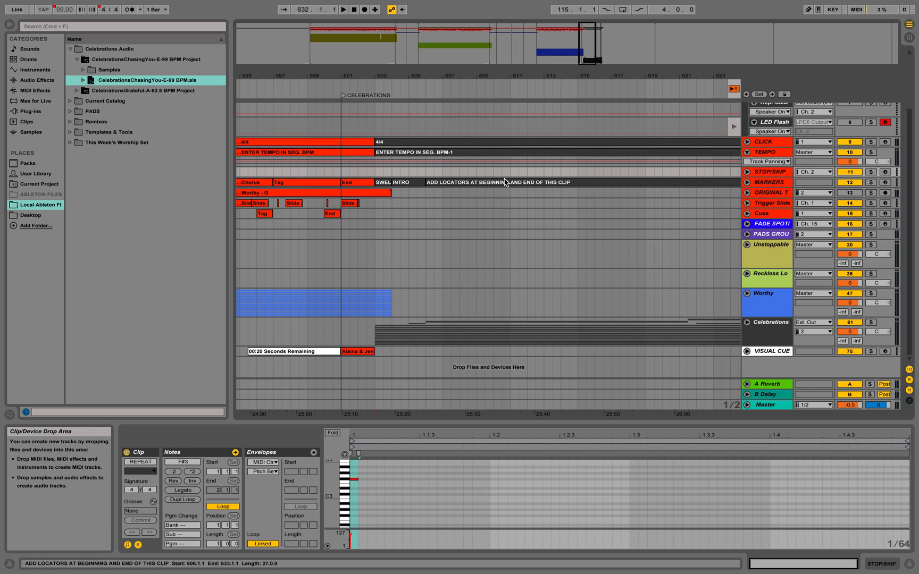
- Add a locator at 606.1.1, where the long marker clip begins, and name it AUTO REPEAT
click(426, 173)
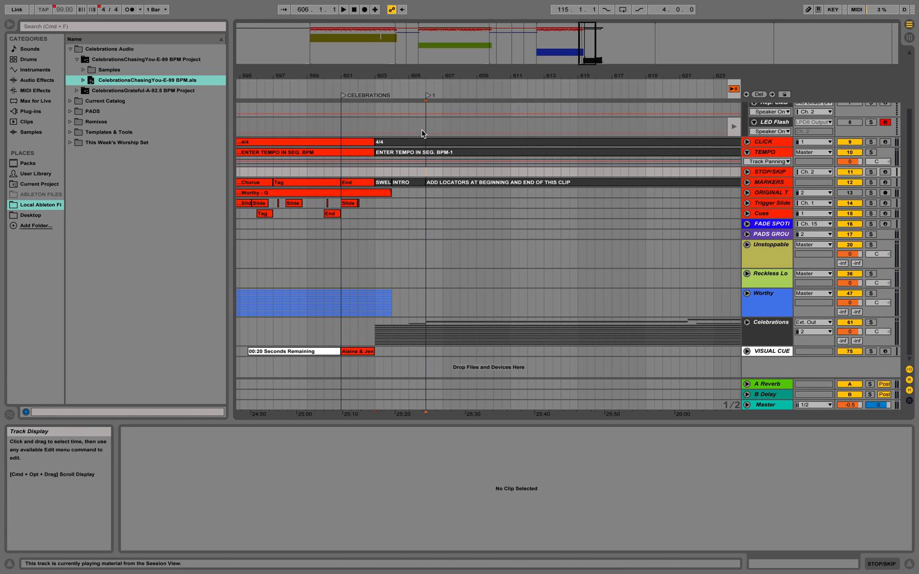
click(428, 96)
key(super+r)
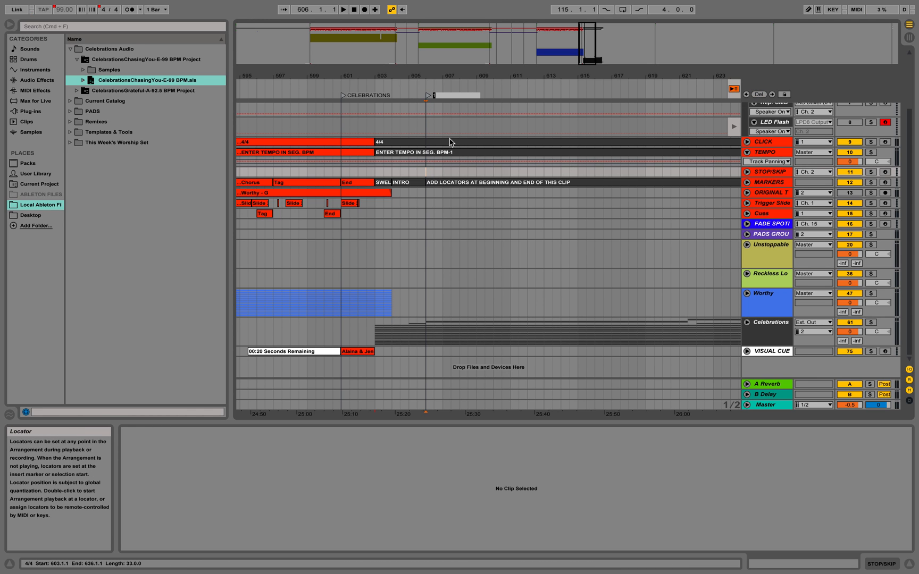
text(AUTO REPEAT)
key(Return)
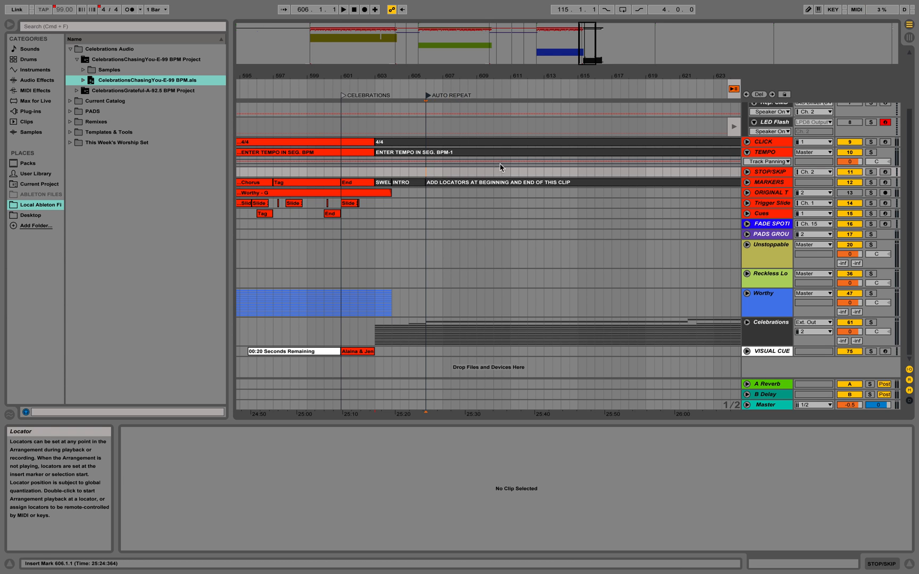
- Play the set from 631.1.1 through the REPEAT clip to test the jump to the AUTO REPEAT locator
scroll(479, 159, right, 5)
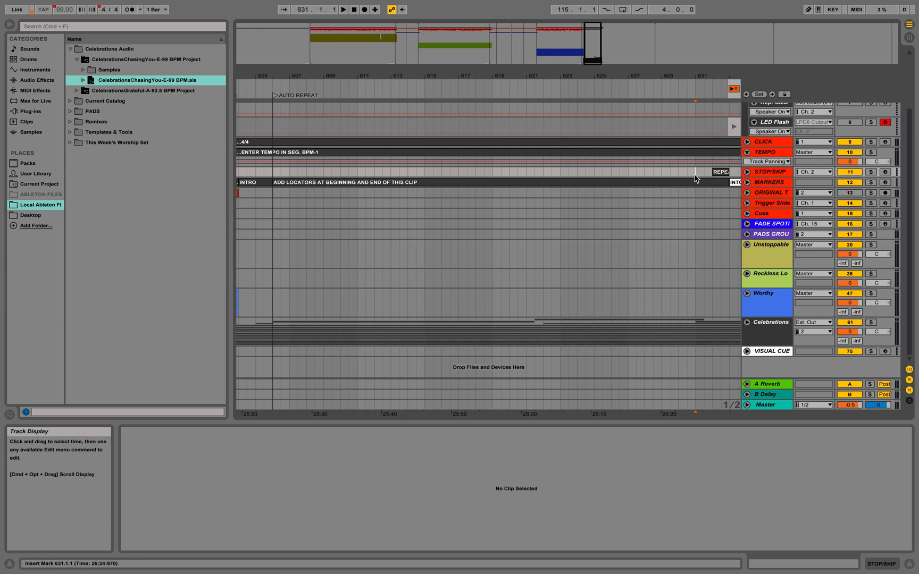
key(space)
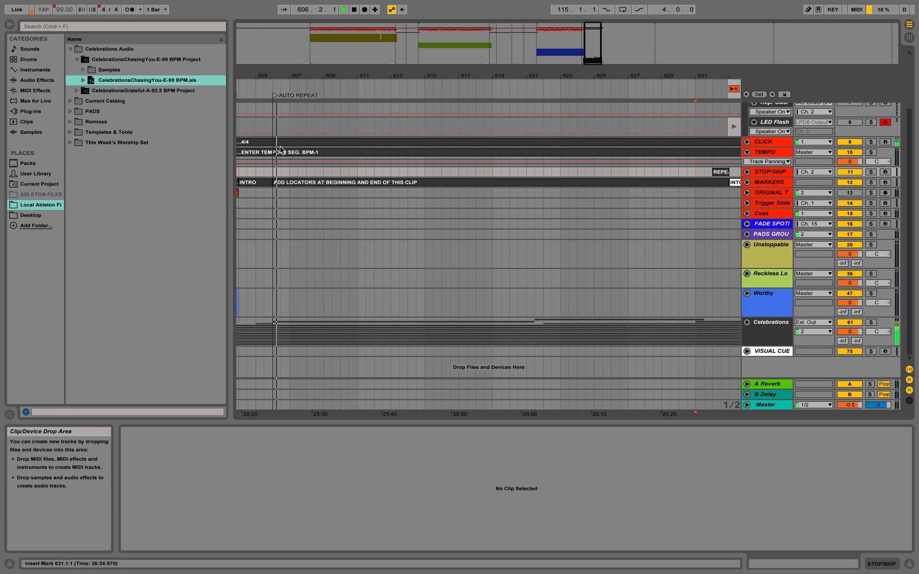
- Stop the playback and review Celebrations from its AUTO REPEAT locator to the REPEAT clip
key(space)
scroll(349, 248, left, 5)
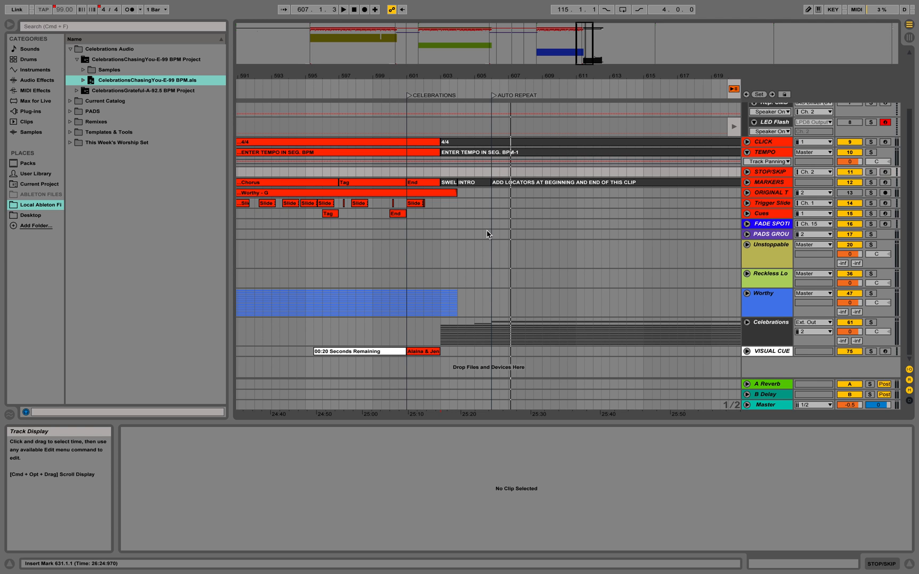
scroll(487, 234, right, 6)
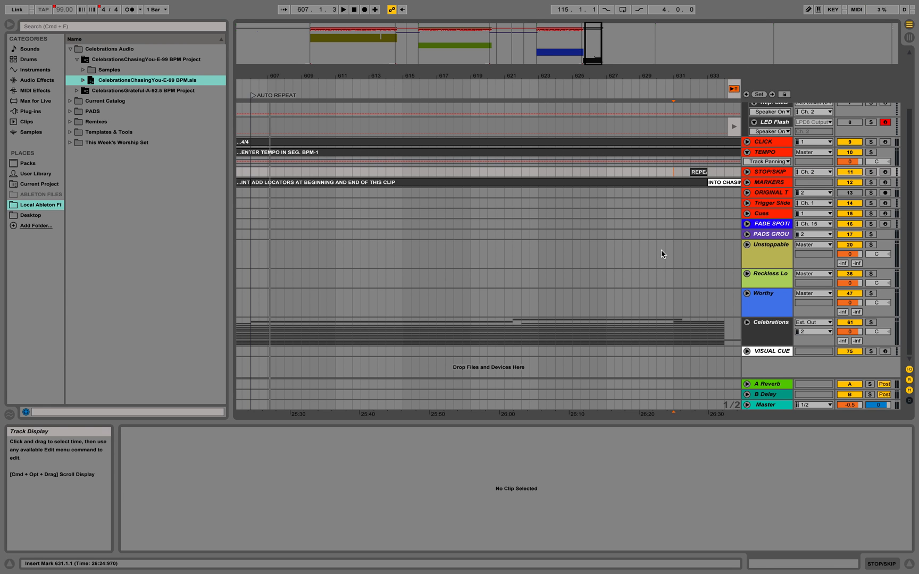
- Bring the #5 locator back from the empty area beyond the set to the end of the Celebrations clips
key(minus)
key(minus)
key(minus)
key(minus)
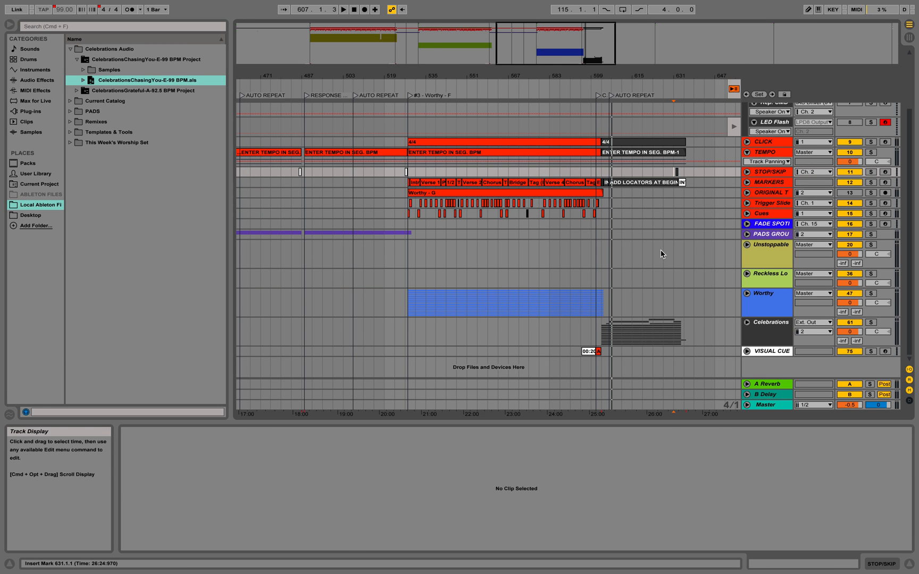
key(minus)
scroll(665, 260, right, 10)
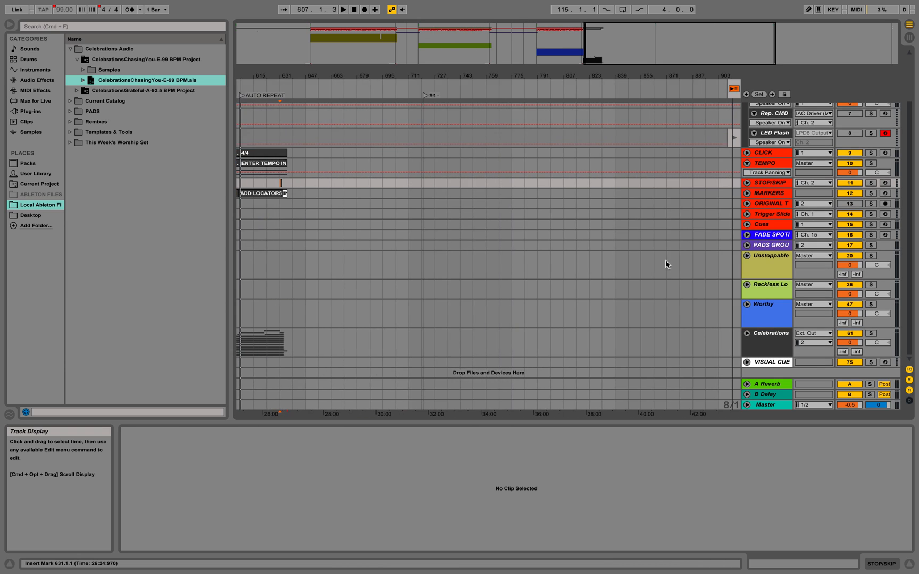
drag(570, 99, 246, 96)
scroll(331, 167, left, 3)
drag(400, 96, 278, 99)
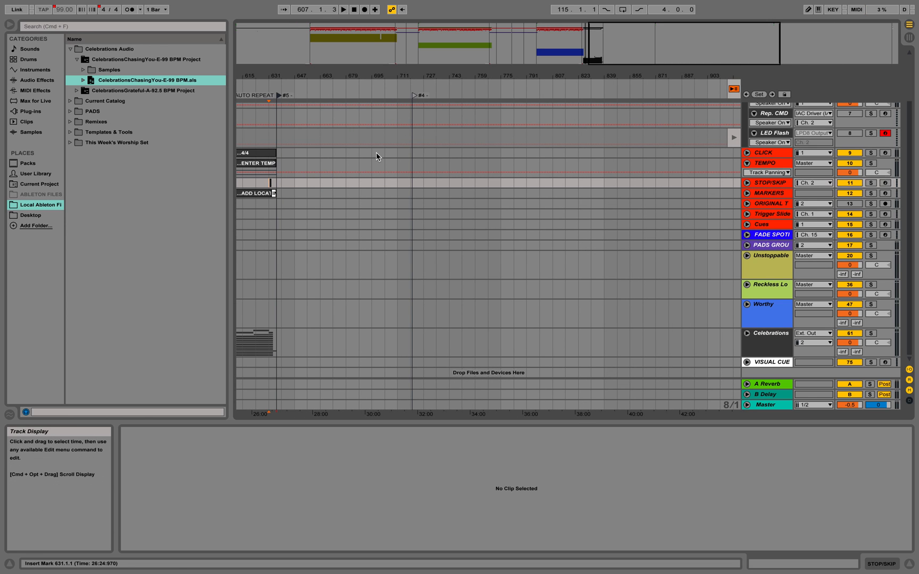
- Align the #5 locator with the start of the INTO CHASING YOU clip at 633.1.1 and play from 628.1.1 to test it
scroll(344, 205, left, 4)
key(plus)
key(plus)
key(plus)
key(plus)
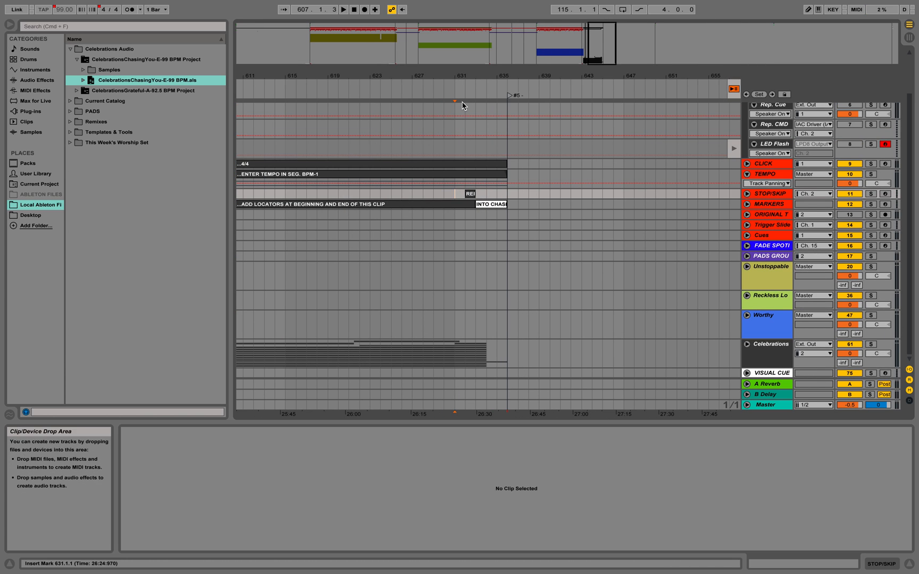
drag(511, 96, 477, 95)
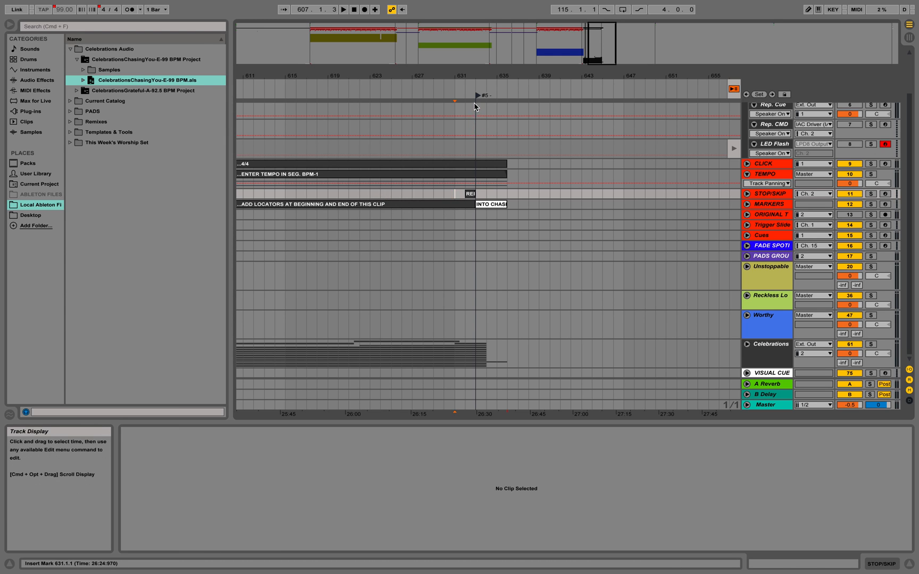
click(418, 225)
key(space)
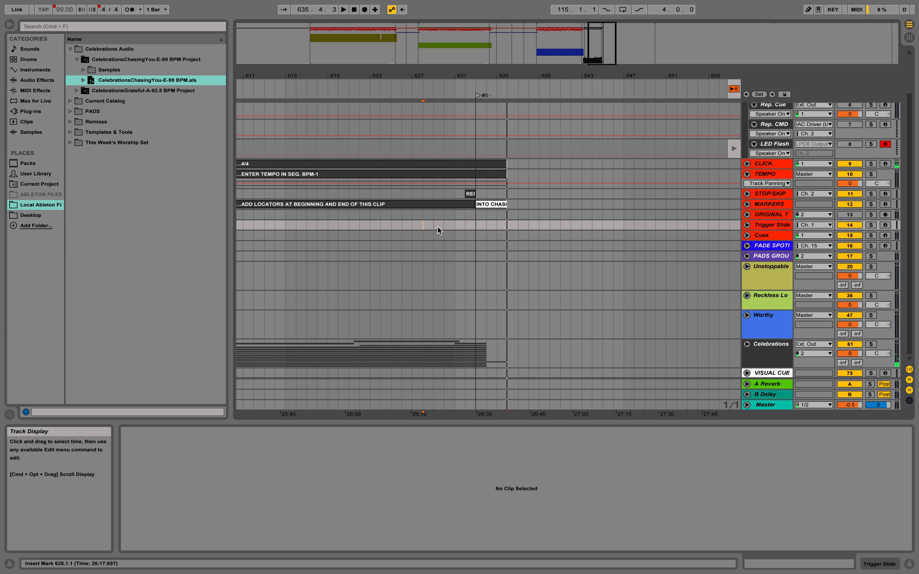
- Rename the #5 locator as #5 - END OF SERVICE
right_click(478, 96)
click(487, 110)
text(END OF SERVICE)
key(Return)
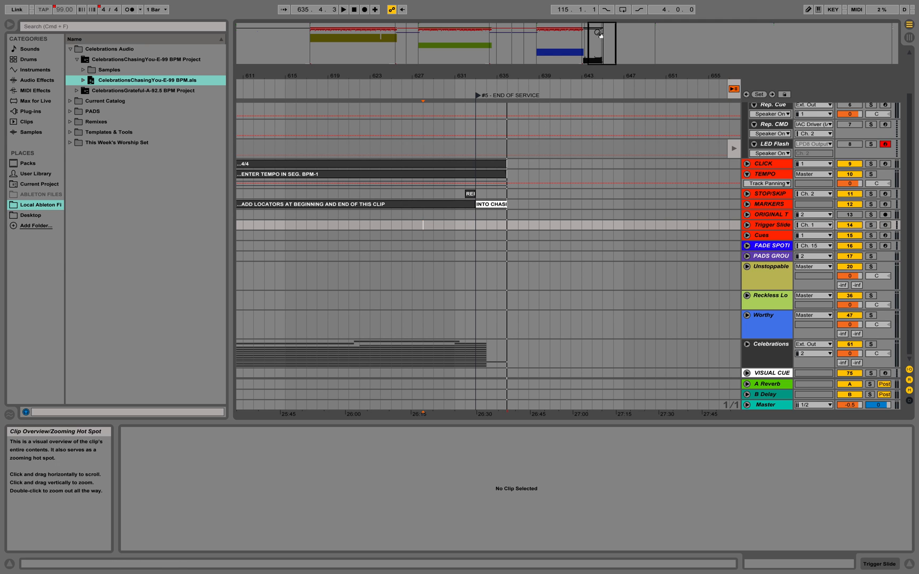
- Go to the Locator Clips section at 1104.1.1 and fold the Repeat group
scroll(580, 160, left, 3)
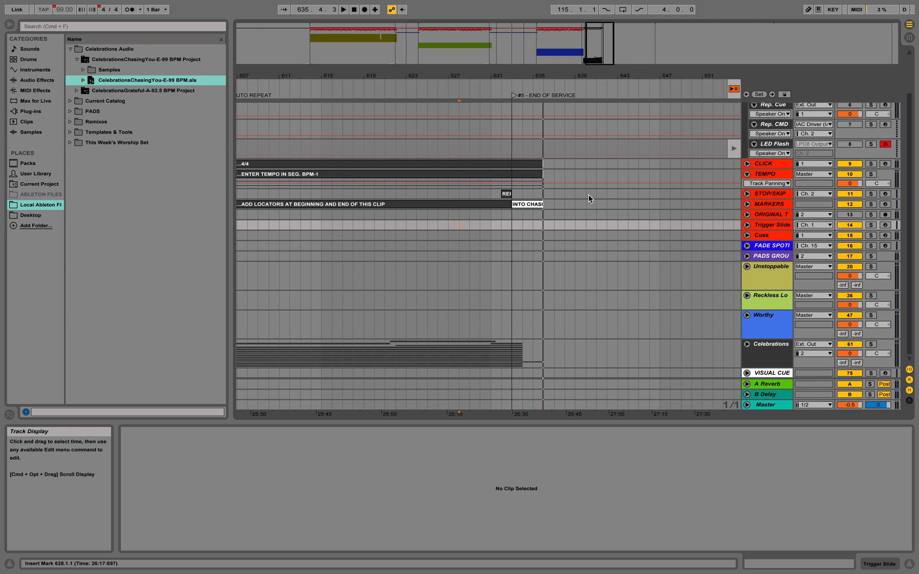
click(893, 30)
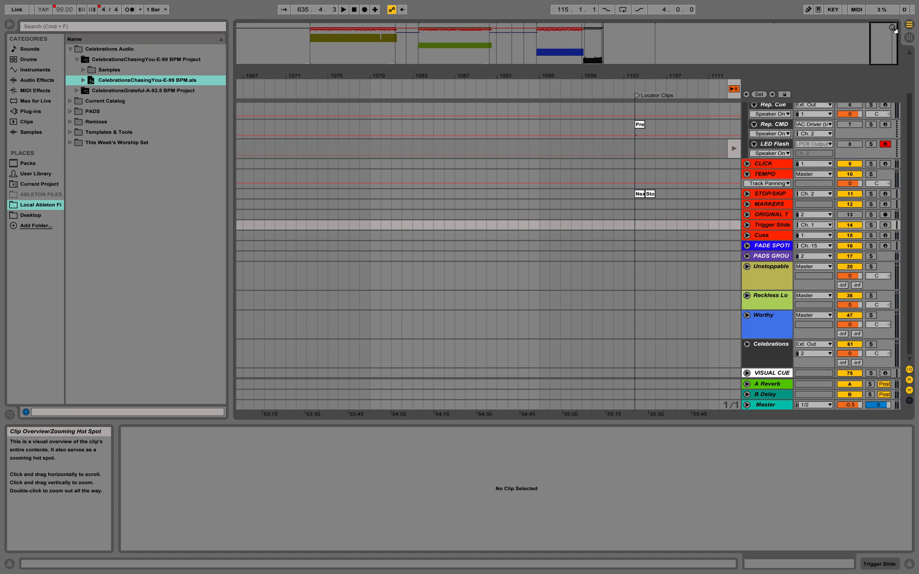
drag(893, 39, 898, 53)
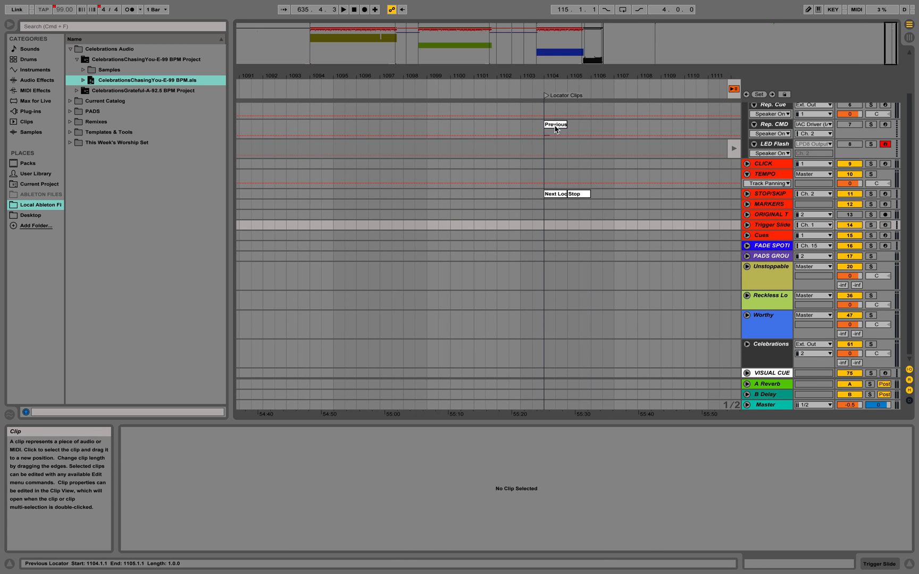
scroll(686, 153, up, 4)
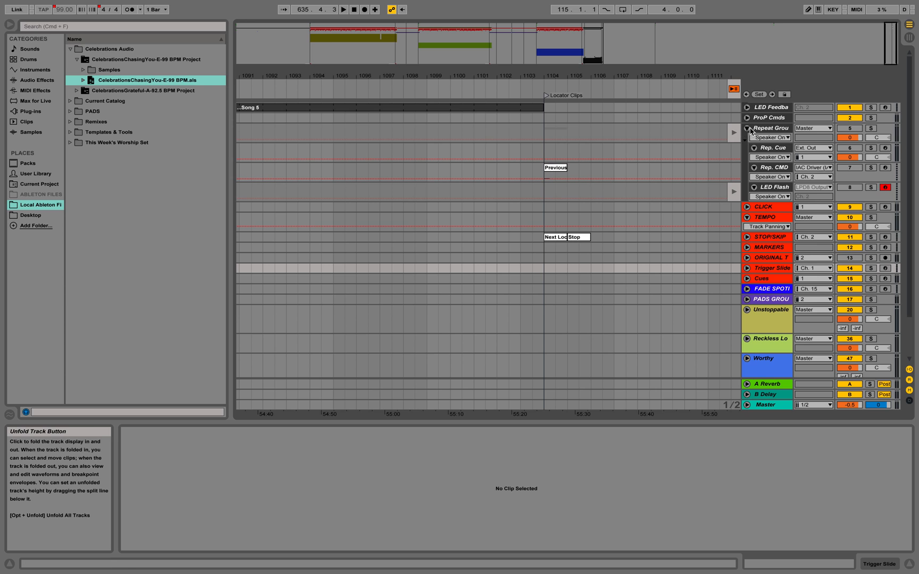
click(747, 129)
- Copy the Stop clip from the Locator Clips section to 636.1.1 on the STOP/SKIP track and play from 633.1.1 to test it
click(582, 171)
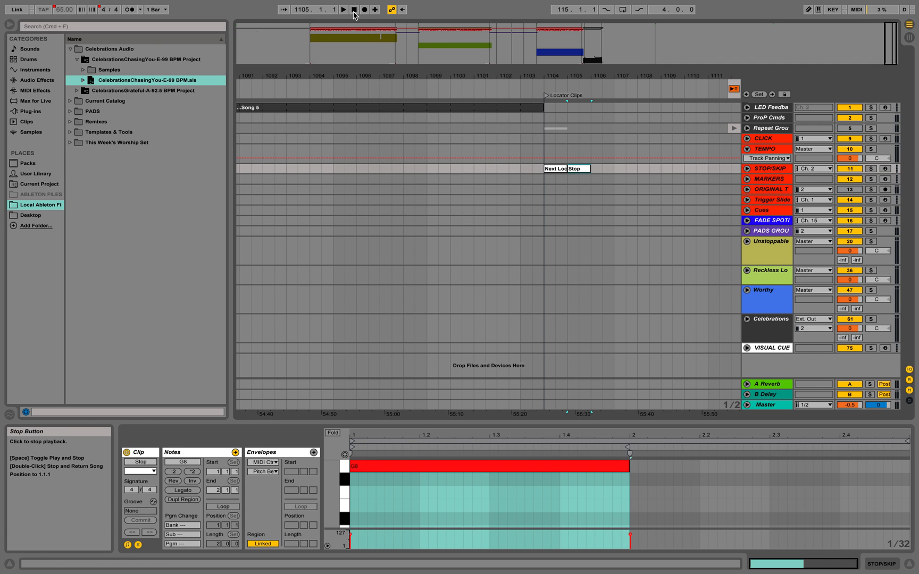
click(604, 32)
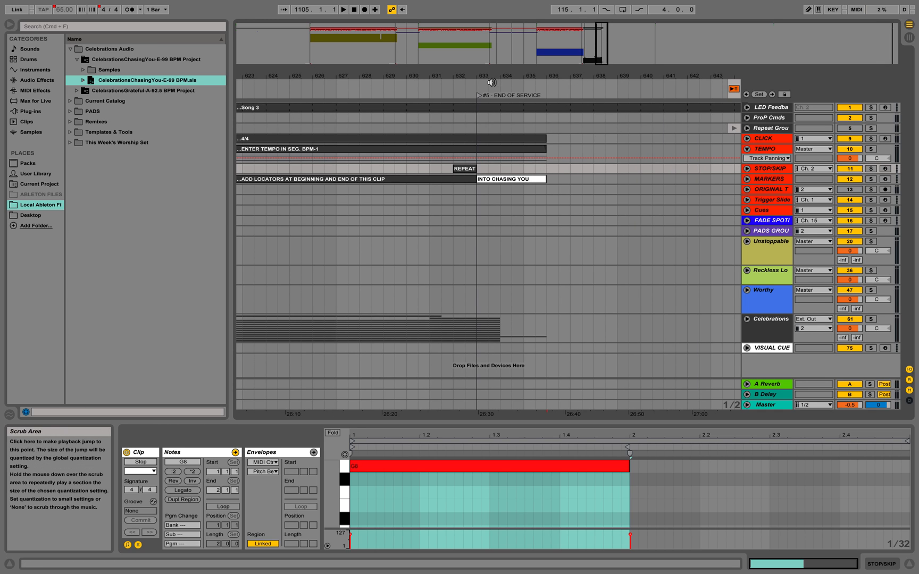
click(548, 167)
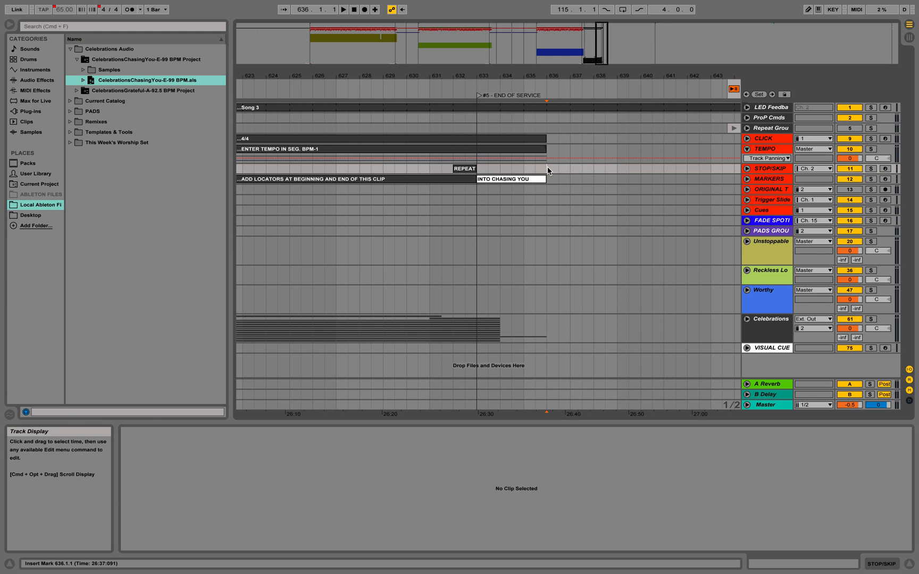
key(super+v)
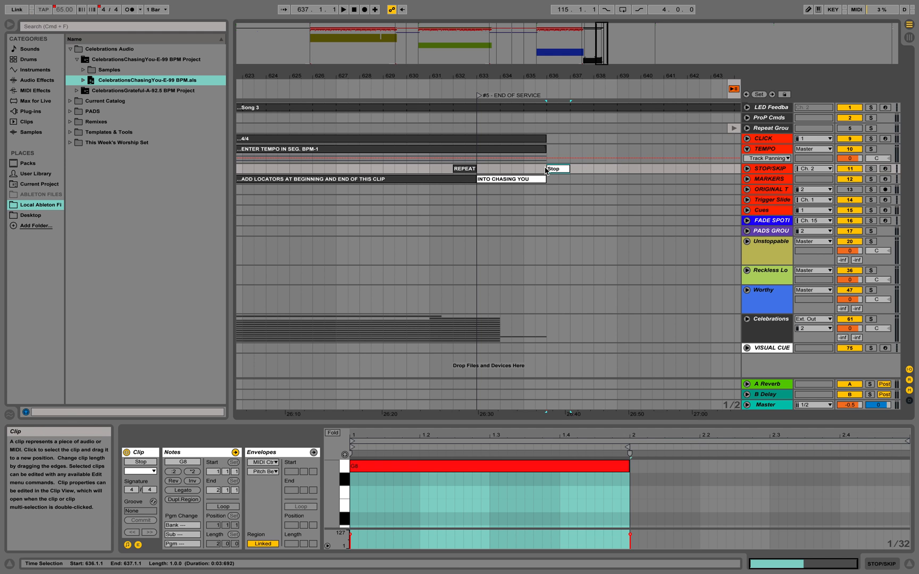
click(481, 171)
key(space)
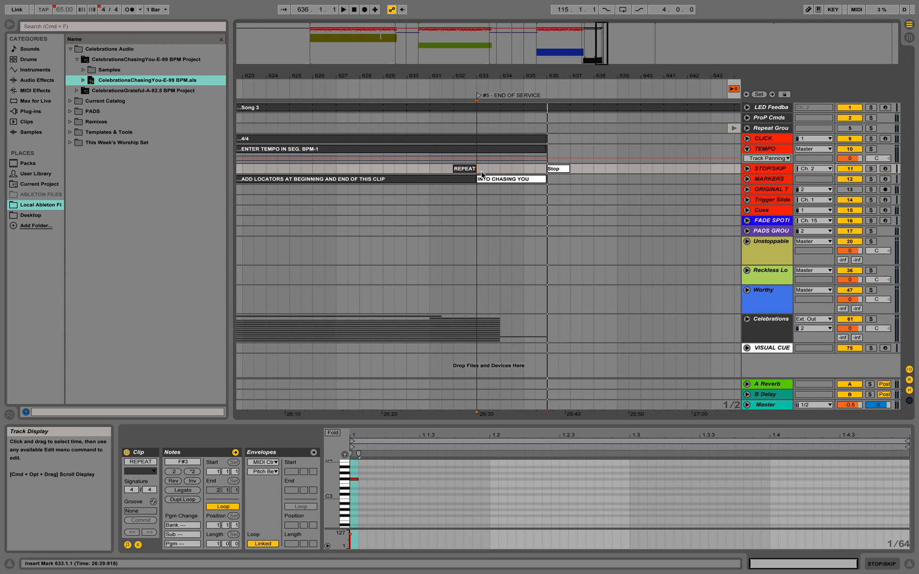
- Hide the clip view and the browser, and fold the TEMPO track
click(909, 563)
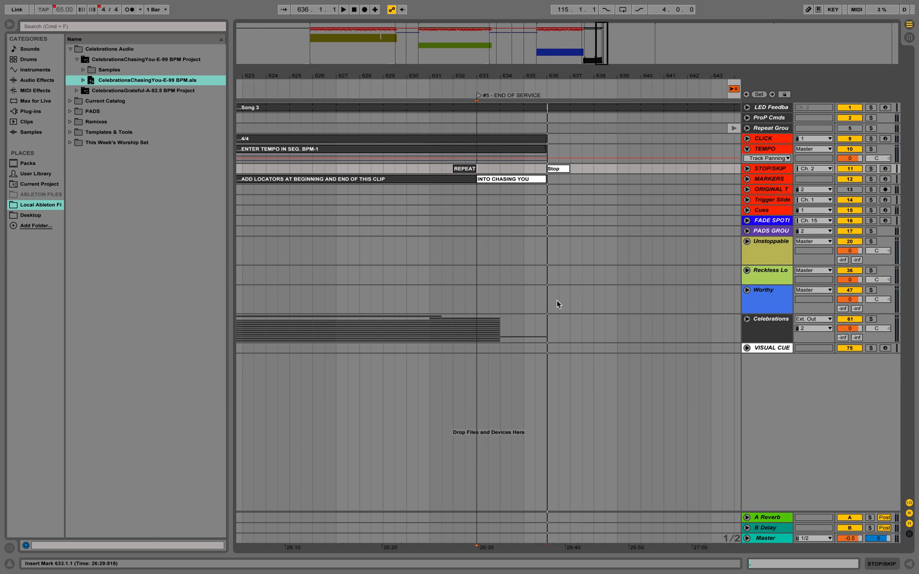
click(10, 25)
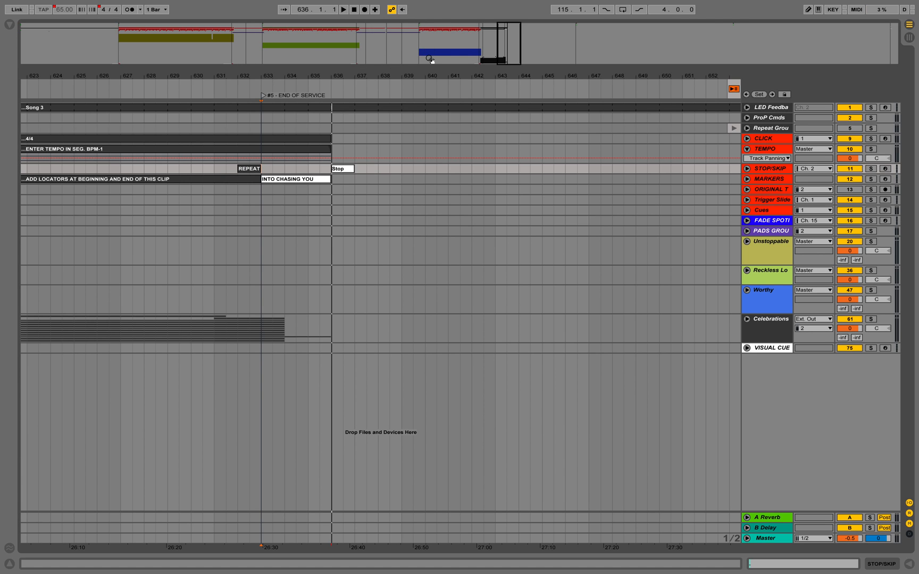
click(368, 30)
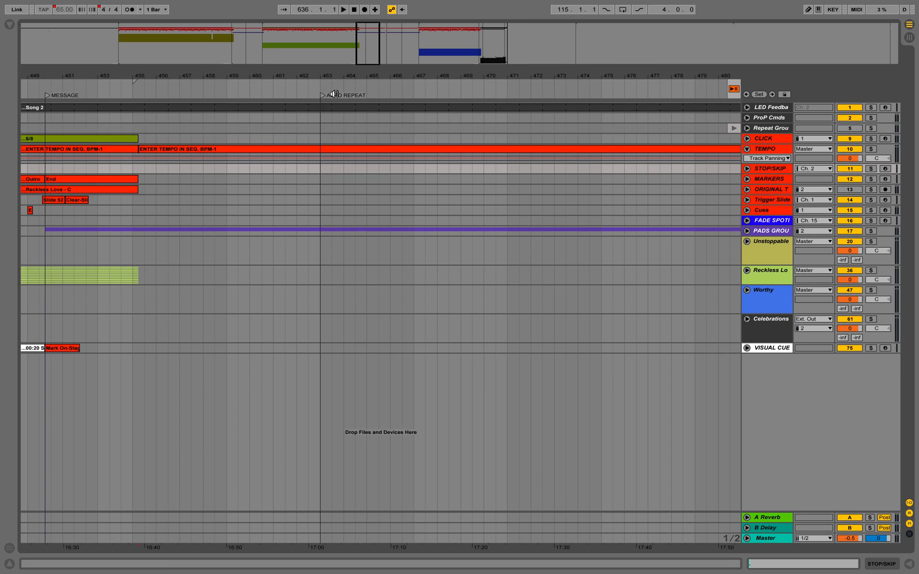
click(200, 152)
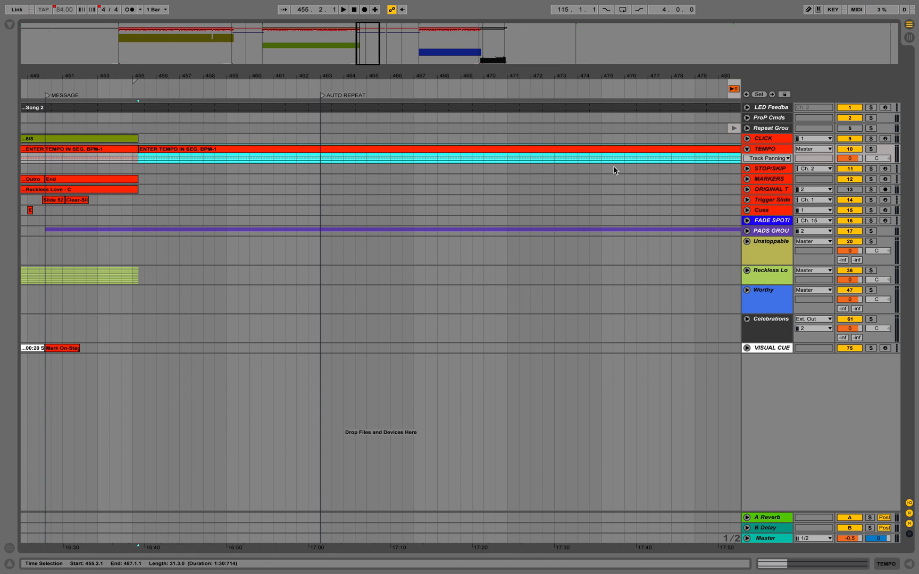
click(747, 150)
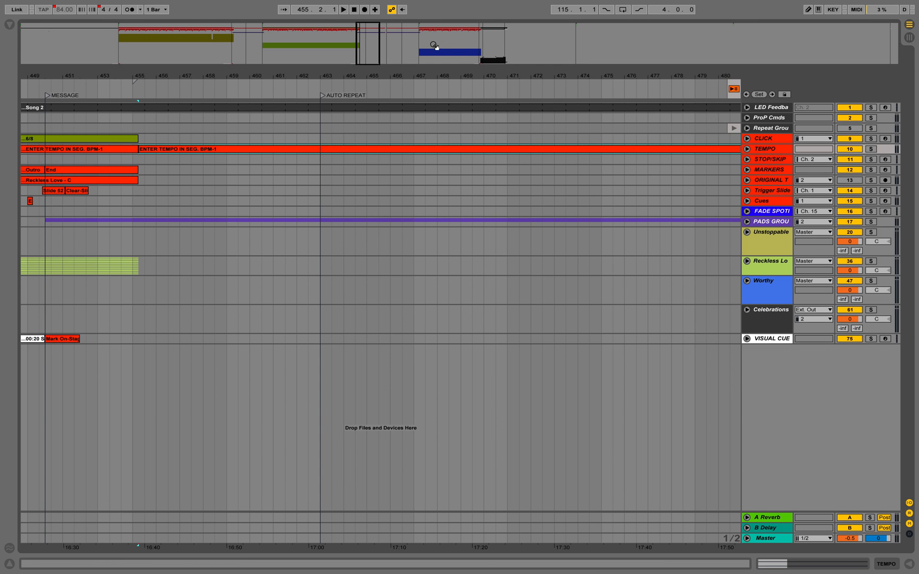
- Review the arrangement from the message segment's AUTO REPEAT section through Celebrations to the END OF SERVICE locator
scroll(354, 160, right, 5)
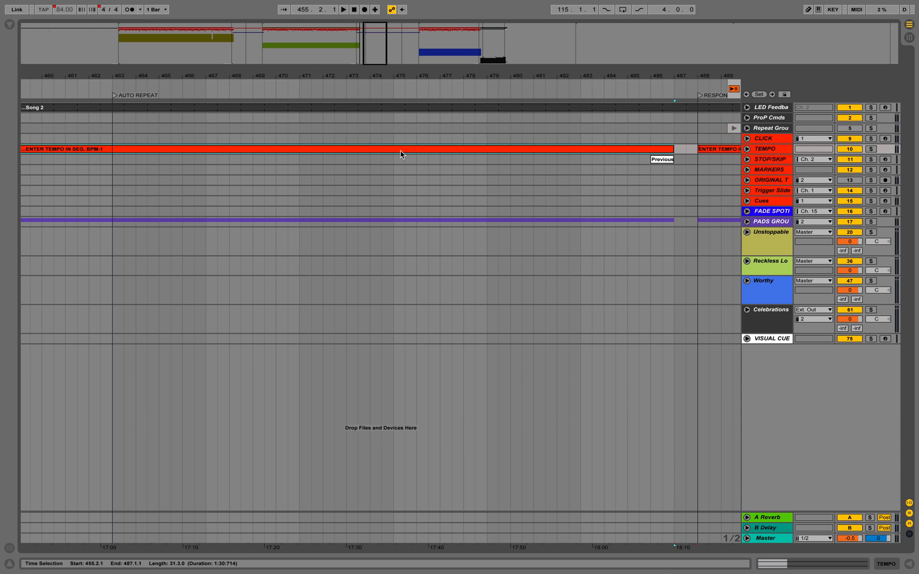
click(484, 40)
scroll(510, 285, right, 5)
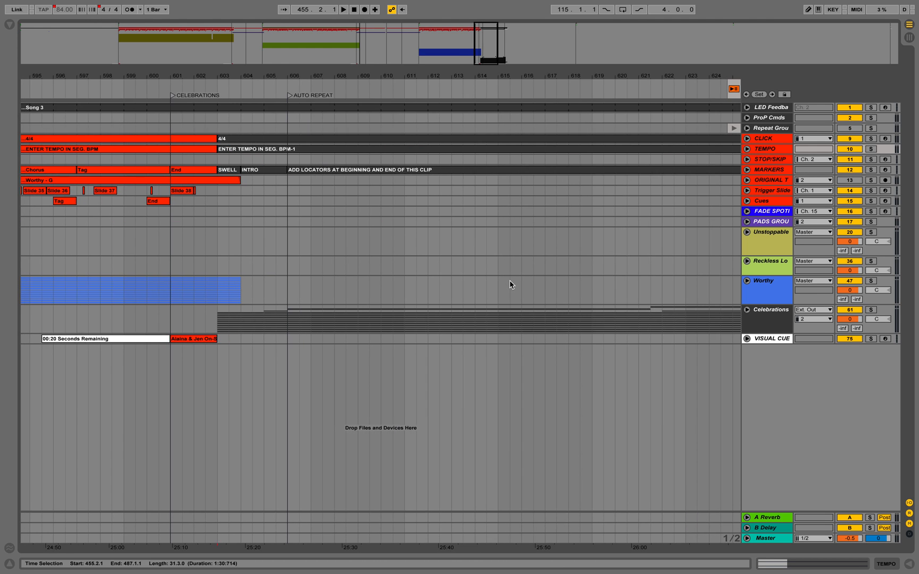
scroll(510, 282, right, 8)
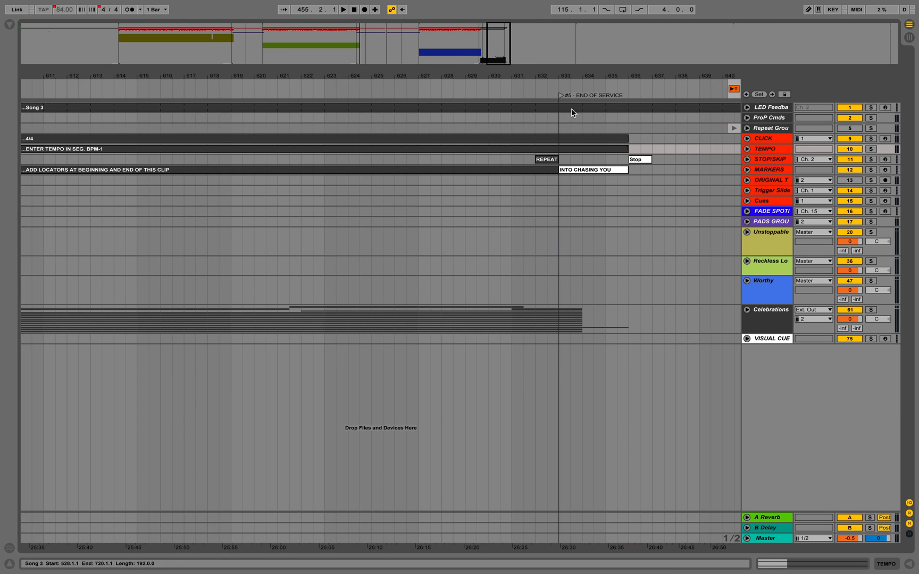